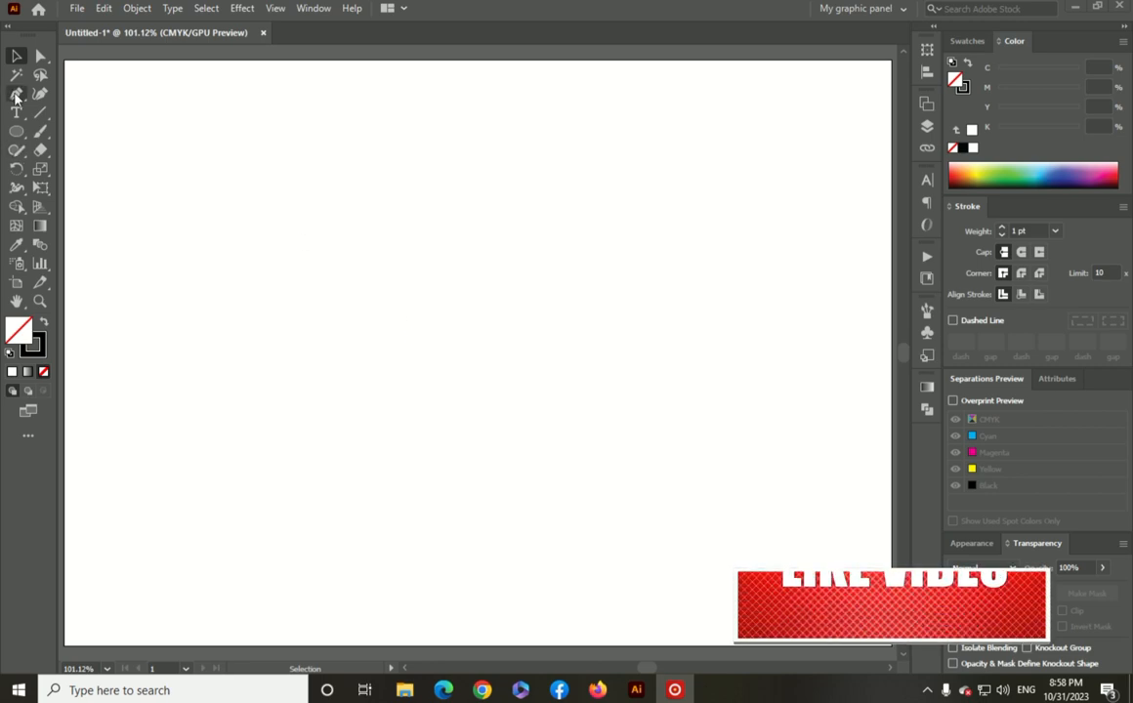
- Paint a trial branch stroke with the outlined-leaf pattern brush and delete it from the artboard
{"action": "left_click", "coordinate": [43, 138]}
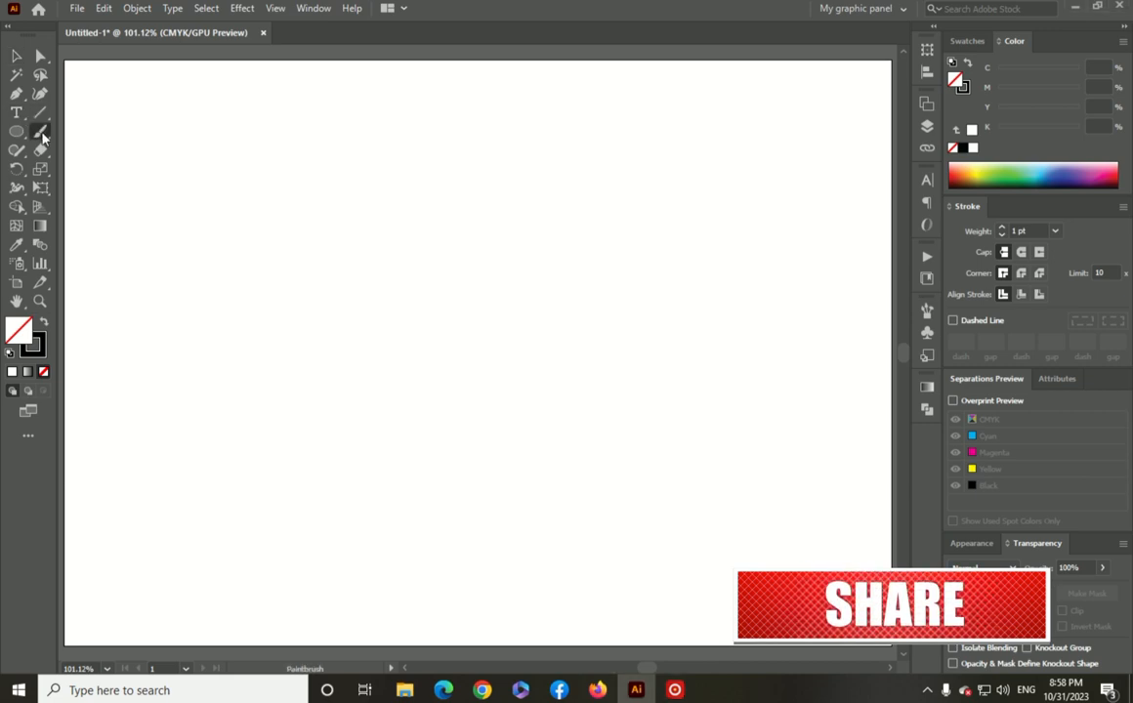
{"action": "left_click_drag", "start_coordinate": [149, 390], "coordinate": [256, 215]}
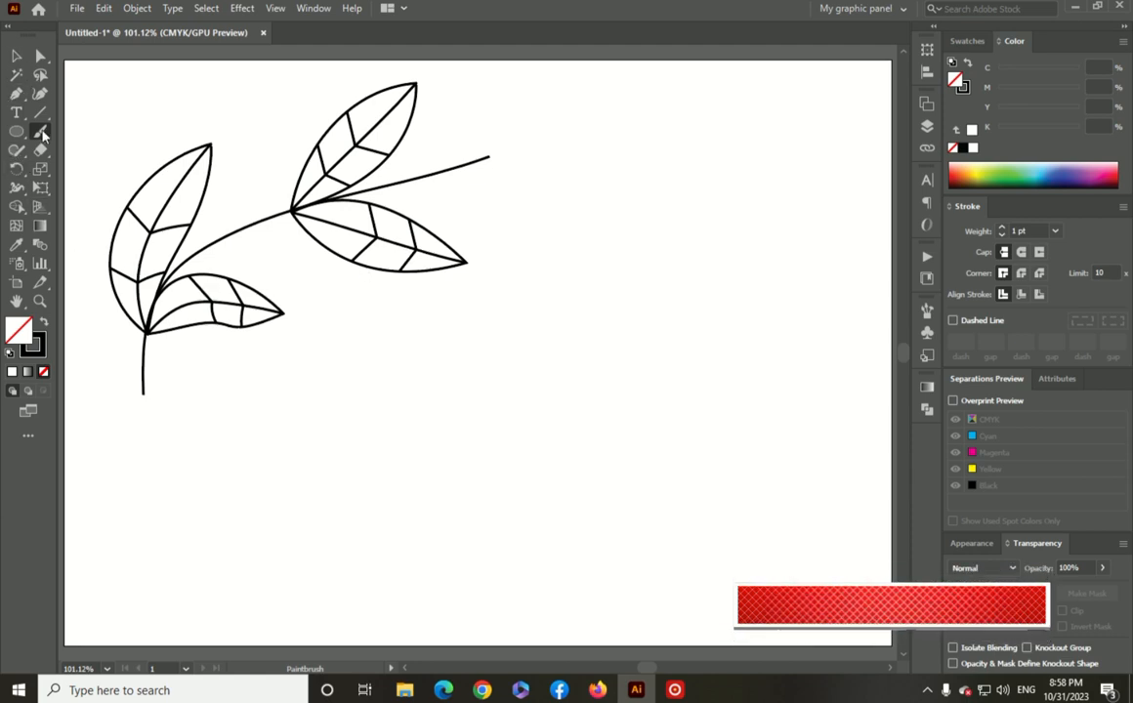
{"action": "left_click", "coordinate": [927, 310]}
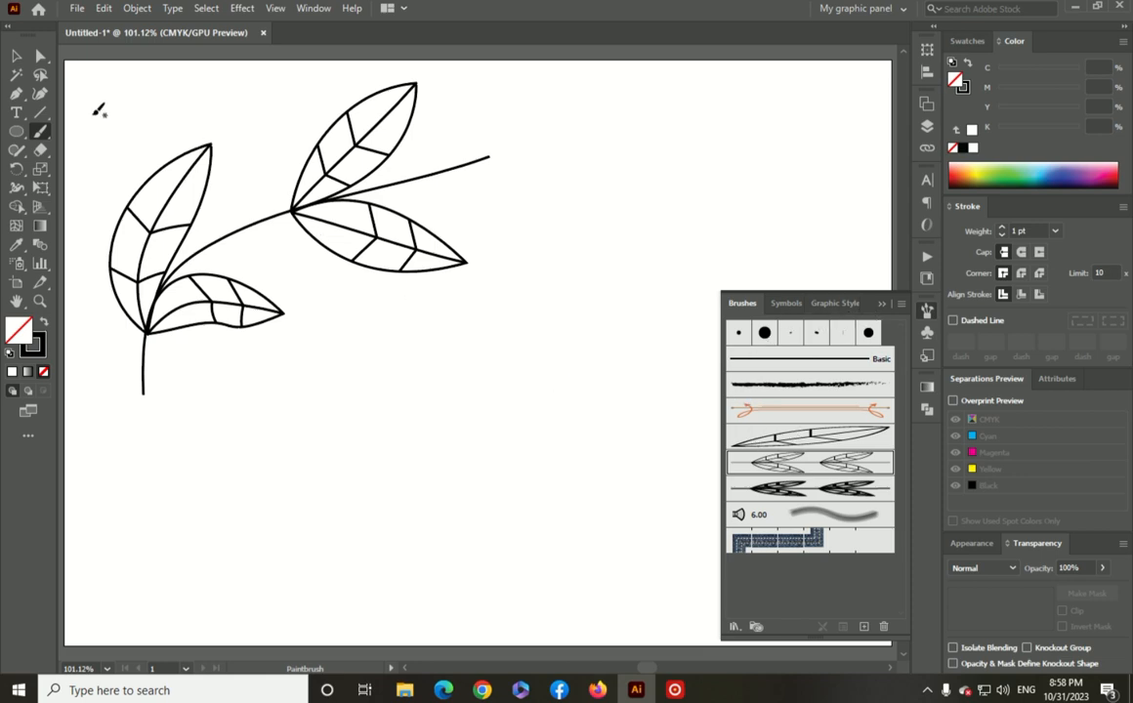
{"action": "left_click", "coordinate": [17, 56]}
{"action": "left_click_drag", "start_coordinate": [134, 91], "coordinate": [395, 399]}
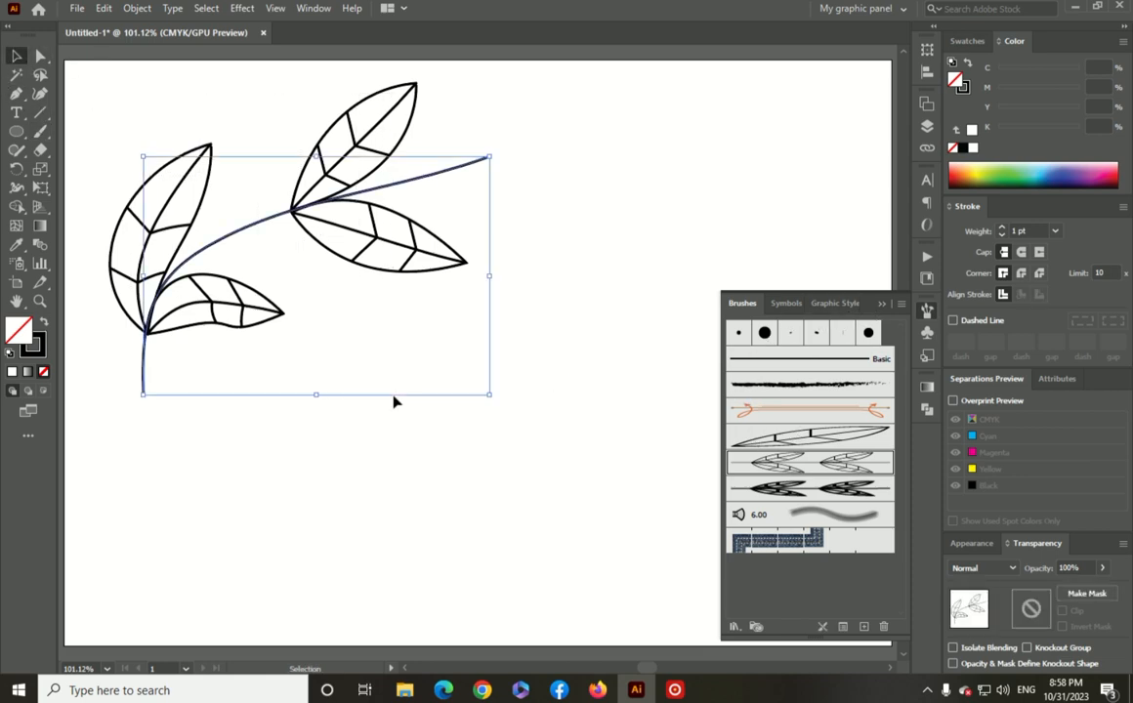
{"action": "key", "text": "Delete"}
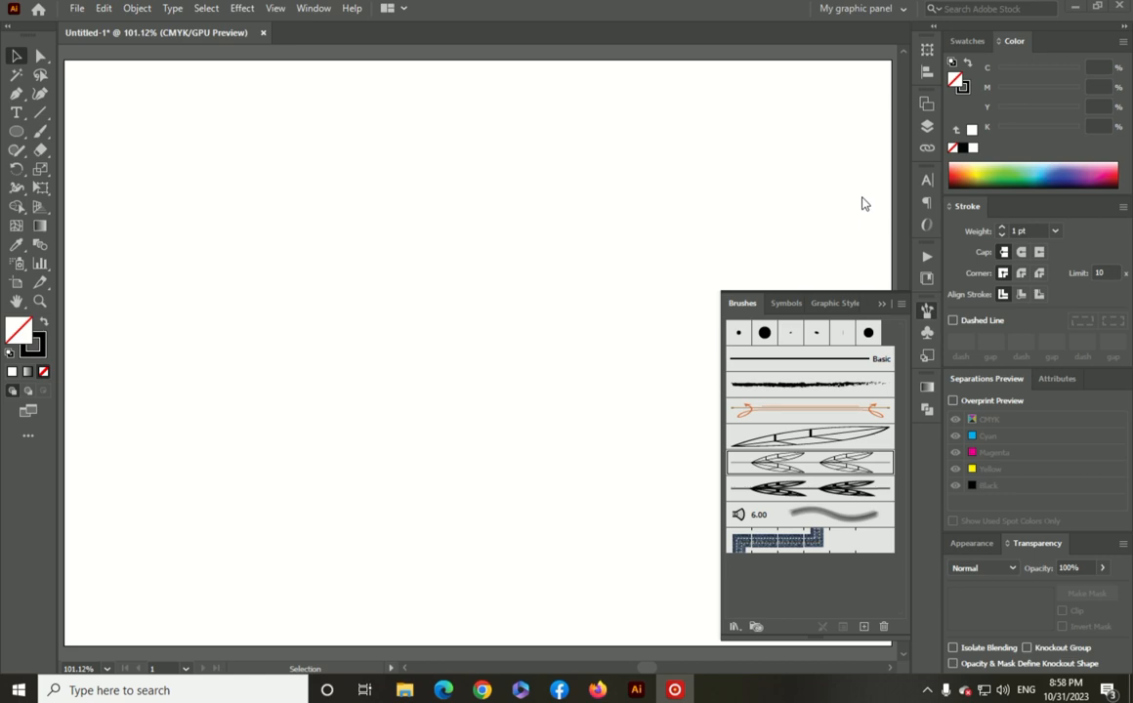
{"action": "left_click", "coordinate": [863, 626]}
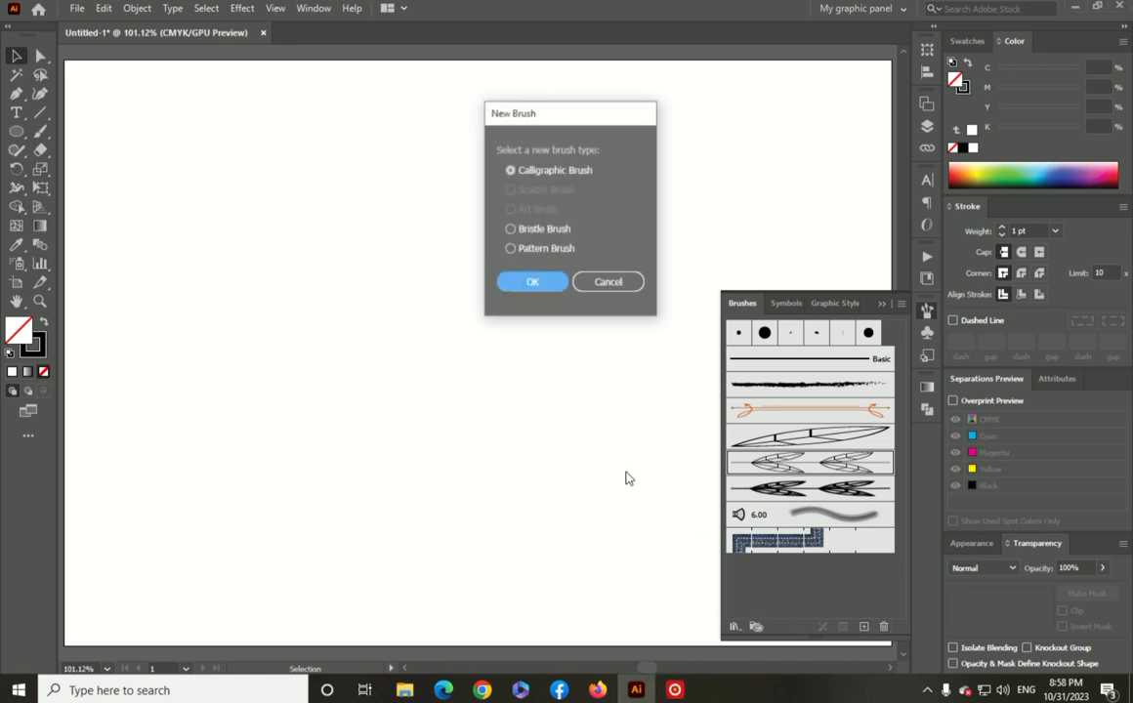
{"action": "left_click_drag", "start_coordinate": [527, 119], "coordinate": [356, 223]}
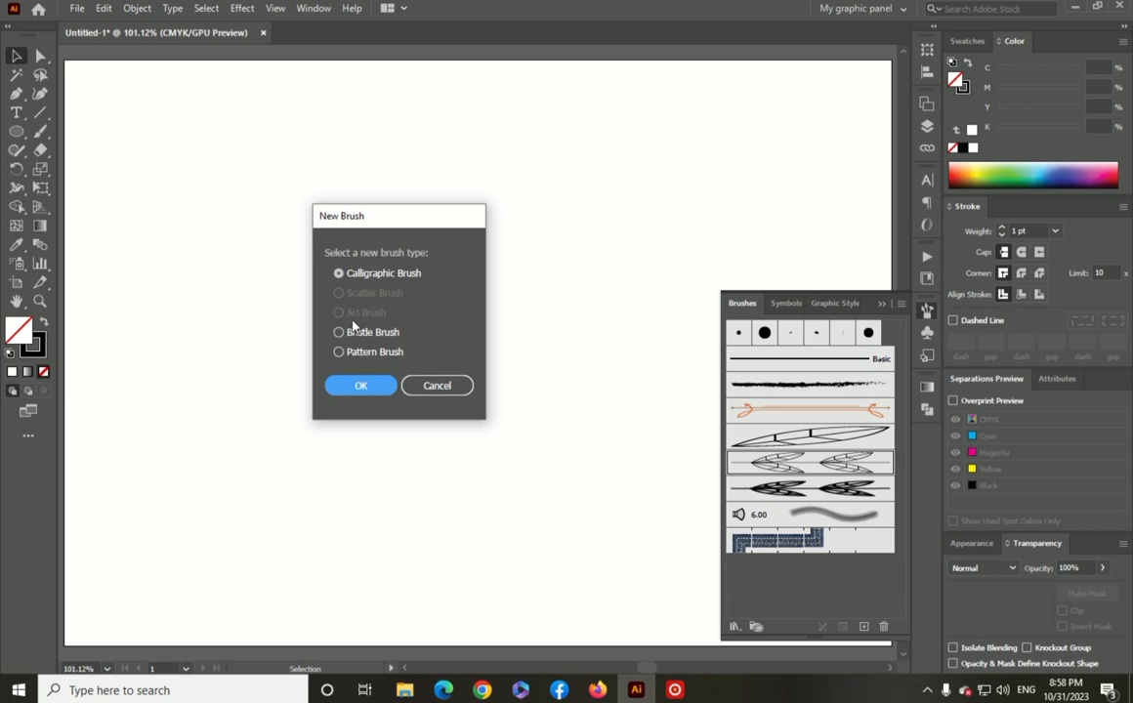
{"action": "left_click", "coordinate": [406, 385]}
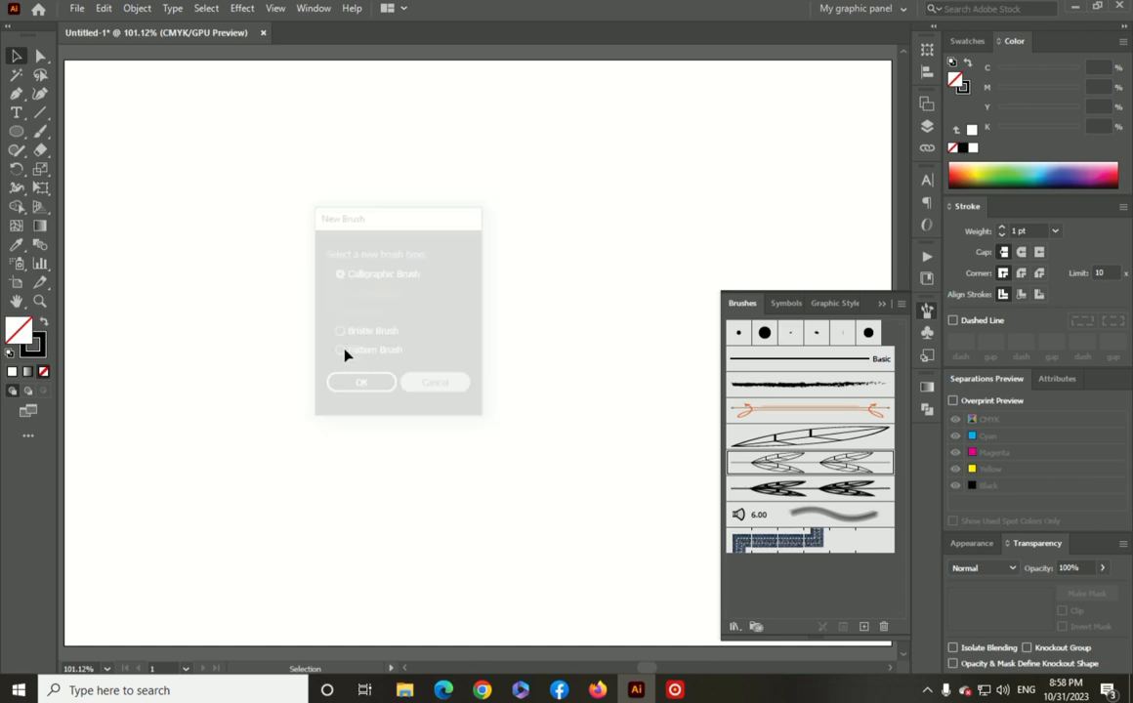
- Draw a long, narrow rounded rectangle for the arrow's shaft and move it lower on the artboard
{"action": "left_click", "coordinate": [17, 131]}
{"action": "left_click_drag", "start_coordinate": [17, 136], "coordinate": [137, 150]}
{"action": "left_click_drag", "start_coordinate": [221, 130], "coordinate": [450, 167]}
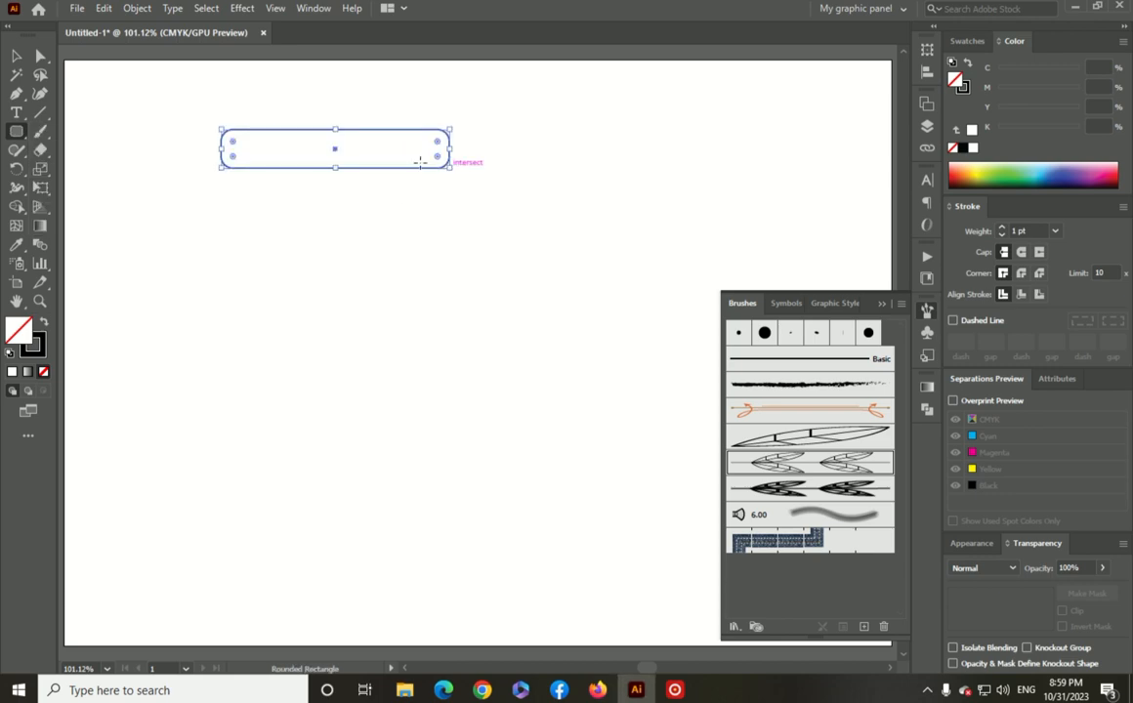
{"action": "left_click", "coordinate": [15, 58]}
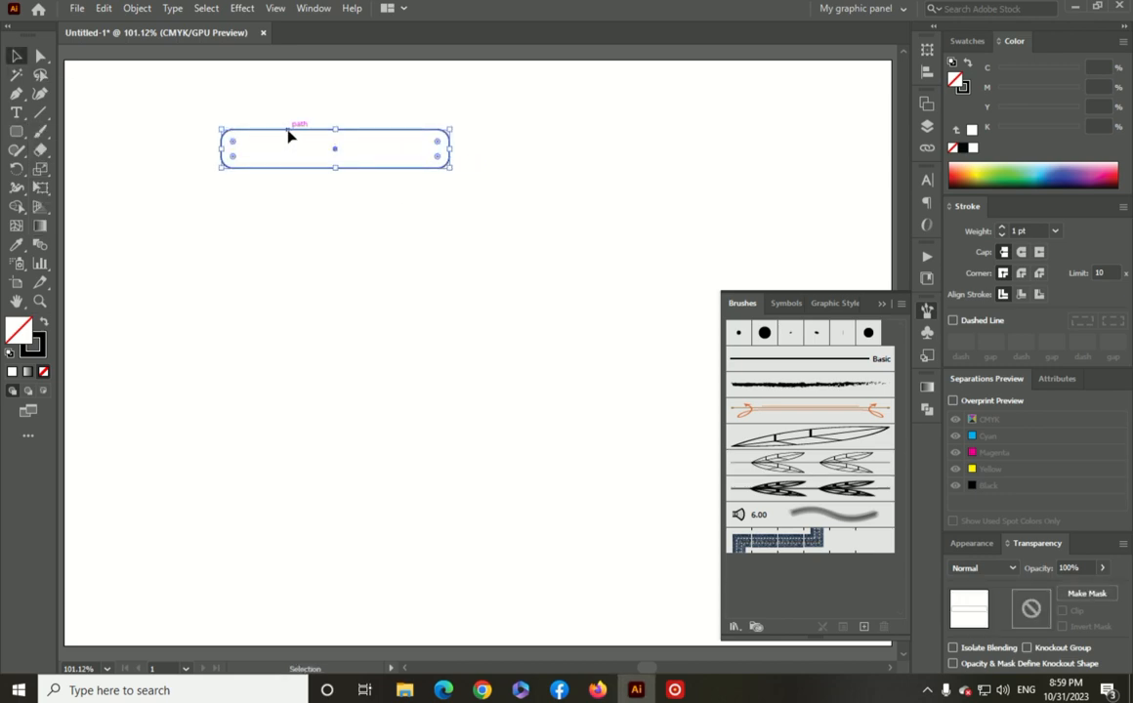
{"action": "left_click_drag", "start_coordinate": [288, 137], "coordinate": [261, 266]}
- Draw a large triangle with the Polygon tool above the rounded bar
{"action": "left_click_drag", "start_coordinate": [17, 131], "coordinate": [19, 134]}
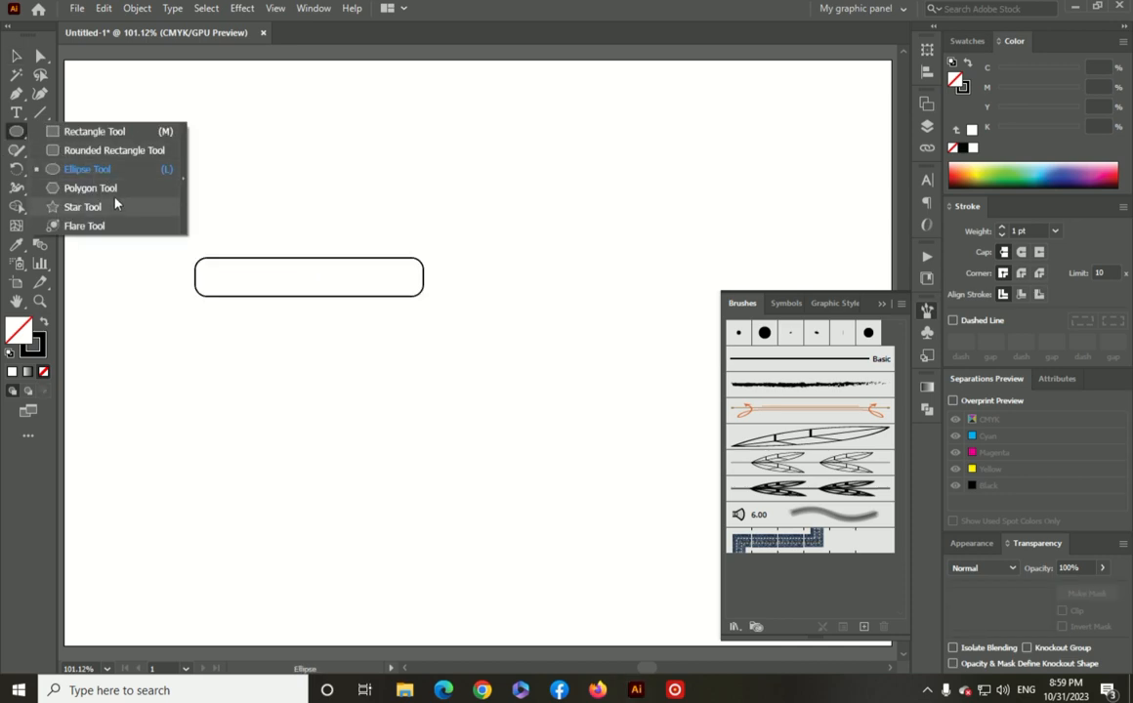
{"action": "left_click", "coordinate": [107, 187]}
{"action": "left_click_drag", "start_coordinate": [288, 173], "coordinate": [374, 253]}
{"action": "key", "text": "Down"}
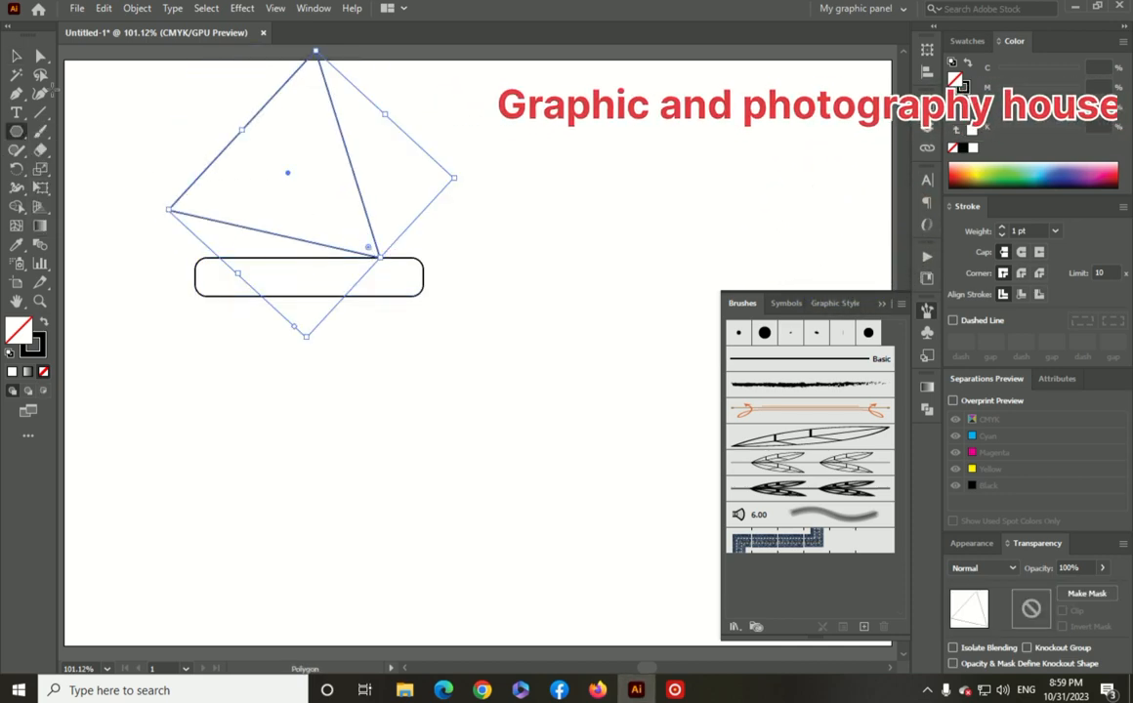
- Rotate the triangle to point right, scale it down and place it over the bar's right end as an arrowhead
{"action": "key", "text": "v"}
{"action": "left_click_drag", "start_coordinate": [234, 146], "coordinate": [410, 255]}
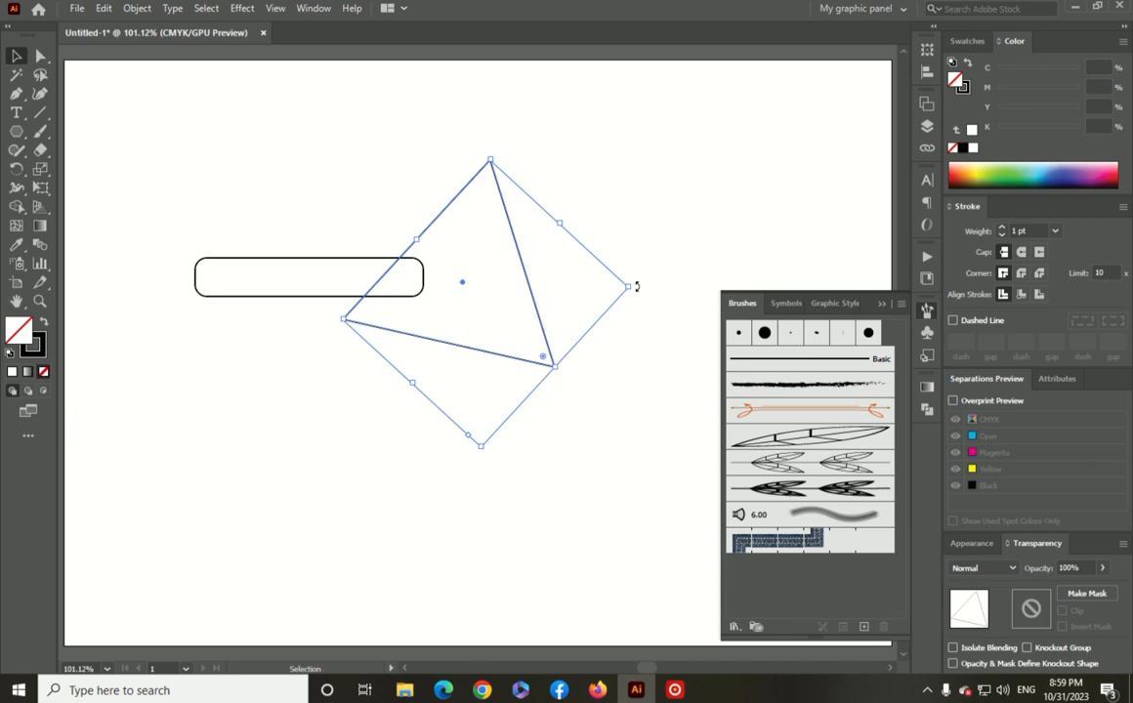
{"action": "left_click_drag", "start_coordinate": [636, 286], "coordinate": [574, 196]}
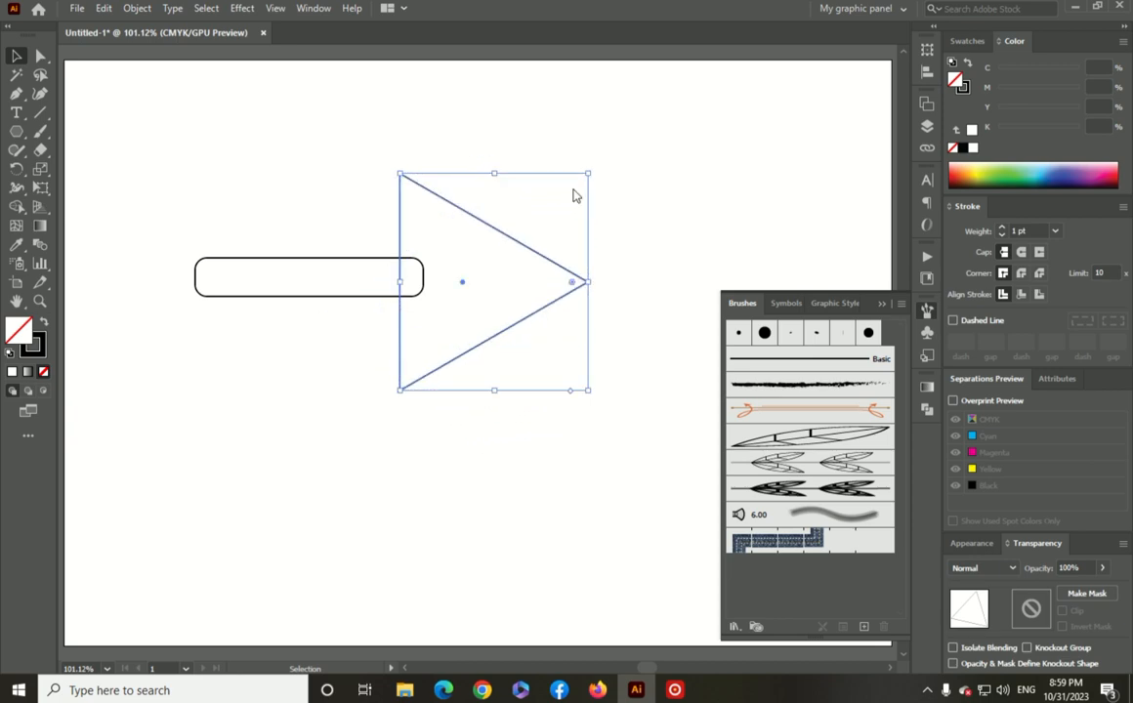
{"action": "left_click_drag", "start_coordinate": [586, 391], "coordinate": [542, 351]}
{"action": "left_click_drag", "start_coordinate": [476, 262], "coordinate": [444, 253]}
{"action": "left_click", "coordinate": [117, 240]}
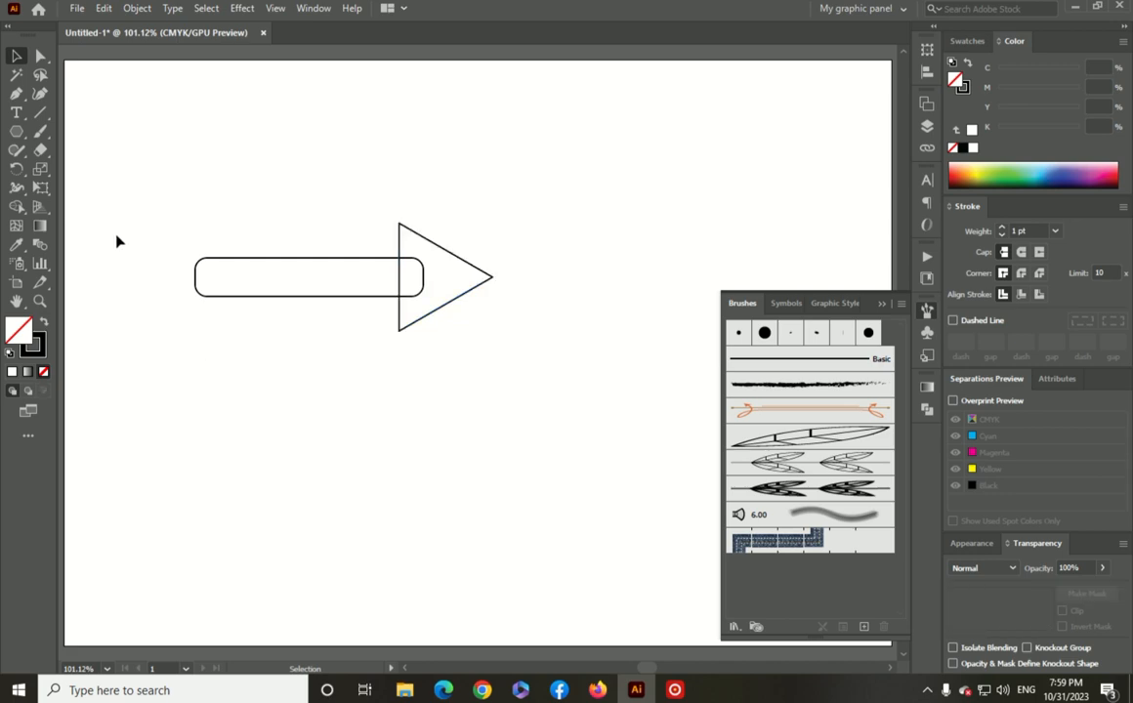
- Swap fill and stroke on the bar and triangle to give both a solid black fill without an outline
{"action": "left_click_drag", "start_coordinate": [172, 244], "coordinate": [500, 312]}
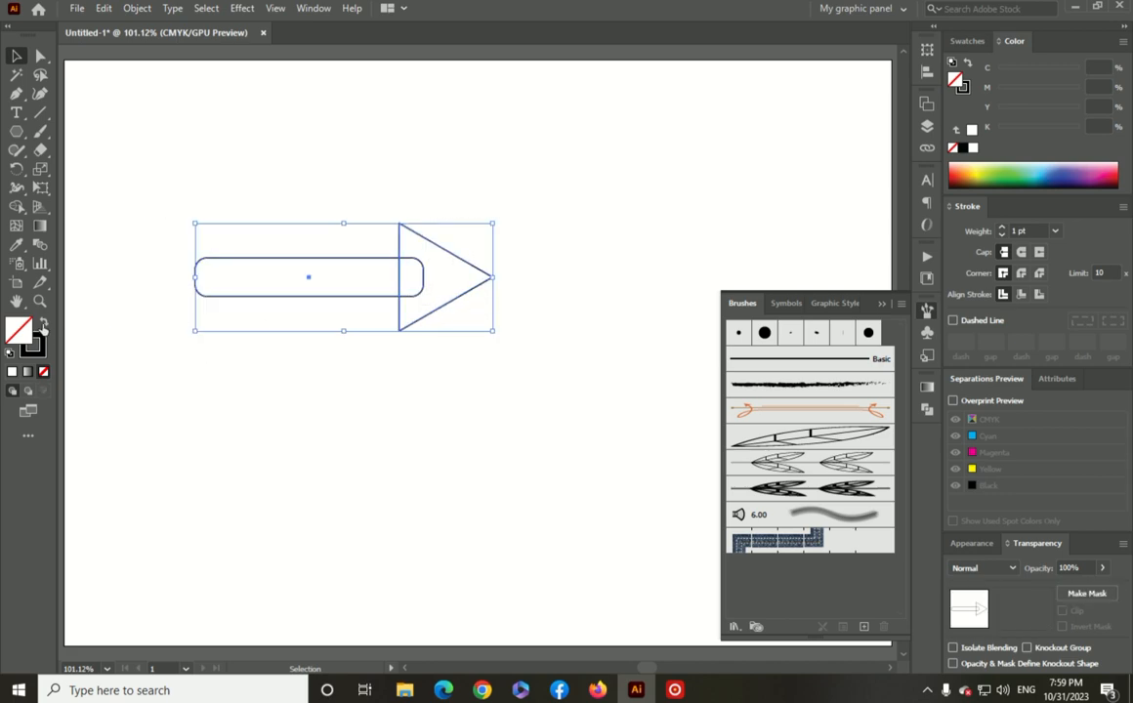
{"action": "left_click", "coordinate": [43, 325]}
{"action": "left_click", "coordinate": [258, 396]}
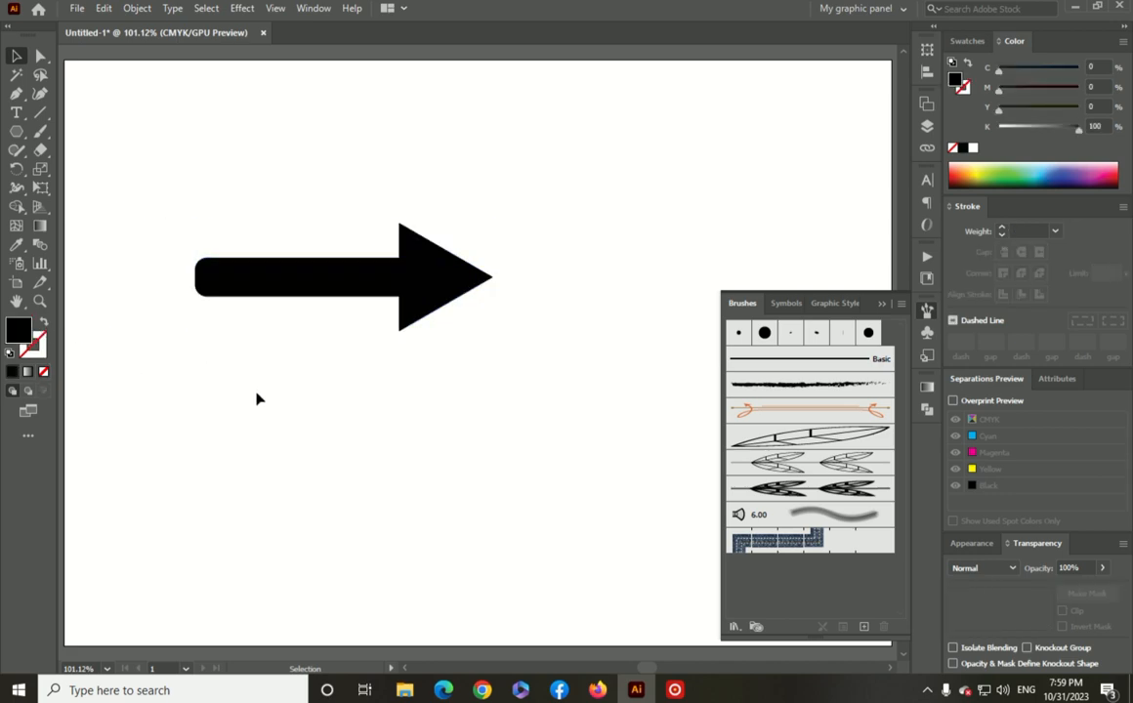
- Round the bar's corners to the maximum radius for fully semicircular ends
{"action": "left_click", "coordinate": [211, 277]}
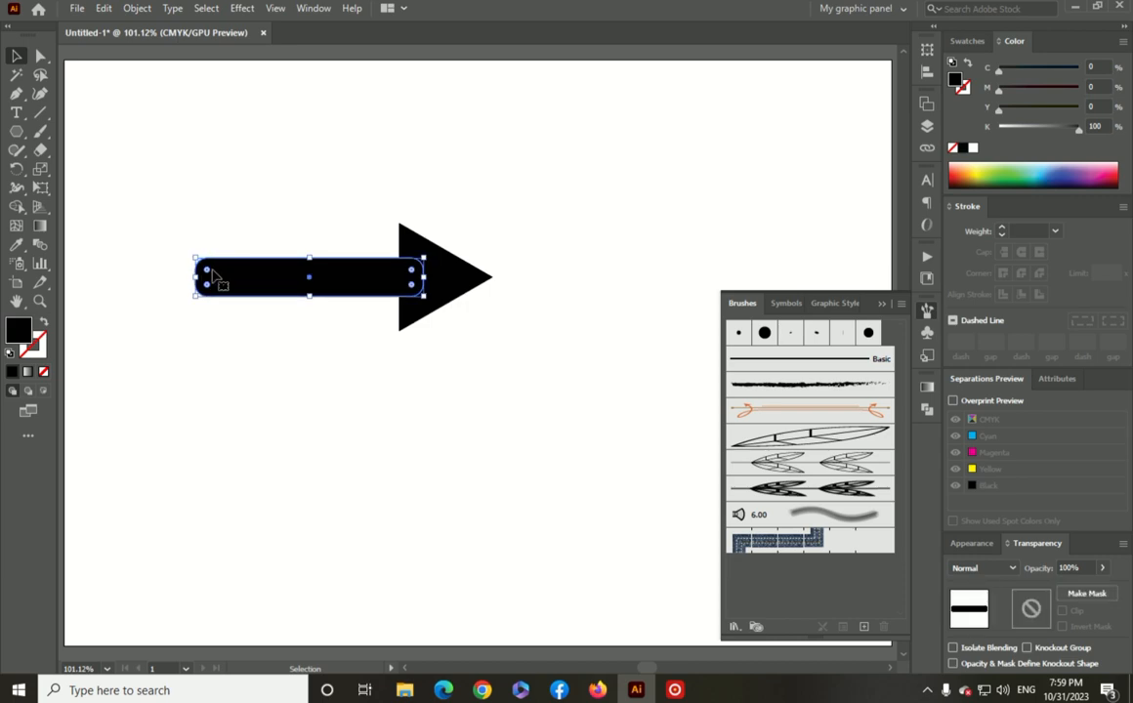
{"action": "left_click_drag", "start_coordinate": [212, 270], "coordinate": [235, 279]}
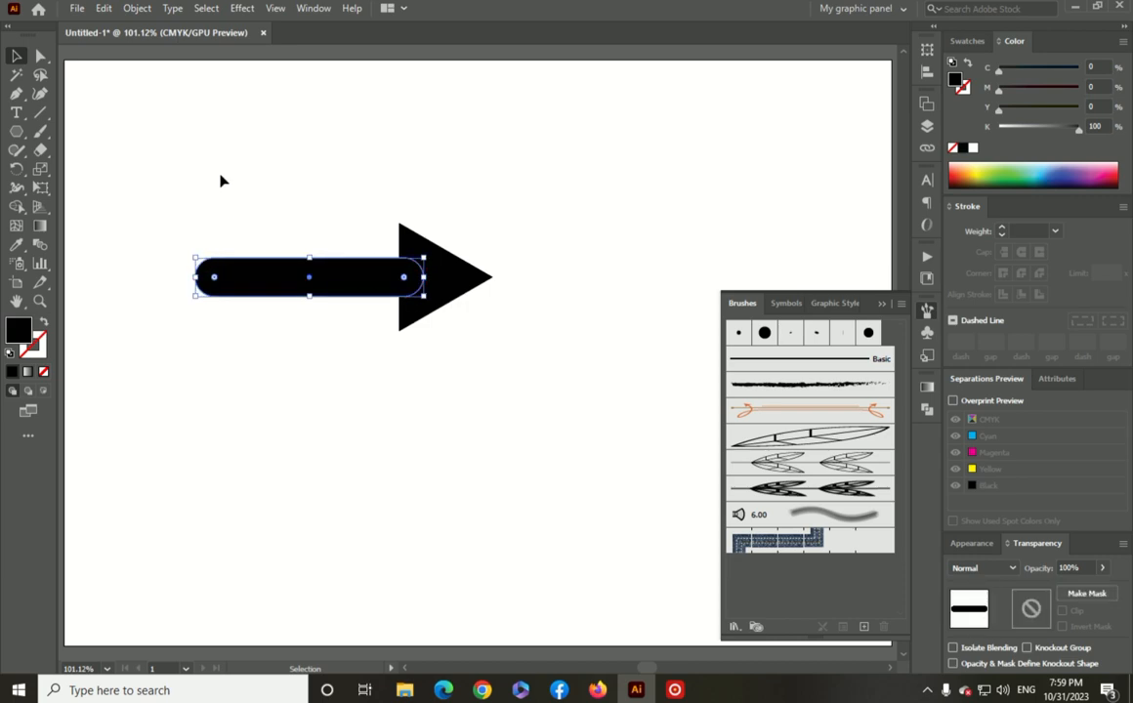
{"action": "left_click", "coordinate": [221, 181]}
- Group the bar and triangle, move the arrow down and slightly left, and ungroup it
{"action": "left_click_drag", "start_coordinate": [313, 191], "coordinate": [440, 354]}
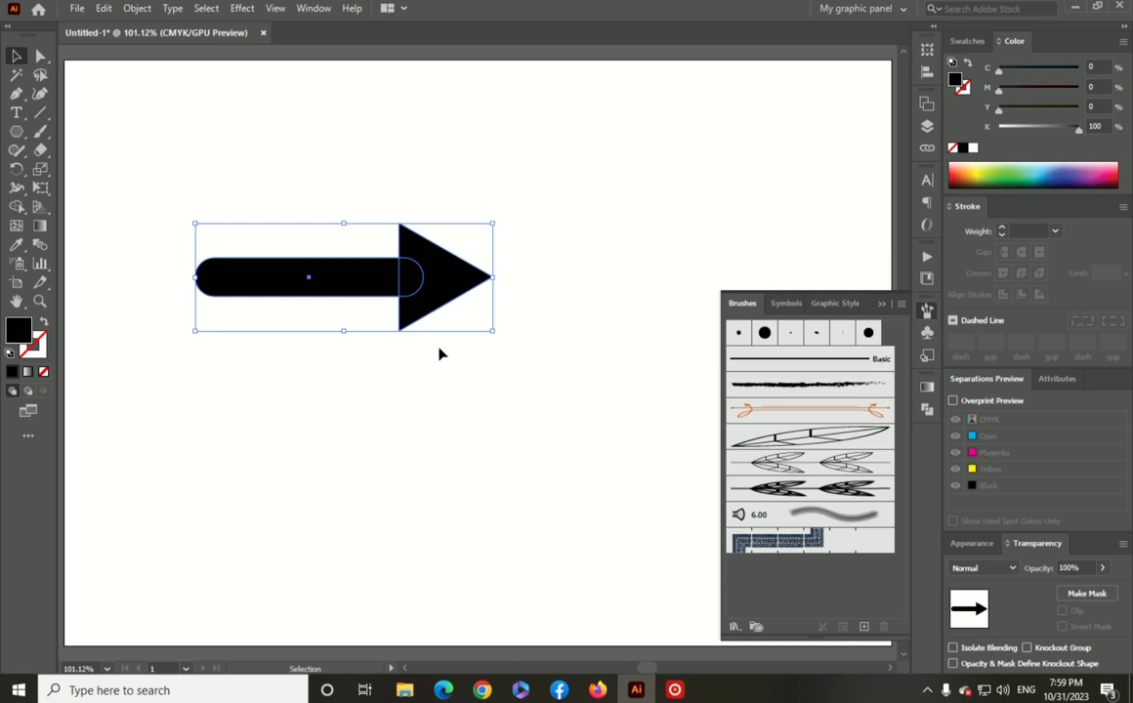
{"action": "key", "text": "ctrl+g"}
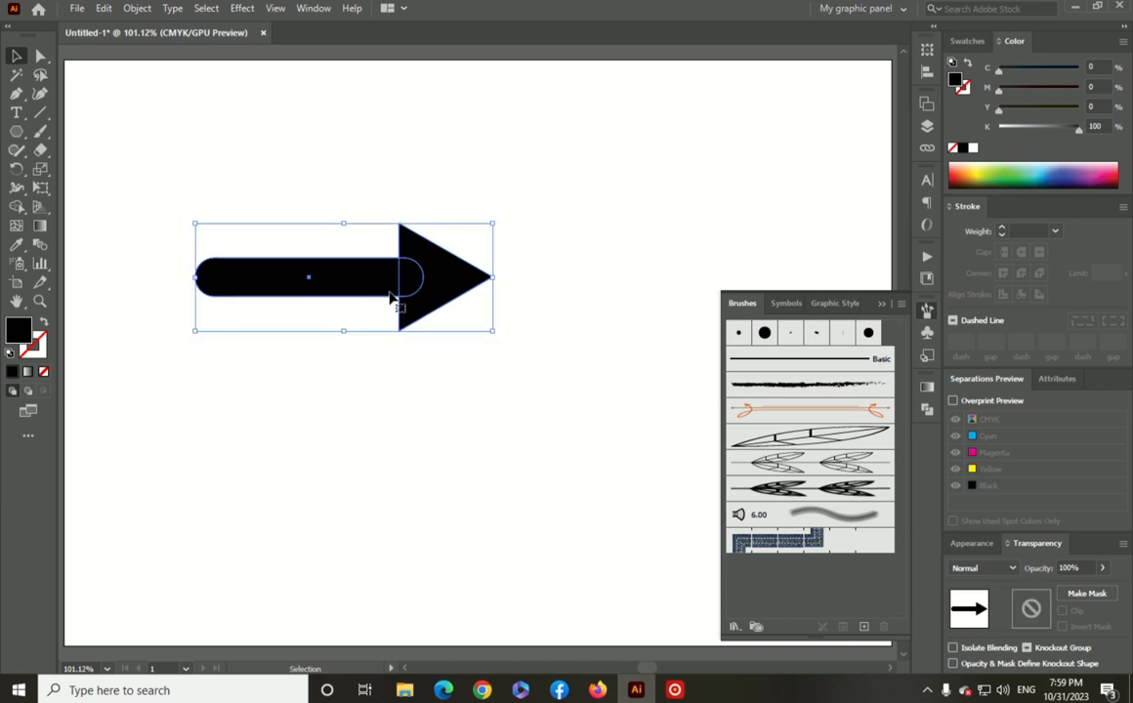
{"action": "left_click", "coordinate": [242, 172]}
{"action": "left_click_drag", "start_coordinate": [333, 288], "coordinate": [303, 380]}
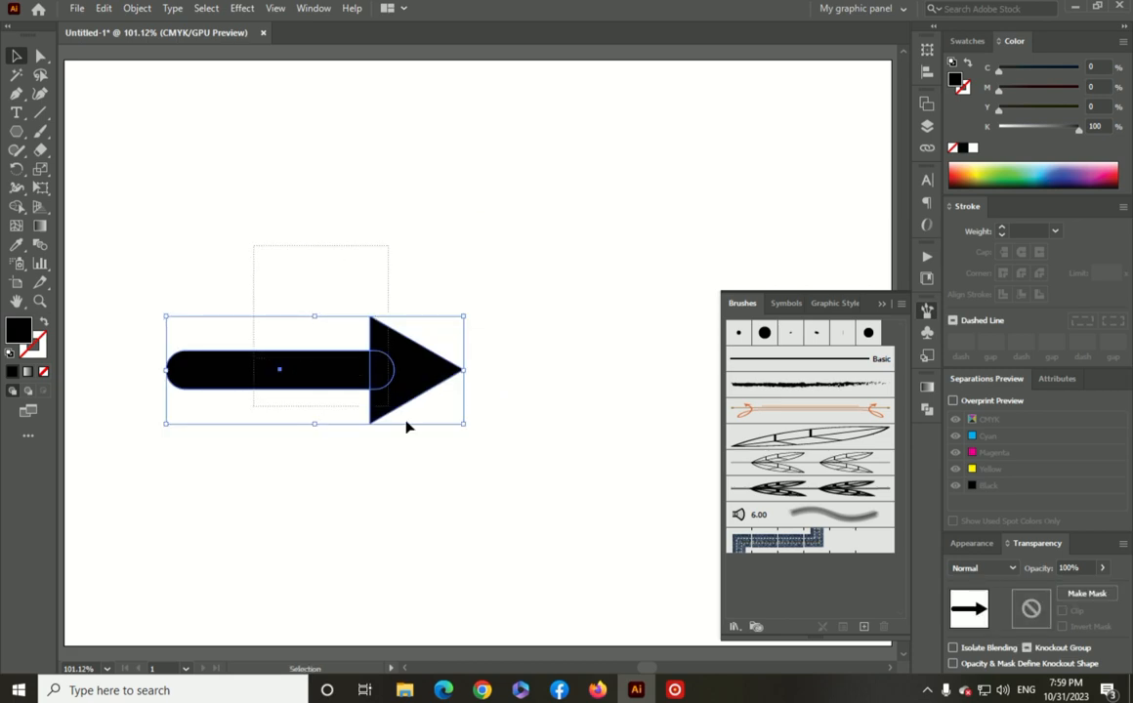
{"action": "key", "text": "ctrl+shift+g"}
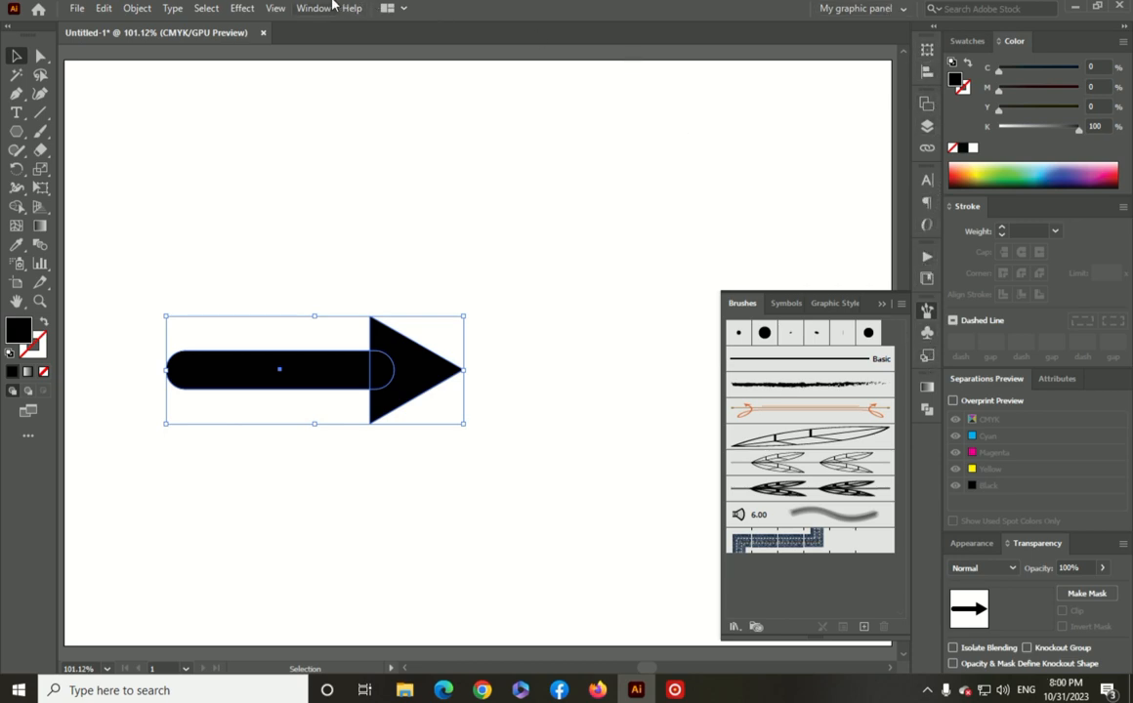
- Align the bar and triangle by their vertical centers, using the bar as the key object
{"action": "left_click", "coordinate": [326, 7]}
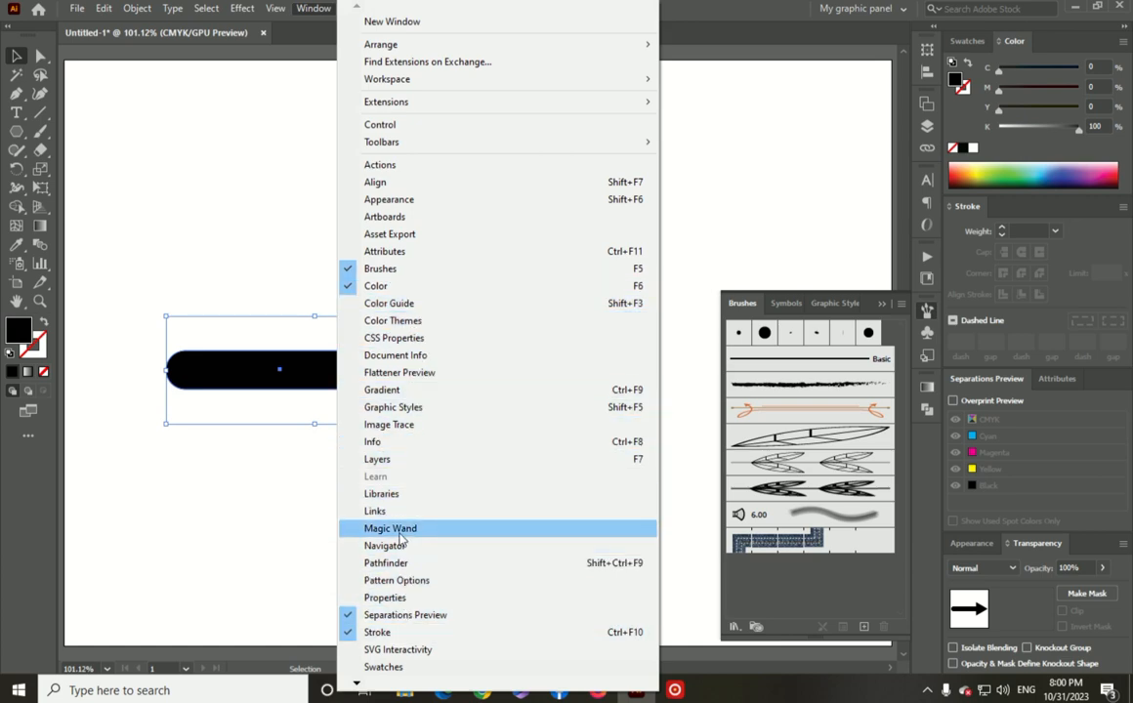
{"action": "left_click", "coordinate": [390, 184]}
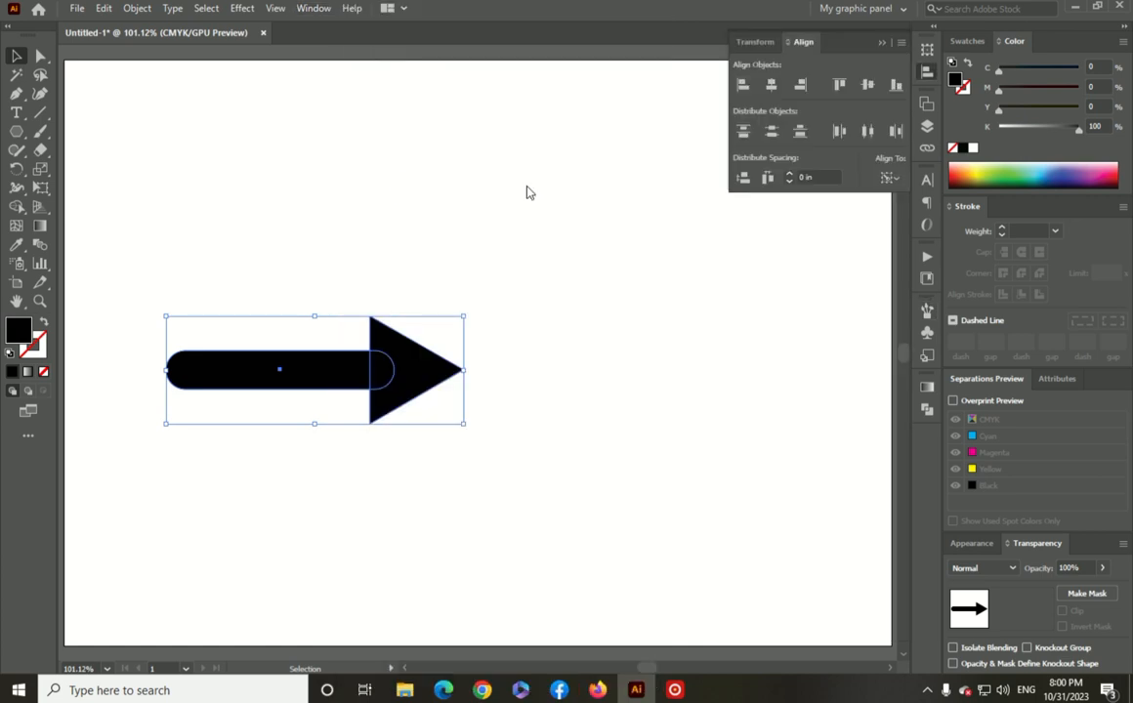
{"action": "left_click_drag", "start_coordinate": [853, 41], "coordinate": [458, 80]}
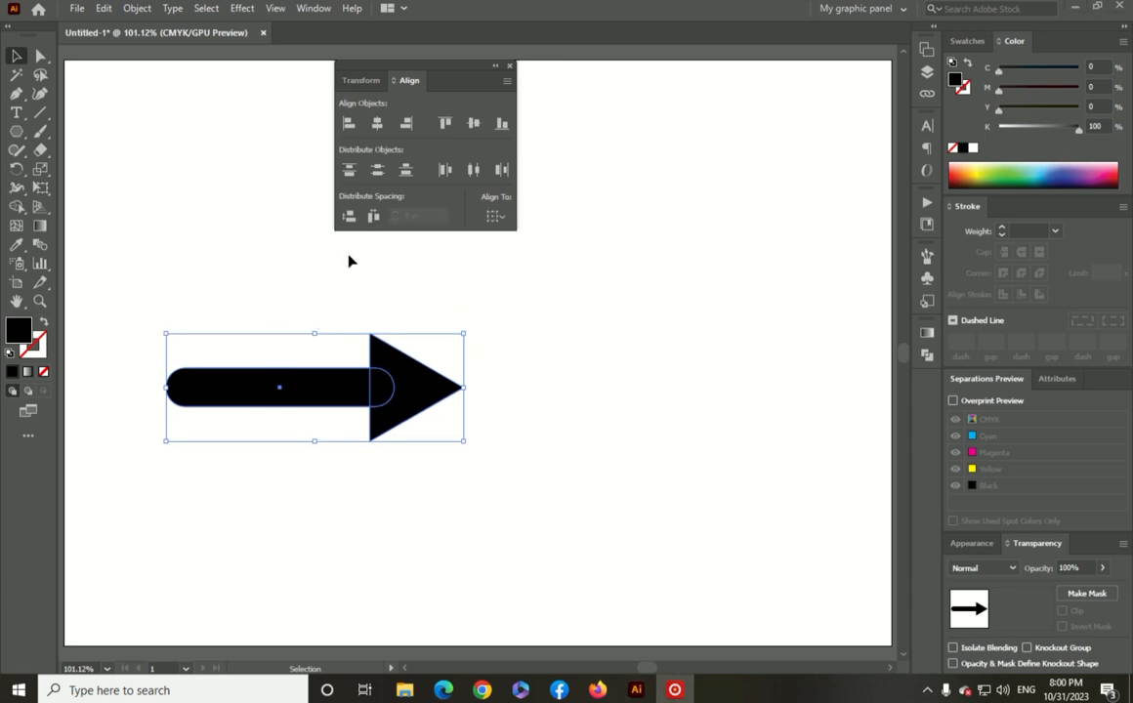
{"action": "left_click", "coordinate": [304, 399]}
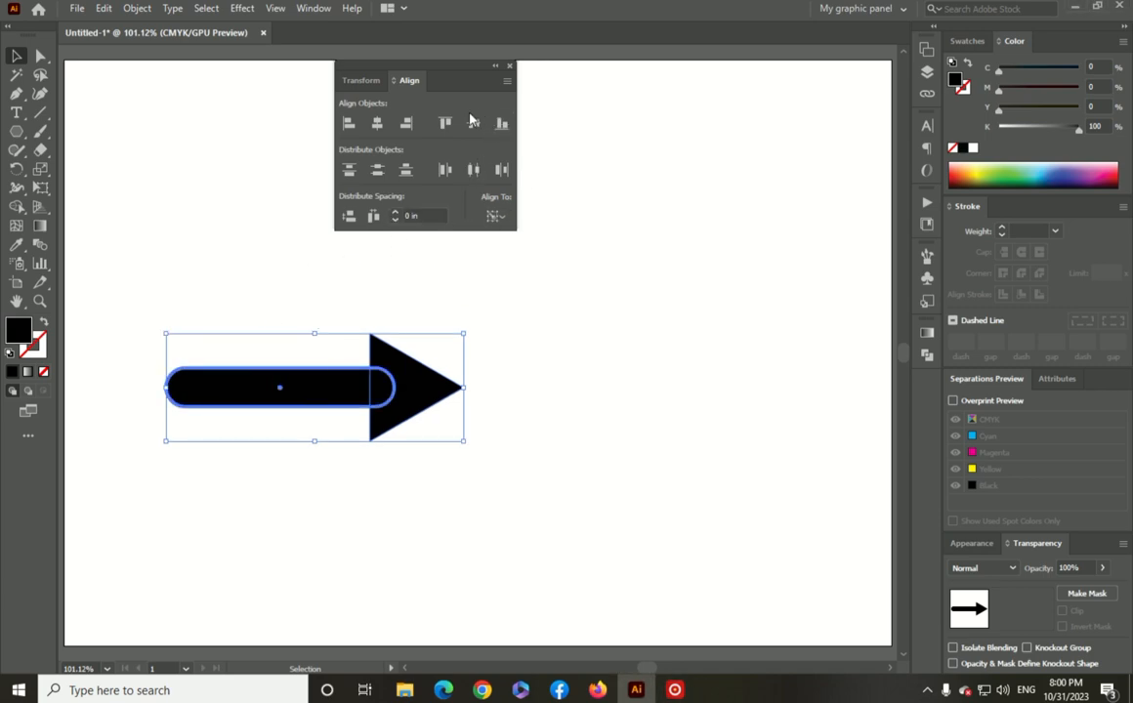
{"action": "left_click_drag", "start_coordinate": [290, 301], "coordinate": [418, 395]}
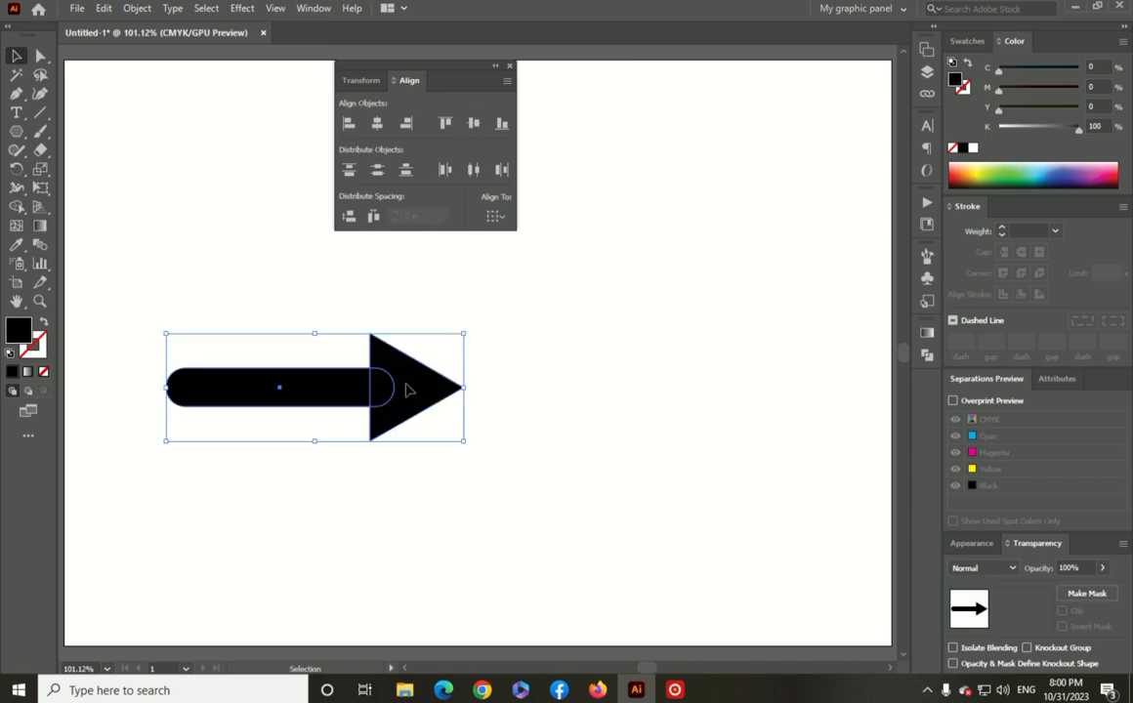
- Create an Art Brush from the arrow with Fixed width at 100%, Stretch to Fit Stroke Length and colorization None
{"action": "left_click", "coordinate": [926, 257]}
{"action": "mouse_move", "coordinate": [310, 386]}
{"action": "left_mouse_down"}
{"action": "mouse_move", "coordinate": [708, 506]}
{"action": "mouse_move", "coordinate": [796, 557]}
{"action": "left_mouse_up"}
{"action": "mouse_move", "coordinate": [362, 224]}
{"action": "left_mouse_down"}
{"action": "mouse_move", "coordinate": [551, 82]}
{"action": "mouse_move", "coordinate": [357, 161]}
{"action": "mouse_move", "coordinate": [200, 88]}
{"action": "left_mouse_up"}
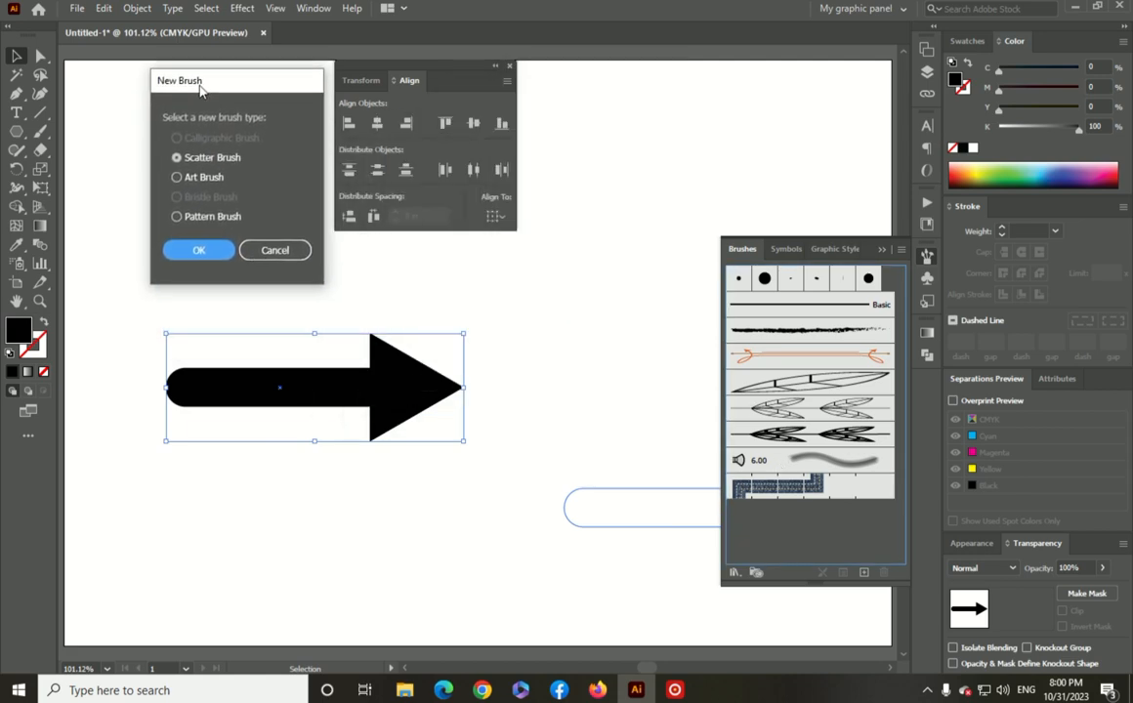
{"action": "left_click", "coordinate": [200, 178]}
{"action": "left_click", "coordinate": [198, 251]}
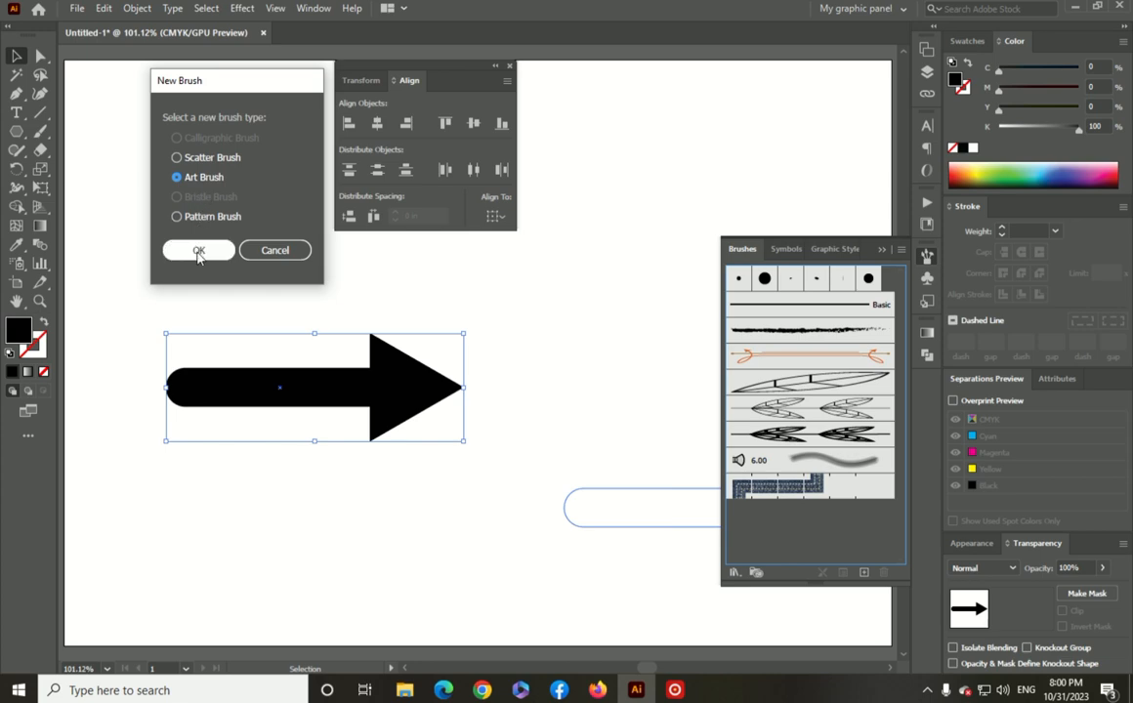
{"action": "left_click_drag", "start_coordinate": [575, 91], "coordinate": [358, 42]}
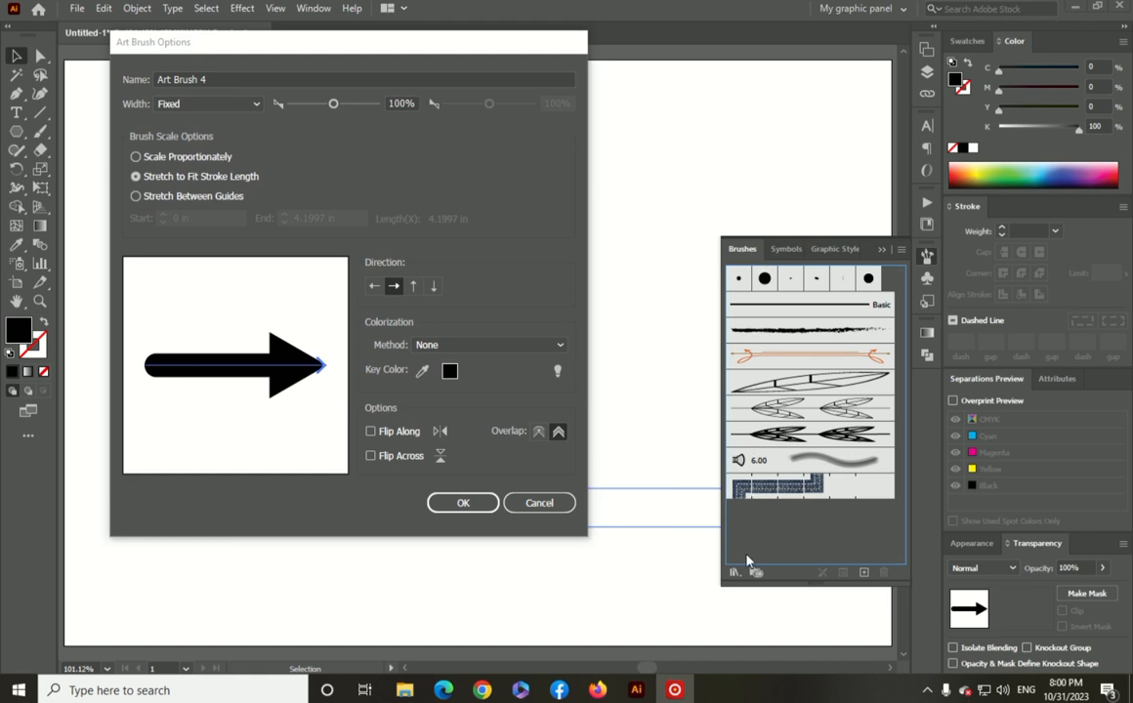
{"action": "left_click", "coordinate": [279, 147]}
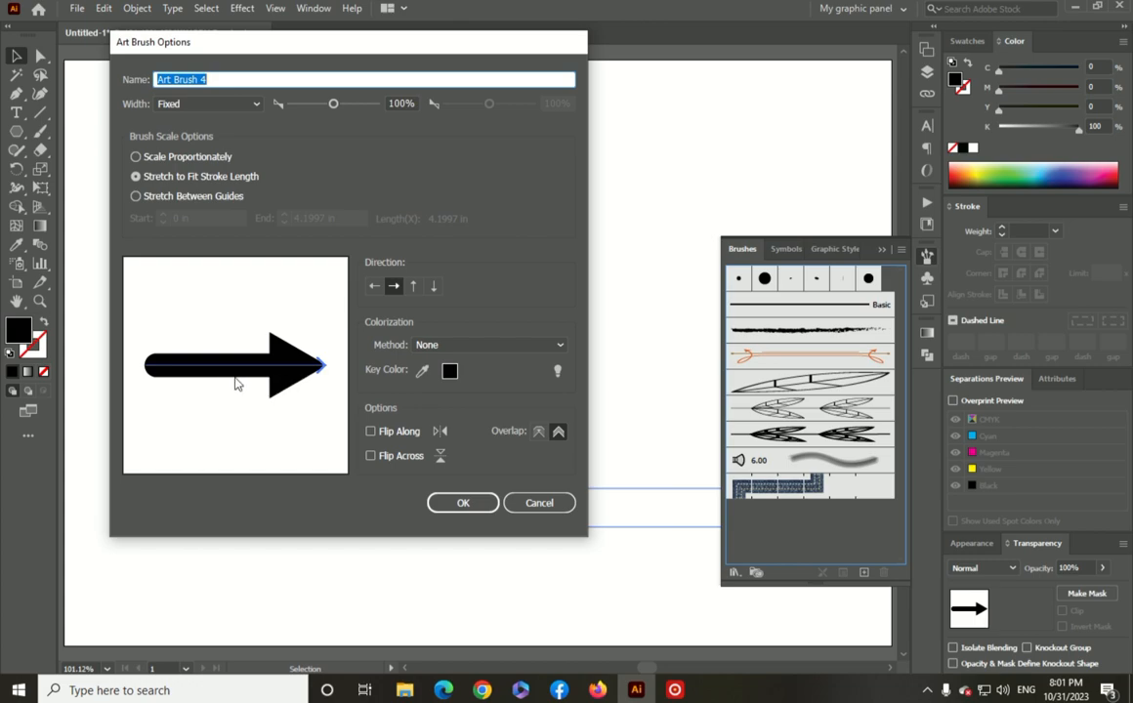
{"action": "left_click", "coordinate": [460, 504]}
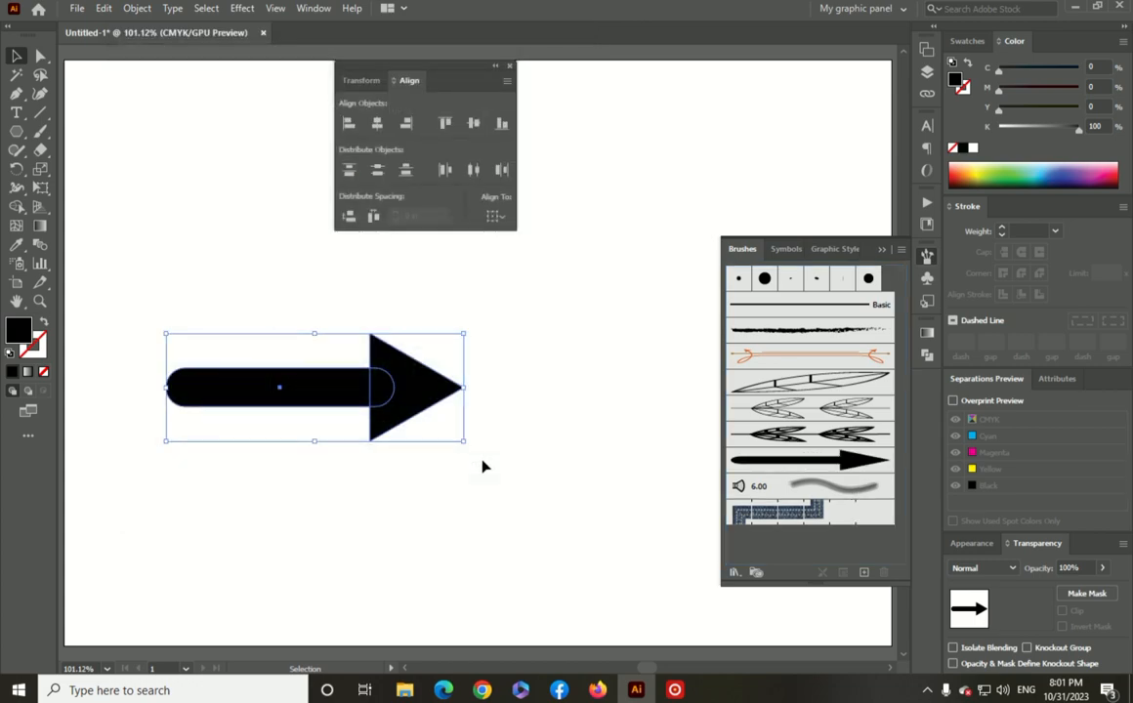
- Move the bar and triangle together to the artboard's lower-left corner, clear of the drawing area
{"action": "left_click_drag", "start_coordinate": [143, 306], "coordinate": [427, 472]}
{"action": "left_click_drag", "start_coordinate": [340, 386], "coordinate": [127, 681]}
{"action": "left_click", "coordinate": [40, 130]}
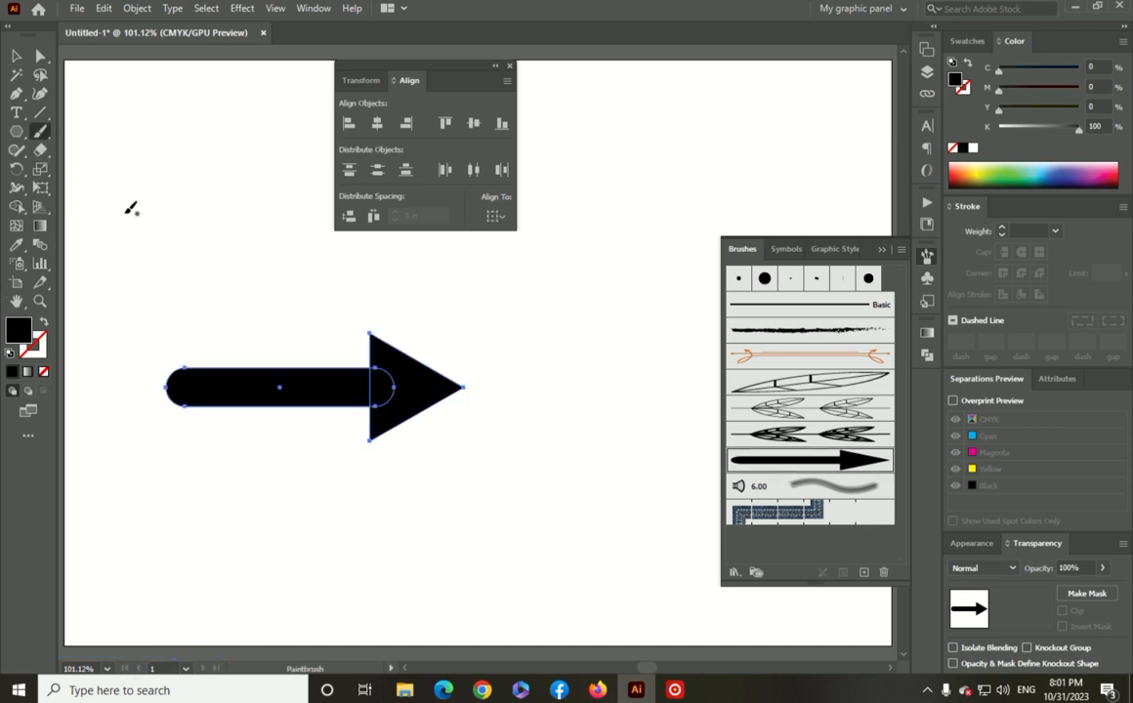
{"action": "left_click", "coordinate": [16, 56]}
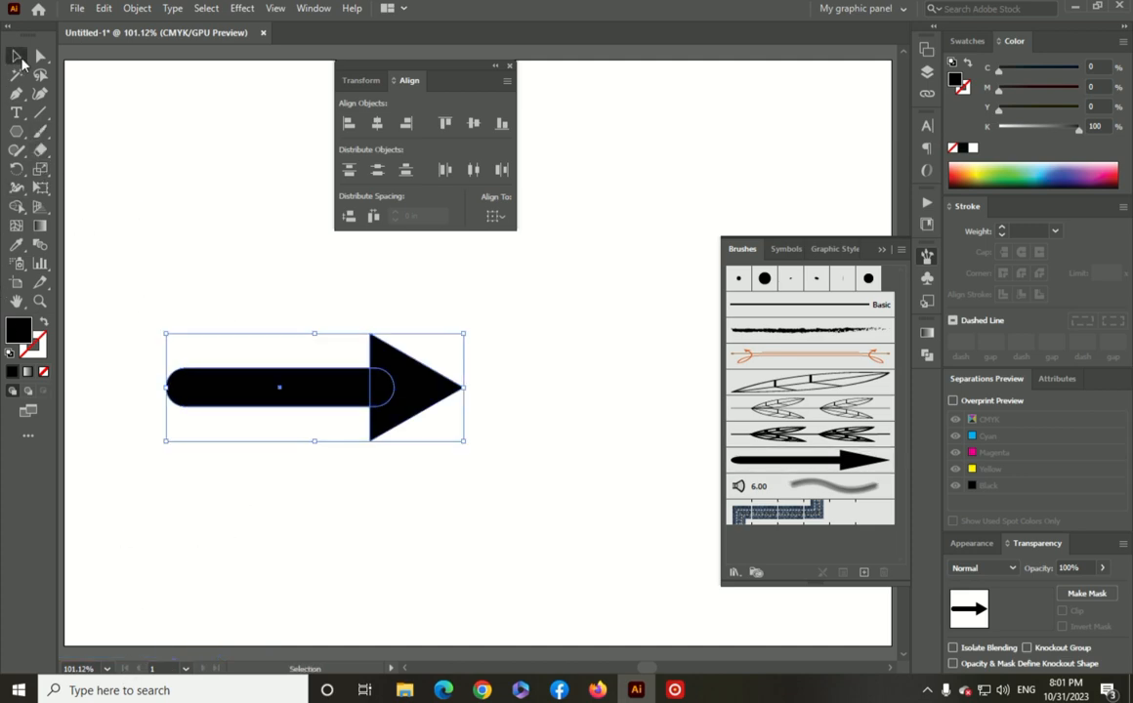
{"action": "left_click_drag", "start_coordinate": [163, 227], "coordinate": [409, 484]}
{"action": "left_click_drag", "start_coordinate": [344, 412], "coordinate": [182, 638]}
- Paint a wavy stroke rising across the artboard with the Paintbrush and the new arrow brush
{"action": "left_click", "coordinate": [40, 130]}
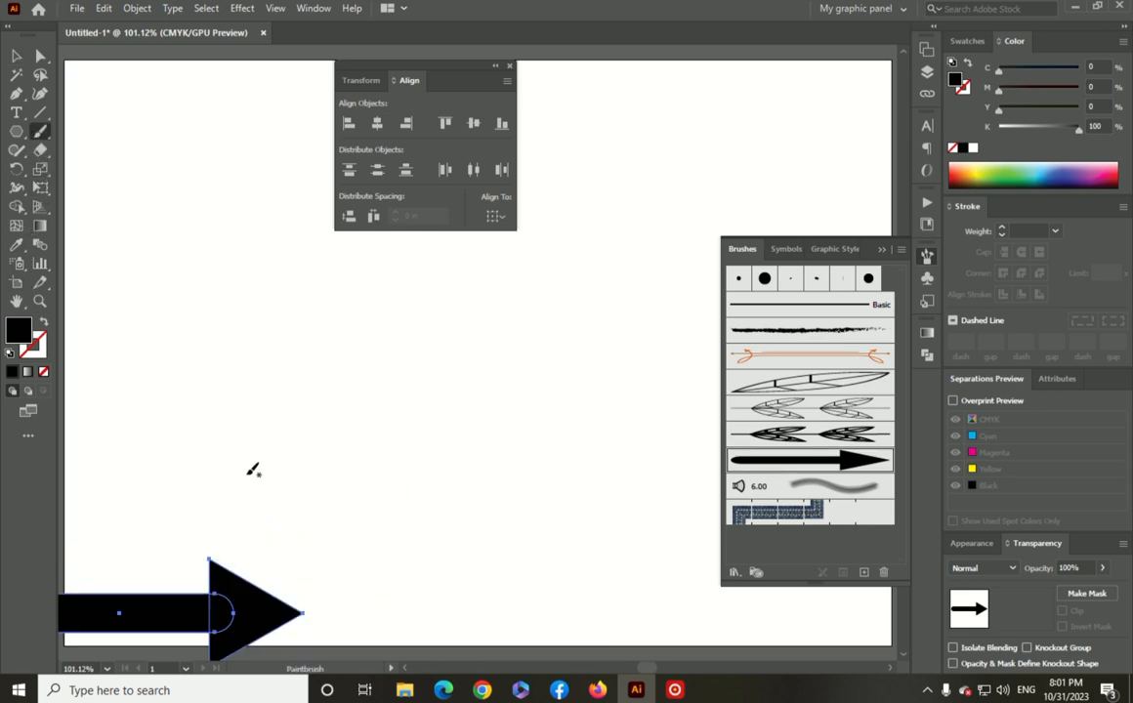
{"action": "left_click_drag", "start_coordinate": [453, 410], "coordinate": [672, 273]}
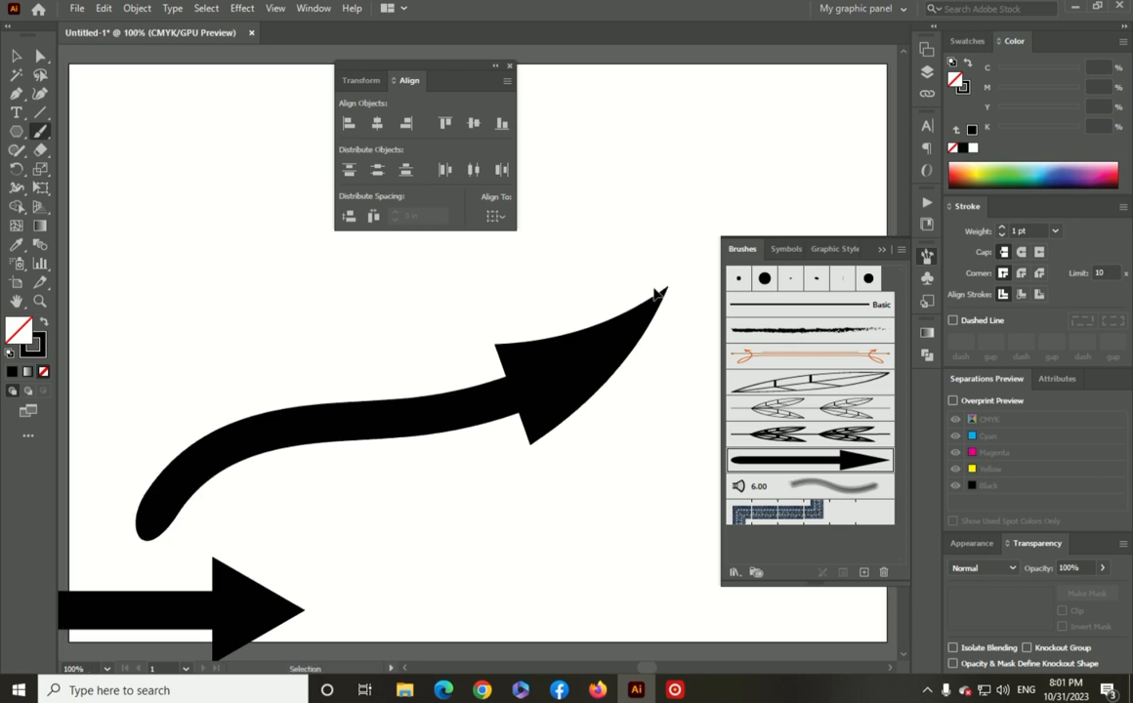
{"action": "key", "text": "ctrl+minus"}
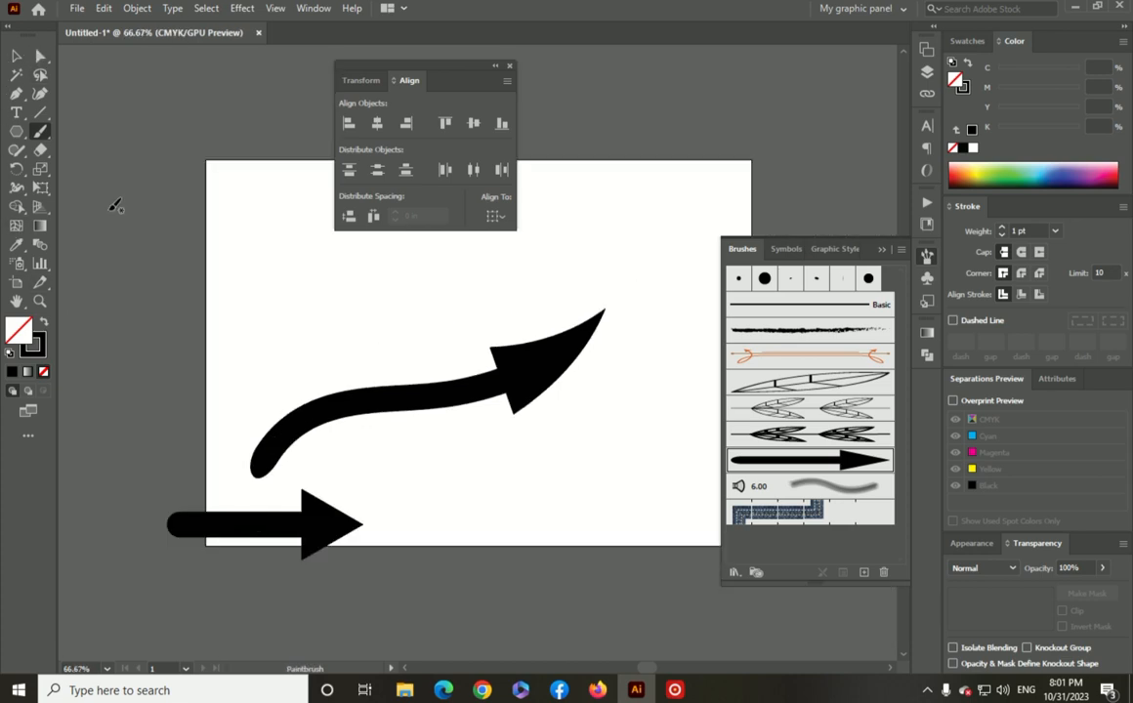
- Delete the original bar and triangle artwork beneath the painted arrow
{"action": "key", "text": "v"}
{"action": "left_click", "coordinate": [245, 532]}
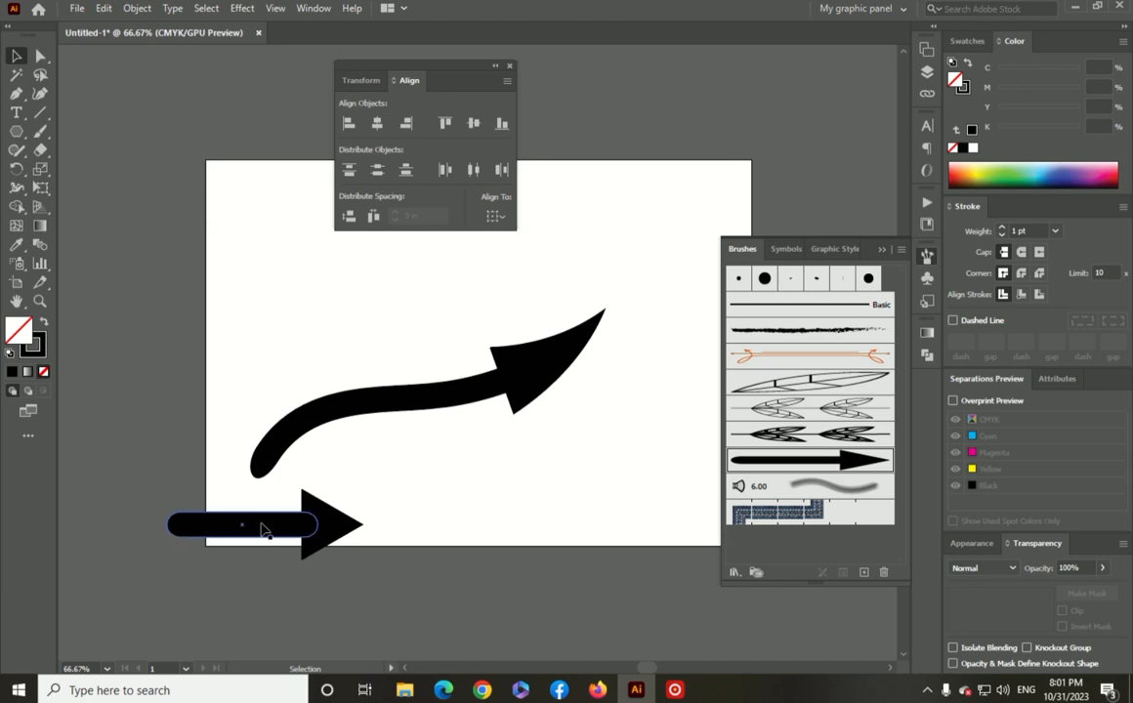
{"action": "key", "text": "Delete"}
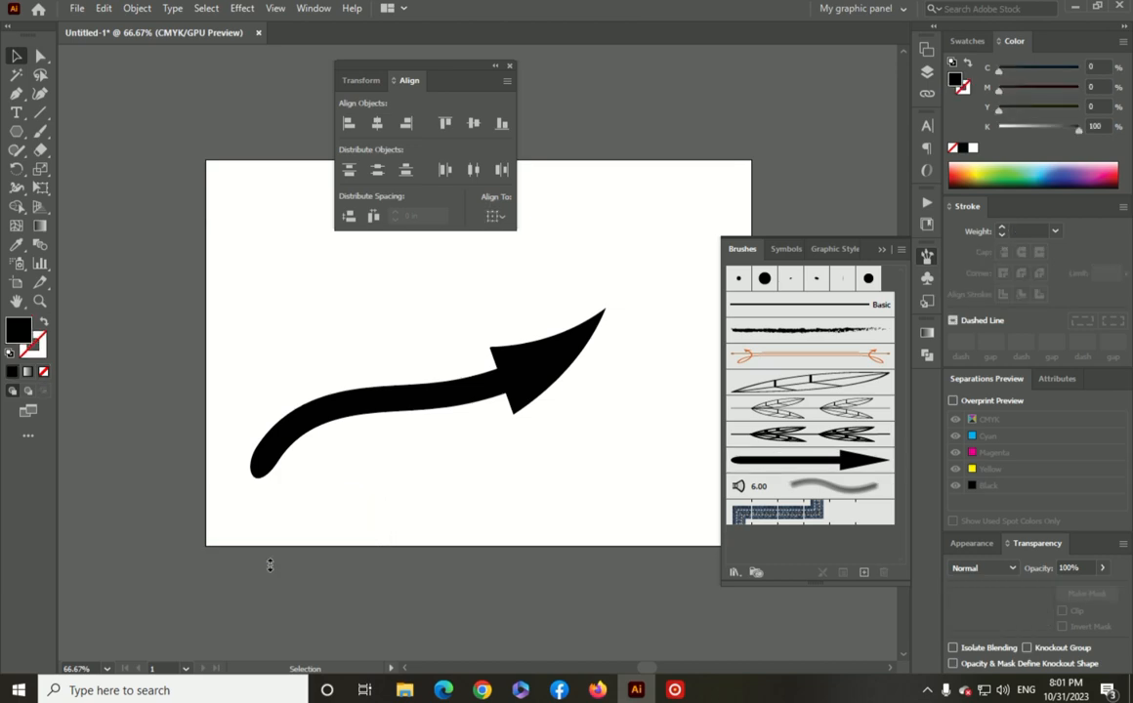
- Paint a looping stroke with the arrow brush above the wavy one and move it slightly down
{"action": "left_click", "coordinate": [40, 131]}
{"action": "mouse_move", "coordinate": [247, 430]}
{"action": "left_mouse_down"}
{"action": "mouse_move", "coordinate": [411, 332]}
{"action": "mouse_move", "coordinate": [446, 358]}
{"action": "mouse_move", "coordinate": [409, 443]}
{"action": "left_mouse_up"}
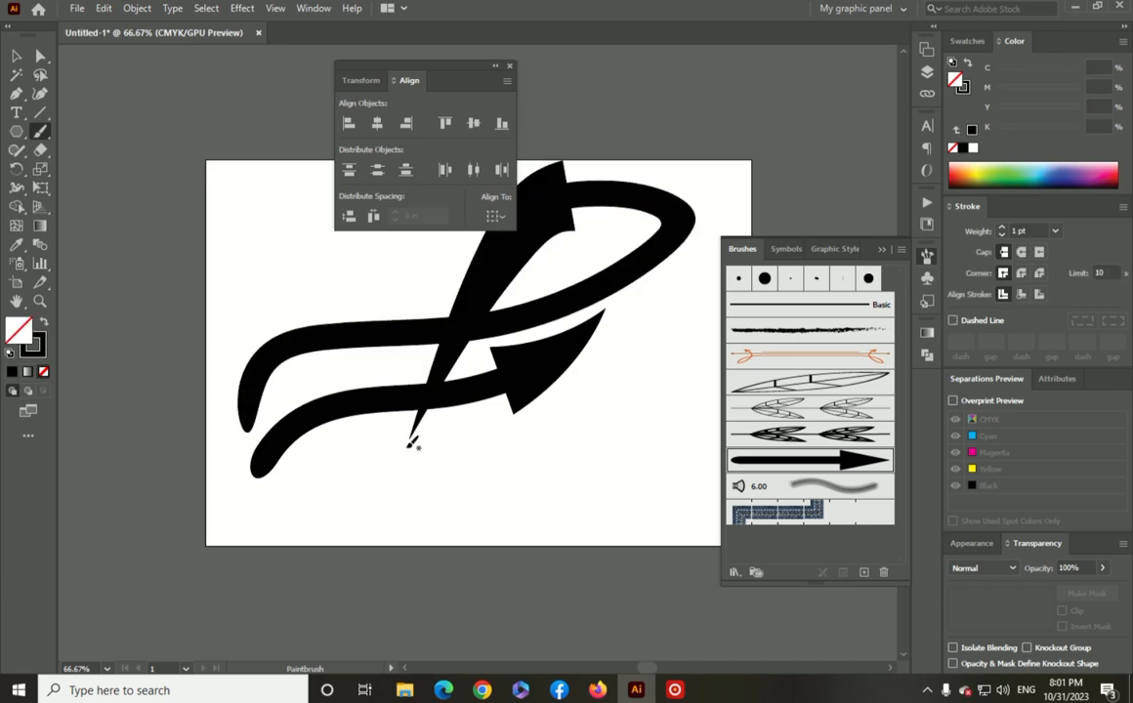
{"action": "key", "text": "ctrl+plus"}
{"action": "key", "text": "ctrl+plus"}
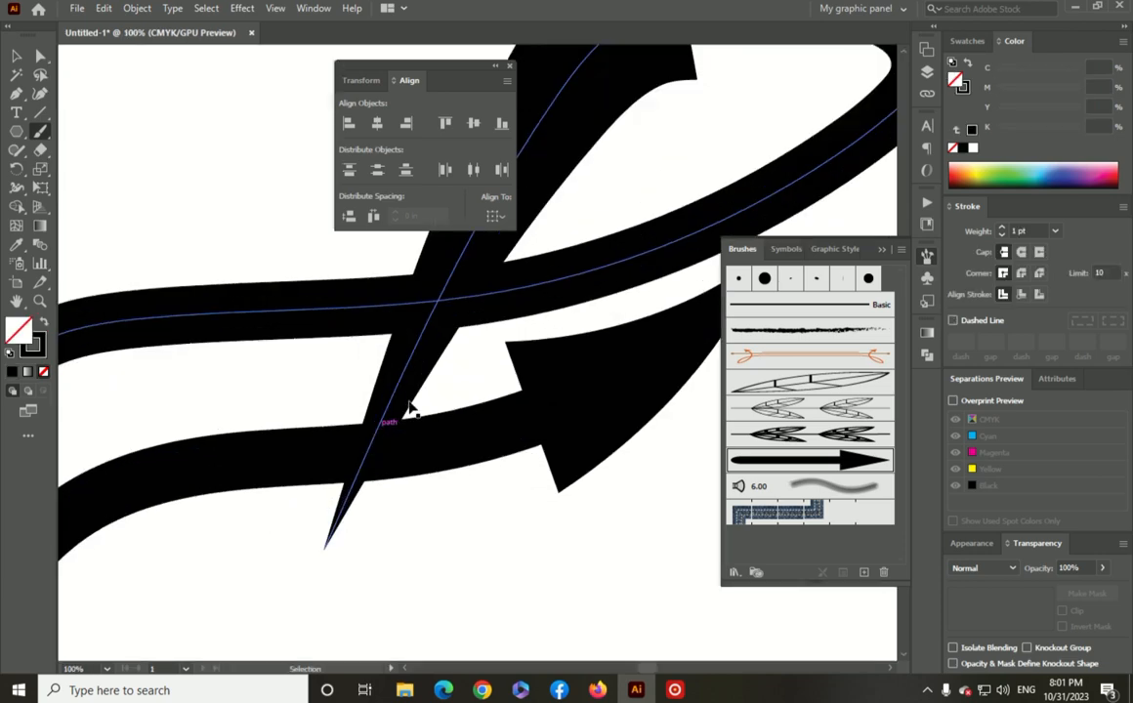
{"action": "key", "text": "ctrl+minus"}
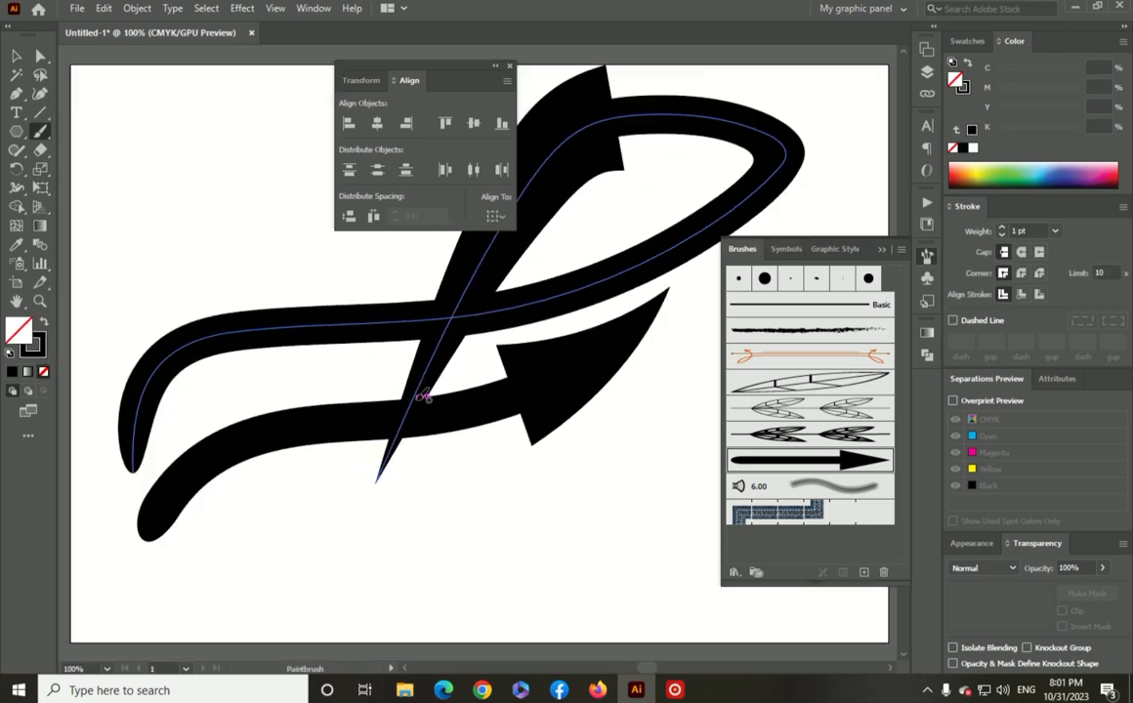
{"action": "left_click", "coordinate": [22, 57]}
{"action": "left_click_drag", "start_coordinate": [409, 324], "coordinate": [396, 392]}
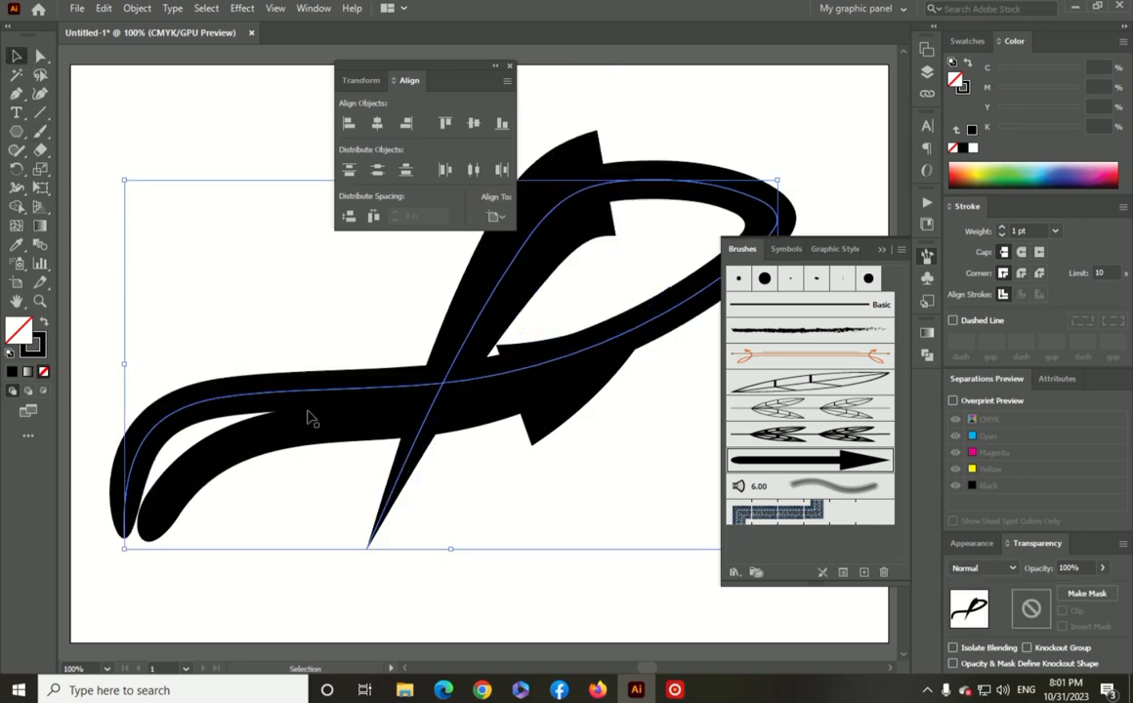
- Delete the wavy arrow stroke and shift the looping stroke slightly up and left
{"action": "left_click", "coordinate": [284, 430]}
{"action": "left_click_drag", "start_coordinate": [284, 430], "coordinate": [228, 596]}
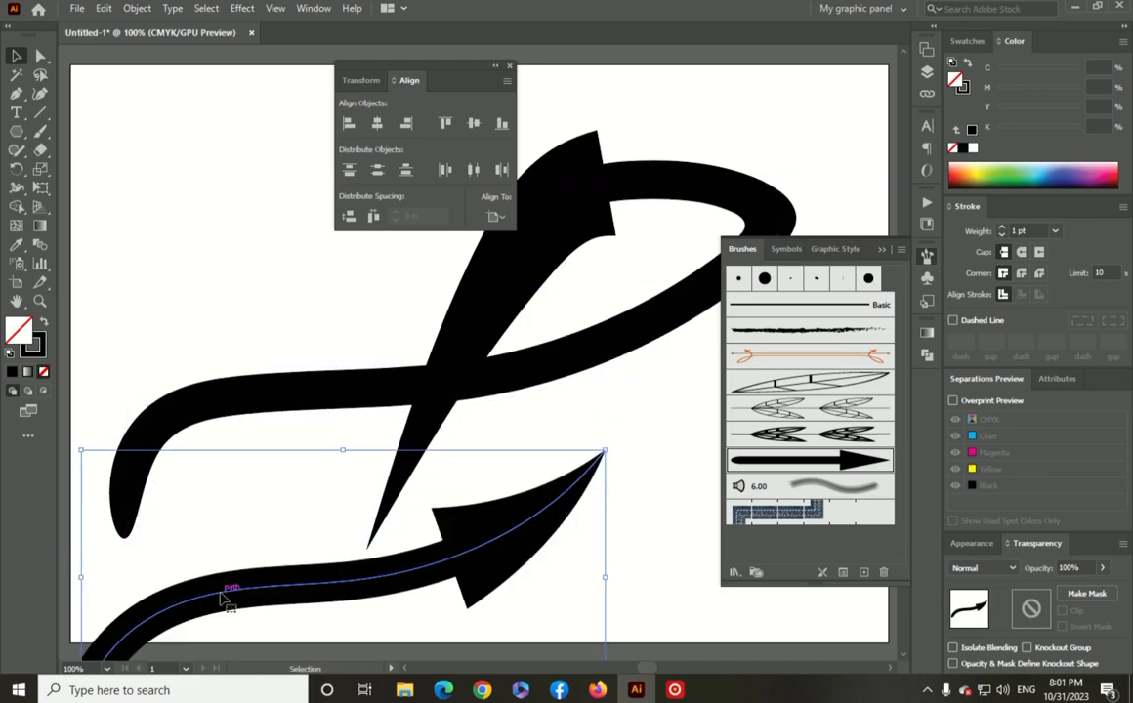
{"action": "key", "text": "Delete"}
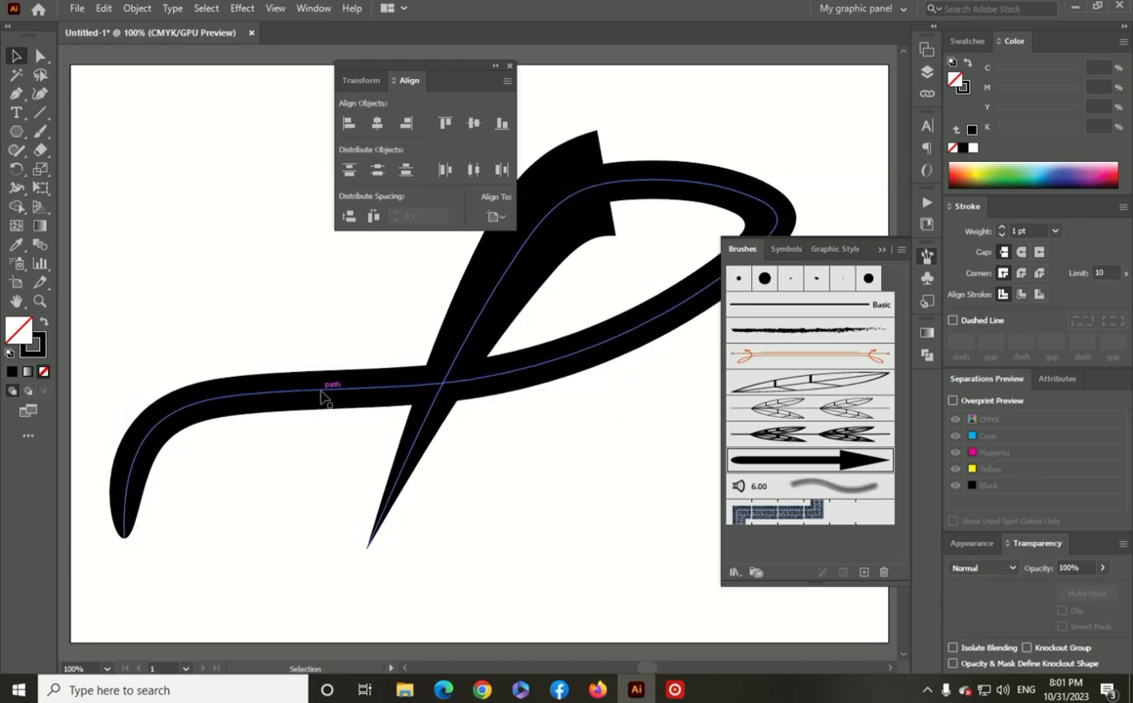
{"action": "mouse_move", "coordinate": [329, 387]}
{"action": "left_mouse_down"}
{"action": "mouse_move", "coordinate": [319, 369]}
{"action": "mouse_move", "coordinate": [272, 354]}
{"action": "left_mouse_up"}
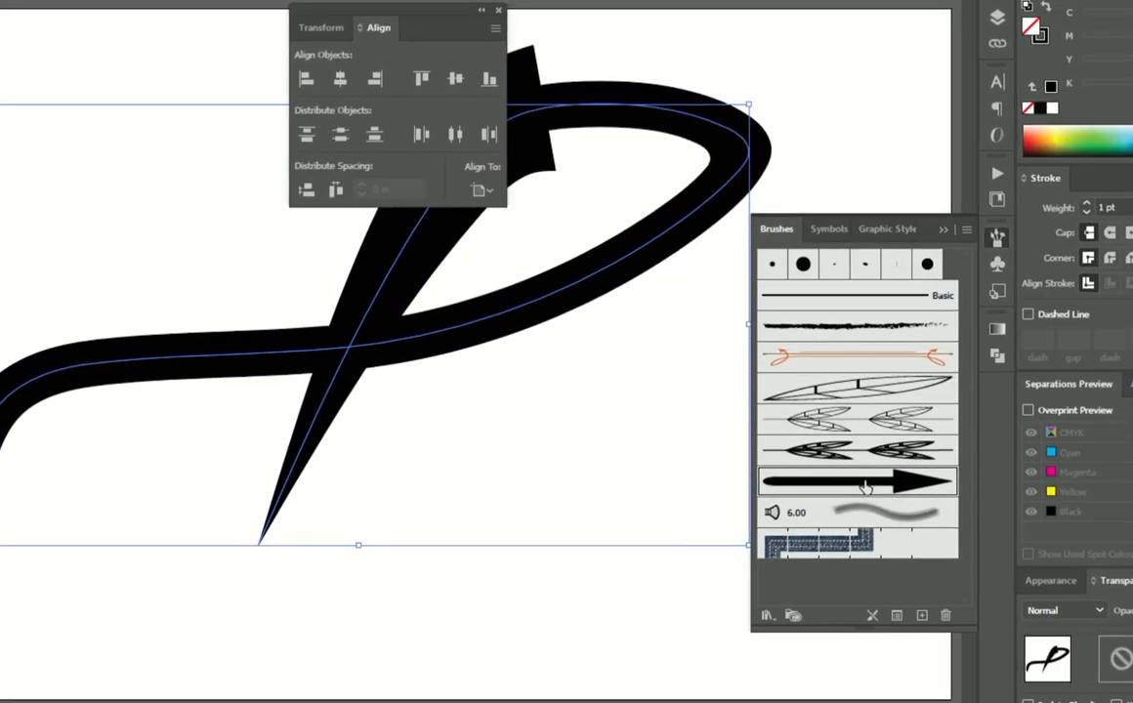
- Open the arrow brush's options, turn on Preview, and compare Scale Proportionately with Stretch to Fit Stroke Length
{"action": "double_click", "coordinate": [862, 483]}
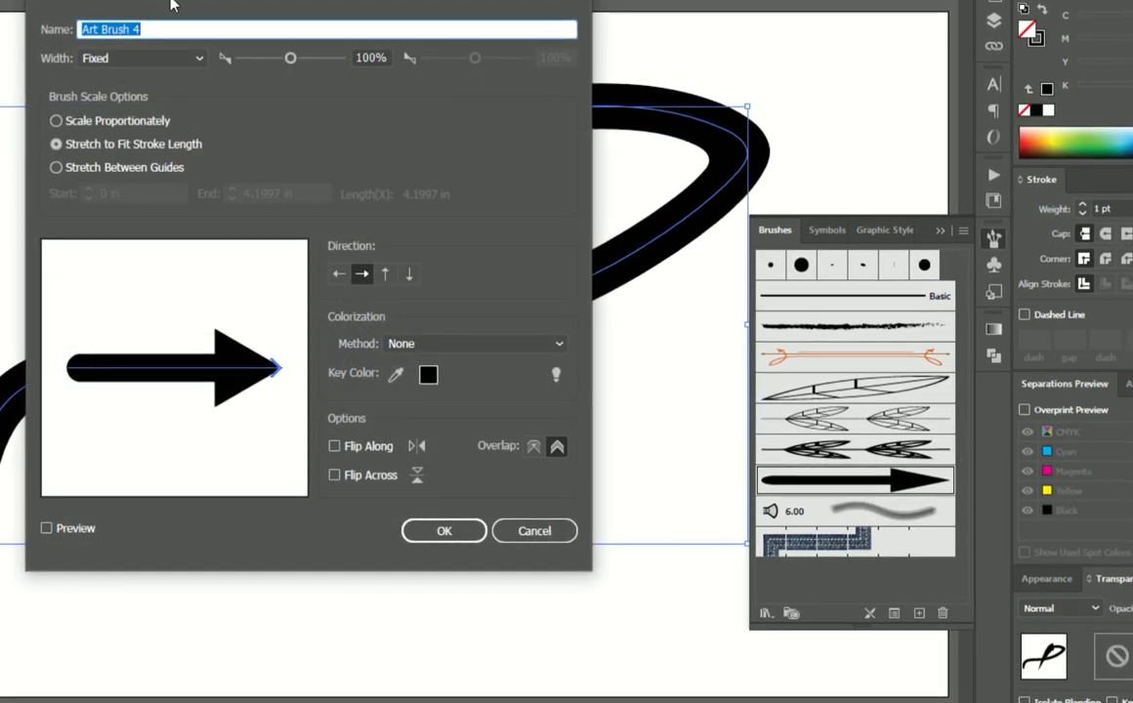
{"action": "left_click_drag", "start_coordinate": [170, 2], "coordinate": [658, 1]}
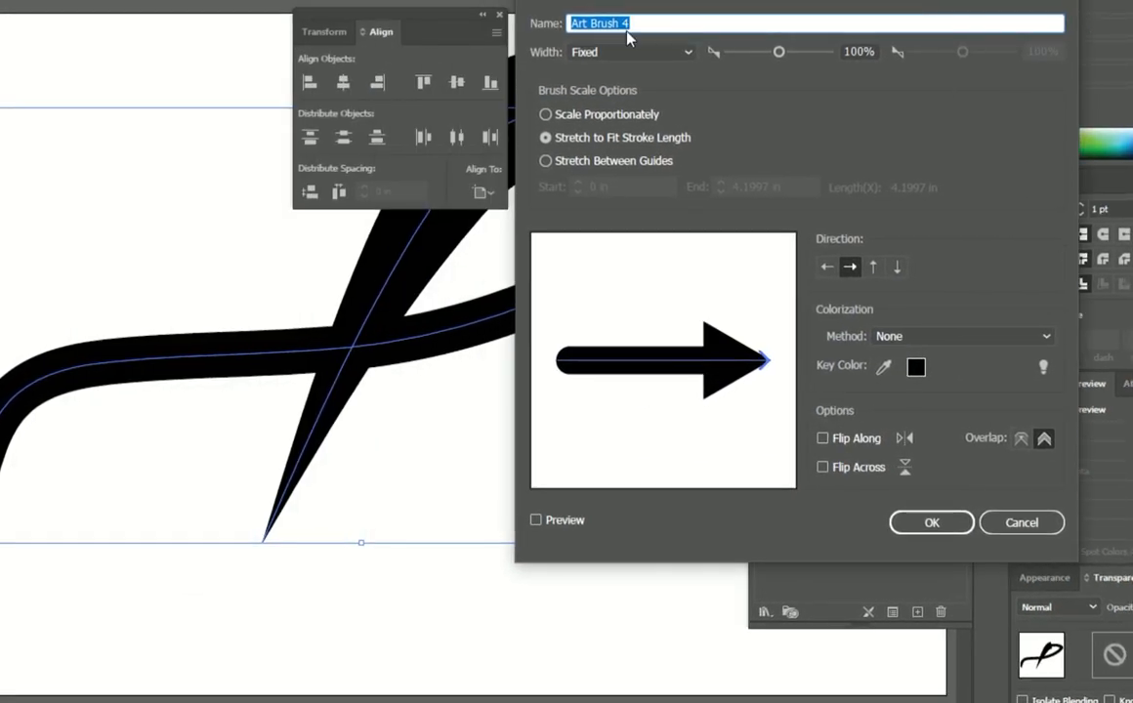
{"action": "left_click", "coordinate": [589, 123]}
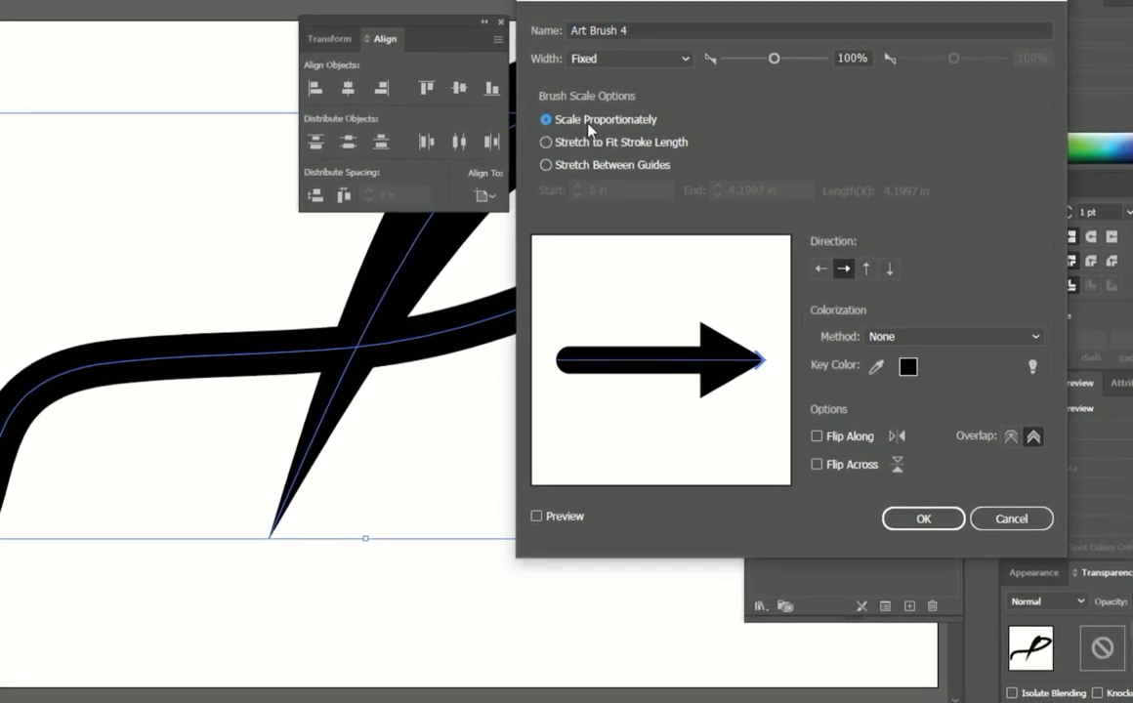
{"action": "left_click", "coordinate": [566, 516]}
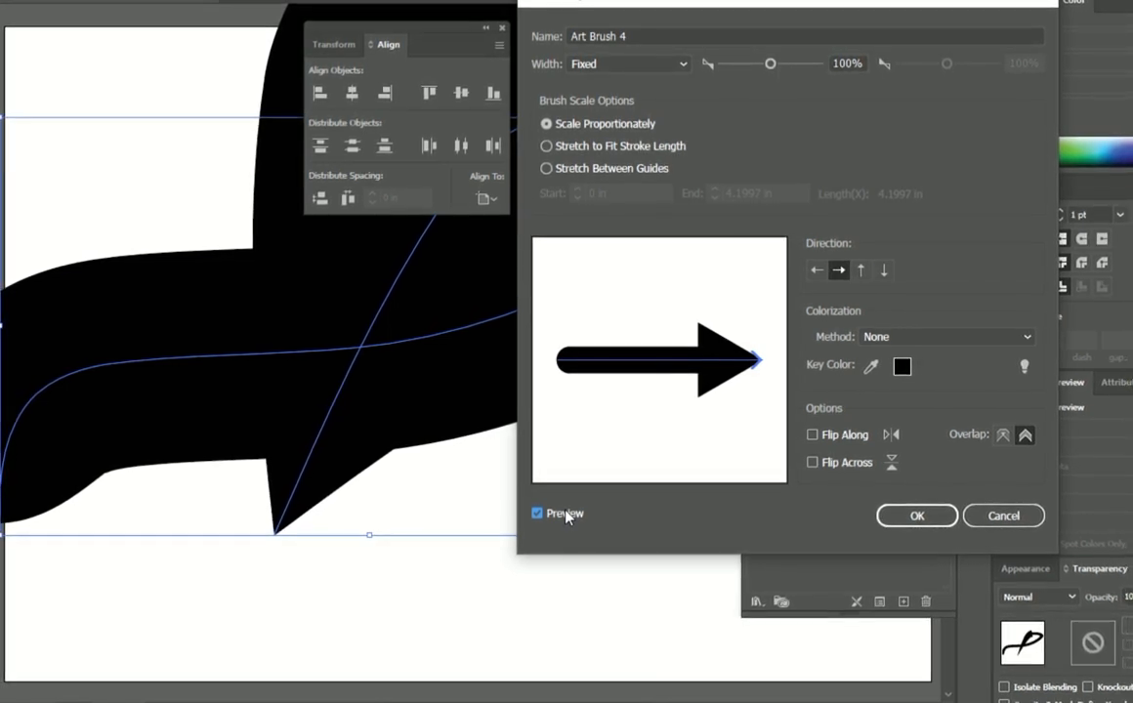
{"action": "left_click", "coordinate": [566, 511]}
{"action": "left_click", "coordinate": [566, 512]}
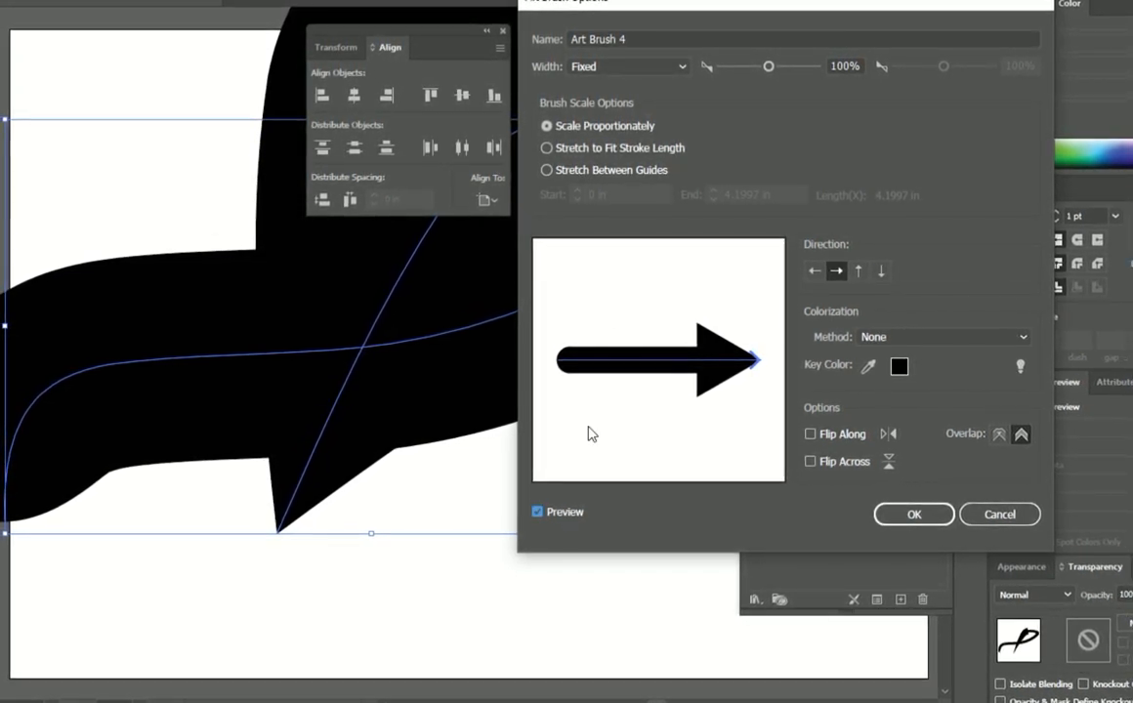
{"action": "left_click", "coordinate": [589, 154]}
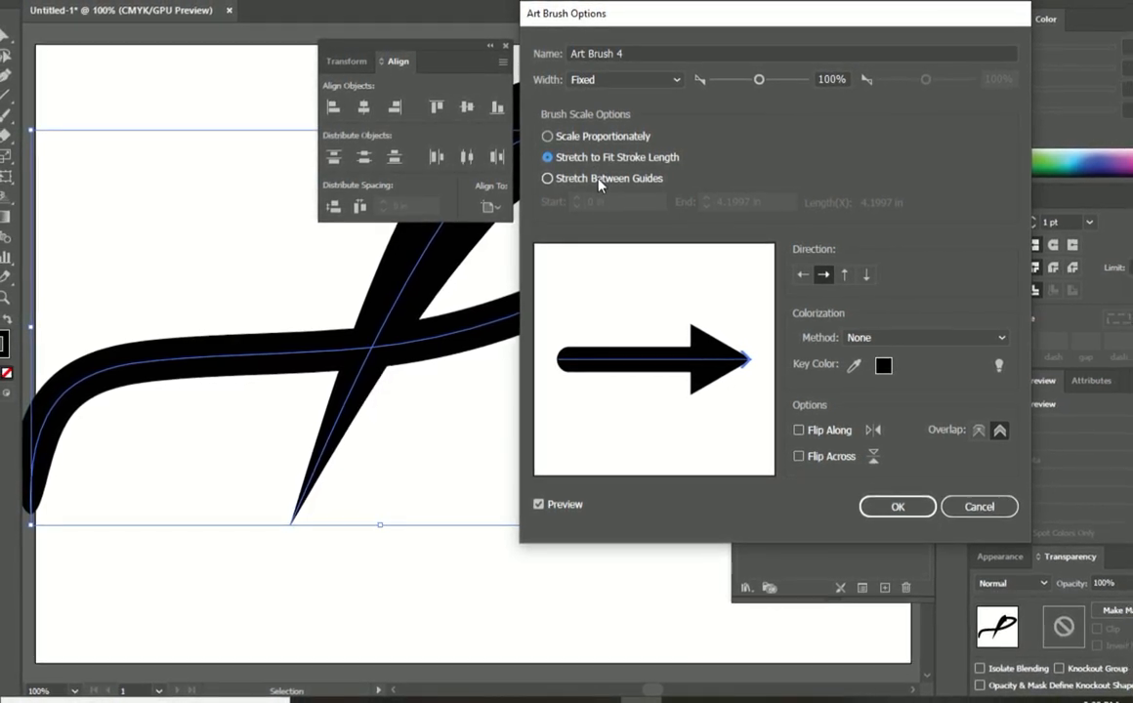
- Set the arrow brush to Stretch Between Guides with Start 0.218 in and End 3.0009 in, and apply it to the existing stroke
{"action": "left_click", "coordinate": [599, 182]}
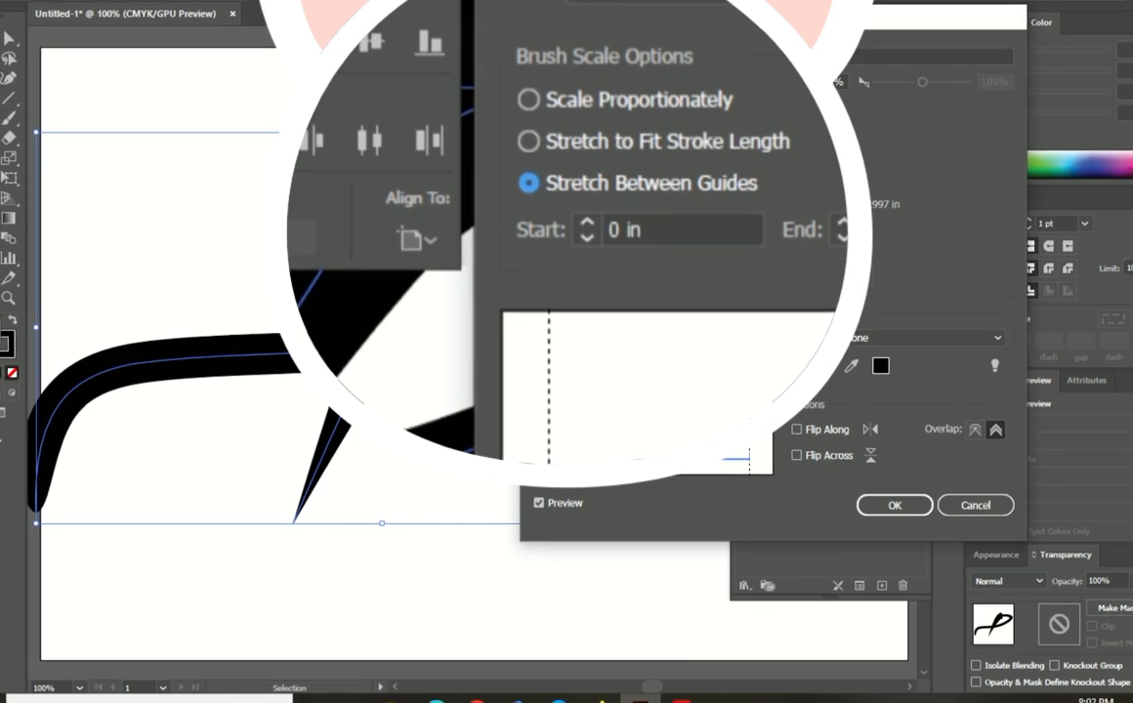
{"action": "mouse_move", "coordinate": [631, 16]}
{"action": "left_mouse_down"}
{"action": "mouse_move", "coordinate": [869, 38]}
{"action": "mouse_move", "coordinate": [778, 28]}
{"action": "left_mouse_up"}
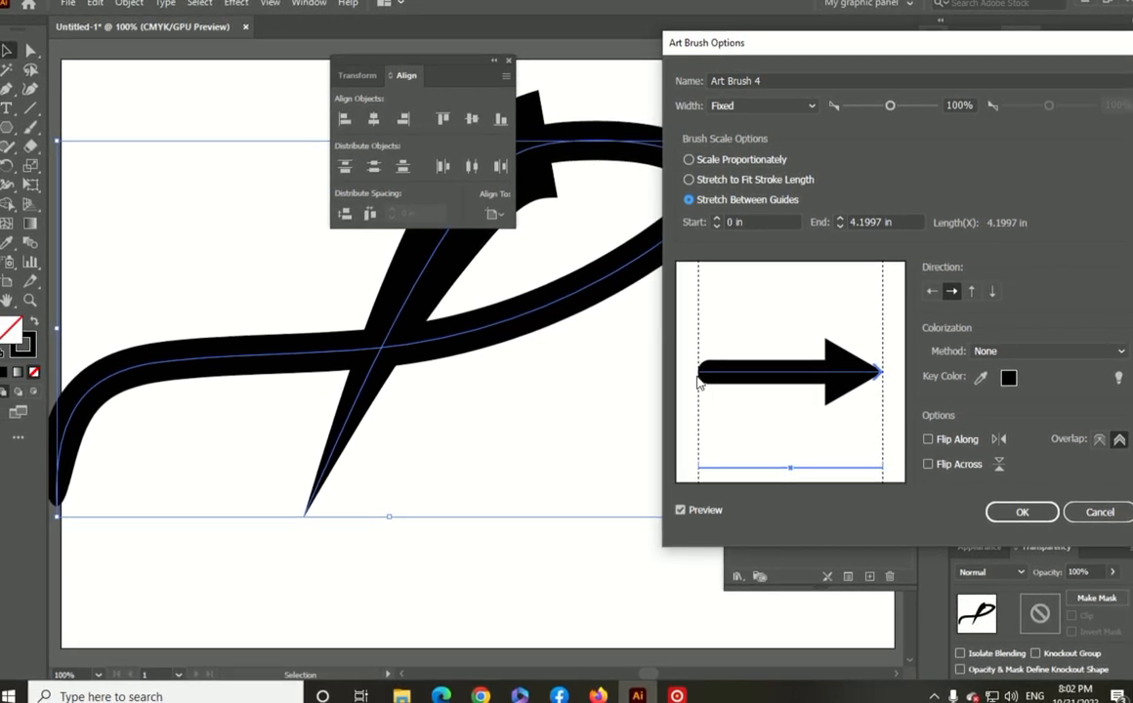
{"action": "mouse_move", "coordinate": [882, 401]}
{"action": "left_mouse_down"}
{"action": "mouse_move", "coordinate": [857, 387]}
{"action": "mouse_move", "coordinate": [825, 396]}
{"action": "left_mouse_up"}
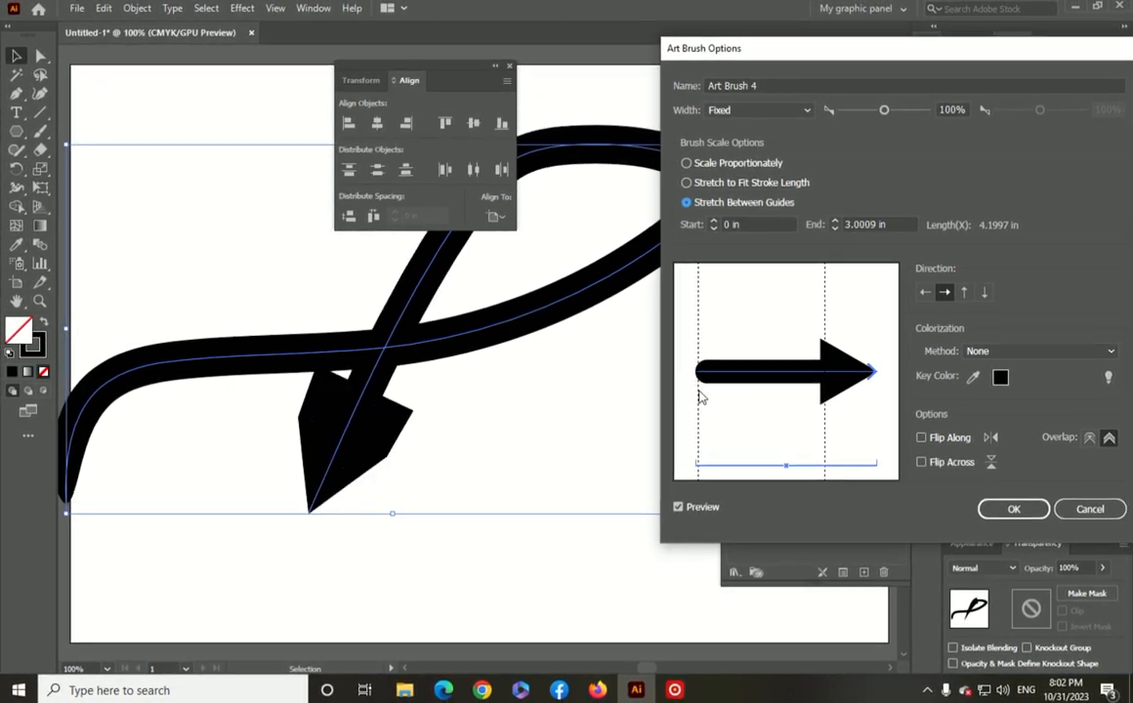
{"action": "left_click_drag", "start_coordinate": [698, 396], "coordinate": [707, 396]}
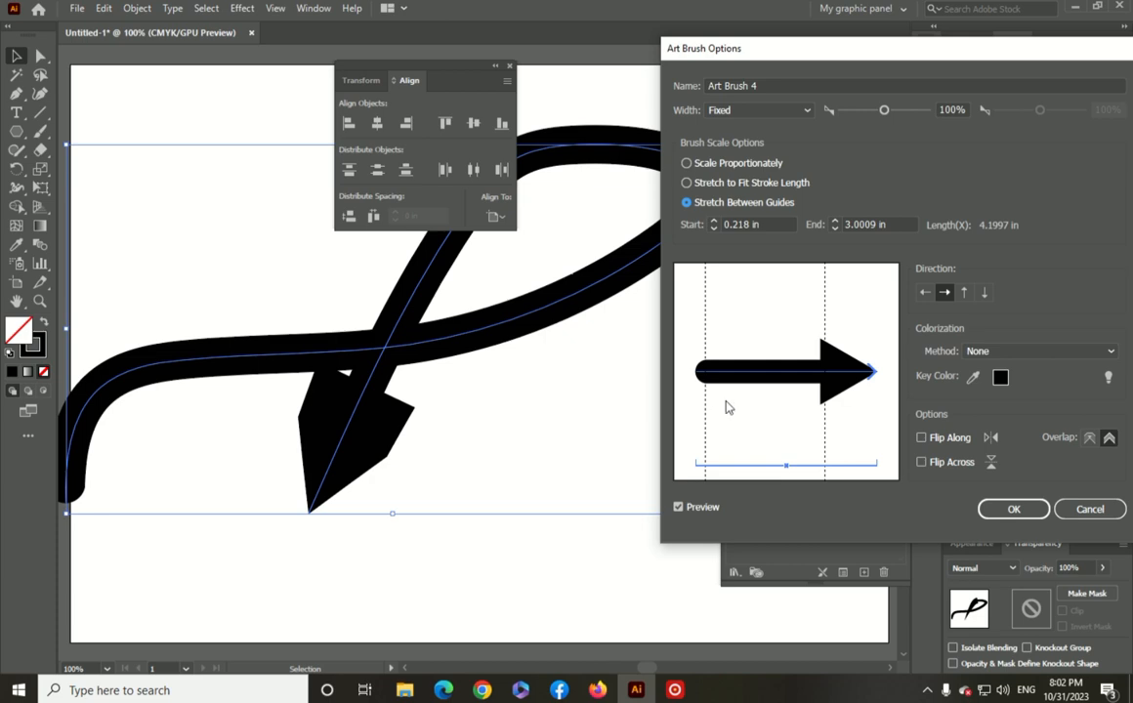
{"action": "left_click", "coordinate": [1008, 509]}
{"action": "left_click", "coordinate": [879, 319]}
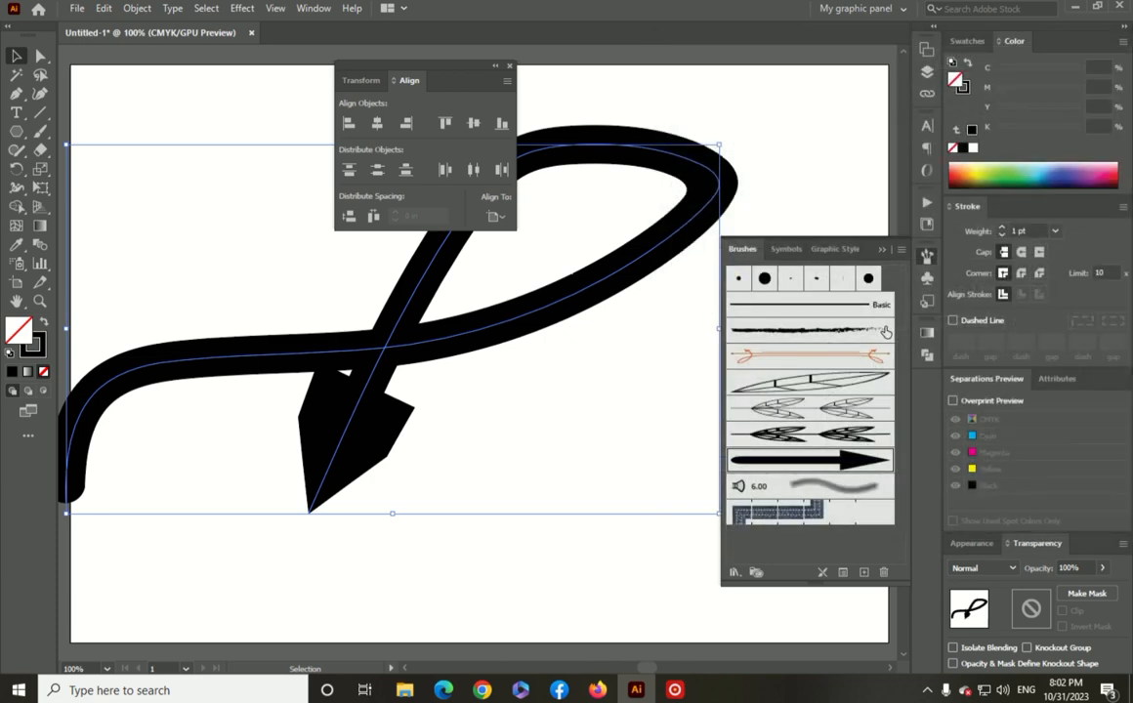
- Close the Align panel and delete the looping arrow stroke from the artboard
{"action": "left_click", "coordinate": [509, 66]}
{"action": "key", "text": "ctrl+minus"}
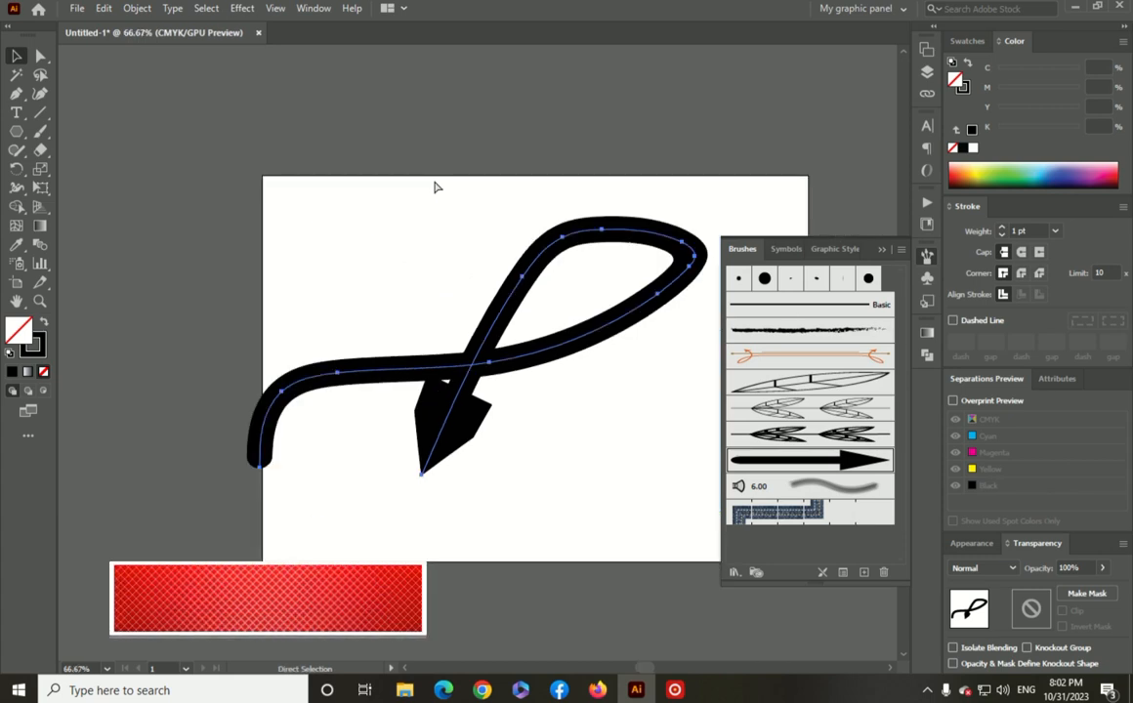
{"action": "left_click_drag", "start_coordinate": [481, 369], "coordinate": [366, 350]}
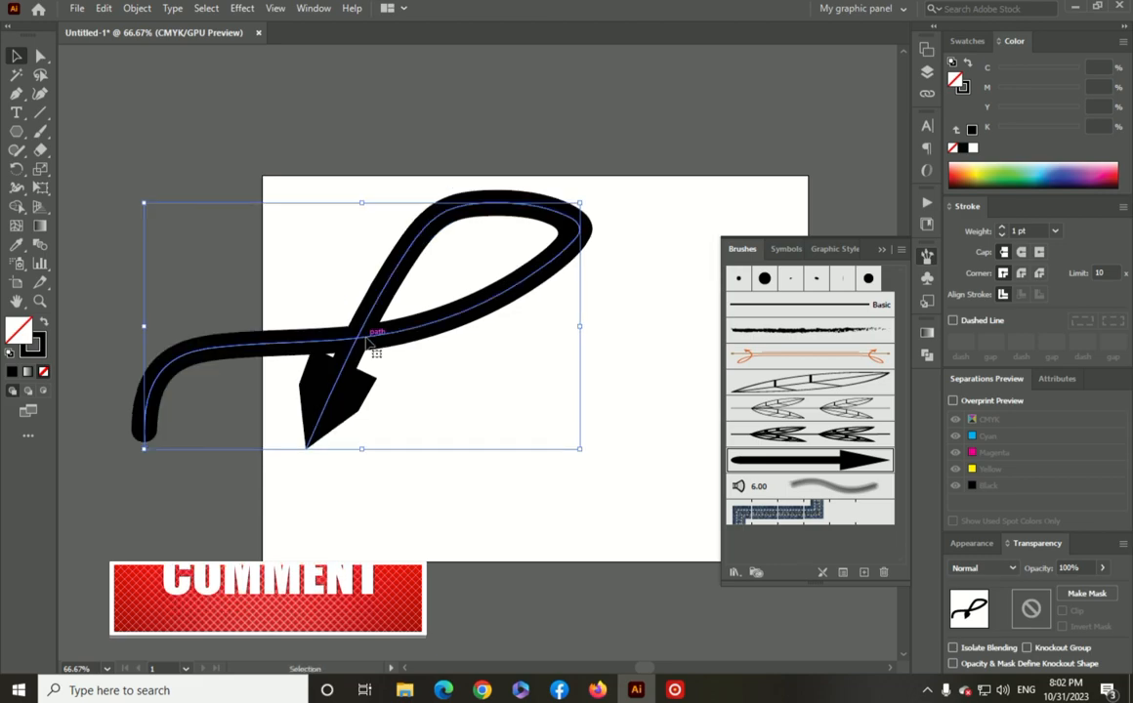
{"action": "key", "text": "Delete"}
- Paint a looping test stroke with the updated arrow brush and delete it
{"action": "left_click", "coordinate": [39, 131]}
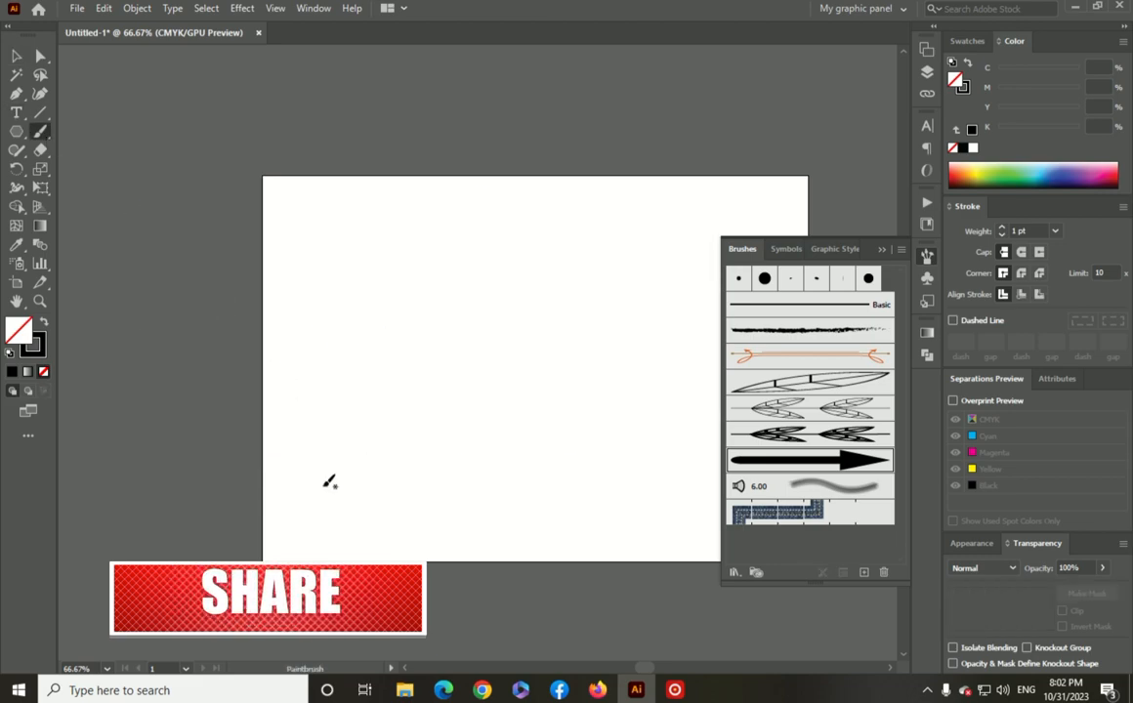
{"action": "mouse_move", "coordinate": [314, 461]}
{"action": "left_mouse_down"}
{"action": "mouse_move", "coordinate": [481, 323]}
{"action": "mouse_move", "coordinate": [575, 195]}
{"action": "mouse_move", "coordinate": [464, 414]}
{"action": "left_mouse_up"}
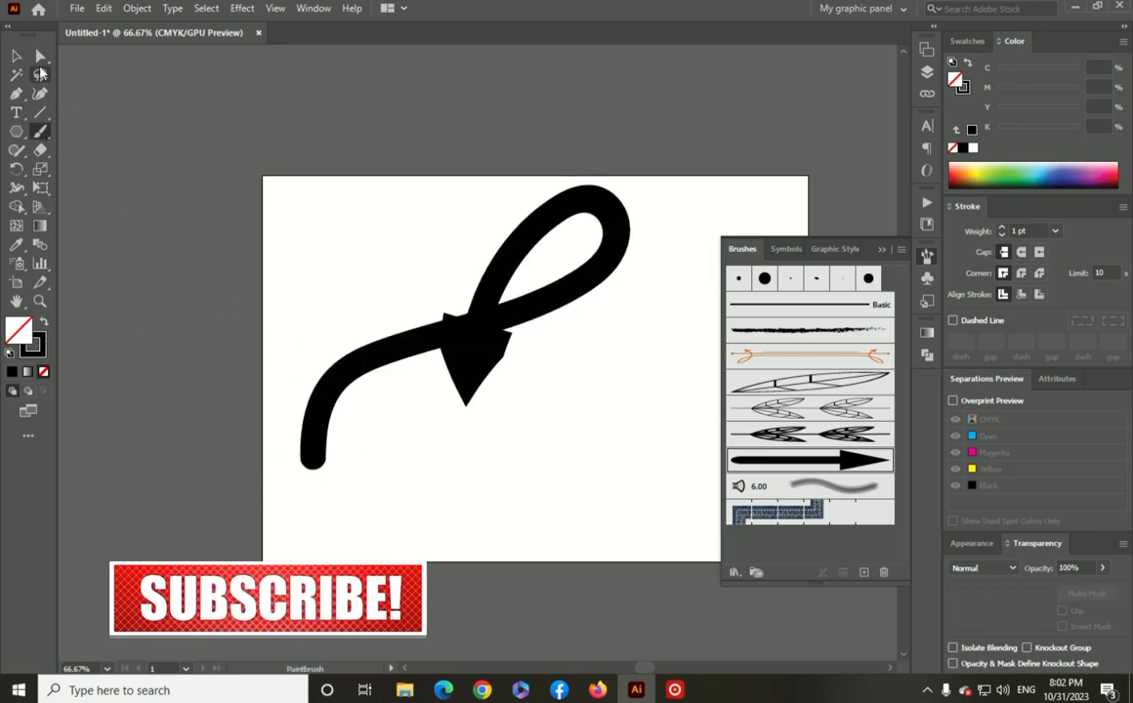
{"action": "left_click", "coordinate": [16, 56]}
{"action": "left_click", "coordinate": [454, 337]}
{"action": "left_click_drag", "start_coordinate": [454, 337], "coordinate": [420, 341]}
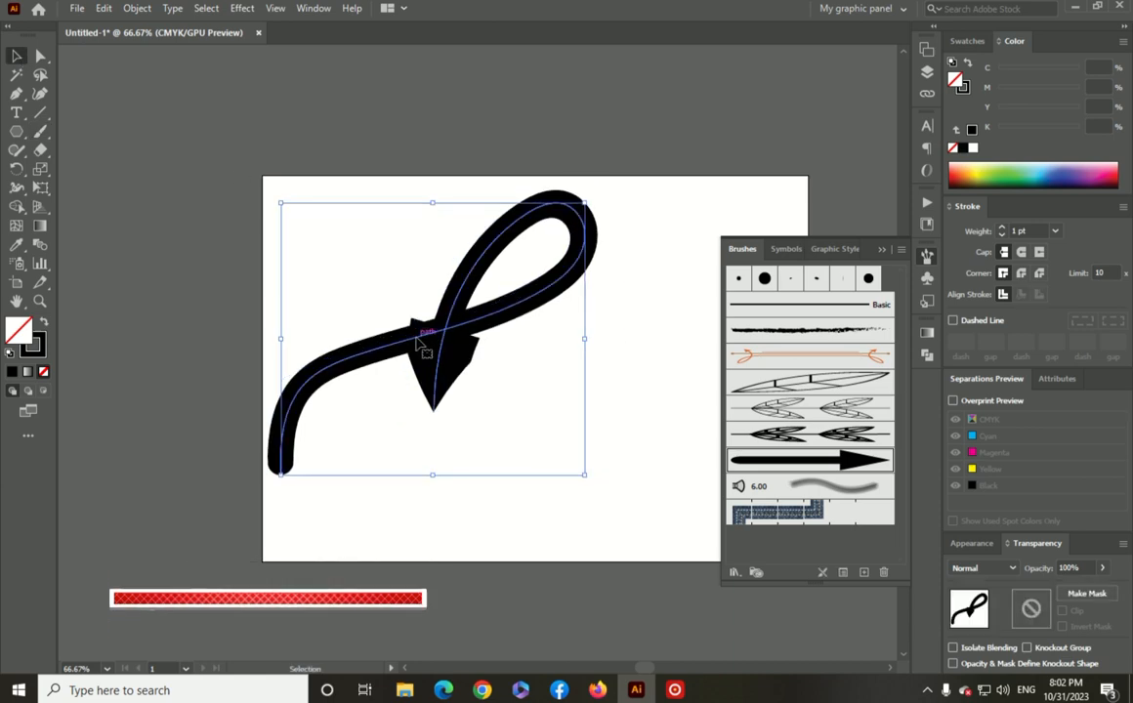
{"action": "key", "text": "Delete"}
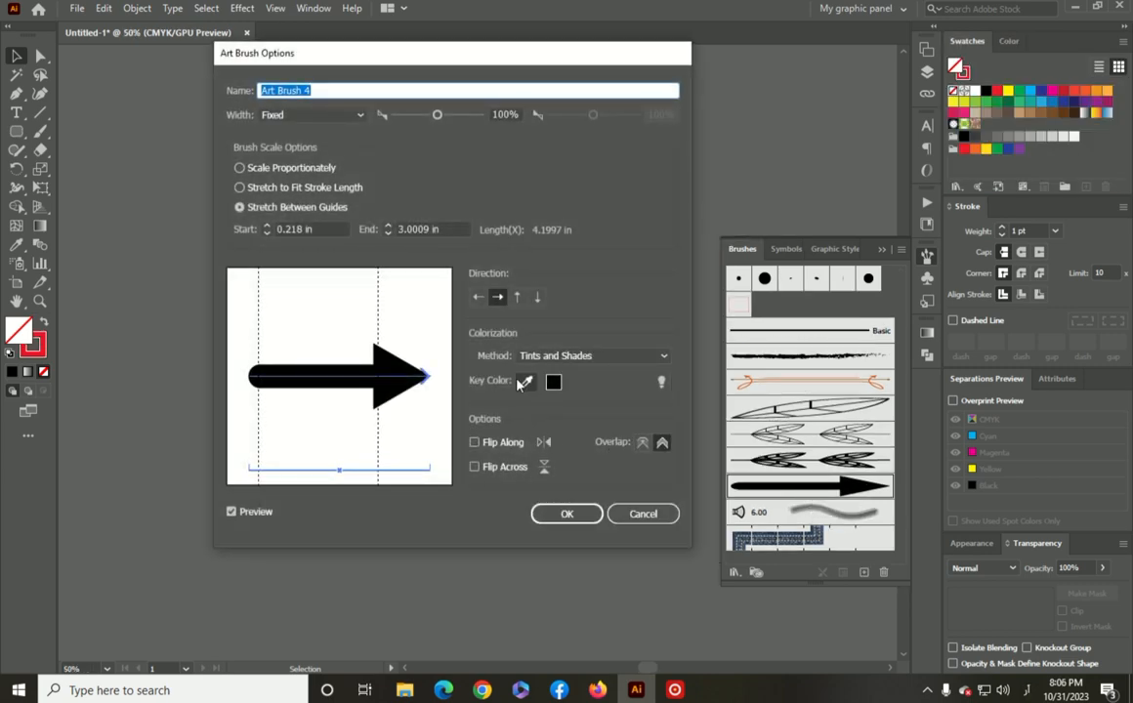
- Set the arrow brush's colorization method to None and its direction to Stroke From Top To Bottom, and apply the options
{"action": "left_click", "coordinate": [566, 355]}
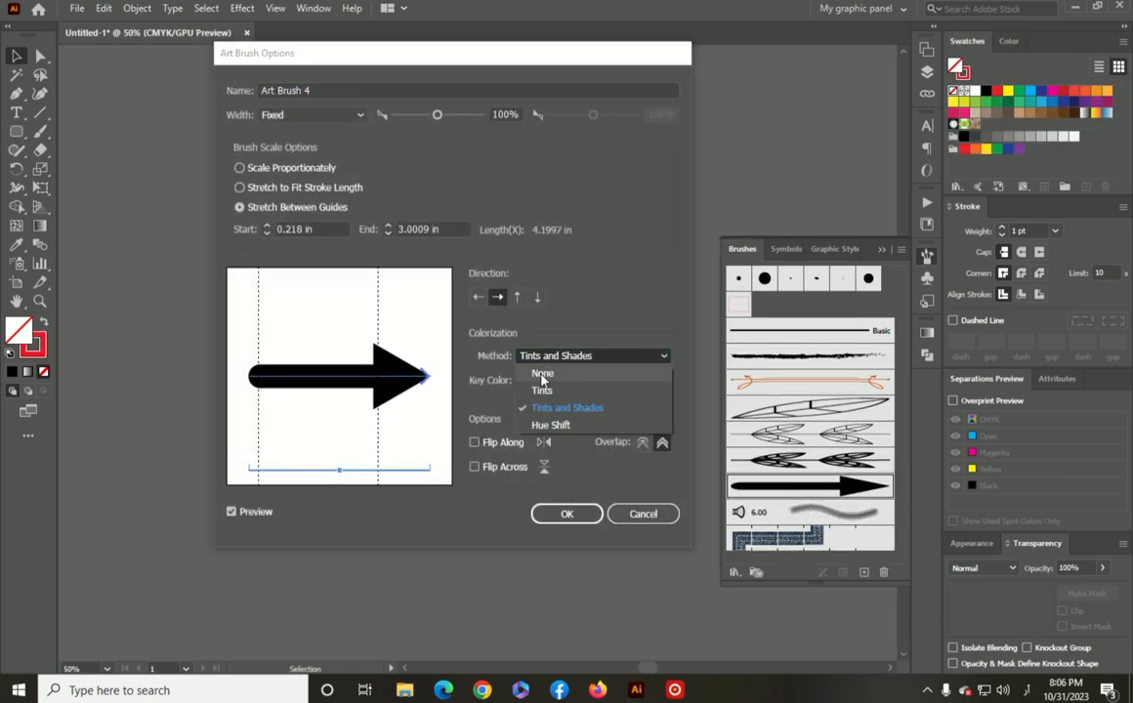
{"action": "left_click", "coordinate": [535, 374]}
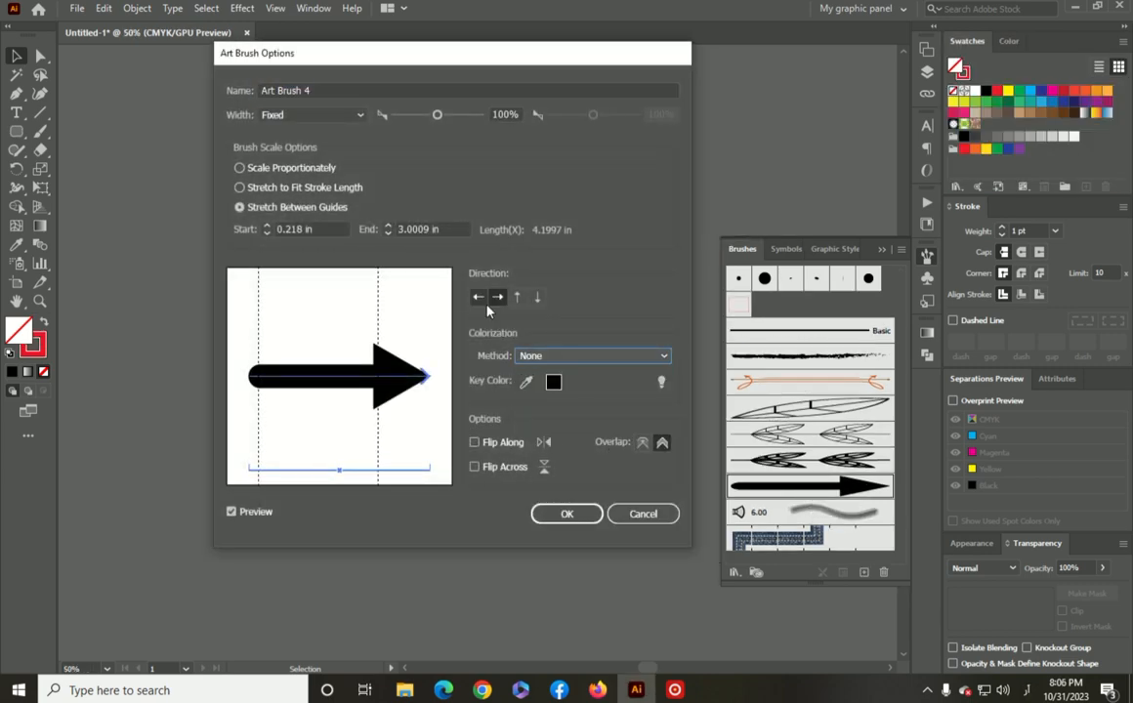
{"action": "left_click", "coordinate": [518, 302]}
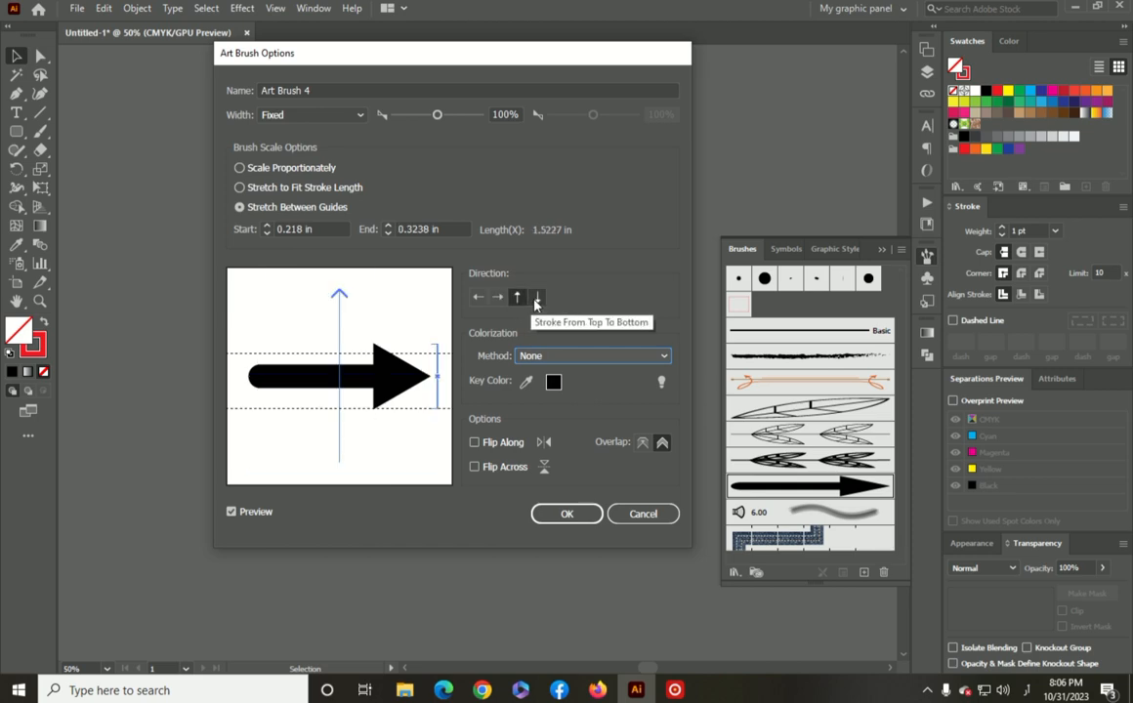
{"action": "left_click", "coordinate": [535, 303]}
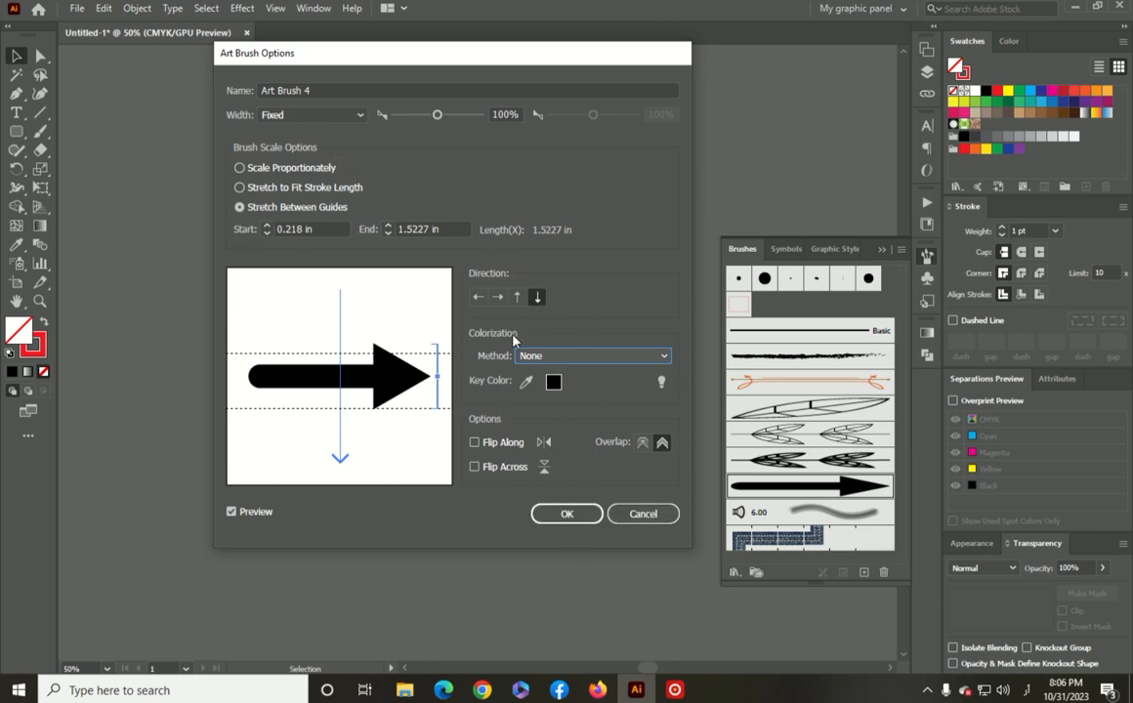
{"action": "left_click", "coordinate": [575, 517]}
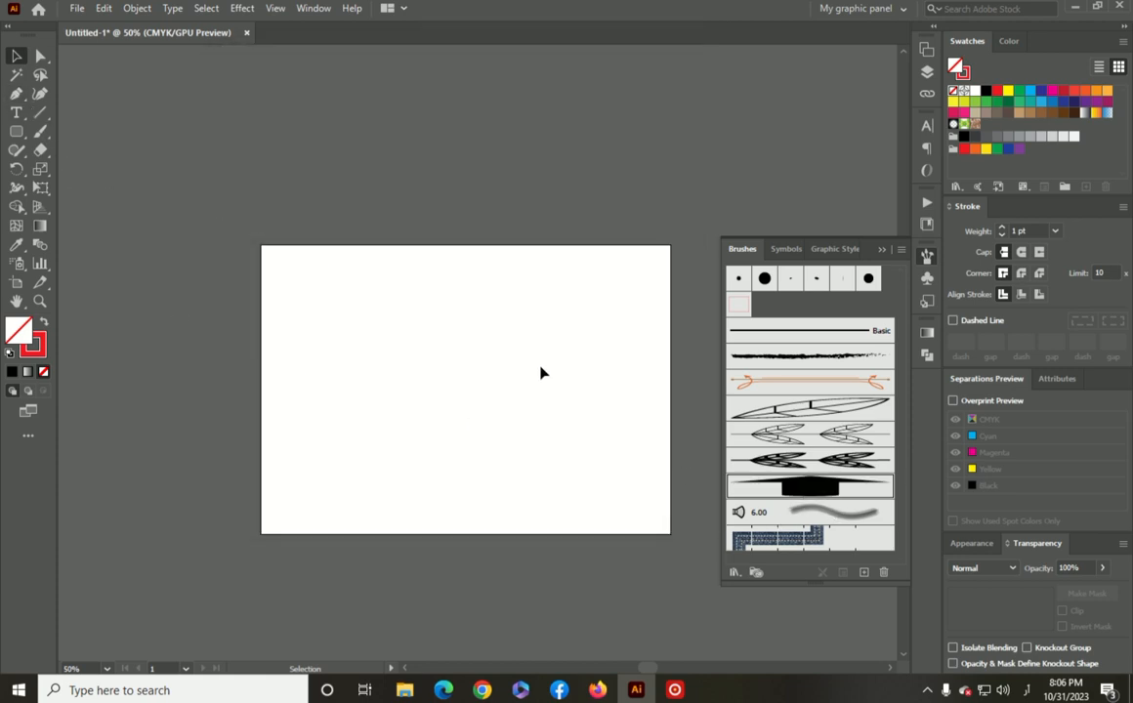
{"action": "key", "text": "ctrl+minus"}
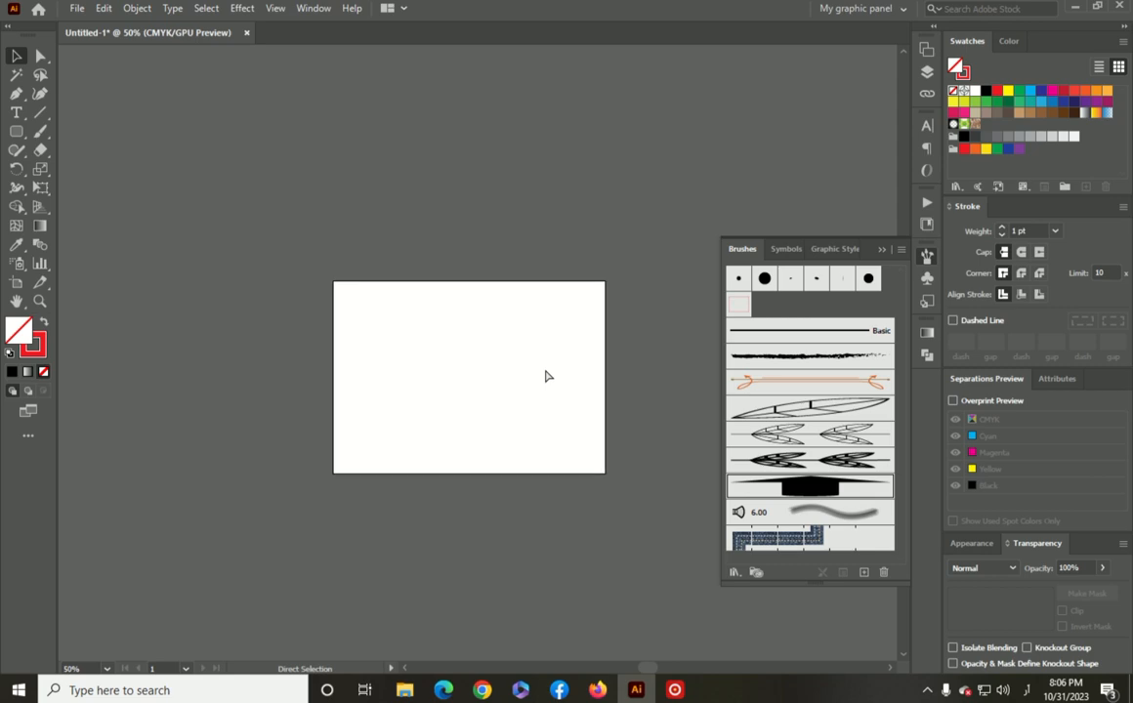
{"action": "key", "text": "ctrl+equal"}
{"action": "key", "text": "ctrl+equal"}
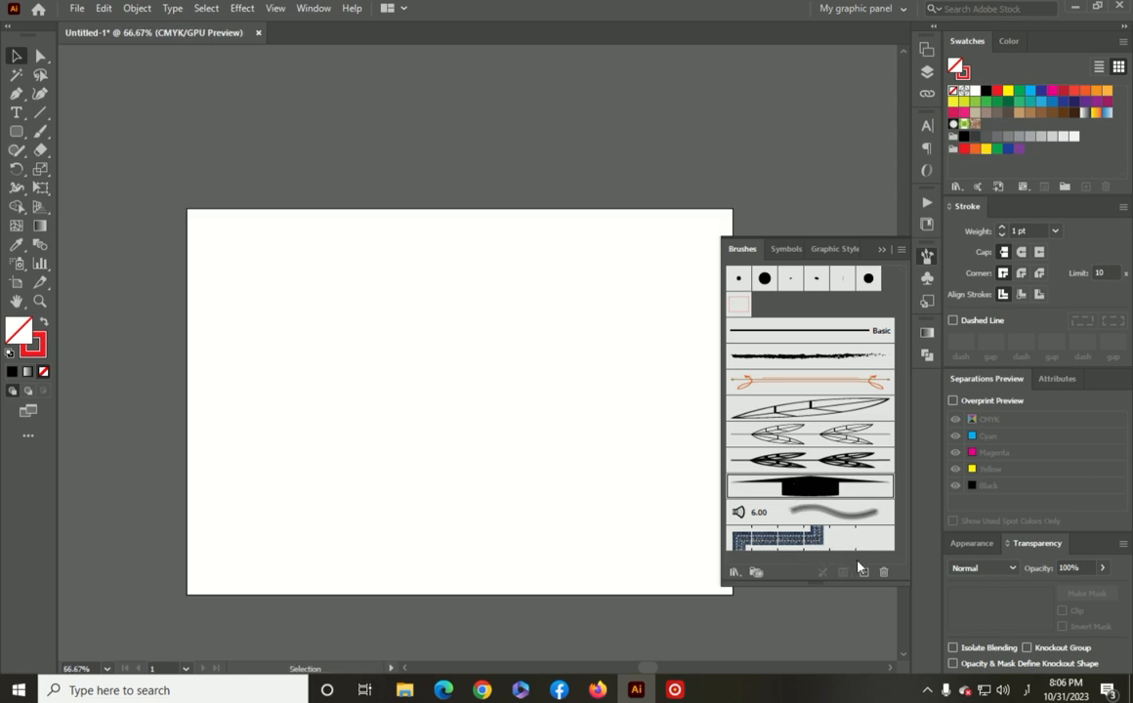
{"action": "left_click", "coordinate": [863, 573]}
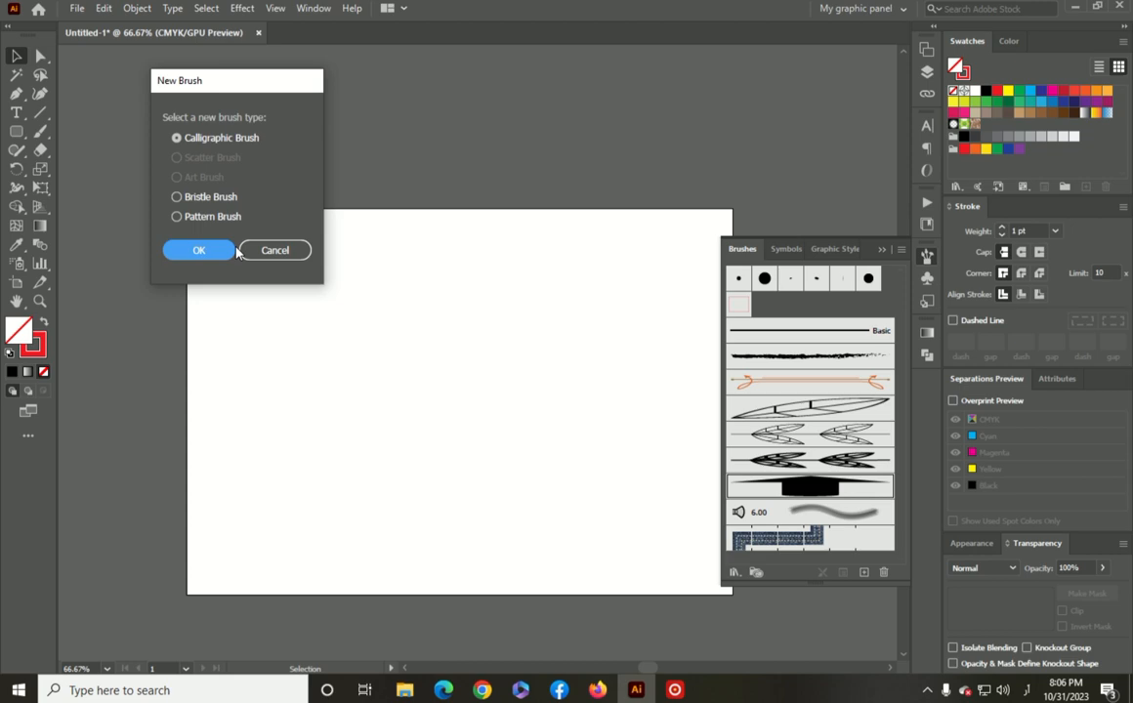
{"action": "left_click", "coordinate": [283, 252]}
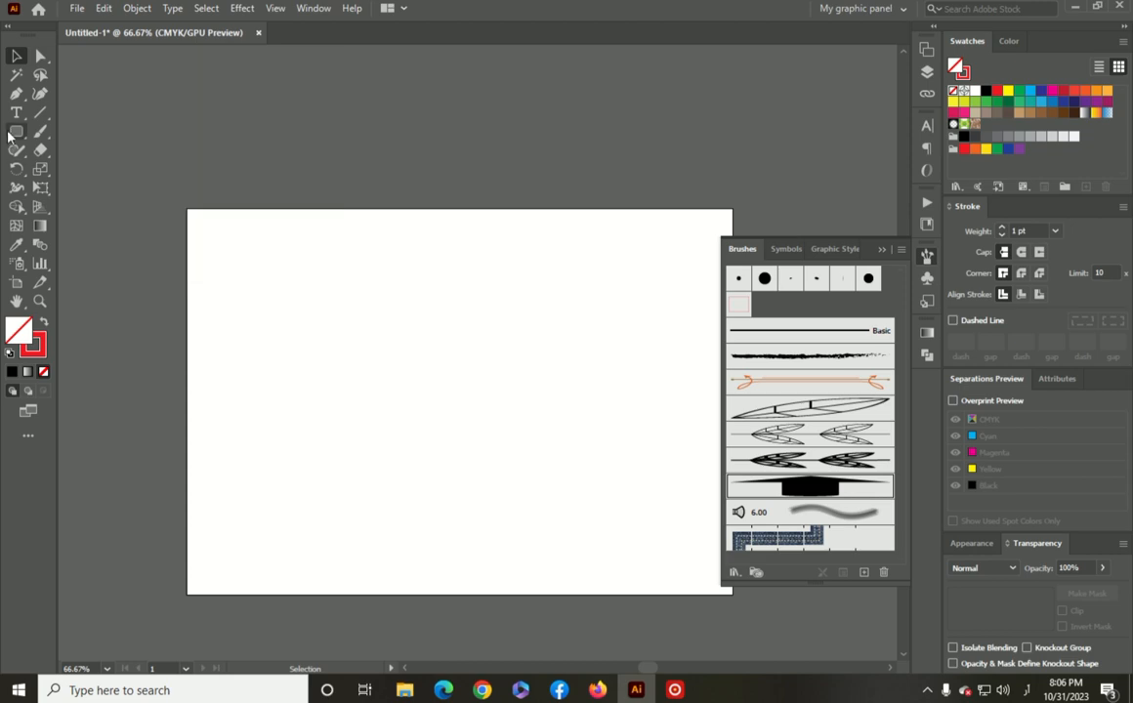
{"action": "key", "text": "ctrl+0"}
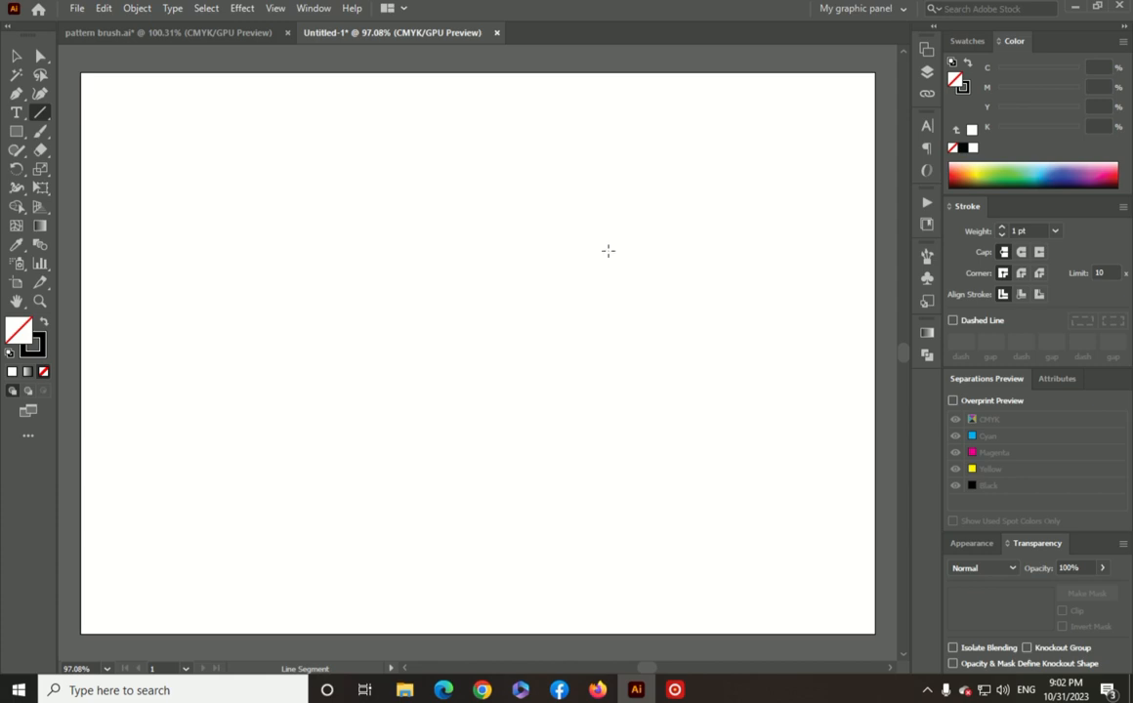
- Draw a horizontal line across the upper artboard and apply a Zig Zag effect with 0.35 in absolute size, 14 ridges per segment and smooth points
{"action": "left_click_drag", "start_coordinate": [165, 268], "coordinate": [716, 321]}
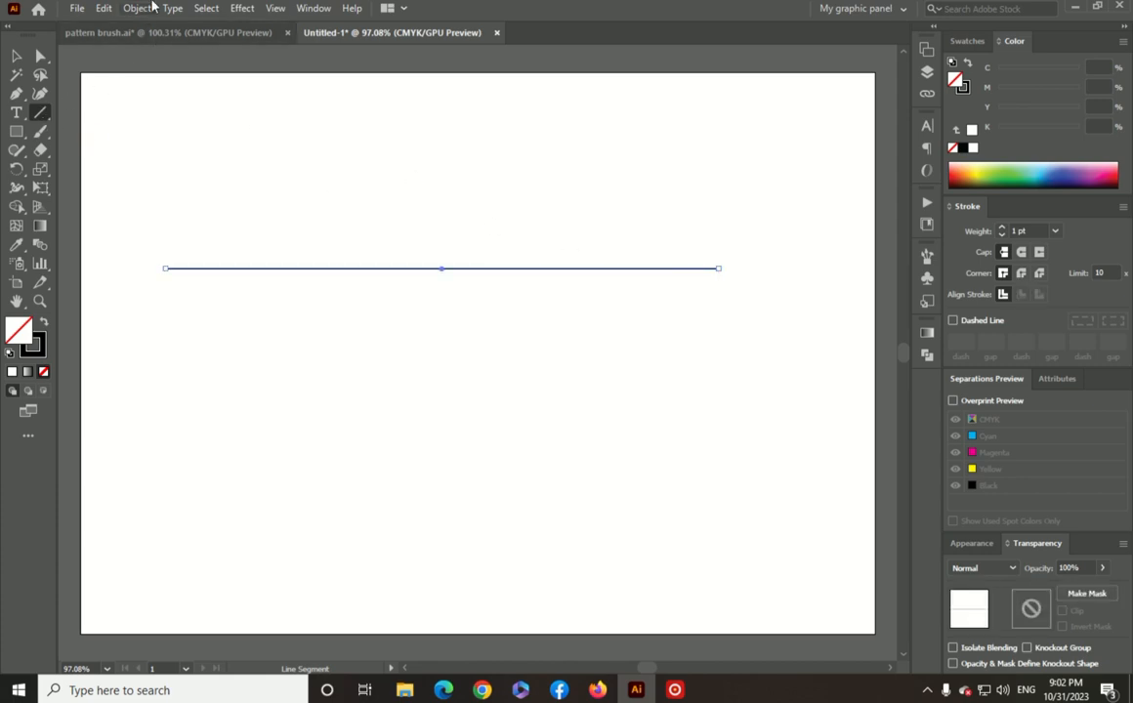
{"action": "left_click", "coordinate": [249, 11]}
{"action": "mouse_move", "coordinate": [291, 136]}
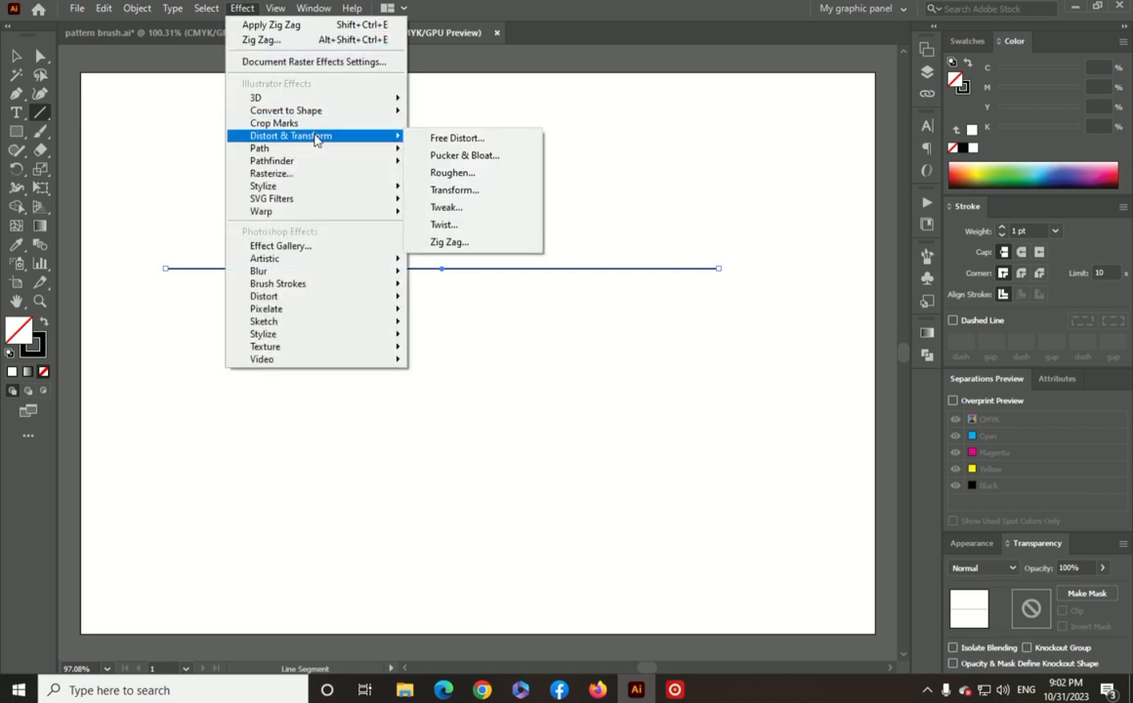
{"action": "left_click", "coordinate": [459, 242]}
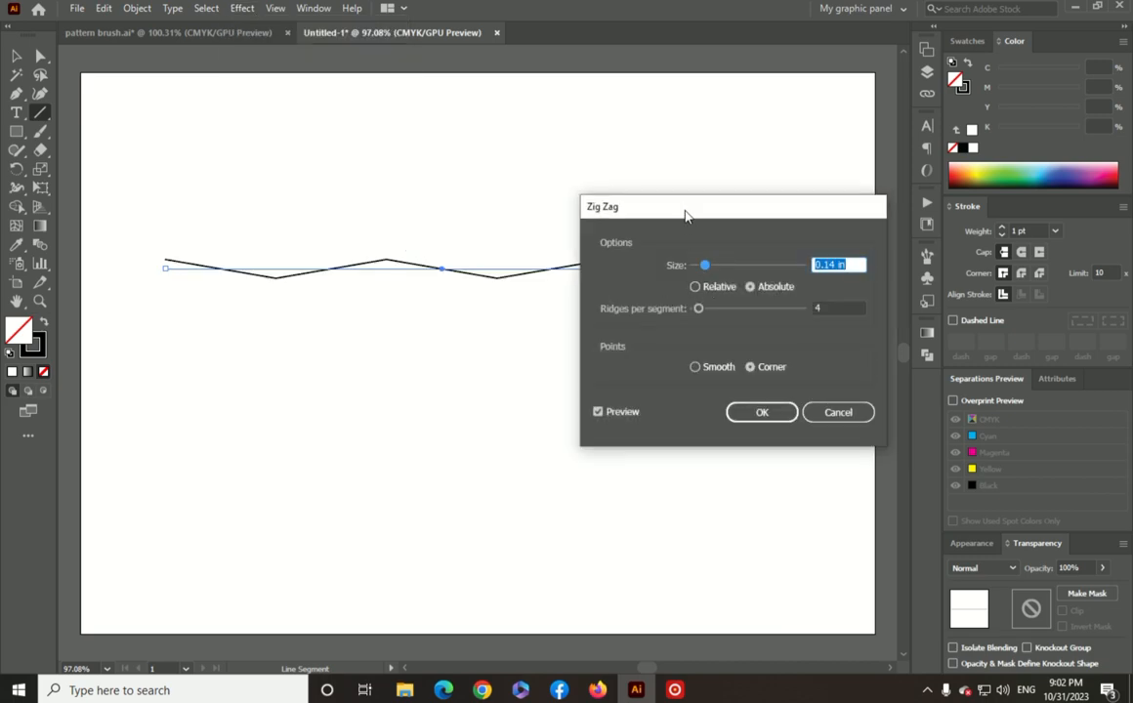
{"action": "left_click_drag", "start_coordinate": [685, 215], "coordinate": [400, 317]}
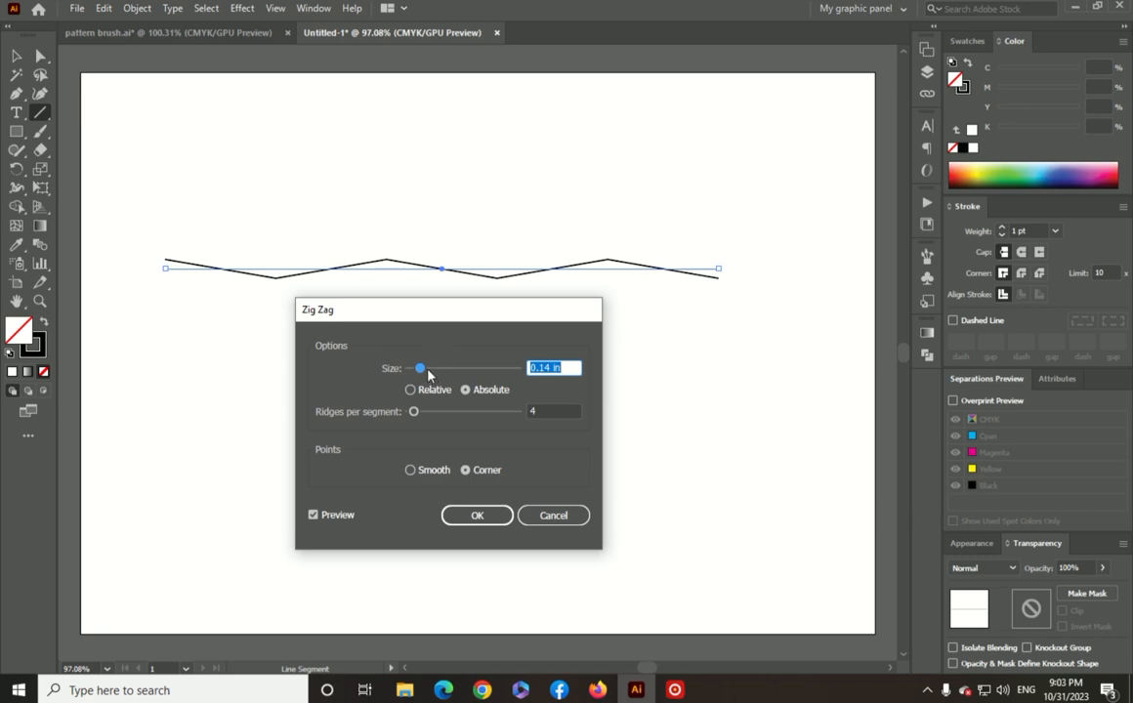
{"action": "left_click_drag", "start_coordinate": [427, 374], "coordinate": [439, 372]}
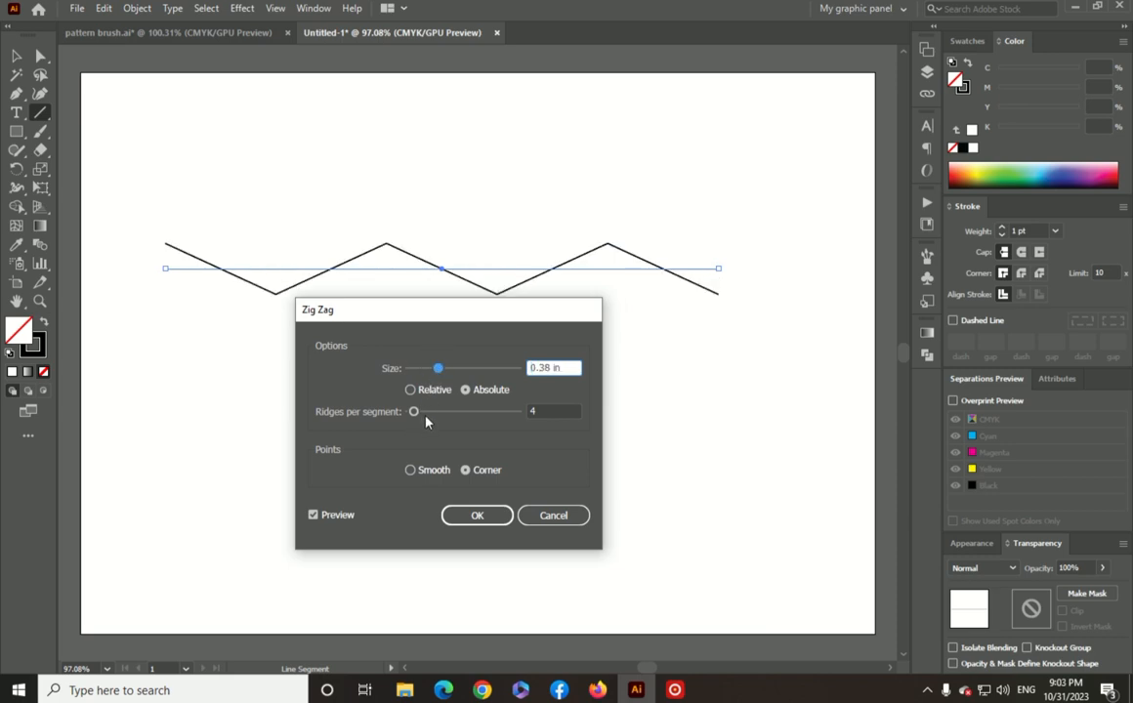
{"action": "left_click", "coordinate": [425, 413]}
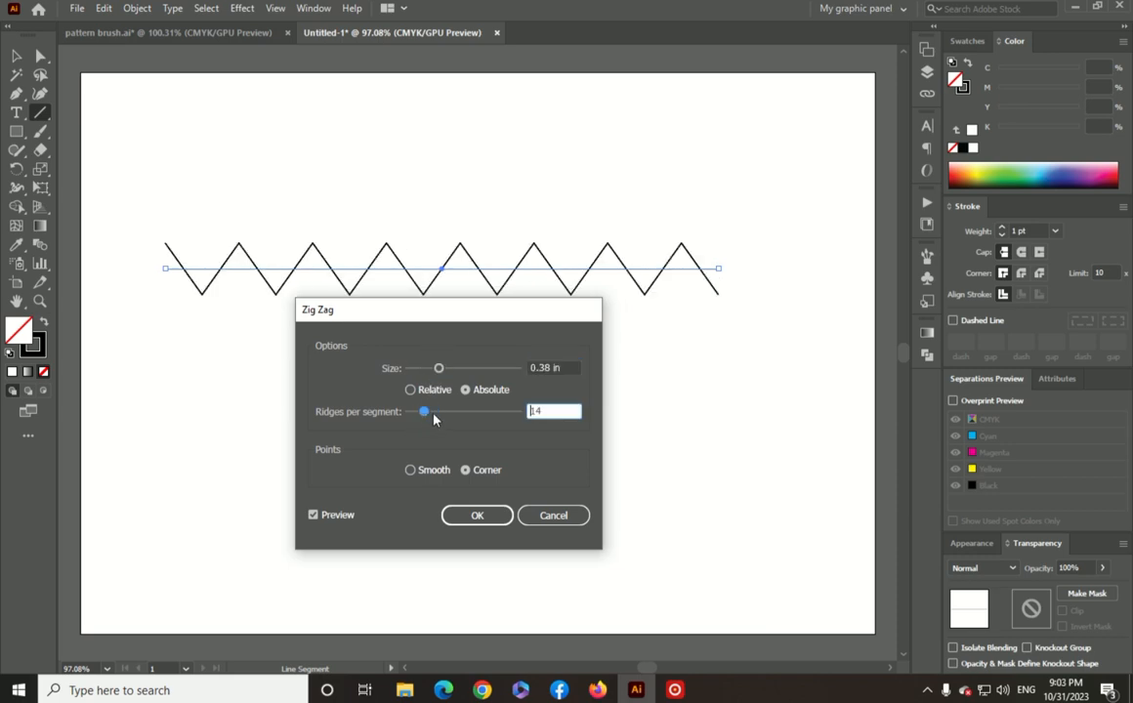
{"action": "left_click", "coordinate": [427, 469]}
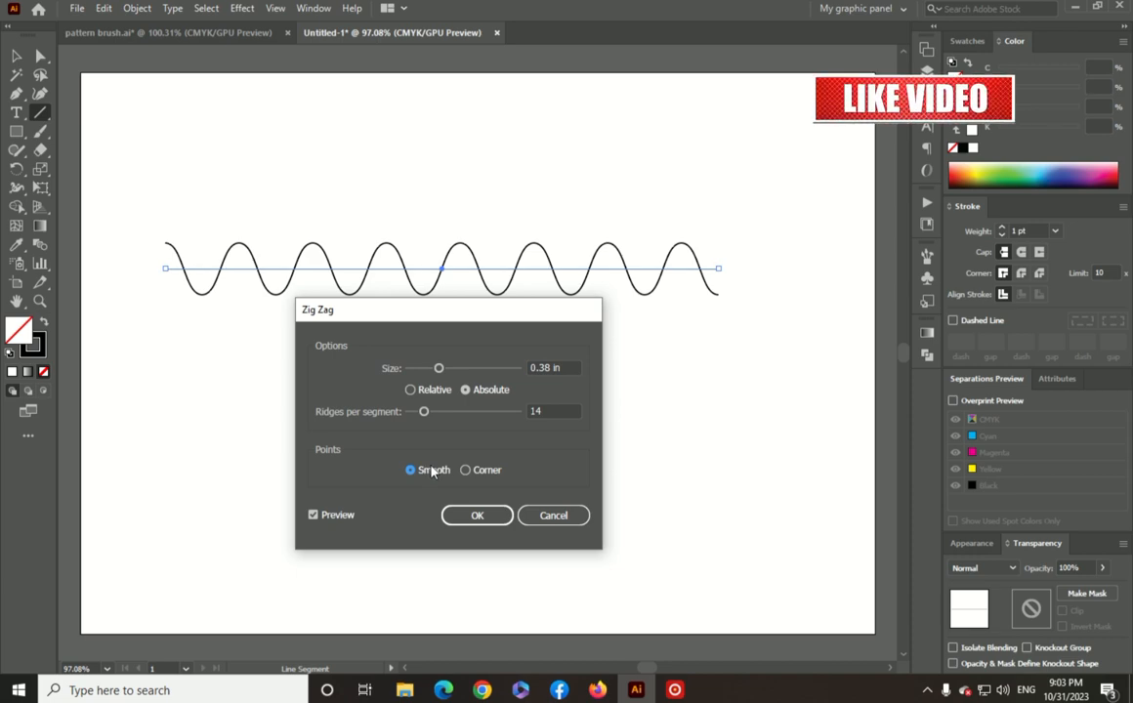
{"action": "left_click_drag", "start_coordinate": [438, 368], "coordinate": [437, 368]}
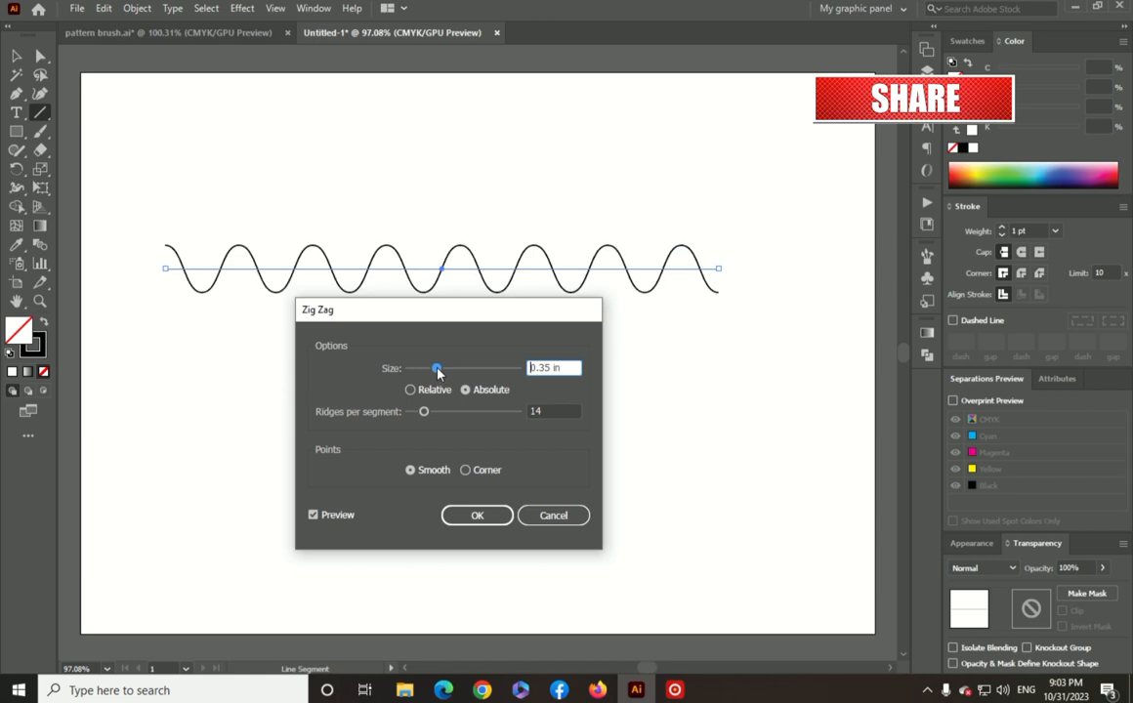
{"action": "left_click", "coordinate": [477, 518]}
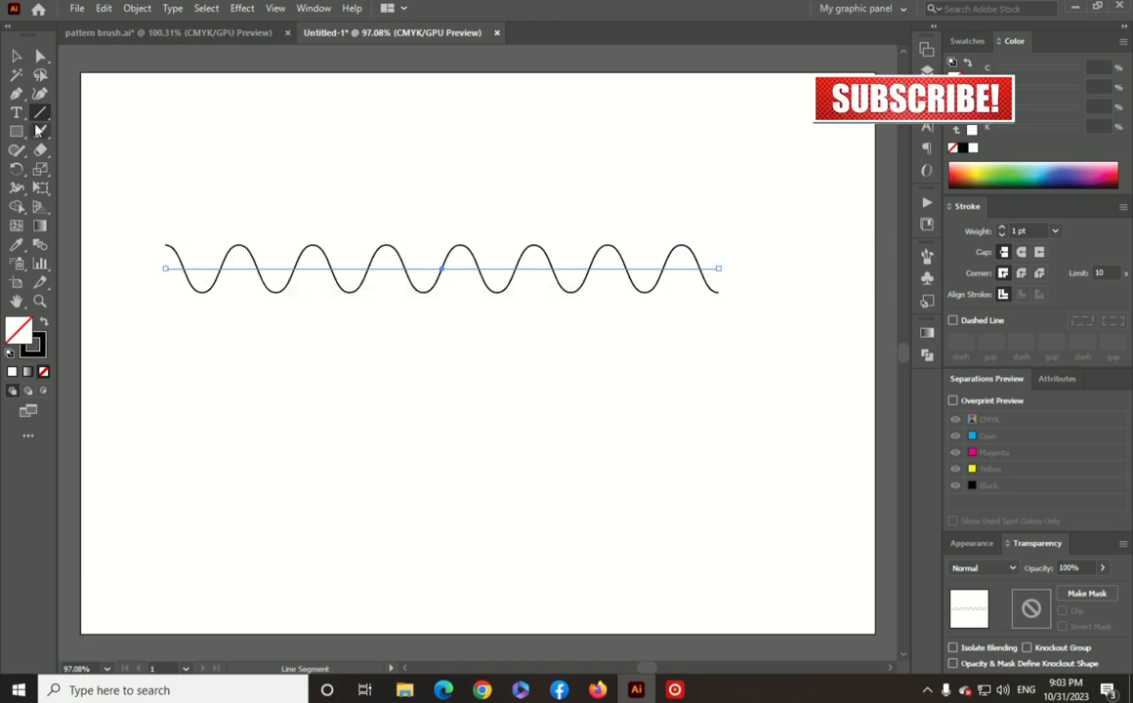
- Duplicate the wavy line and nudge the copy level with the original, shifted half a wave to the left so they interlace as a chain
{"action": "left_click", "coordinate": [20, 61]}
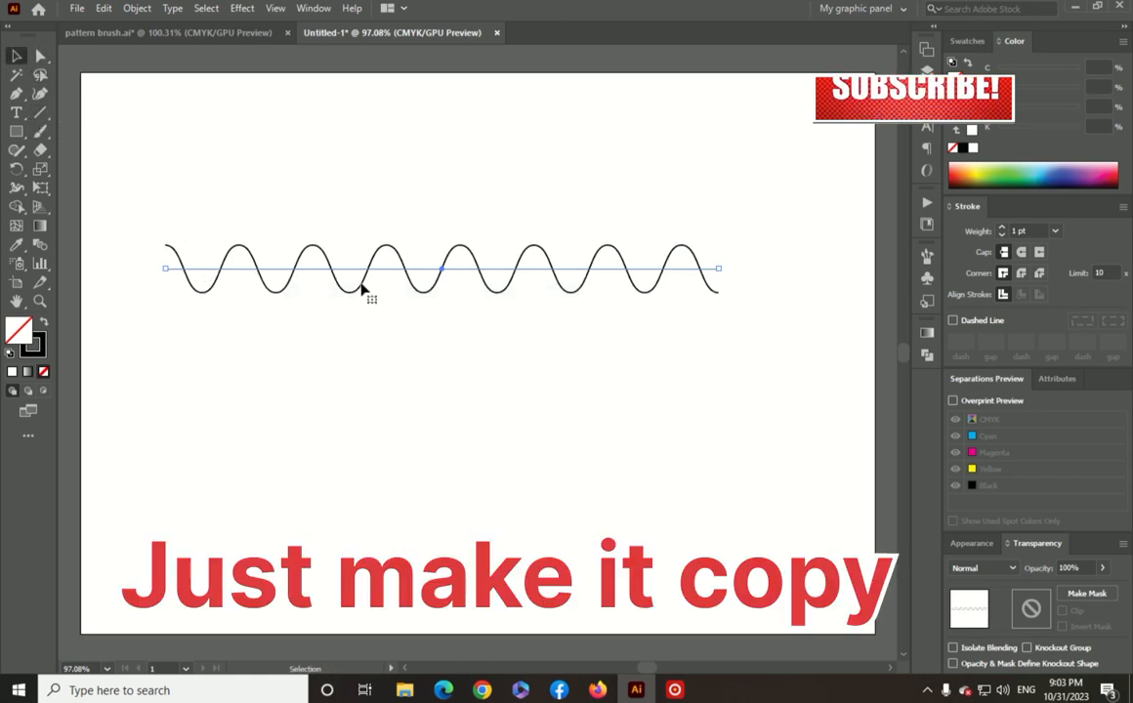
{"action": "left_click_drag", "start_coordinate": [361, 290], "coordinate": [360, 337]}
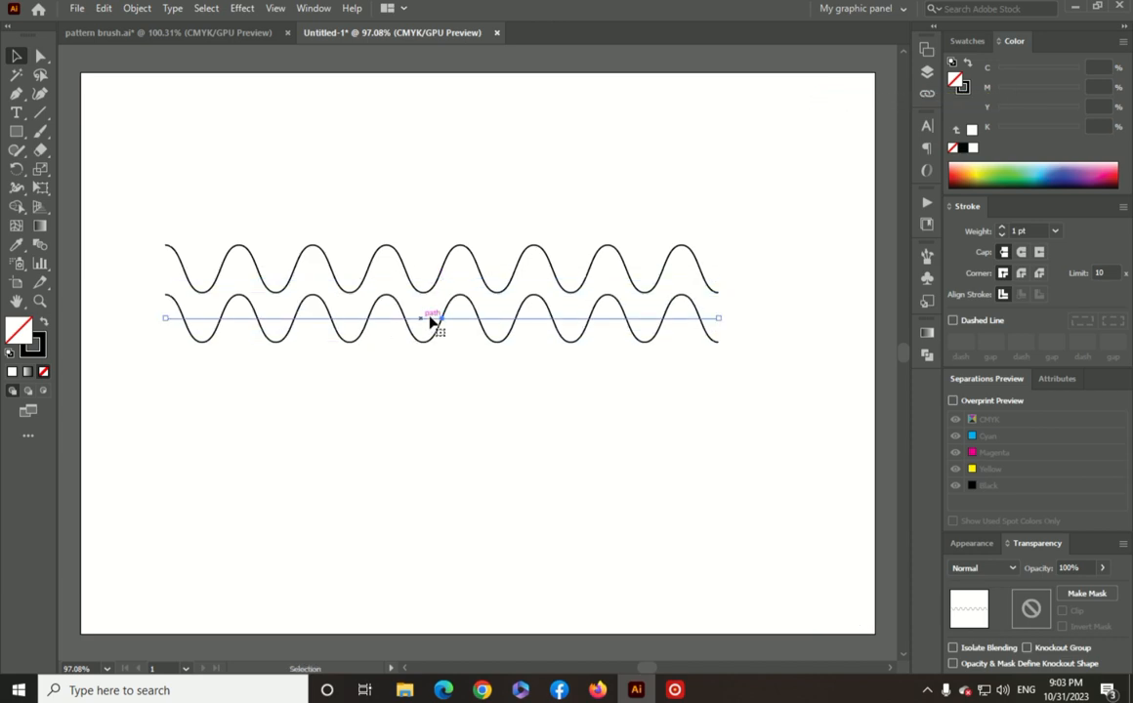
{"action": "key", "text": "shift+Up"}
{"action": "key", "text": "shift+Up"}
{"action": "key", "text": "shift+Up"}
{"action": "key", "text": "shift+Up"}
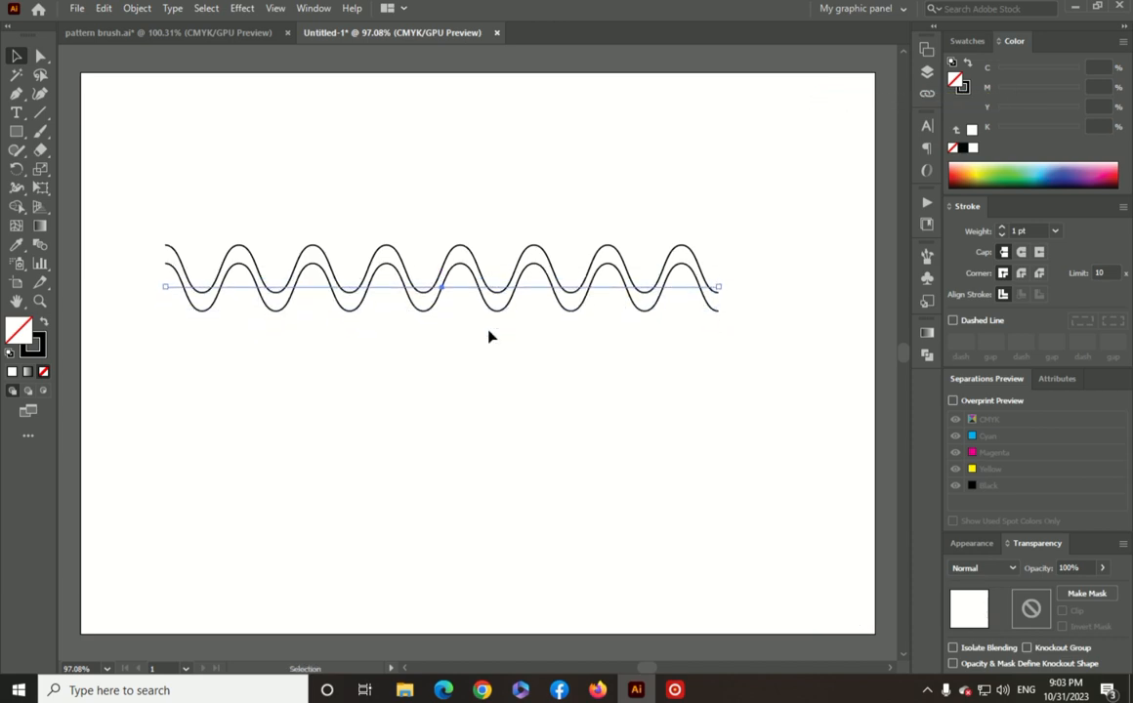
{"action": "key", "text": "shift+Left"}
{"action": "key", "text": "shift+Left"}
{"action": "key", "text": "shift+Left"}
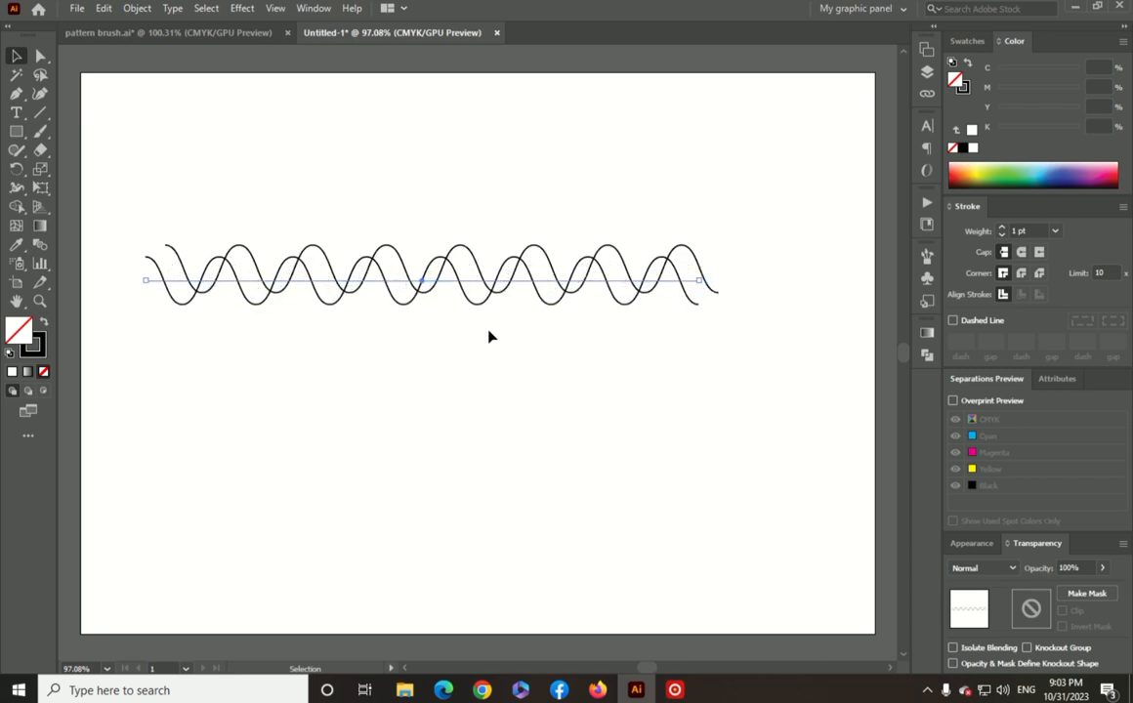
{"action": "key", "text": "Up"}
{"action": "key", "text": "Up"}
{"action": "key", "text": "Up"}
{"action": "key", "text": "Up"}
{"action": "key", "text": "Up"}
{"action": "key", "text": "Up"}
{"action": "key", "text": "Up"}
{"action": "key", "text": "Up"}
{"action": "key", "text": "Up"}
{"action": "key", "text": "Up"}
{"action": "key", "text": "Up"}
{"action": "key", "text": "Left"}
{"action": "key", "text": "Left"}
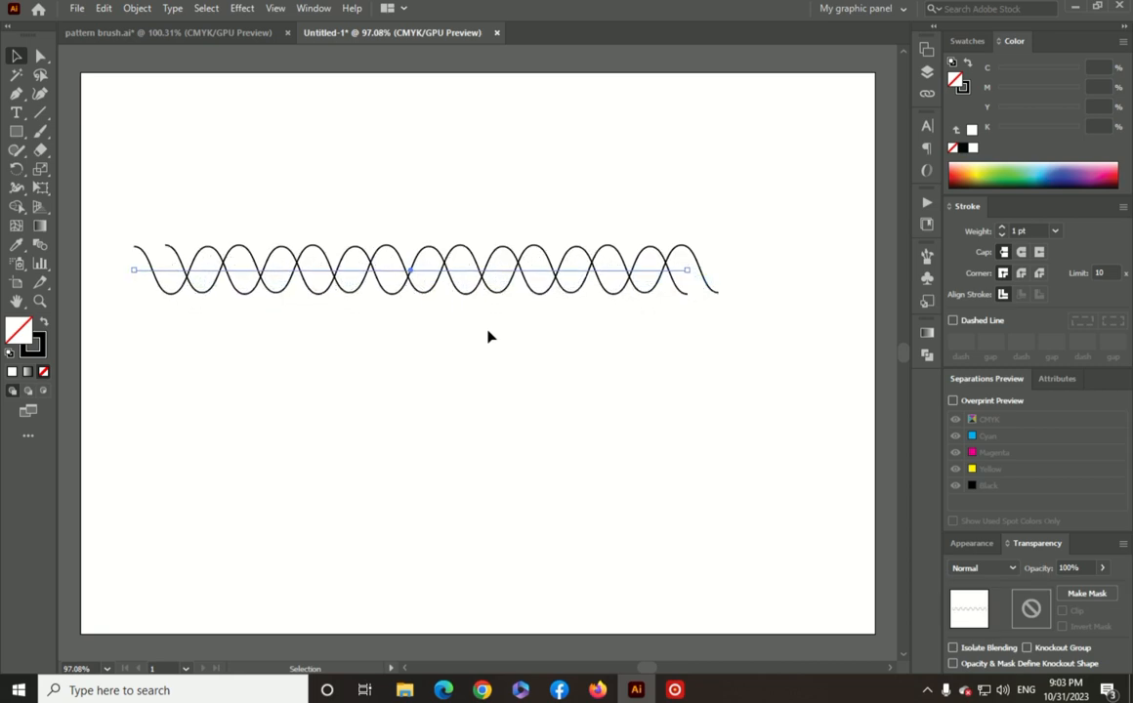
{"action": "key", "text": "Left"}
{"action": "key", "text": "Left"}
{"action": "key", "text": "Left"}
{"action": "key", "text": "Left"}
{"action": "key", "text": "Left"}
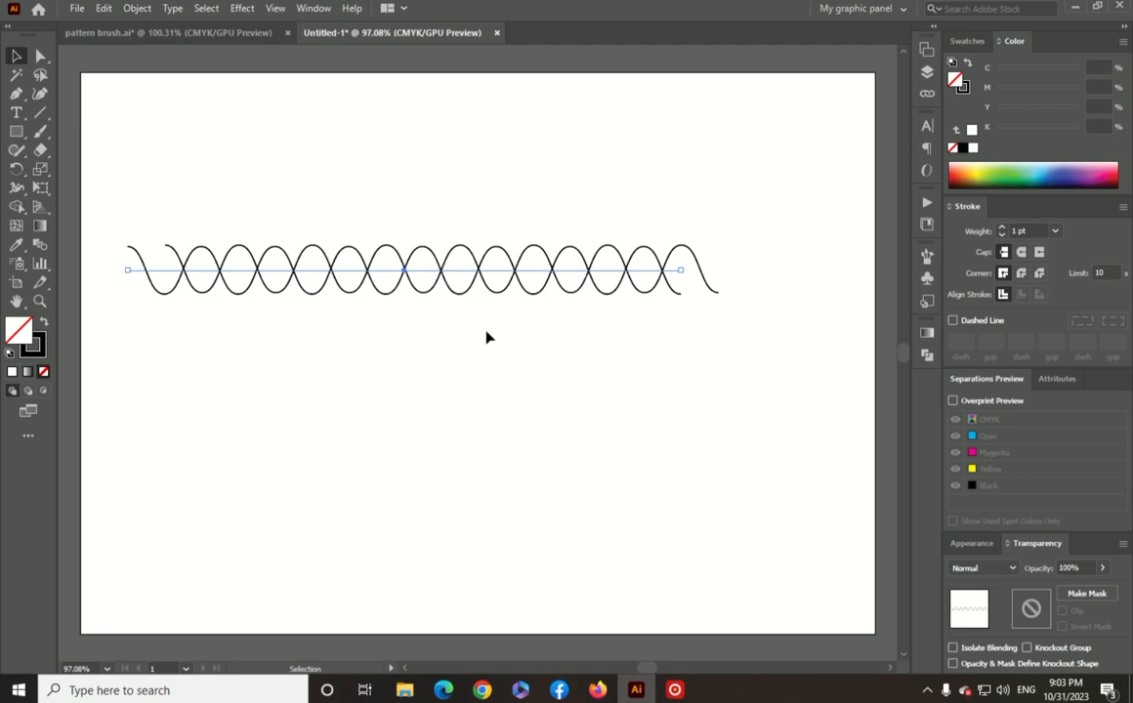
{"action": "left_click", "coordinate": [204, 377]}
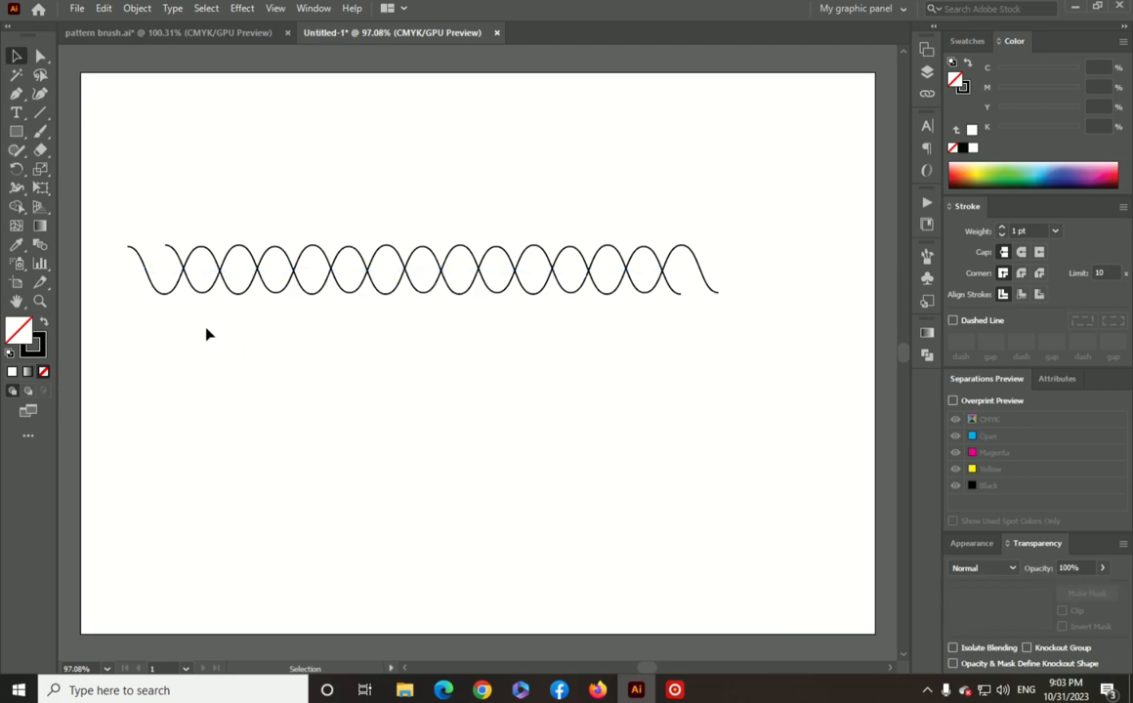
- Draw a vertical line through the first wave crossing, shift it slightly up, and place a copy through the last crossing
{"action": "key", "text": "ctrl+1"}
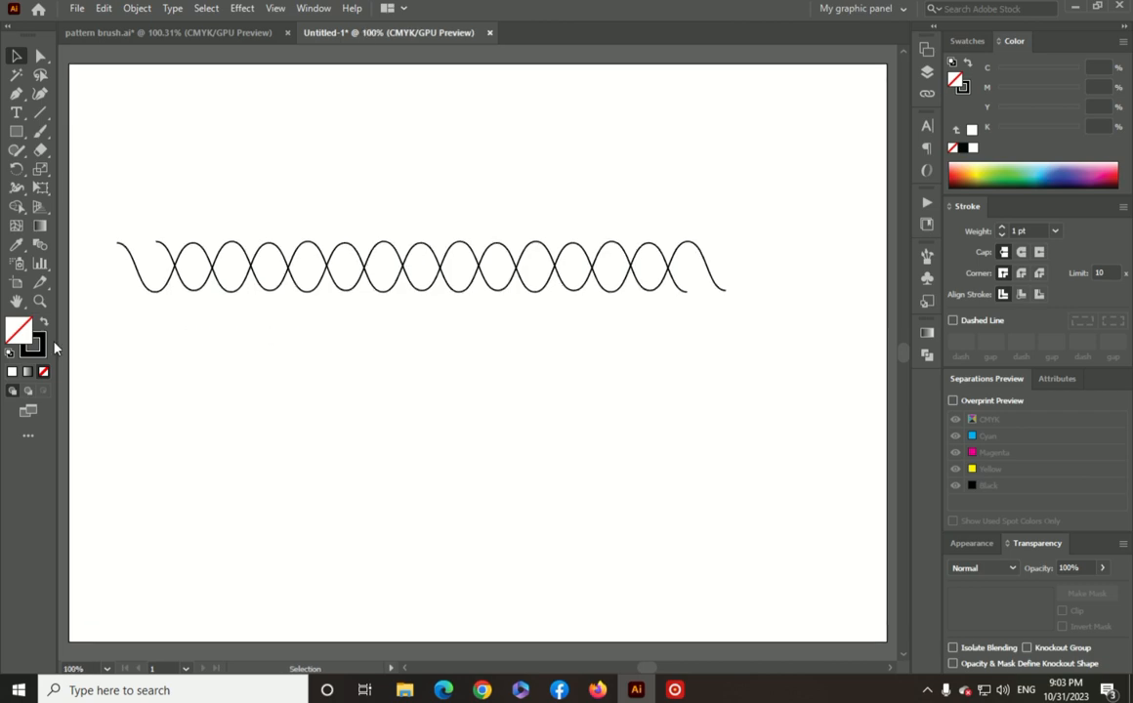
{"action": "left_click", "coordinate": [40, 112]}
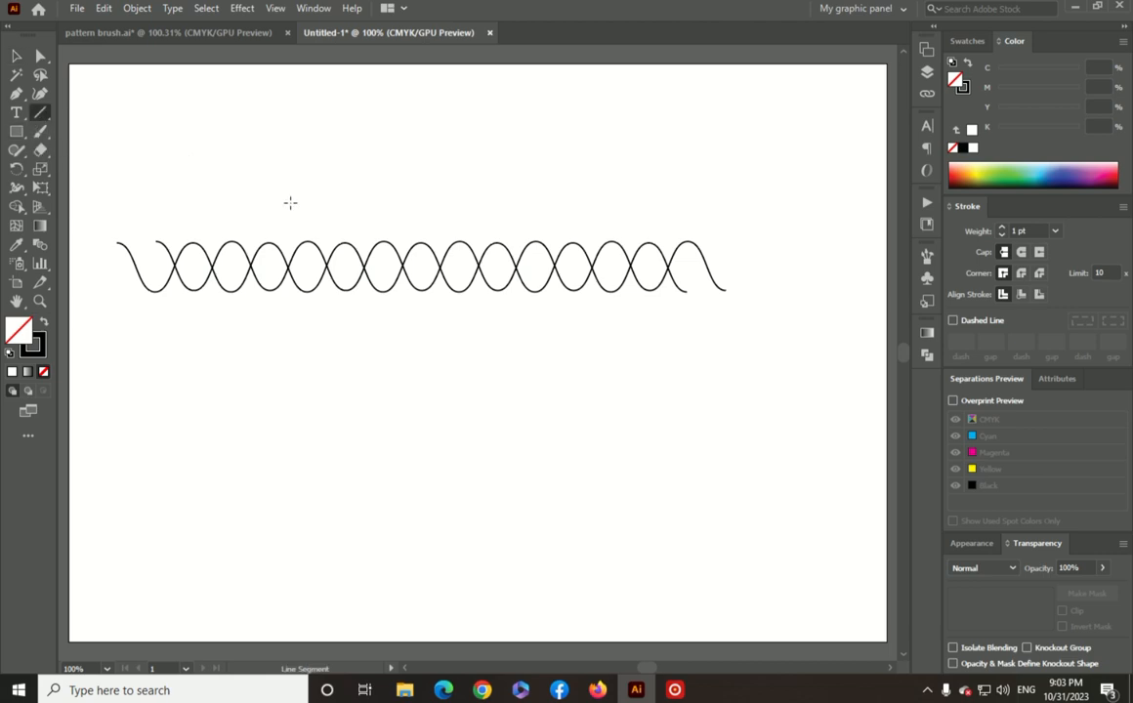
{"action": "left_click_drag", "start_coordinate": [174, 207], "coordinate": [173, 342]}
{"action": "left_click", "coordinate": [14, 56]}
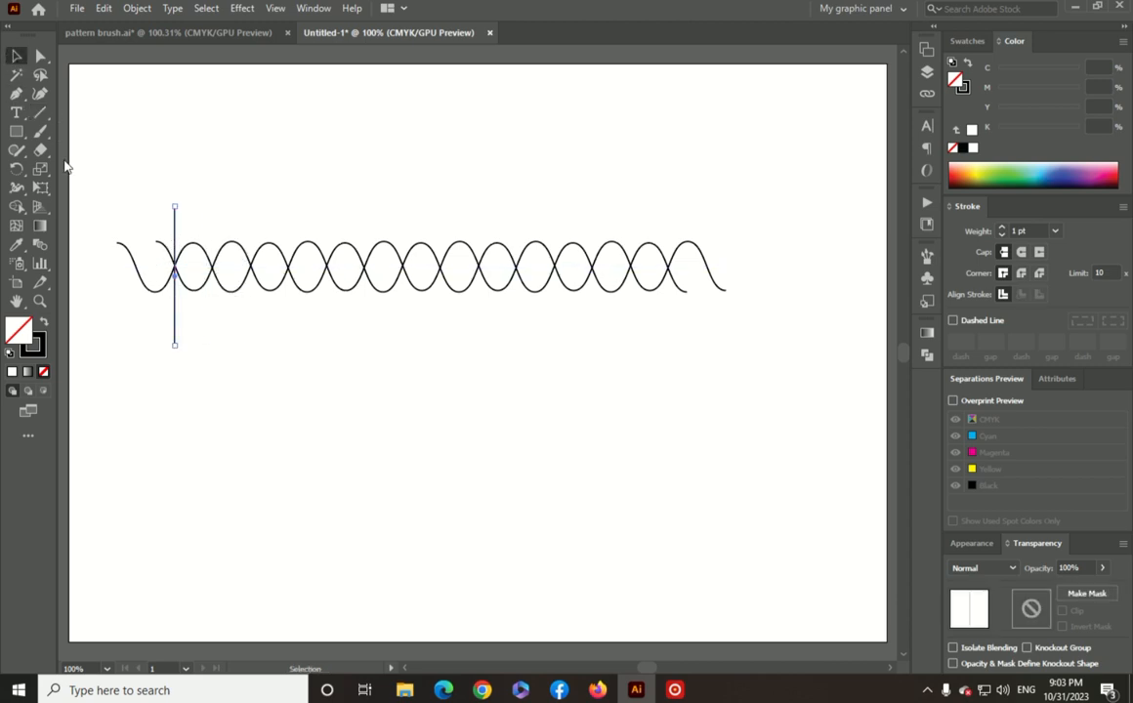
{"action": "left_click_drag", "start_coordinate": [176, 332], "coordinate": [176, 305]}
{"action": "left_click", "coordinate": [269, 393]}
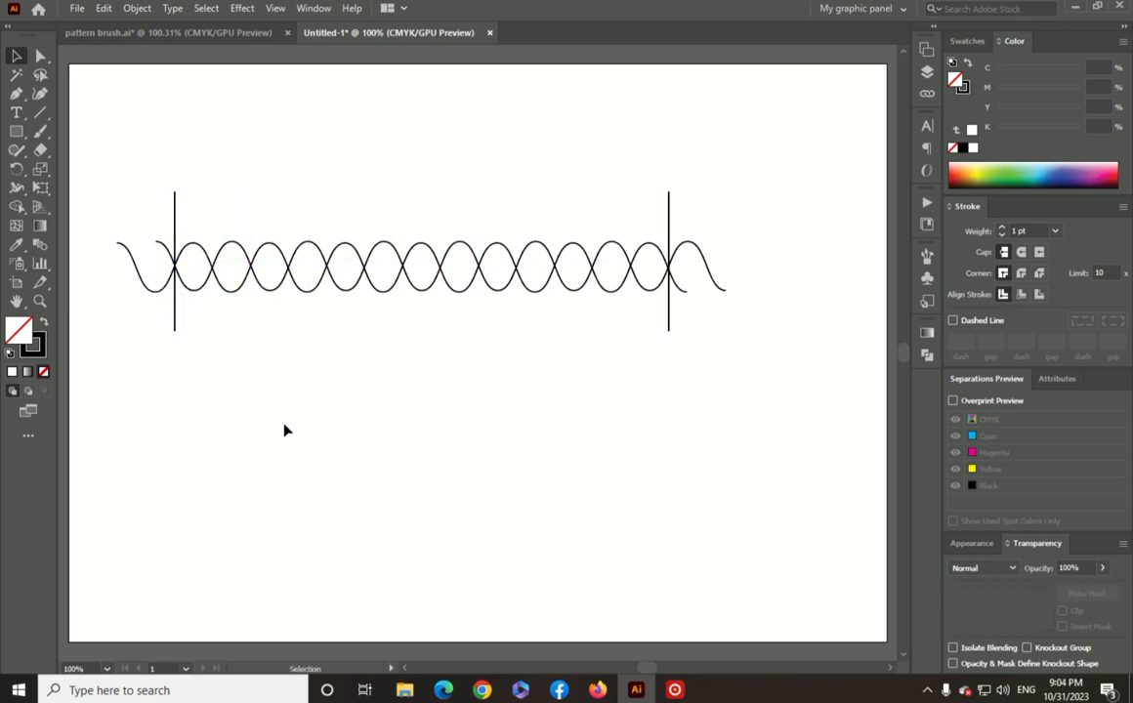
- Draw a horizontal line joining the two vertical lines above the waves and duplicate it just above the wave crests
{"action": "left_click", "coordinate": [40, 112]}
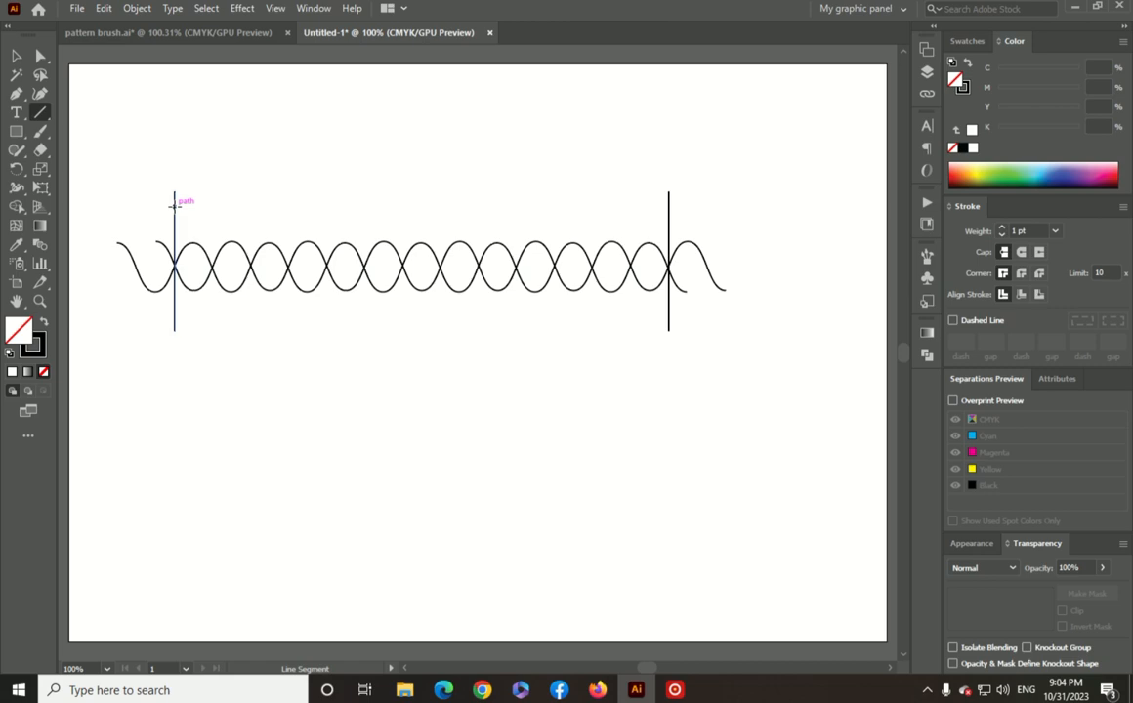
{"action": "left_click_drag", "start_coordinate": [175, 204], "coordinate": [669, 213]}
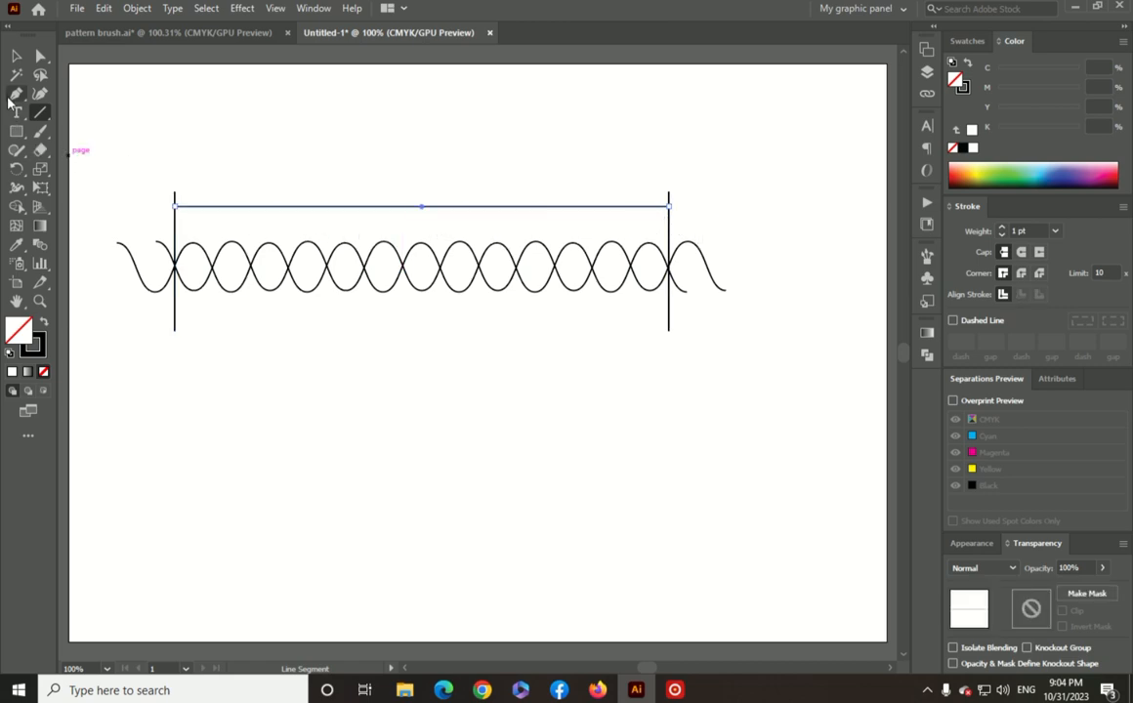
{"action": "left_click", "coordinate": [40, 58]}
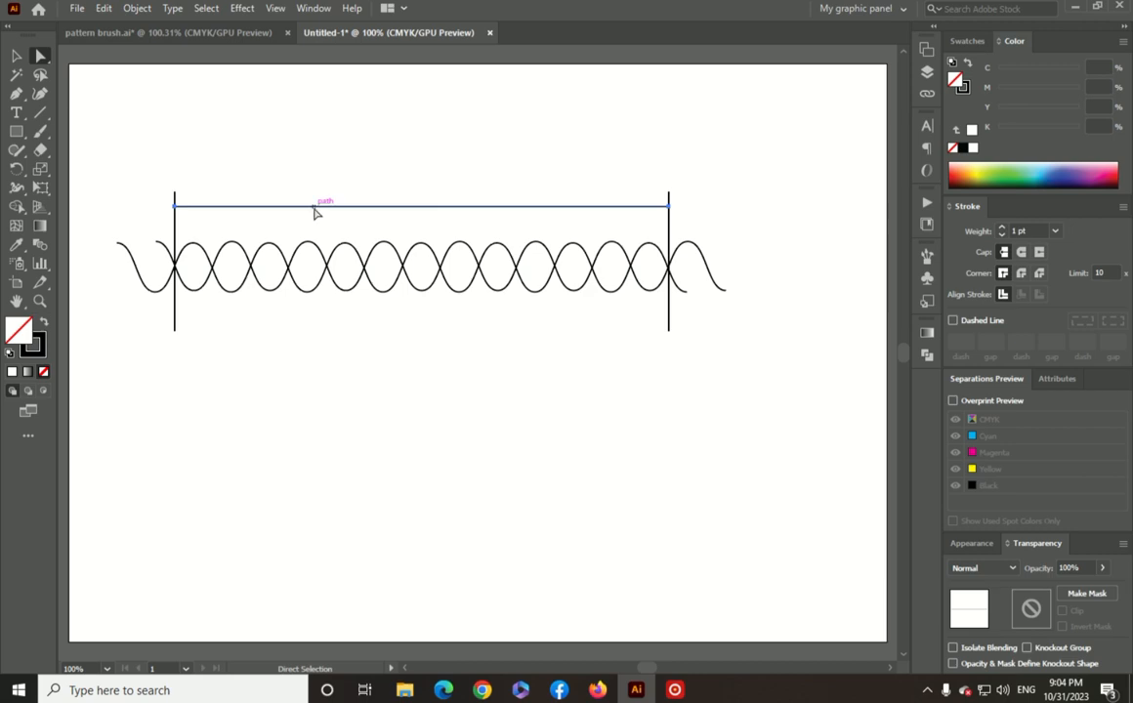
{"action": "left_click_drag", "start_coordinate": [314, 208], "coordinate": [314, 239]}
- Draw a downward-pointing triangle with the Polygon tool above the left part of the horizontal lines
{"action": "left_click", "coordinate": [16, 135]}
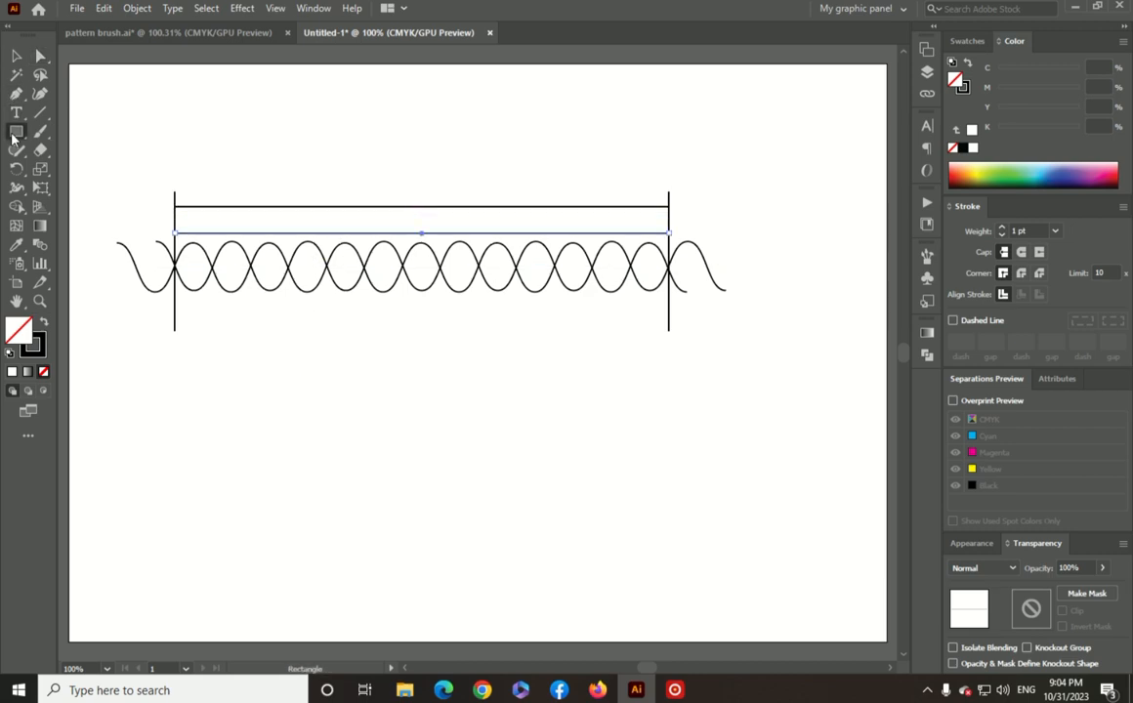
{"action": "left_click_drag", "start_coordinate": [17, 133], "coordinate": [88, 184]}
{"action": "left_click_drag", "start_coordinate": [243, 137], "coordinate": [289, 191]}
{"action": "key", "text": "Down"}
{"action": "key", "text": "Down"}
{"action": "key", "text": "Down"}
{"action": "key", "text": "v"}
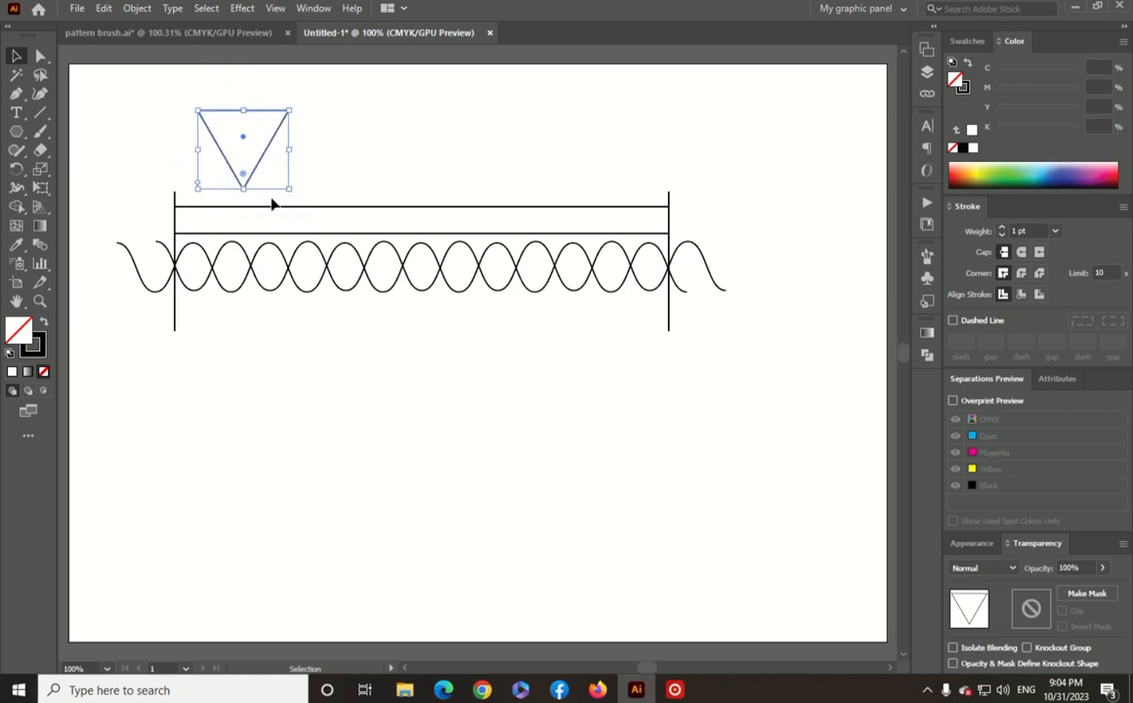
- Scale the triangle down to fit between the two horizontal lines, just inside the left vertical line
{"action": "left_click", "coordinate": [345, 157]}
{"action": "left_click", "coordinate": [251, 181]}
{"action": "left_click_drag", "start_coordinate": [289, 190], "coordinate": [210, 235]}
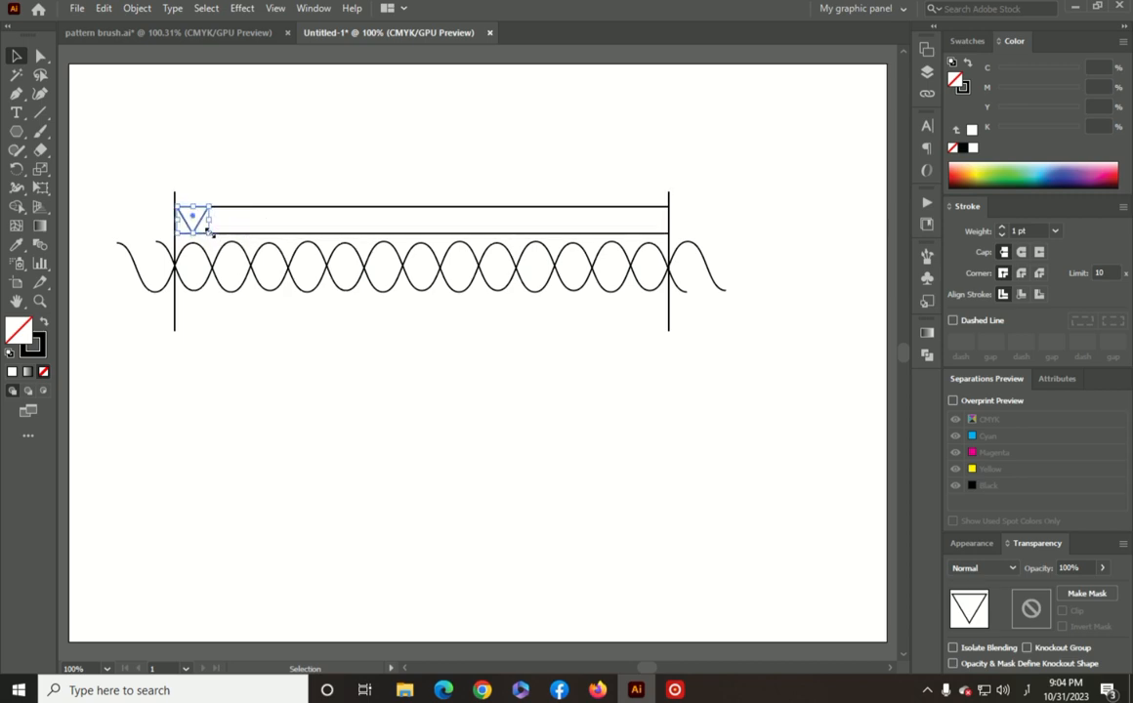
{"action": "left_click", "coordinate": [116, 229]}
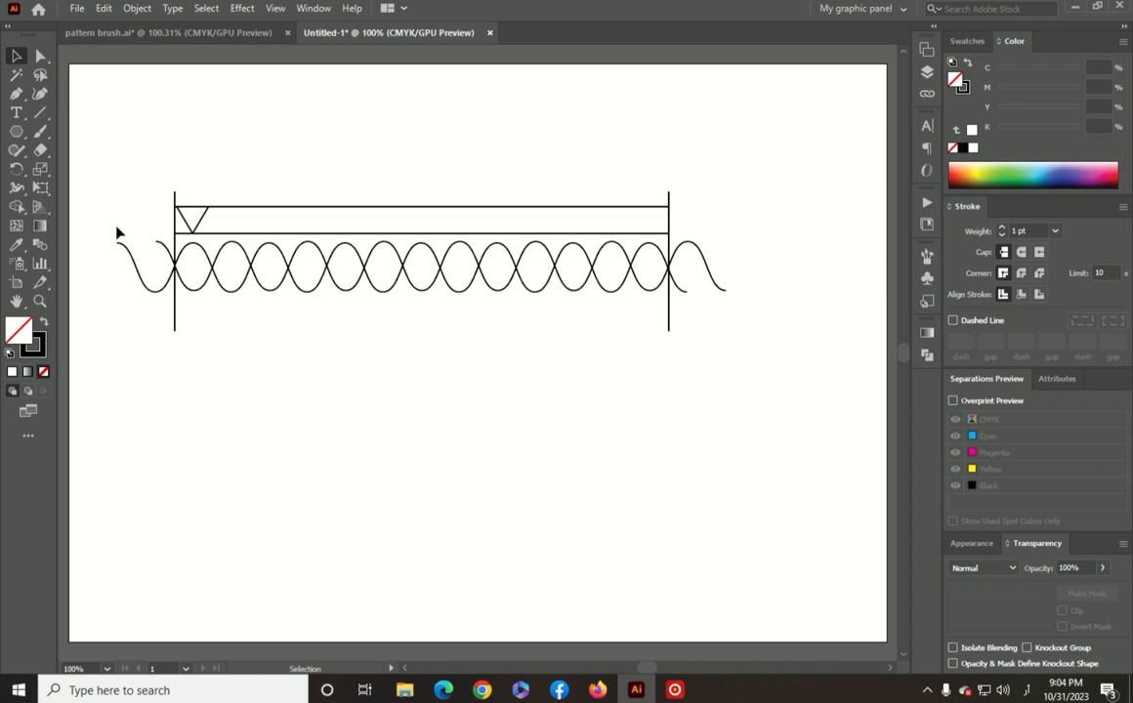
{"action": "left_click", "coordinate": [196, 231]}
{"action": "left_click_drag", "start_coordinate": [210, 235], "coordinate": [209, 235]}
{"action": "left_click", "coordinate": [158, 264]}
{"action": "left_click", "coordinate": [197, 231]}
{"action": "left_click_drag", "start_coordinate": [209, 235], "coordinate": [206, 233]}
{"action": "left_click", "coordinate": [132, 219]}
- Swap the small triangle's stroke and fill to make it solid black, and copy it to the right end of the lines
{"action": "left_click", "coordinate": [197, 228]}
{"action": "left_click", "coordinate": [44, 322]}
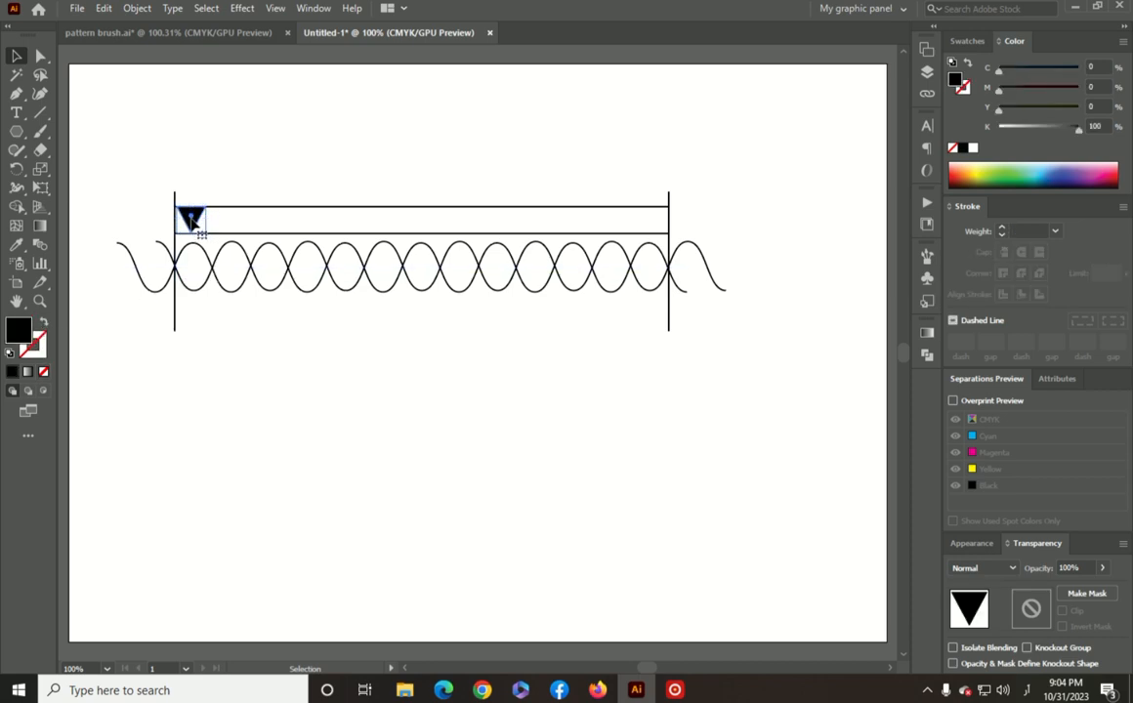
{"action": "left_click_drag", "start_coordinate": [192, 220], "coordinate": [657, 224]}
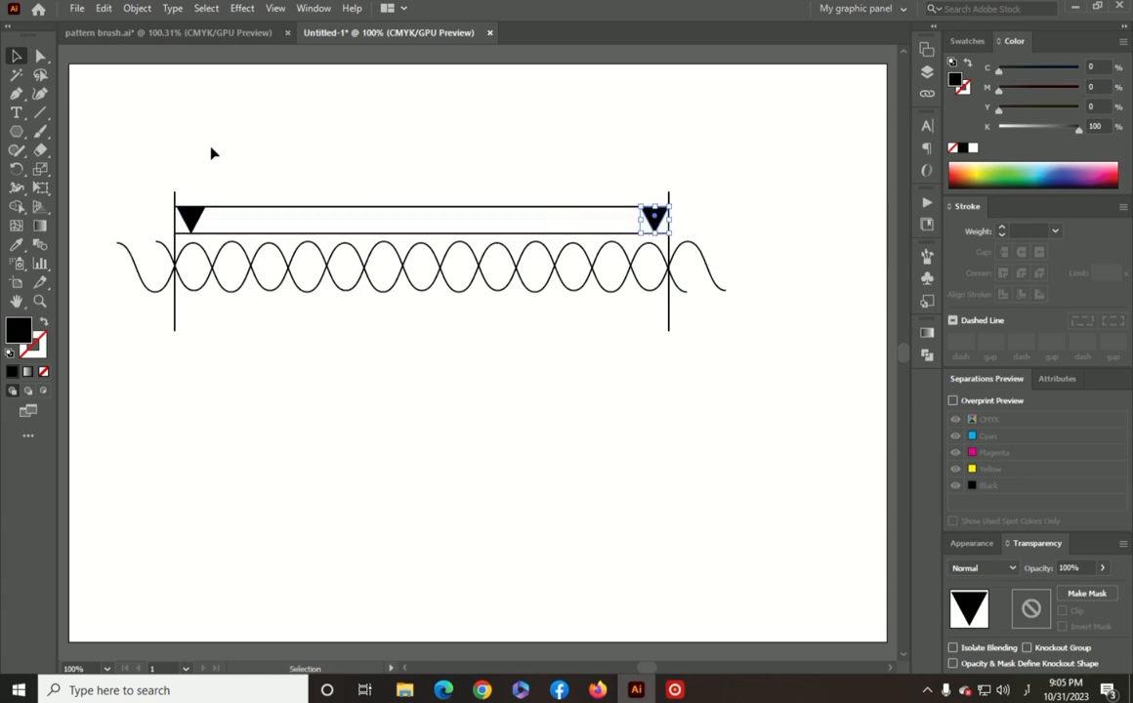
- Make a blend between the two black triangles at the ends of the horizontal lines
{"action": "left_click", "coordinate": [198, 215]}
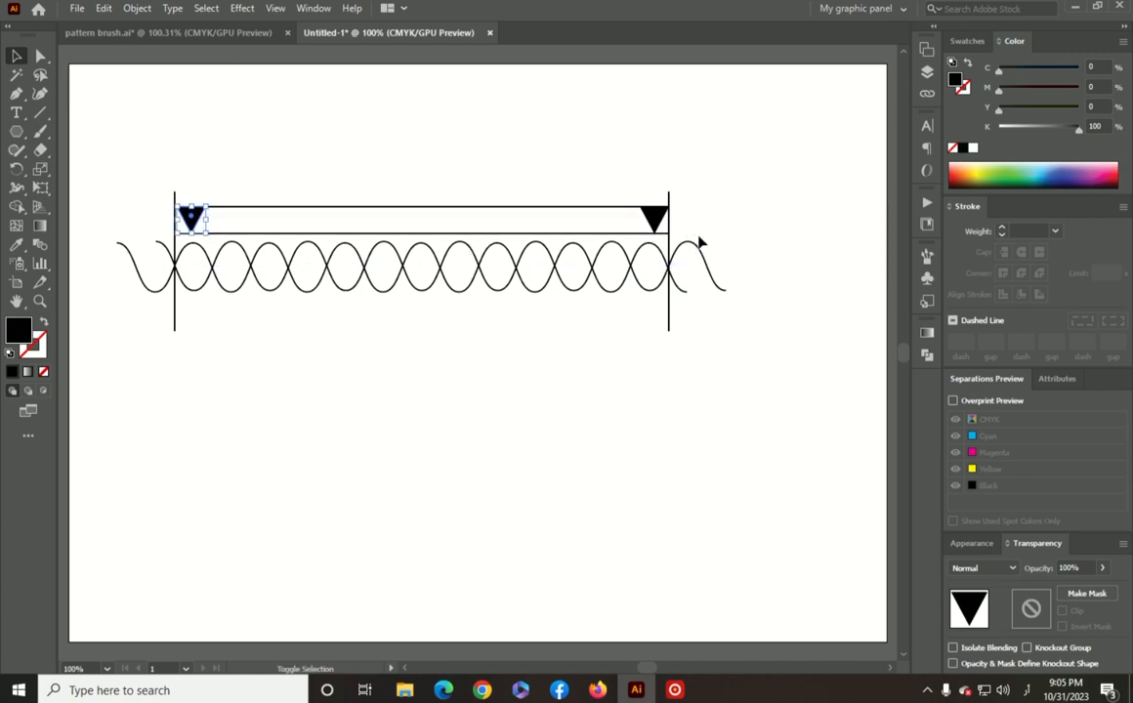
{"action": "left_click", "coordinate": [652, 218], "text": "shift"}
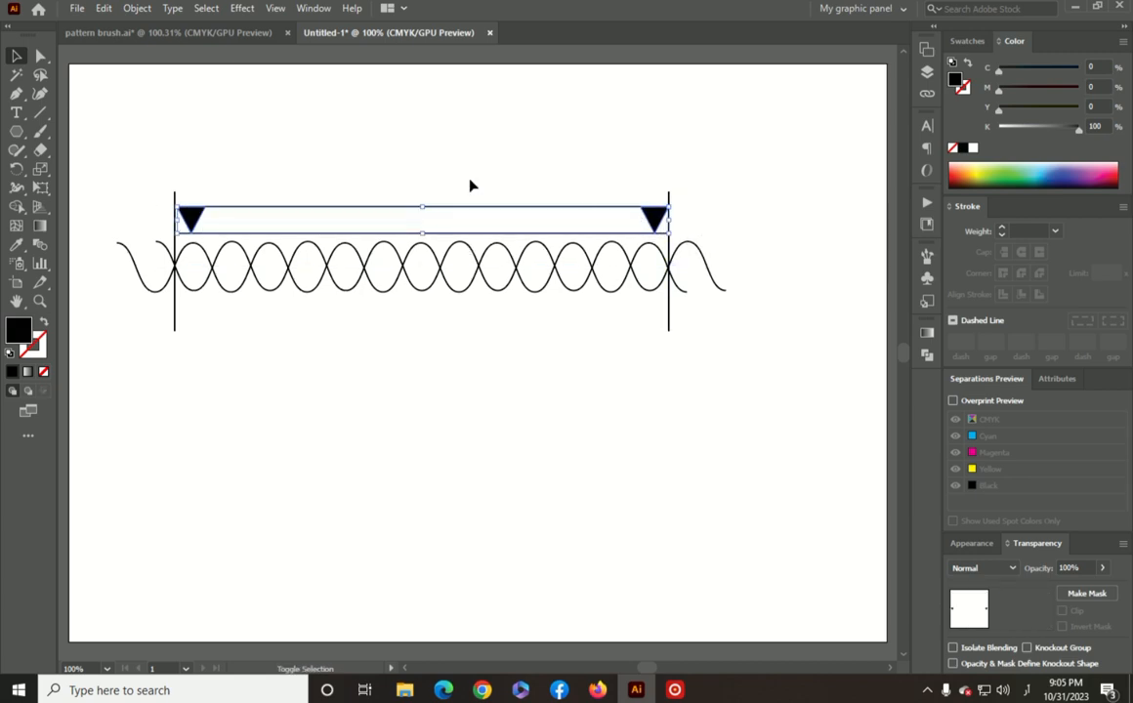
{"action": "left_click", "coordinate": [137, 8]}
{"action": "mouse_move", "coordinate": [211, 436]}
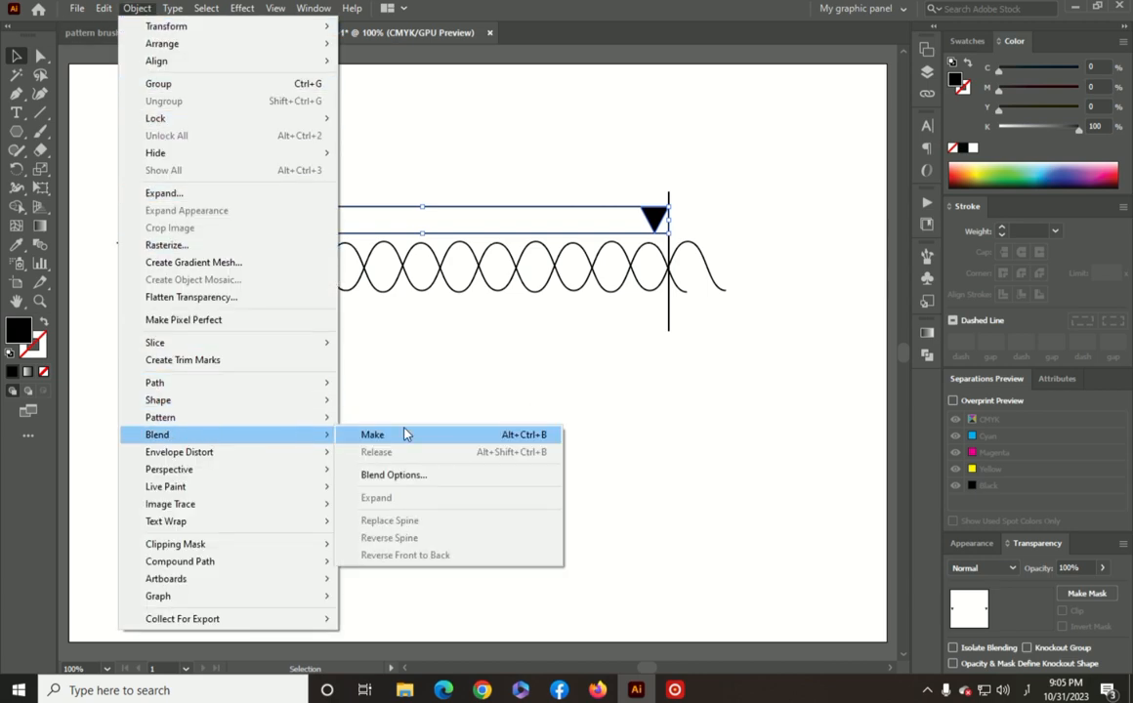
{"action": "left_click", "coordinate": [404, 435]}
- Set the triangle blend's spacing to Specified Steps with 14 steps
{"action": "left_click", "coordinate": [136, 7]}
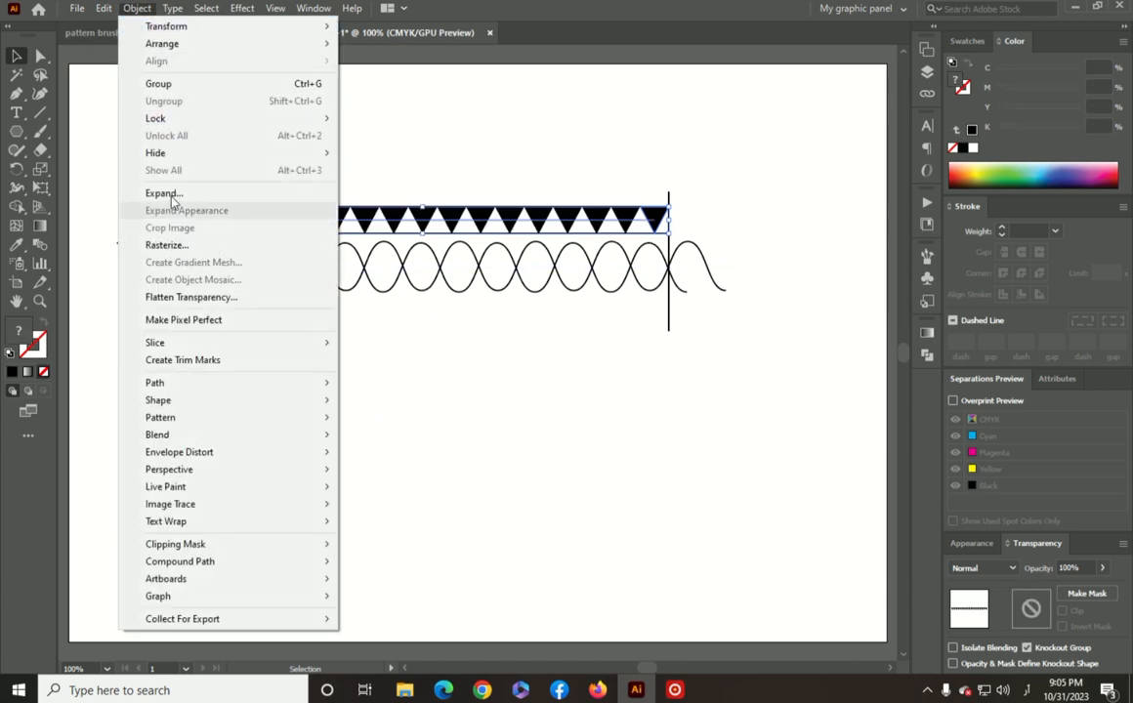
{"action": "mouse_move", "coordinate": [205, 437]}
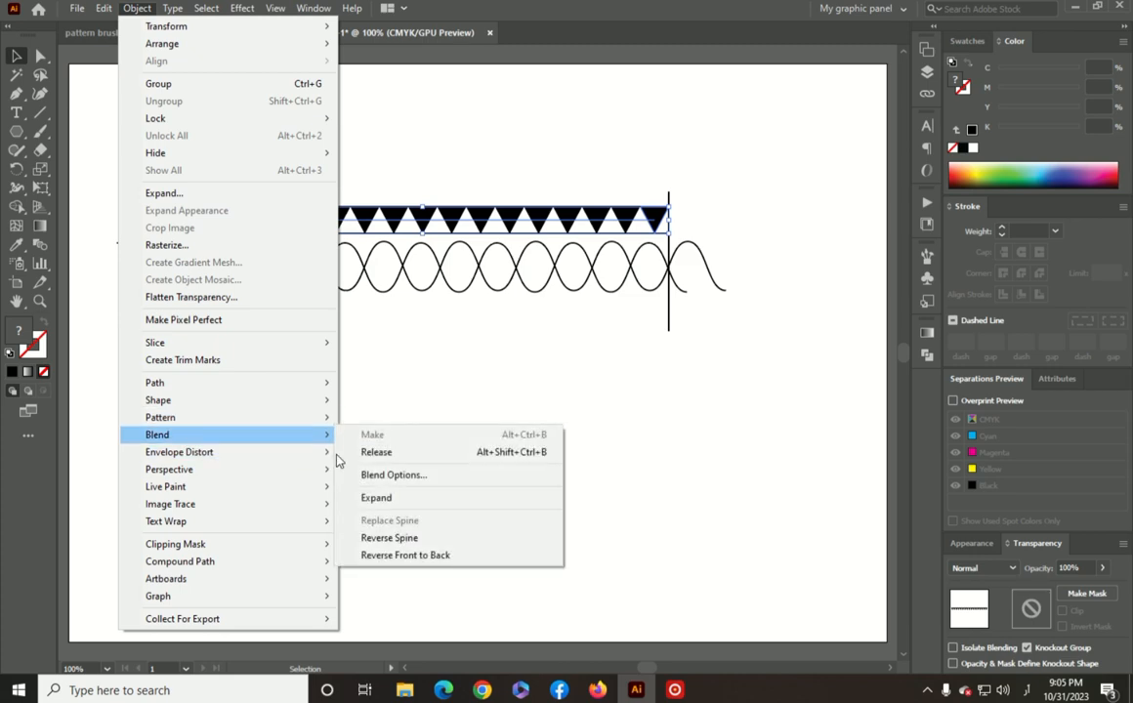
{"action": "left_click", "coordinate": [430, 476]}
{"action": "left_click", "coordinate": [562, 304]}
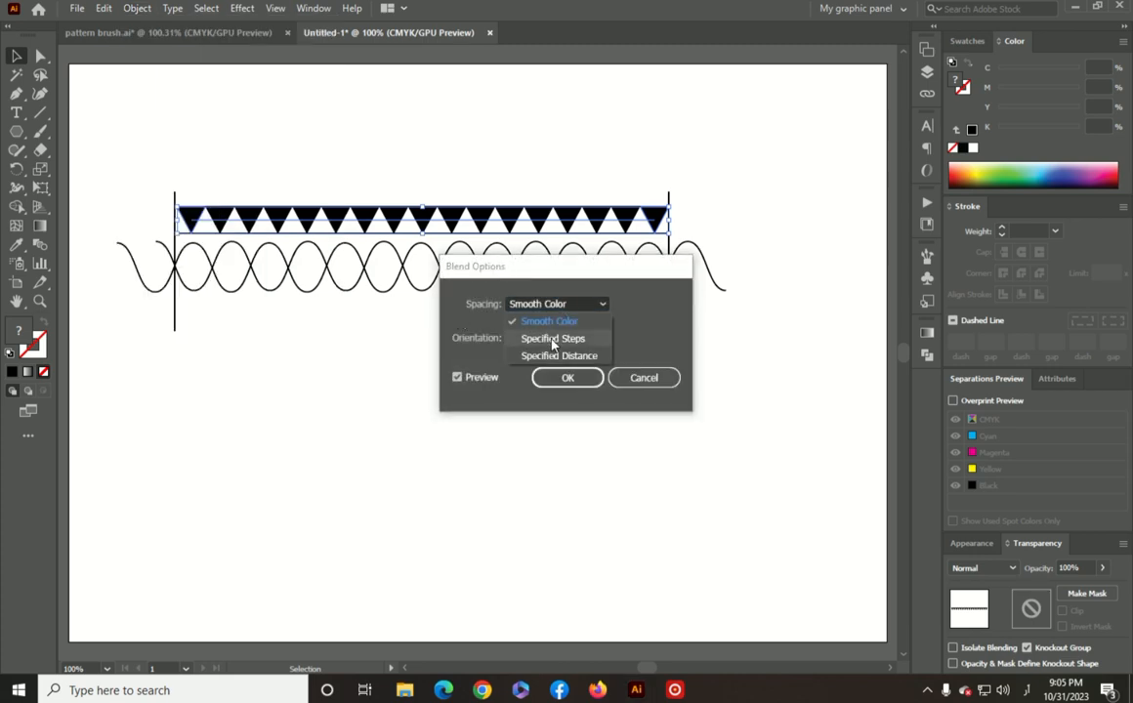
{"action": "left_click", "coordinate": [552, 334]}
{"action": "left_click_drag", "start_coordinate": [539, 269], "coordinate": [221, 357]}
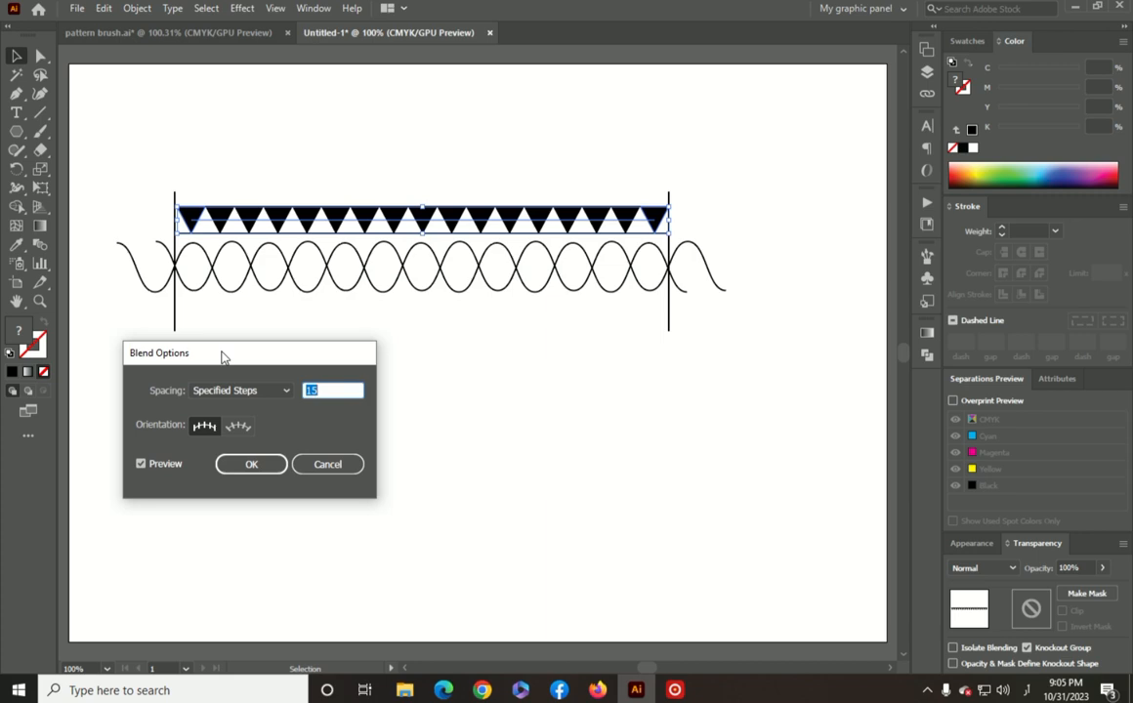
{"action": "key", "text": "Down"}
{"action": "key", "text": "Down"}
{"action": "key", "text": "Down"}
{"action": "key", "text": "Down"}
{"action": "key", "text": "Down"}
{"action": "key", "text": "Down"}
{"action": "key", "text": "Down"}
{"action": "key", "text": "Down"}
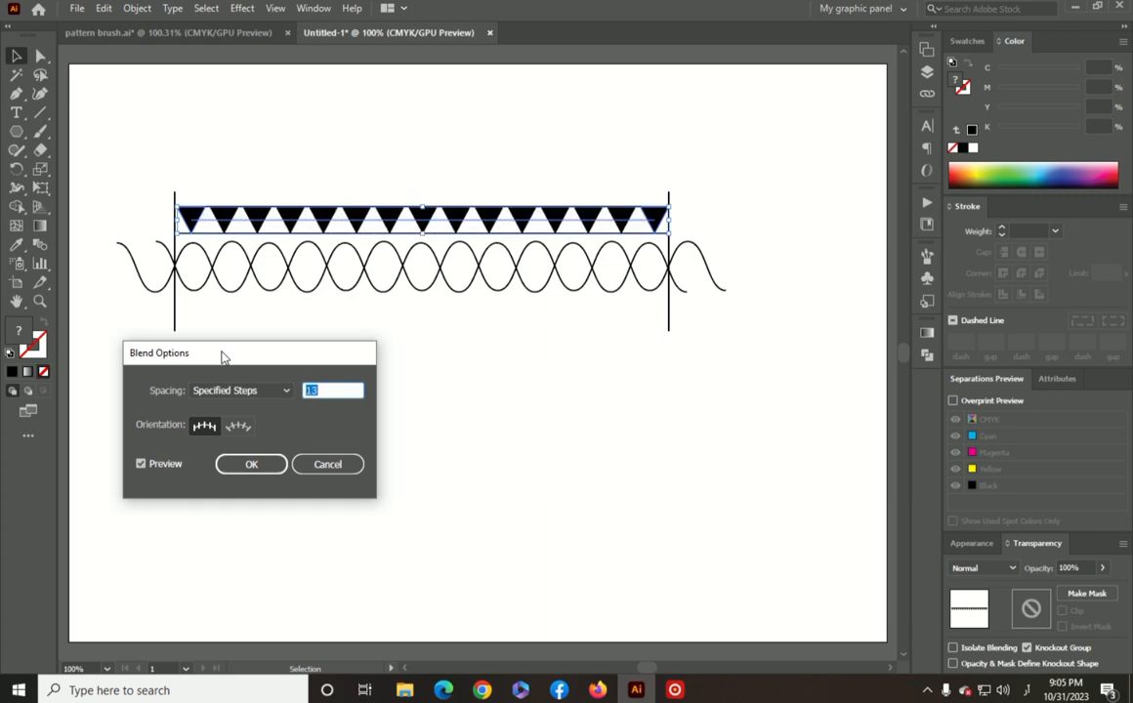
{"action": "key", "text": "Up"}
{"action": "key", "text": "Up"}
{"action": "key", "text": "Up"}
{"action": "key", "text": "Up"}
{"action": "key", "text": "Up"}
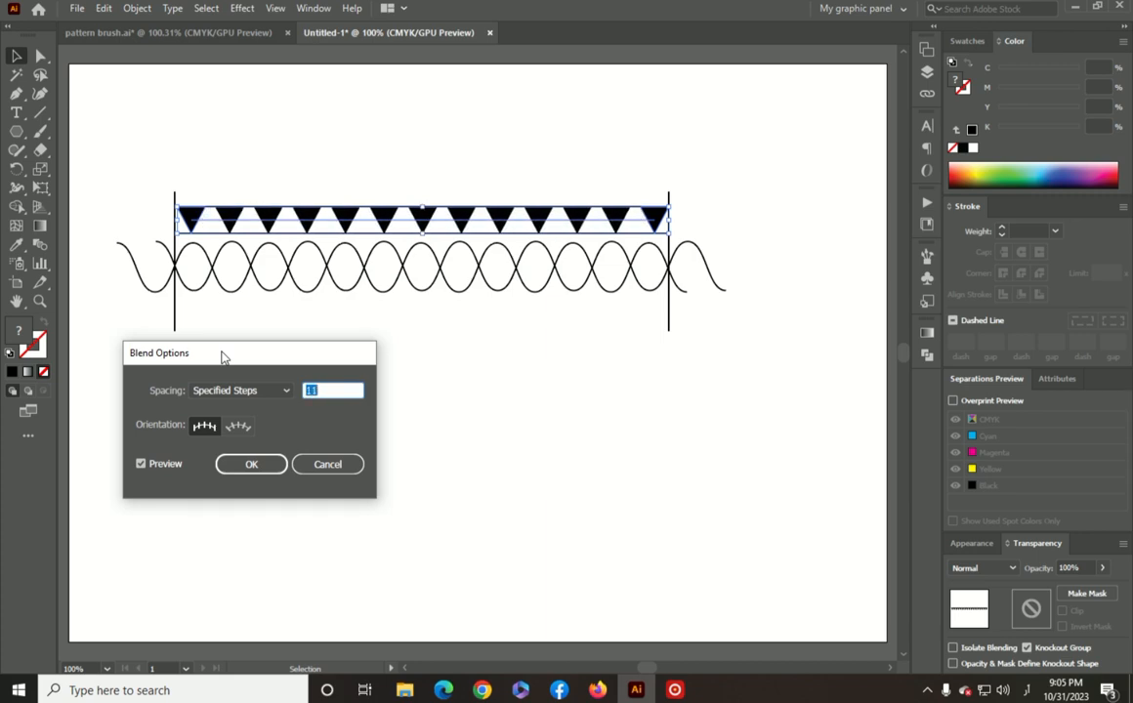
{"action": "key", "text": "Up"}
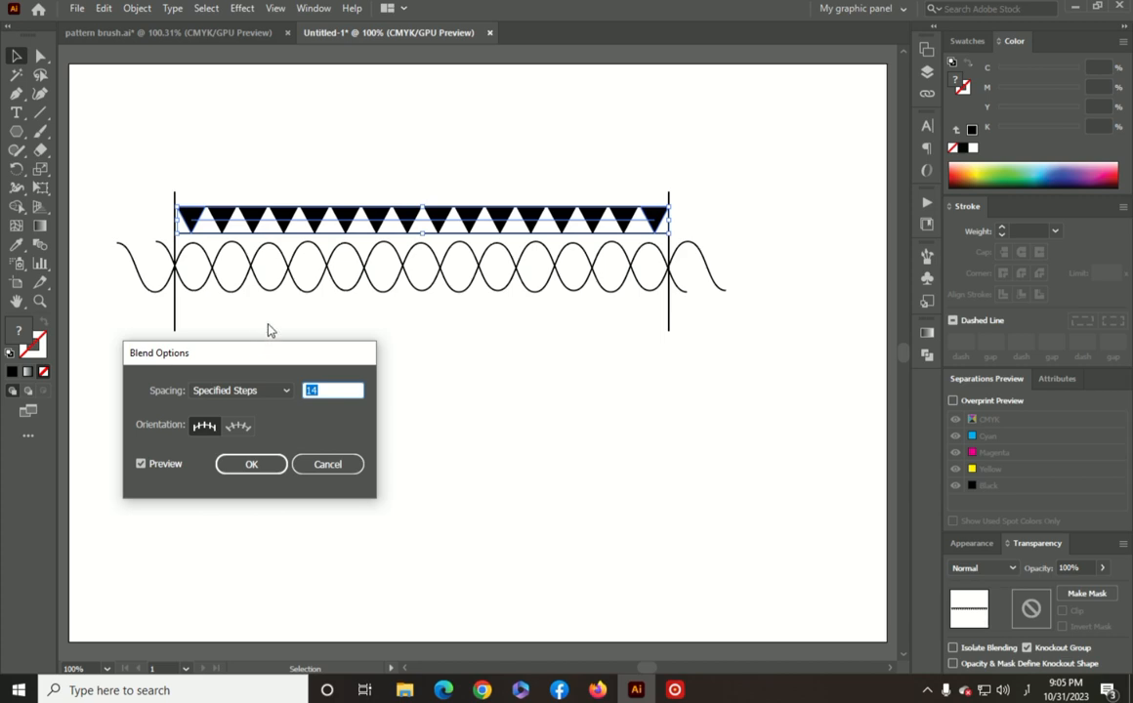
{"action": "left_click", "coordinate": [252, 464]}
{"action": "left_click", "coordinate": [111, 394]}
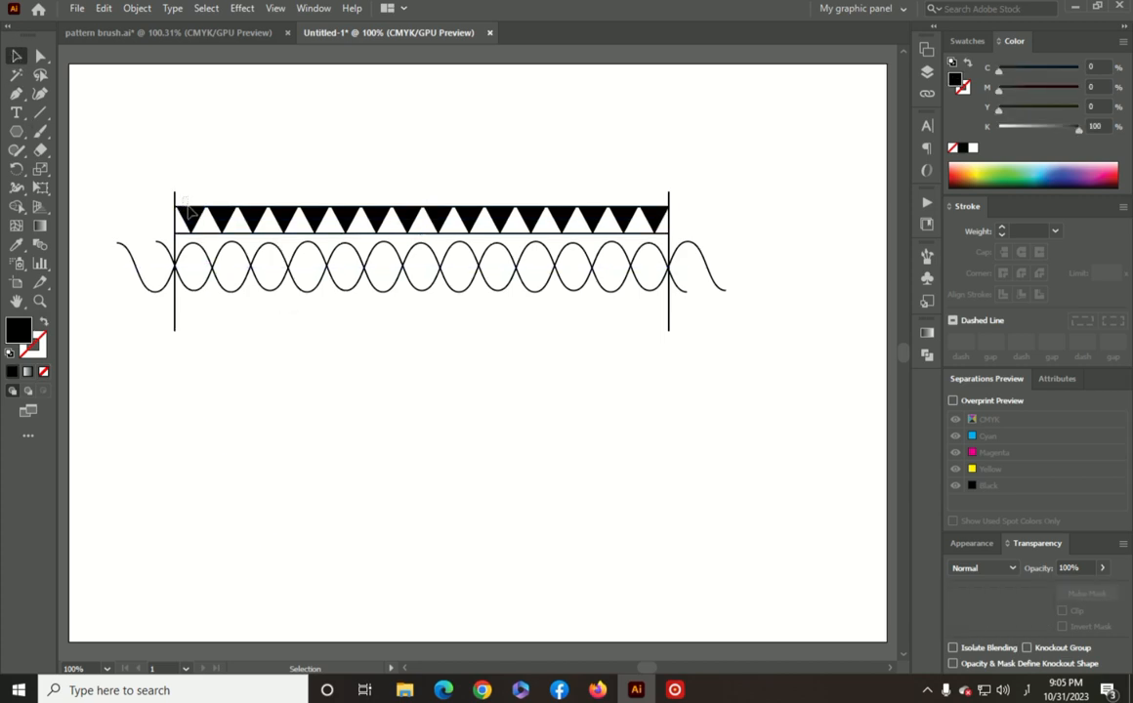
- Copy the triangle row with its two horizontal lines below the waves and reflect the copy across the horizontal axis
{"action": "left_click_drag", "start_coordinate": [217, 242], "coordinate": [668, 229]}
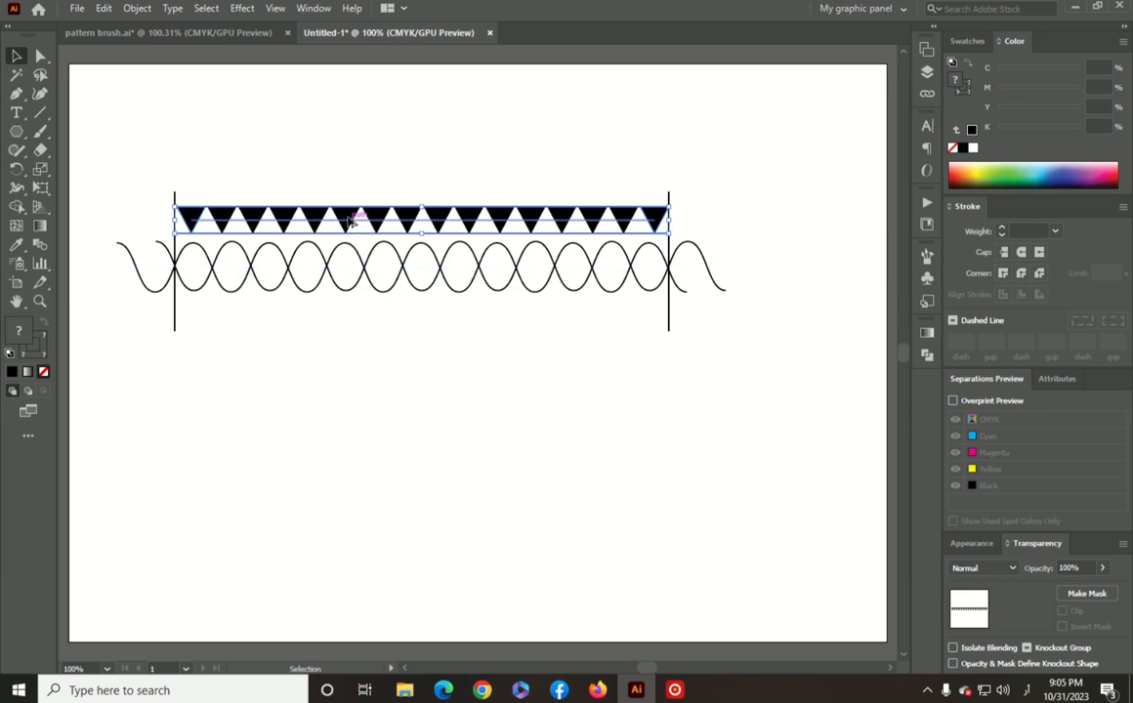
{"action": "left_click_drag", "start_coordinate": [353, 220], "coordinate": [344, 311]}
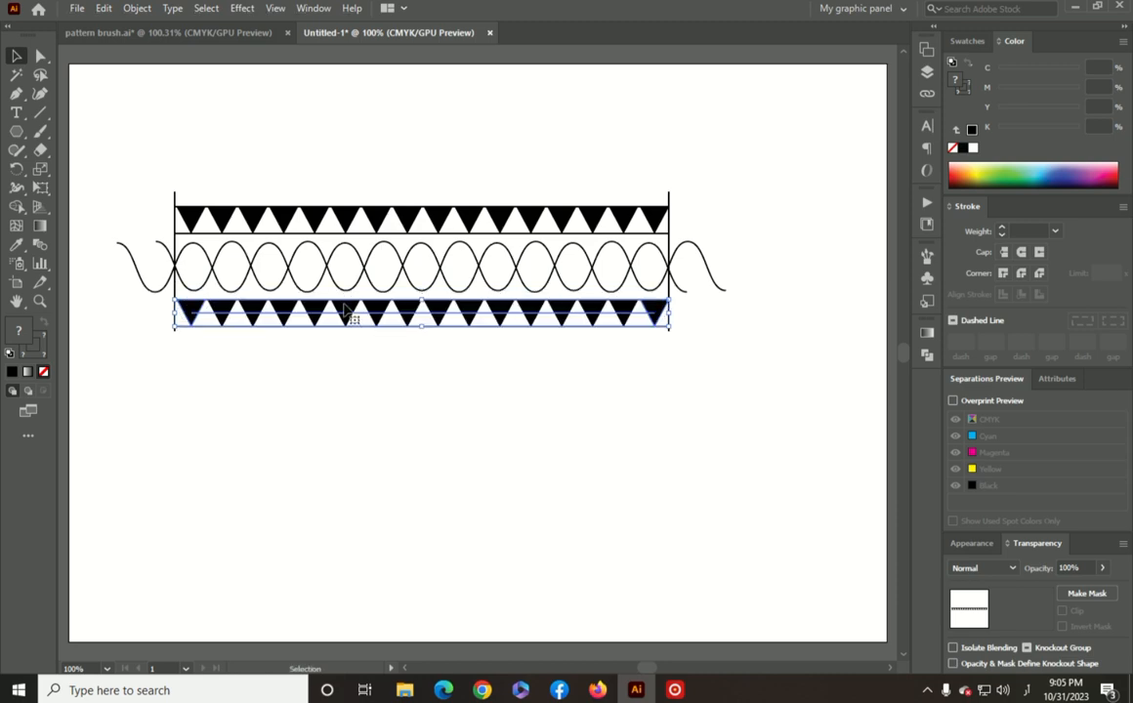
{"action": "right_click", "coordinate": [345, 310]}
{"action": "mouse_move", "coordinate": [450, 464]}
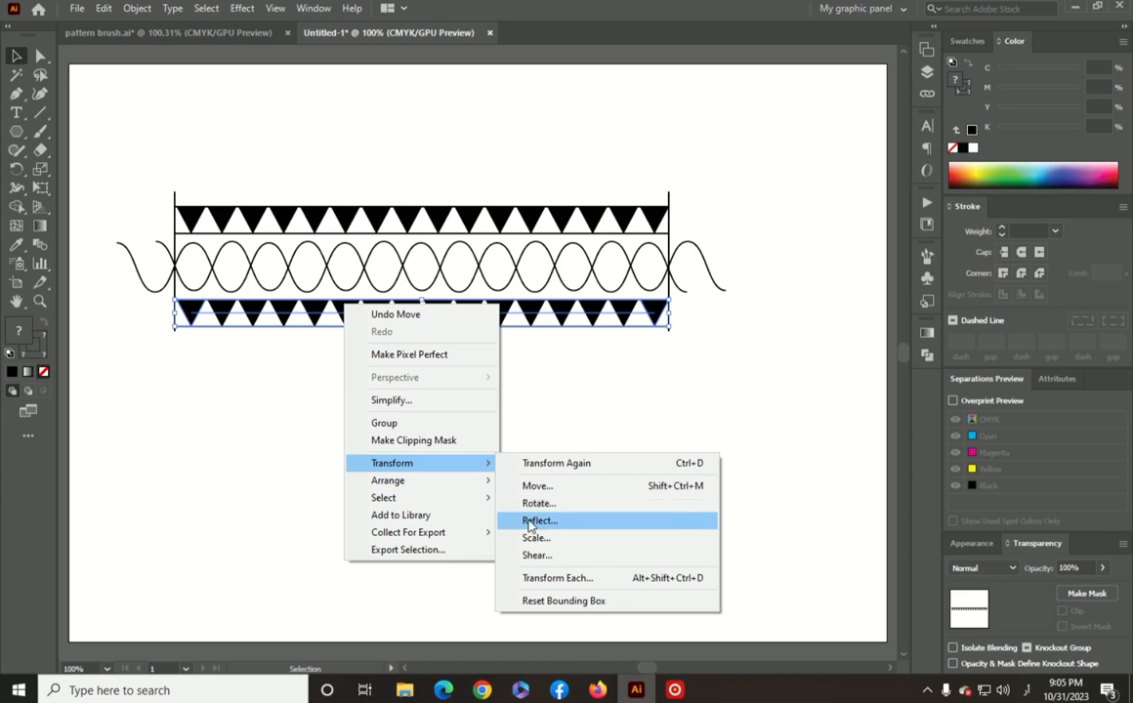
{"action": "left_click", "coordinate": [532, 521]}
{"action": "left_click", "coordinate": [484, 258]}
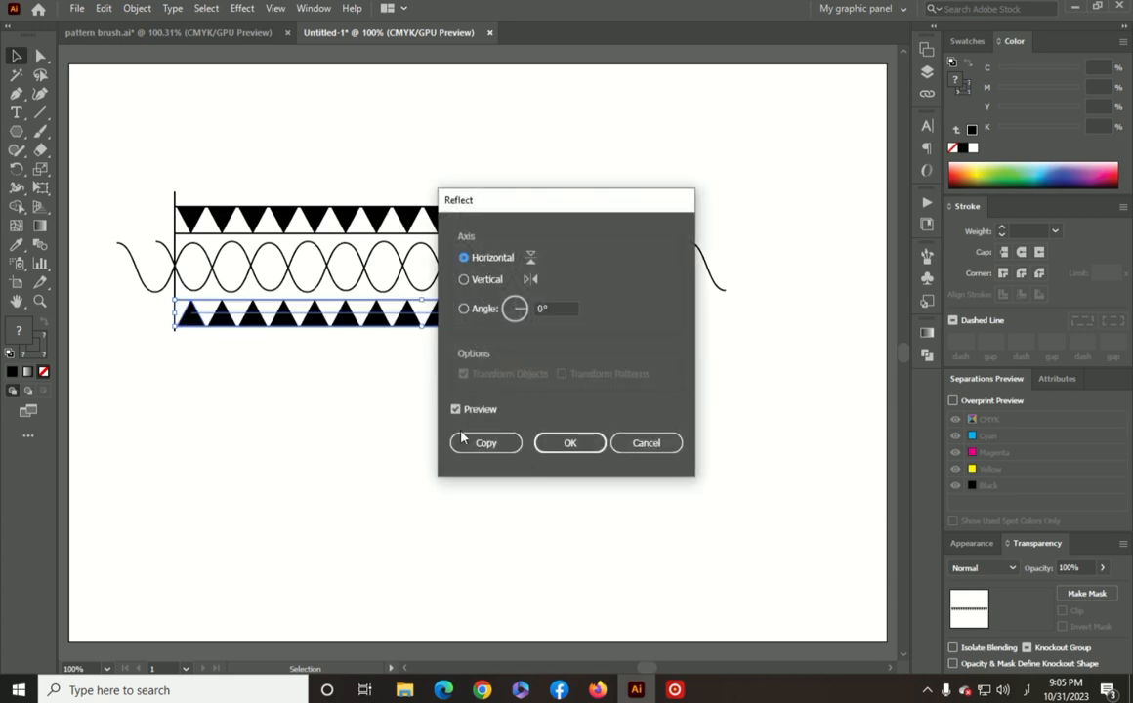
{"action": "left_click", "coordinate": [552, 443]}
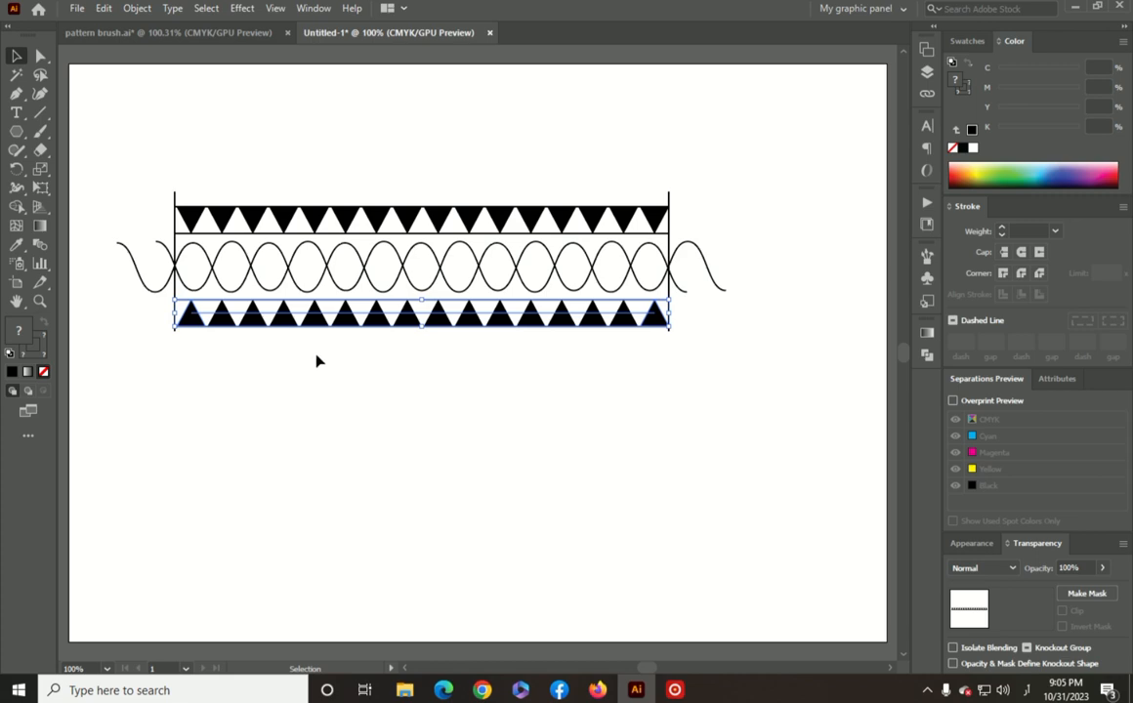
{"action": "left_click", "coordinate": [317, 361]}
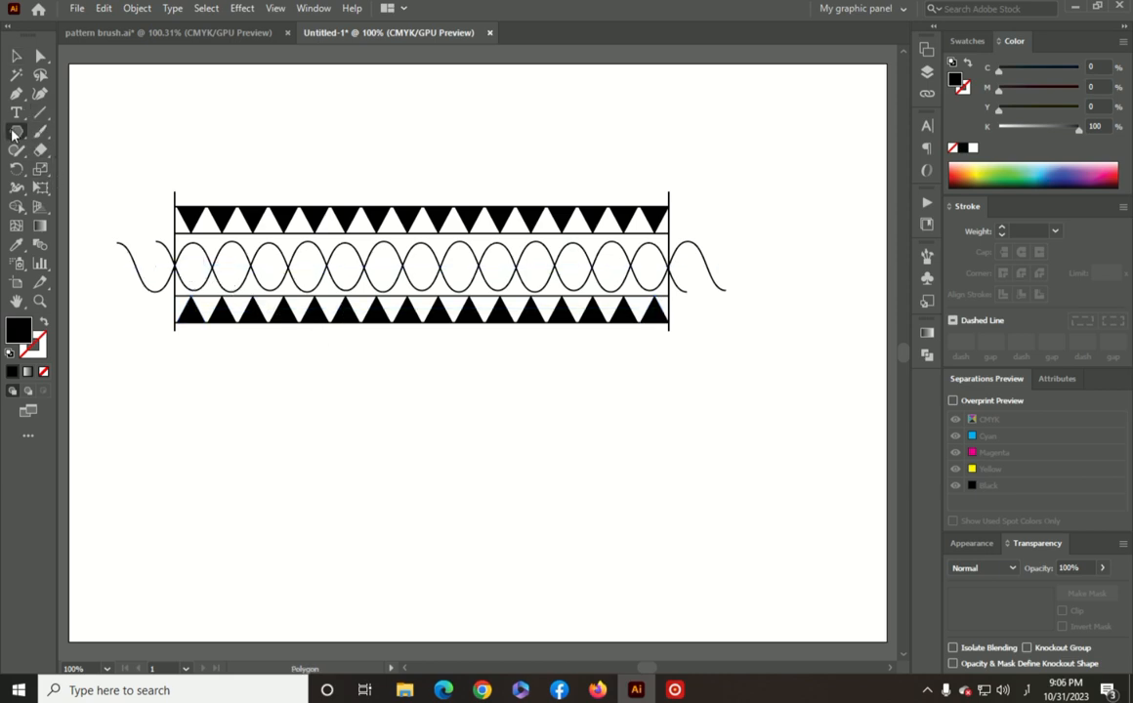
- Draw a circle with the Ellipse tool below the border artwork and give it a black outline without fill
{"action": "left_click_drag", "start_coordinate": [15, 131], "coordinate": [66, 156]}
{"action": "left_click_drag", "start_coordinate": [285, 470], "coordinate": [343, 524]}
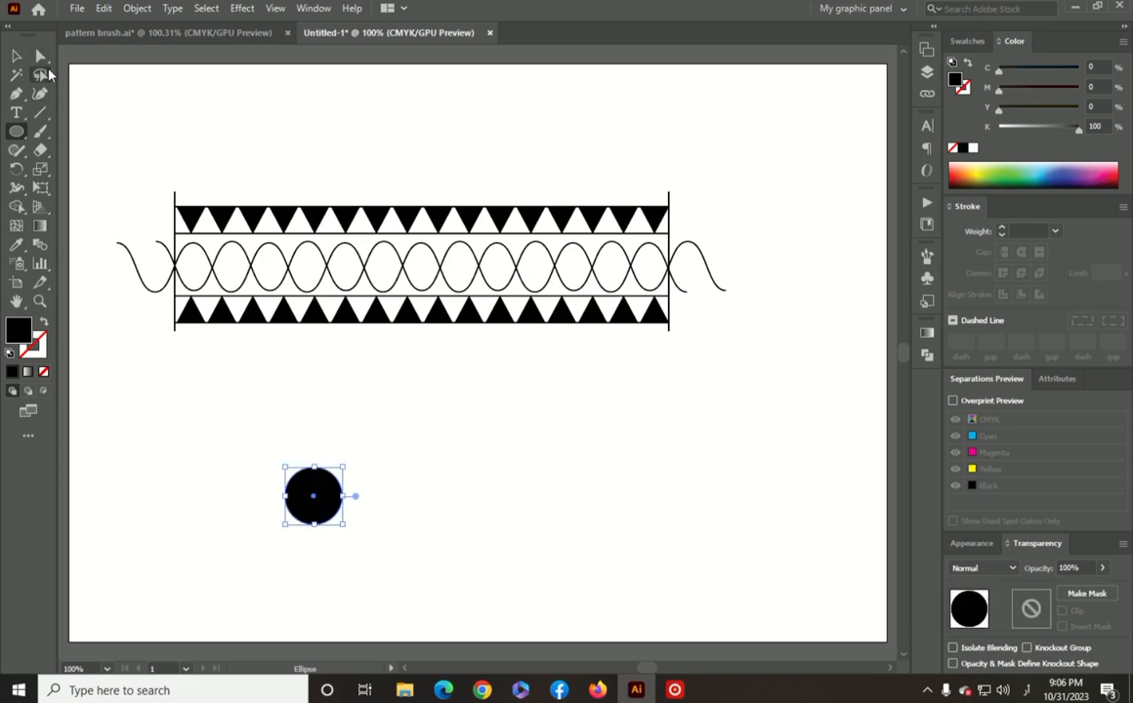
{"action": "left_click", "coordinate": [39, 58]}
{"action": "left_click", "coordinate": [42, 325]}
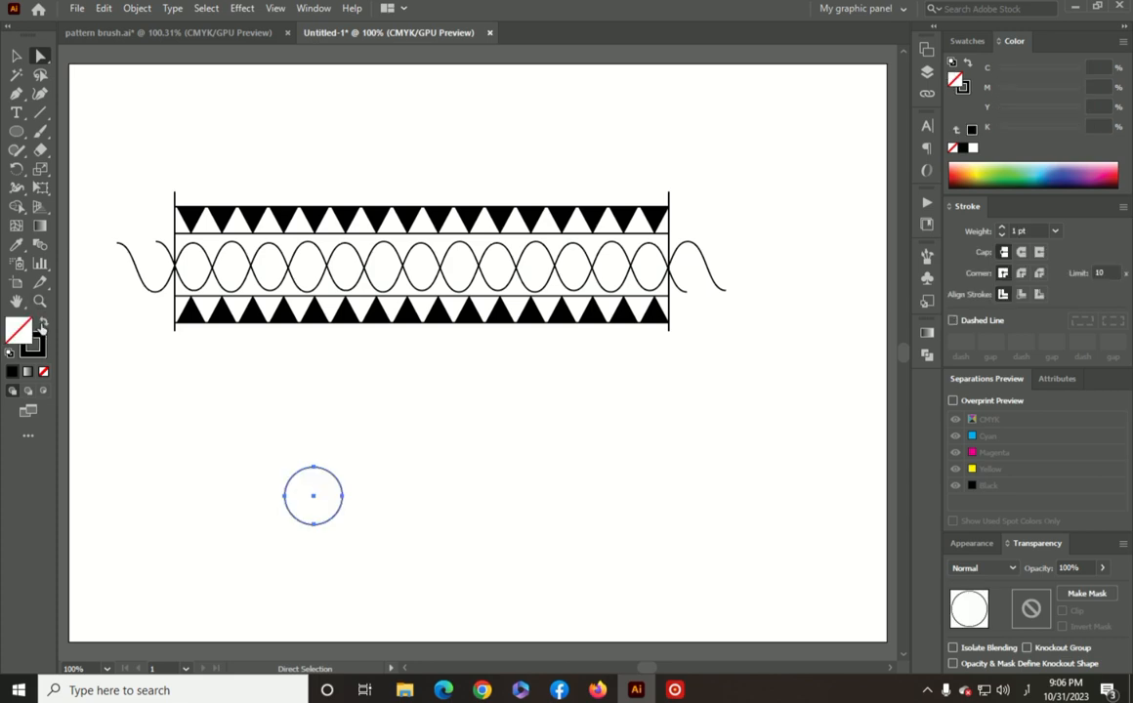
- Pull the circle's top anchor point straight up to stretch the shape into an elongated drop
{"action": "left_click", "coordinate": [313, 468]}
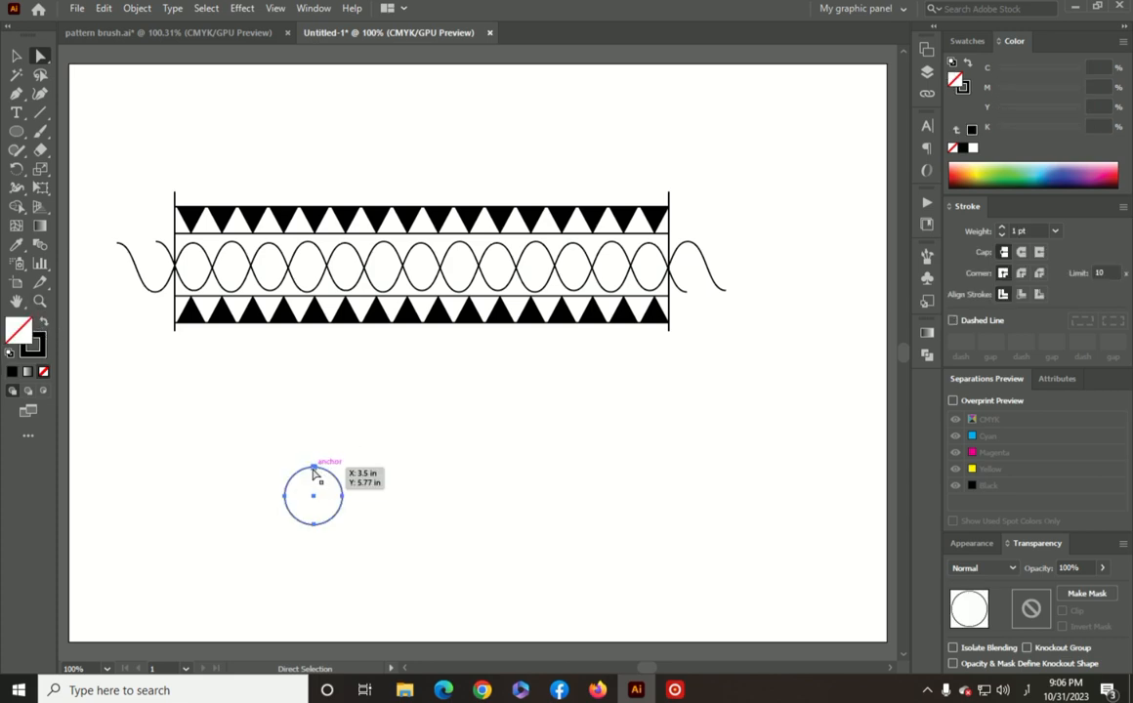
{"action": "left_click", "coordinate": [309, 455]}
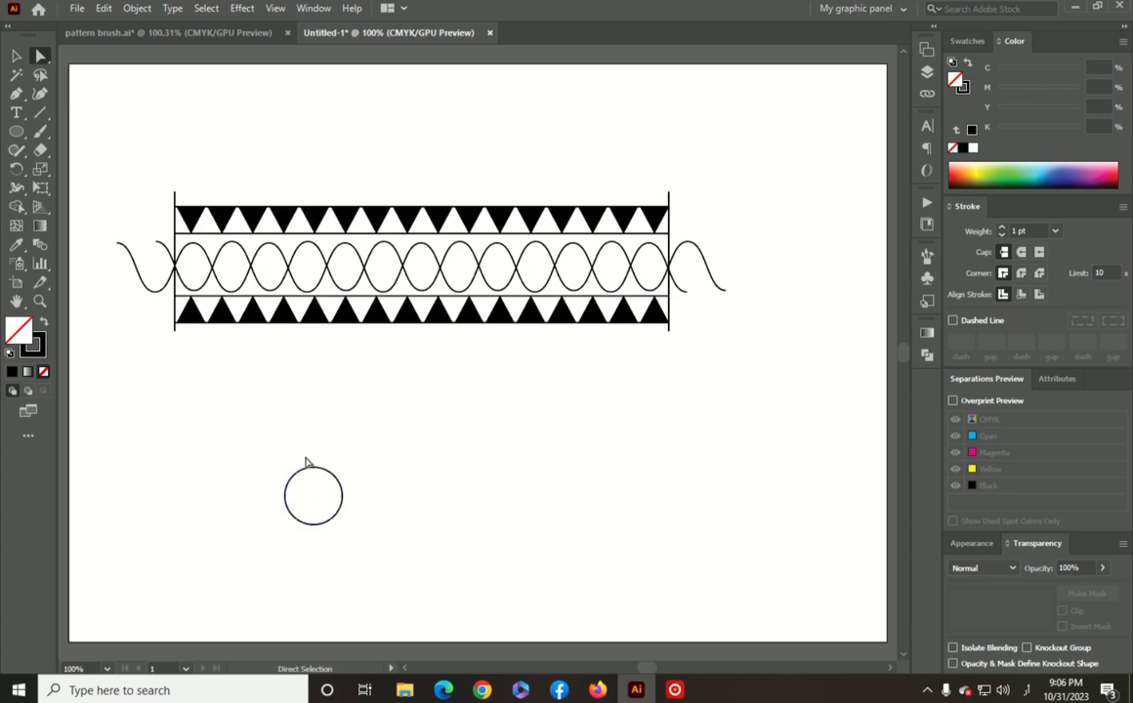
{"action": "left_click_drag", "start_coordinate": [323, 472], "coordinate": [313, 393]}
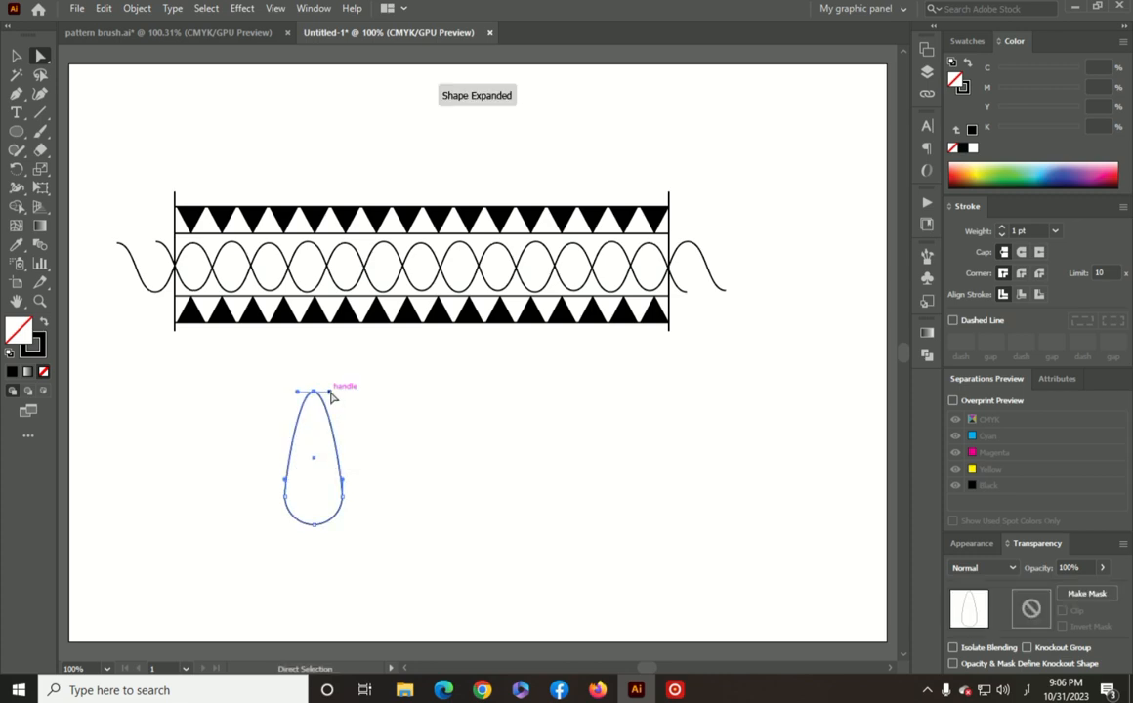
- Collapse the top anchor's handles to give the drop a sharp tip, and fill the shape solid black
{"action": "key", "text": "ctrl+plus"}
{"action": "key", "text": "ctrl+plus"}
{"action": "key", "text": "ctrl+plus"}
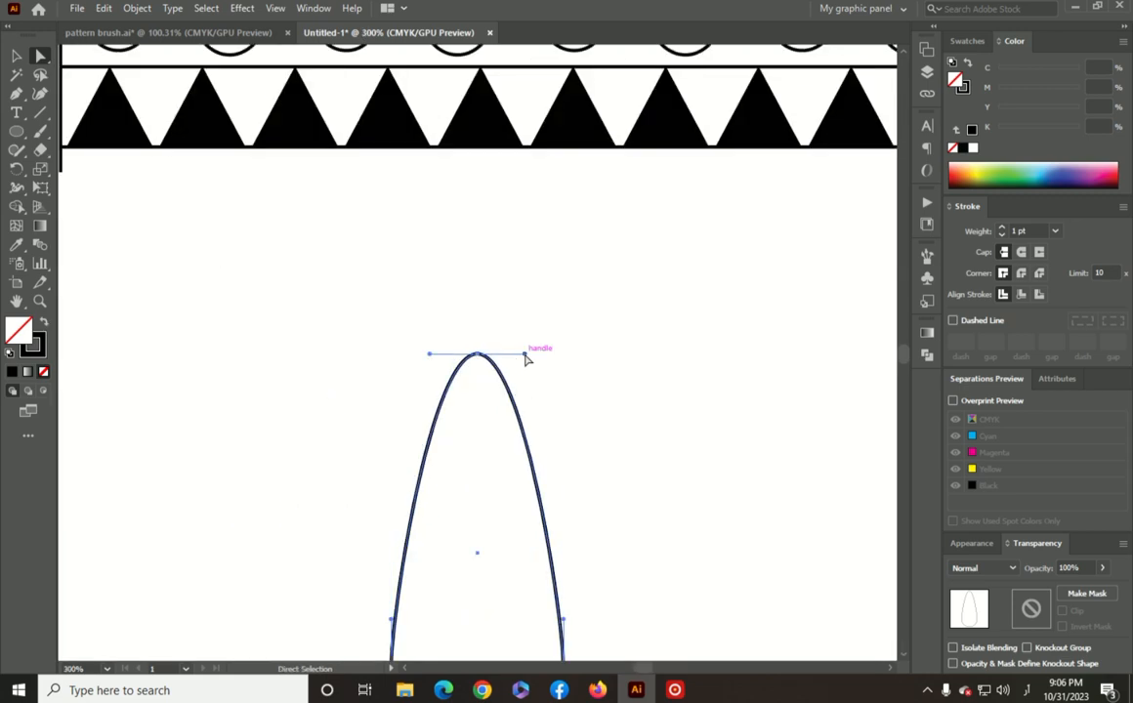
{"action": "left_click_drag", "start_coordinate": [525, 354], "coordinate": [478, 360]}
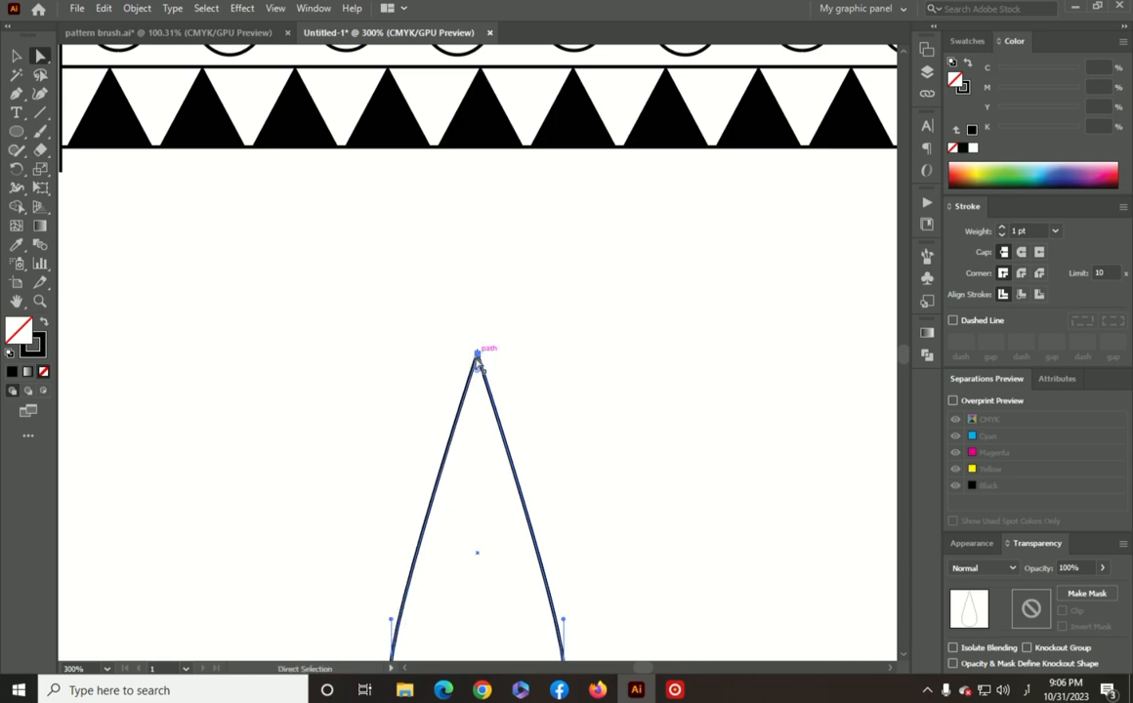
{"action": "key", "text": "ctrl+minus"}
{"action": "key", "text": "ctrl+minus"}
{"action": "key", "text": "ctrl+minus"}
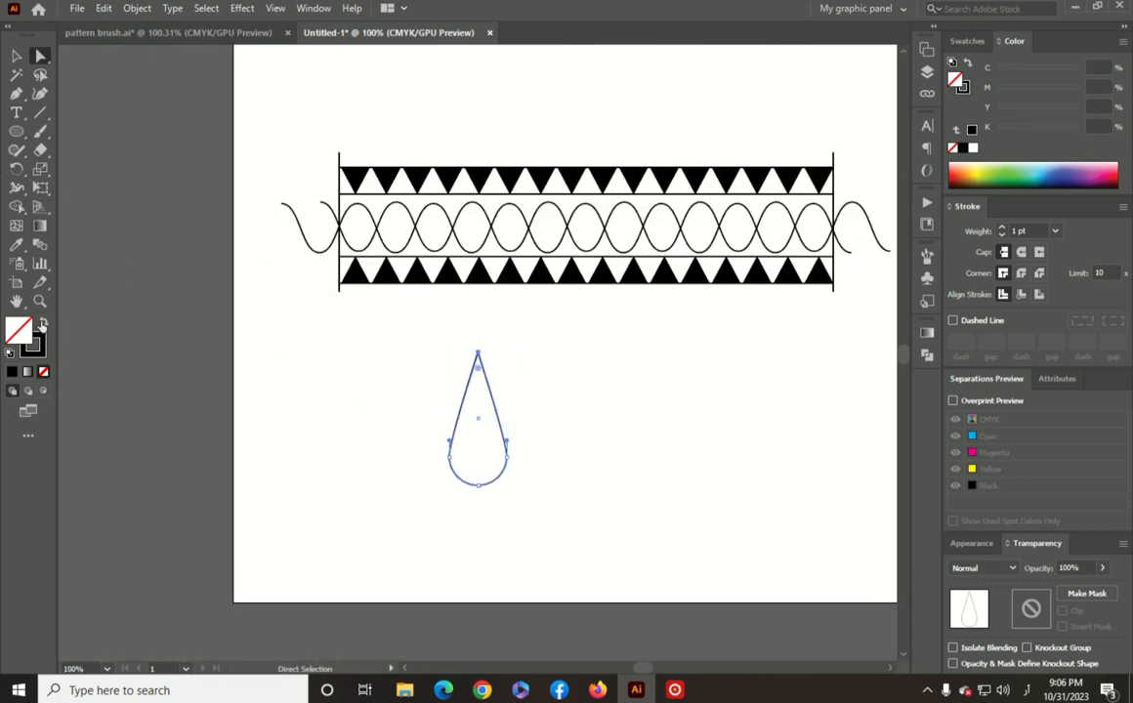
{"action": "left_click", "coordinate": [42, 323]}
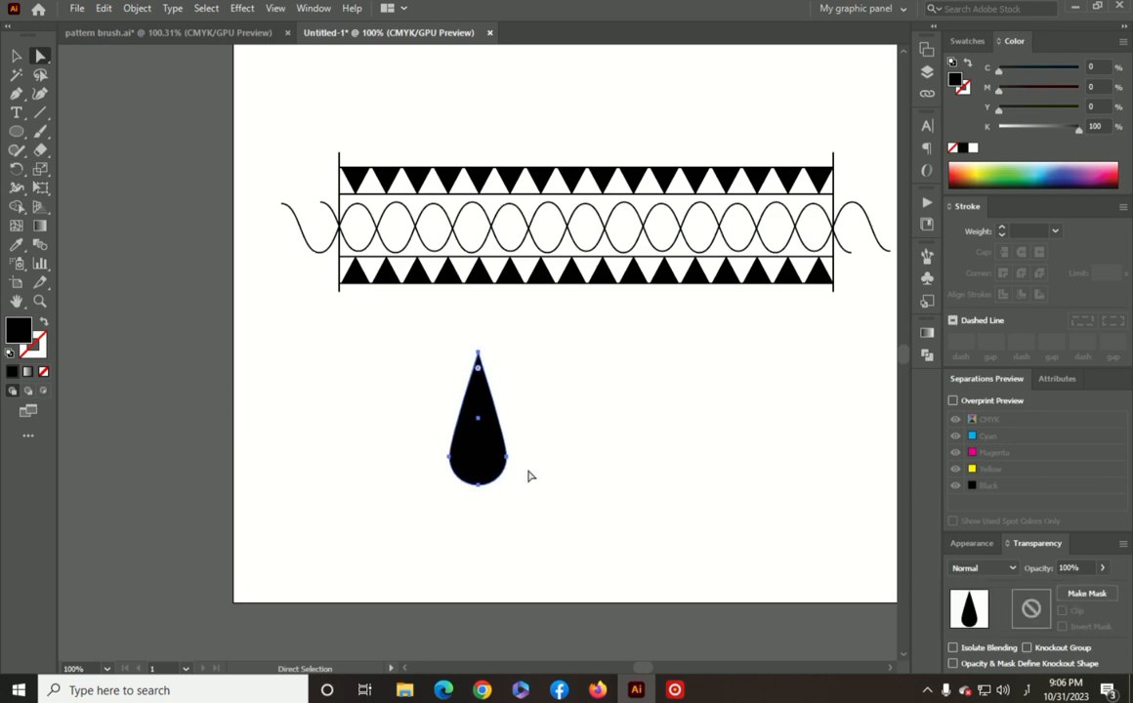
- Create a copy of the teardrop reflected across the horizontal axis and place it directly below the original, leaving a small gap
{"action": "left_click", "coordinate": [14, 58]}
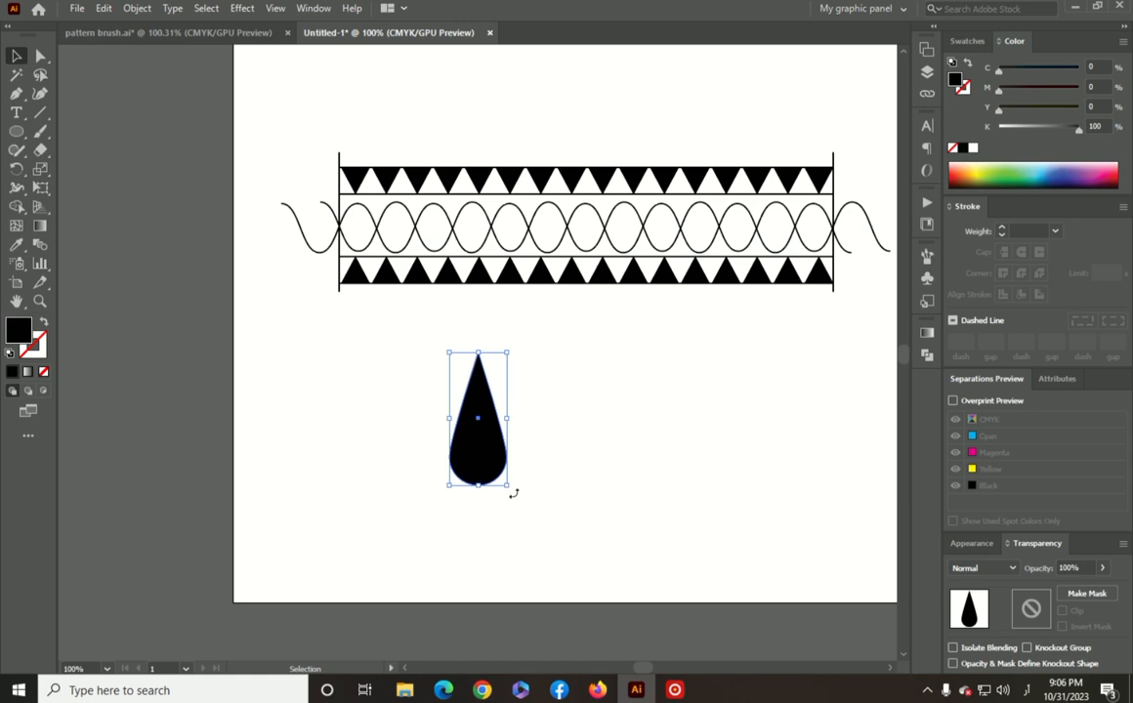
{"action": "right_click", "coordinate": [488, 422]}
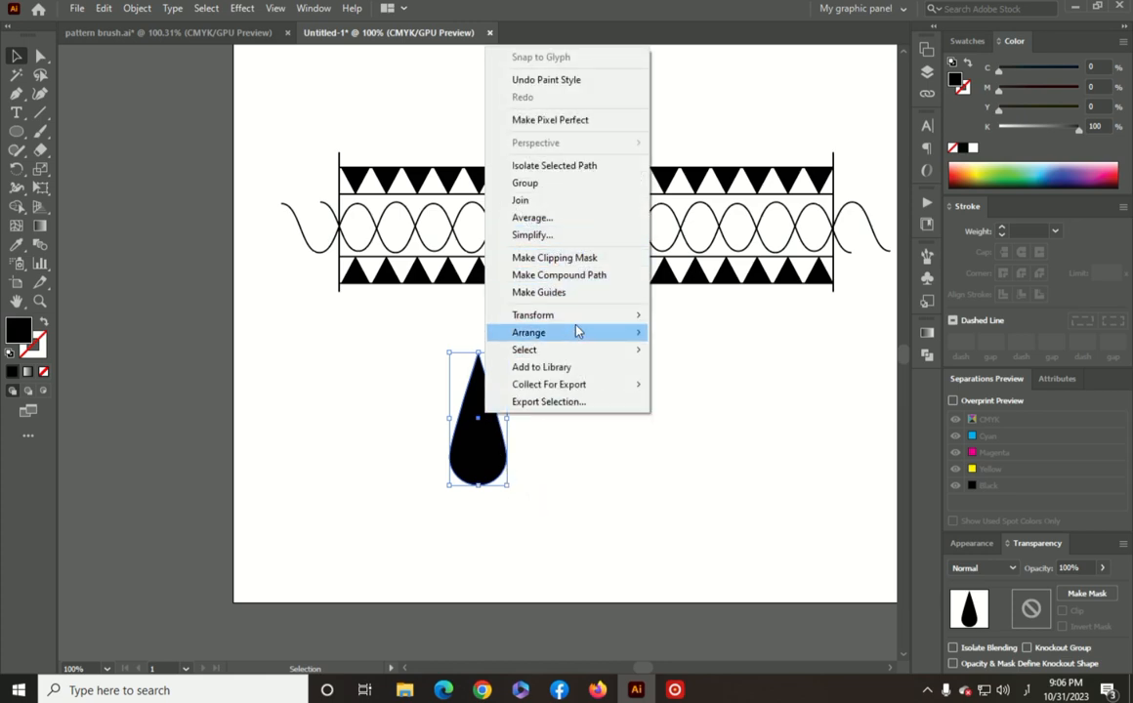
{"action": "mouse_move", "coordinate": [582, 320]}
{"action": "left_click", "coordinate": [689, 372]}
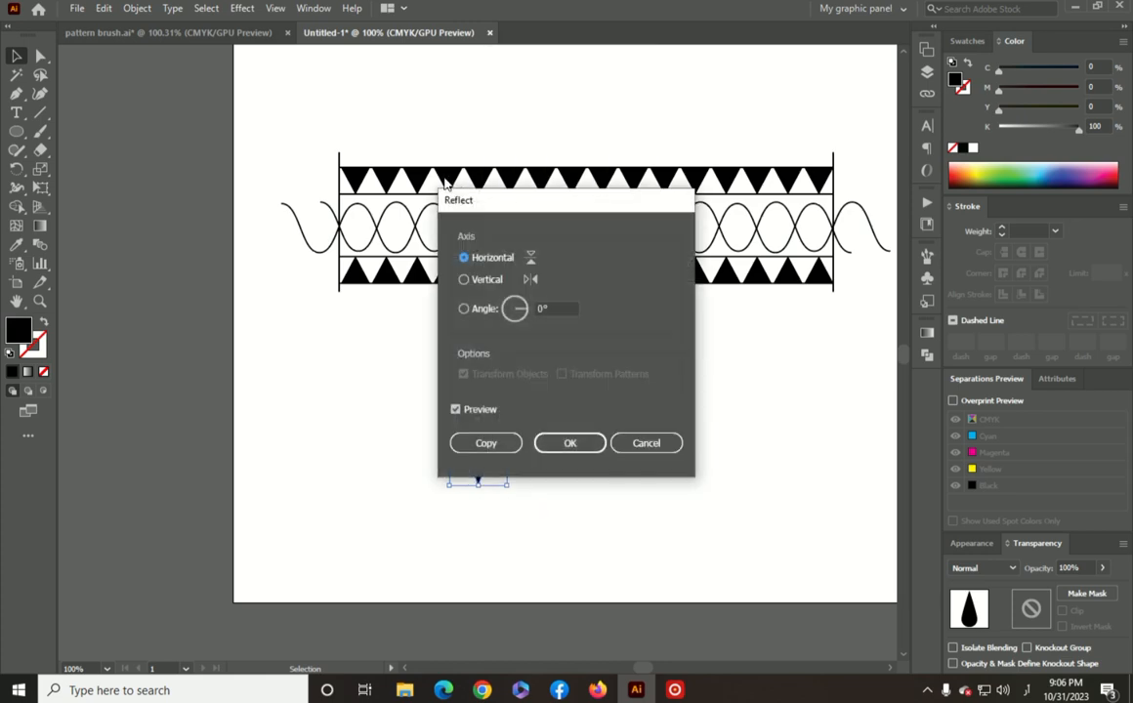
{"action": "left_click_drag", "start_coordinate": [481, 209], "coordinate": [689, 205]}
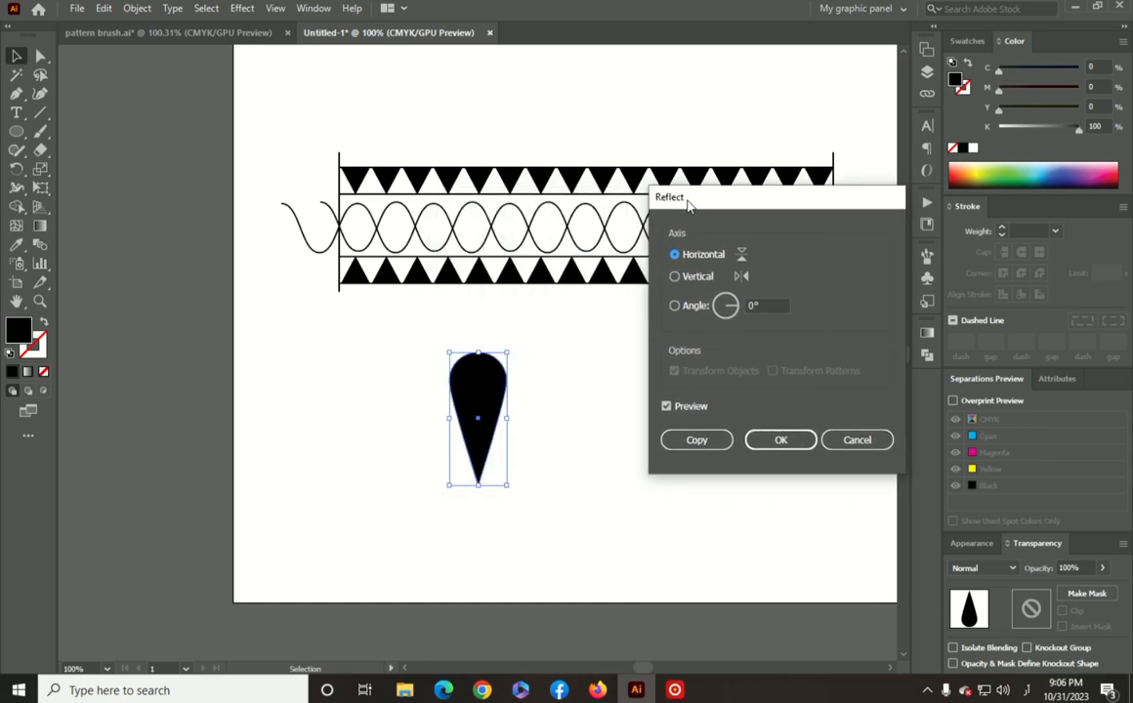
{"action": "left_click", "coordinate": [696, 439]}
{"action": "left_click_drag", "start_coordinate": [481, 381], "coordinate": [481, 522]}
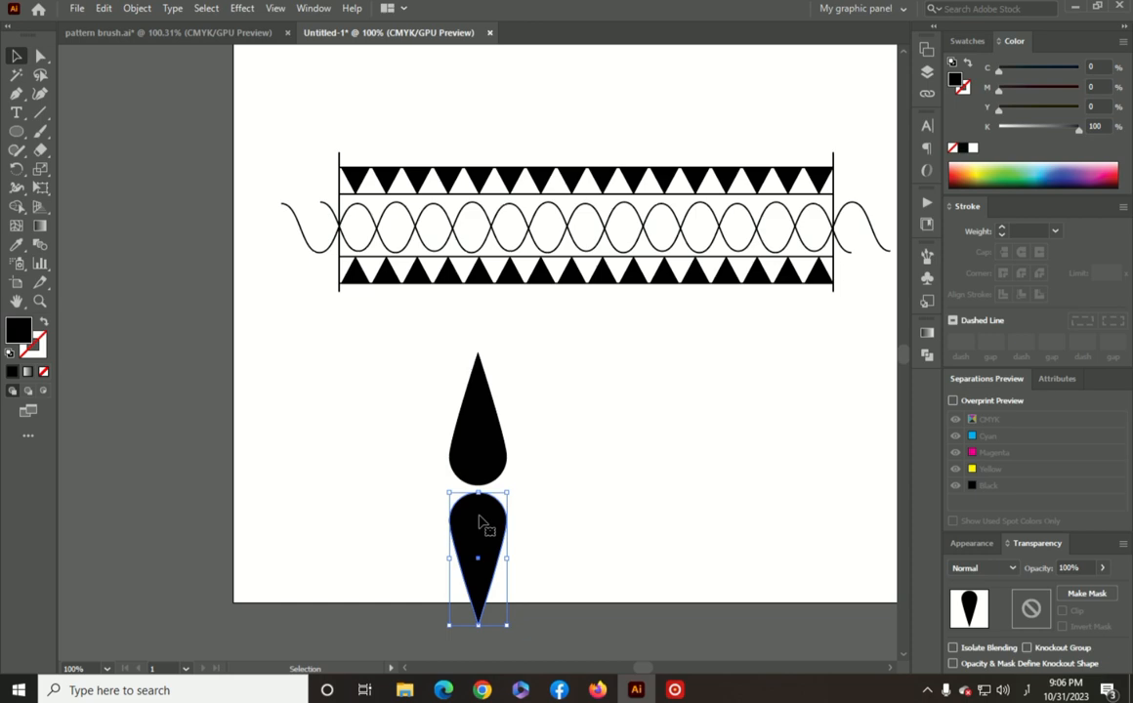
- Move the teardrop pair up just below the border and overlay a copy of it rotated 90 degrees to form a cross
{"action": "key", "text": "ctrl+a"}
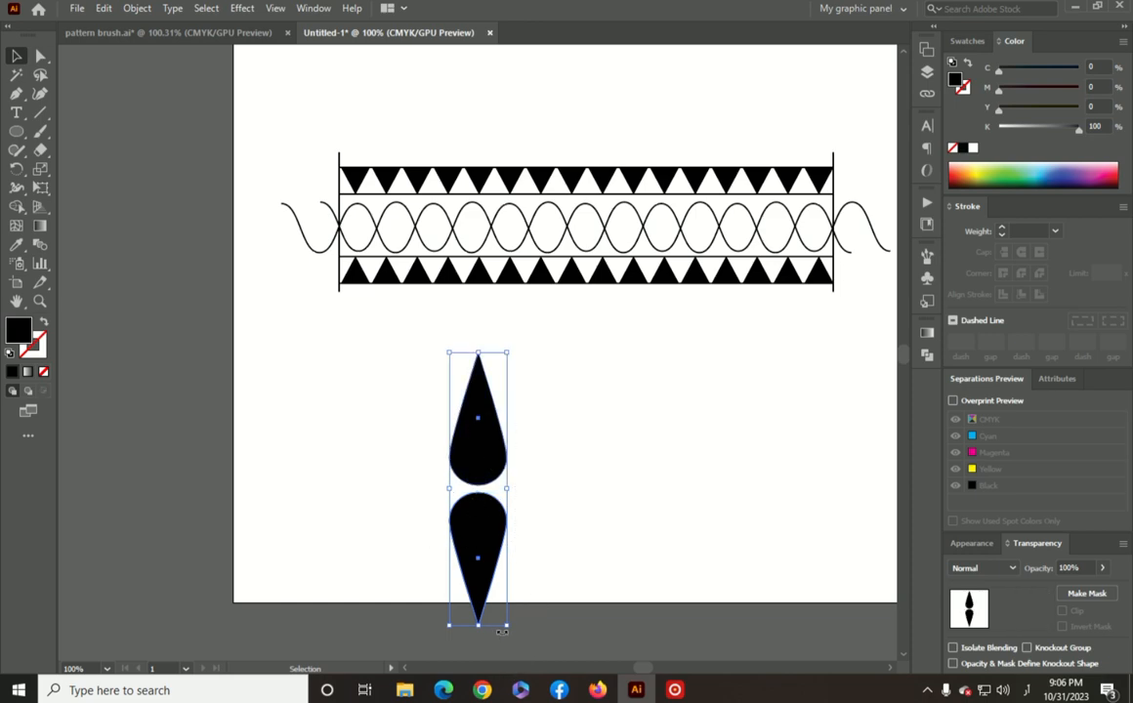
{"action": "left_click_drag", "start_coordinate": [471, 536], "coordinate": [477, 486]}
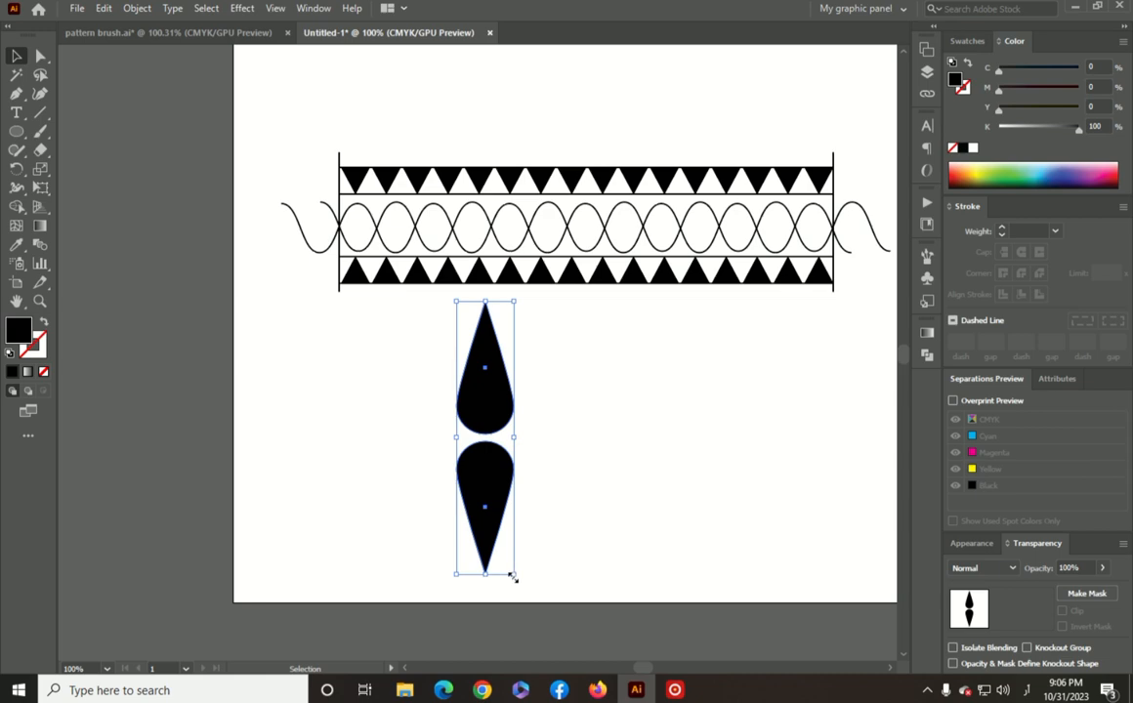
{"action": "left_click", "coordinate": [102, 8]}
{"action": "left_click", "coordinate": [124, 86]}
{"action": "left_click", "coordinate": [104, 10]}
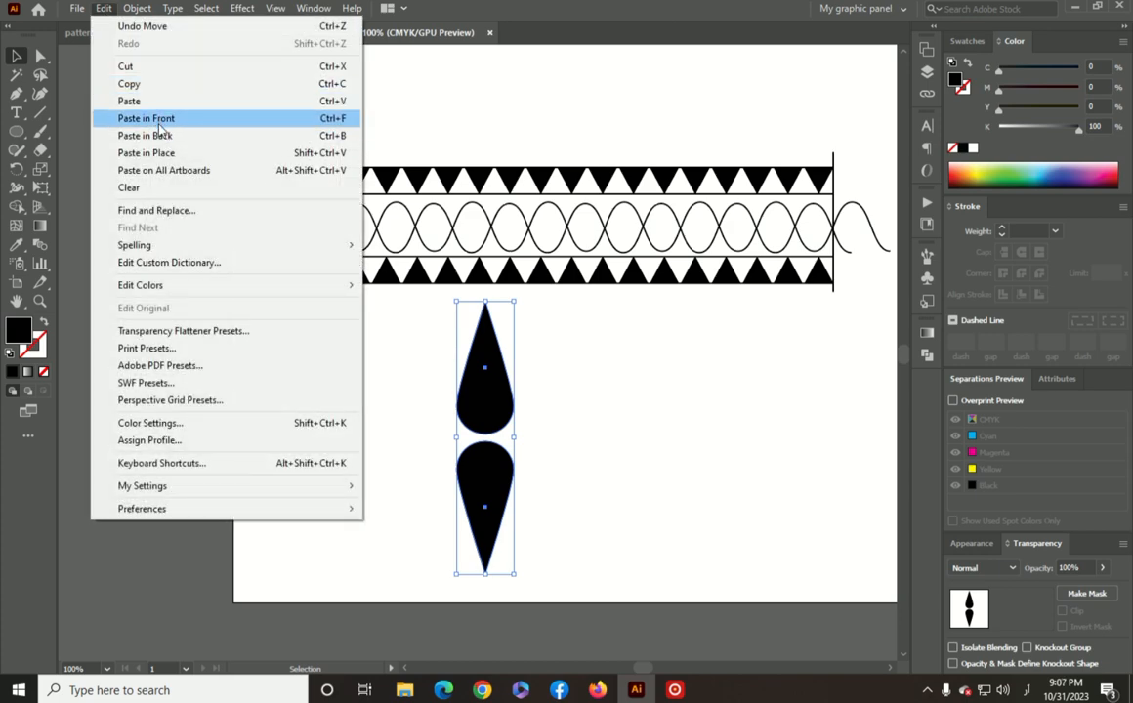
{"action": "left_click", "coordinate": [159, 122]}
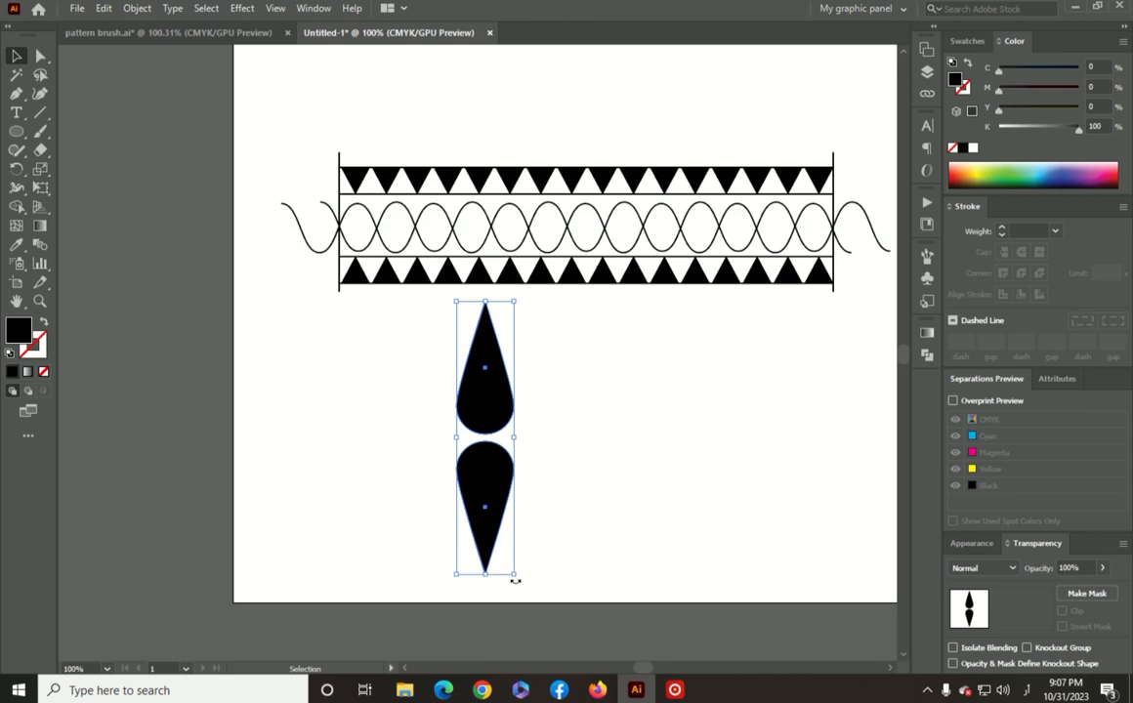
{"action": "left_click_drag", "start_coordinate": [515, 580], "coordinate": [351, 469]}
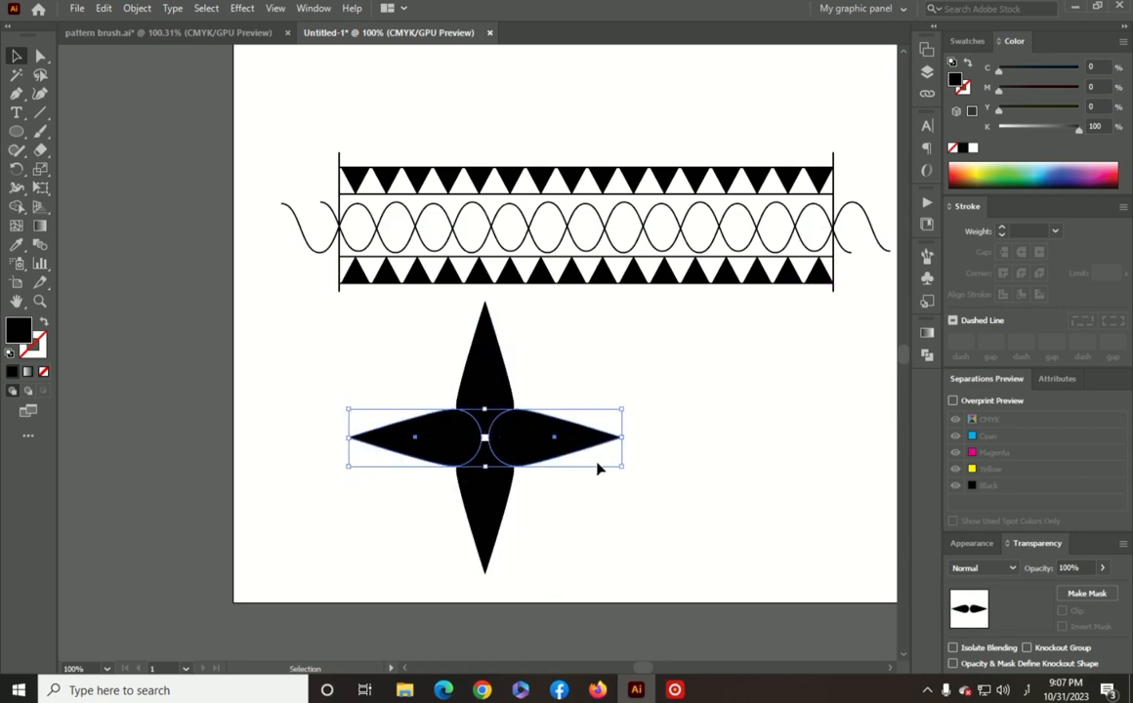
- Nudge the cross's left teardrop outward until its round end clears the vertical teardrops
{"action": "left_click", "coordinate": [342, 518]}
{"action": "left_click", "coordinate": [414, 433]}
{"action": "key", "text": "Left"}
{"action": "key", "text": "Left"}
{"action": "key", "text": "Left"}
{"action": "key", "text": "Left"}
{"action": "key", "text": "Left"}
{"action": "key", "text": "Left"}
{"action": "key", "text": "Left"}
{"action": "key", "text": "Left"}
{"action": "key", "text": "Left"}
{"action": "key", "text": "Left"}
{"action": "key", "text": "Left"}
{"action": "key", "text": "Left"}
{"action": "key", "text": "Left"}
{"action": "key", "text": "Left"}
{"action": "key", "text": "Left"}
{"action": "key", "text": "Left"}
{"action": "key", "text": "Left"}
{"action": "key", "text": "Left"}
{"action": "key", "text": "Left"}
{"action": "key", "text": "Left"}
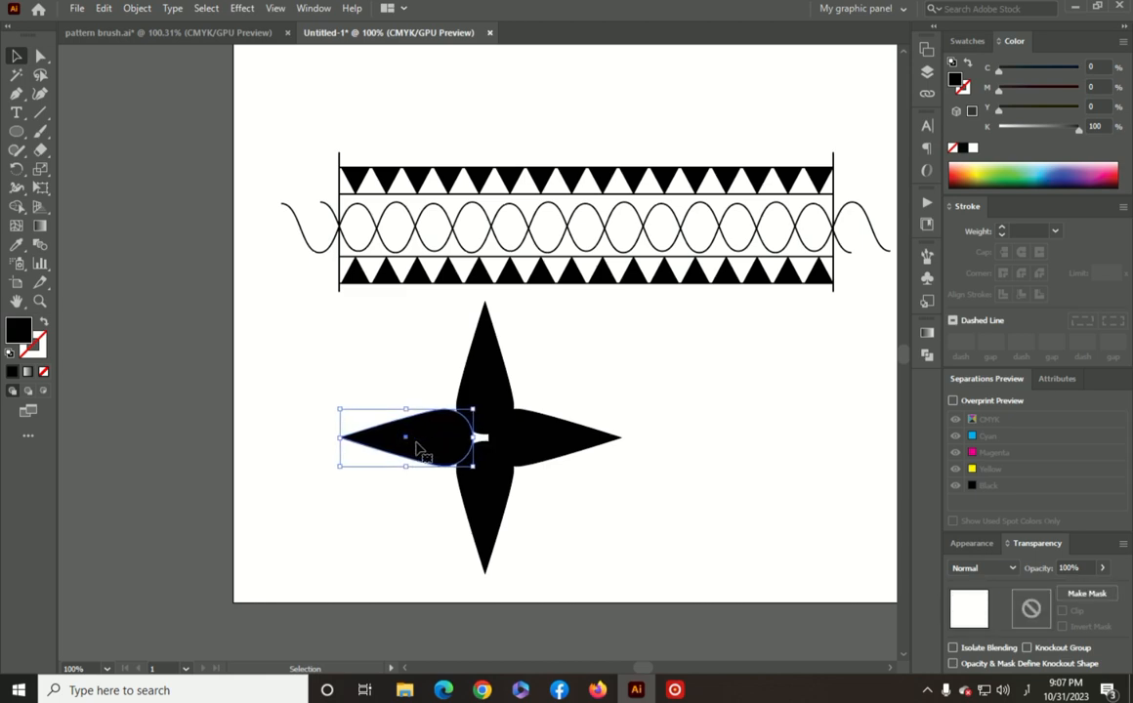
{"action": "key", "text": "Right"}
{"action": "key", "text": "Right"}
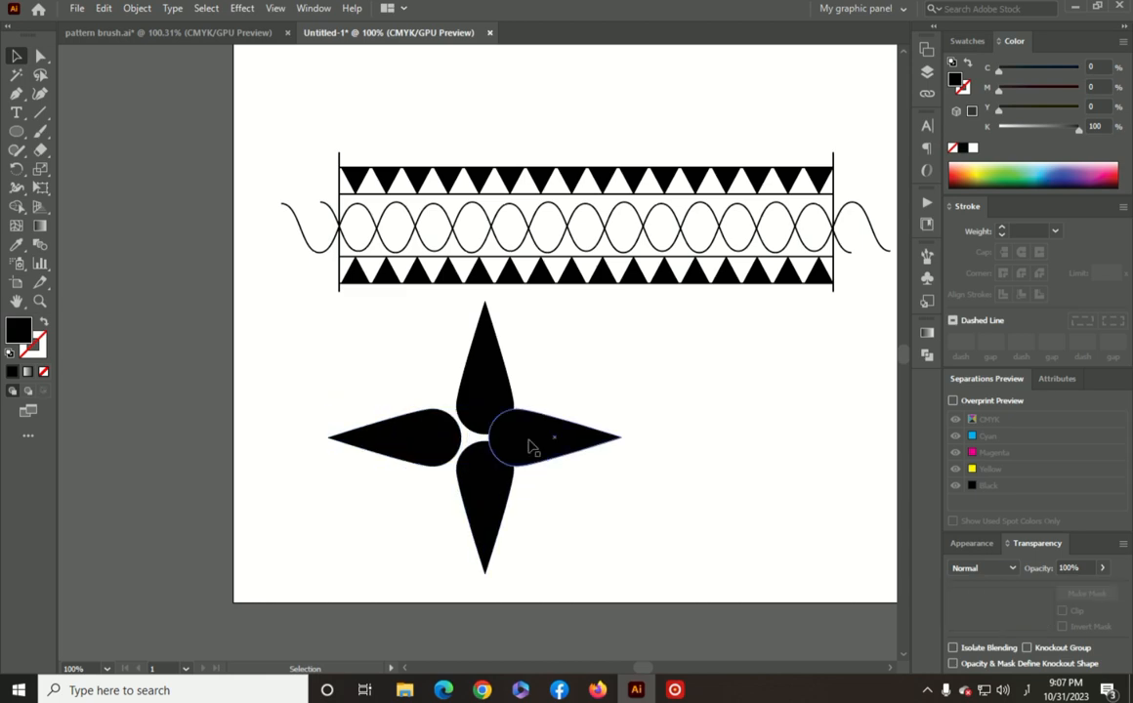
- Nudge the cross's right teardrop outward to match the gap on the opposite side of the four-petal motif
{"action": "left_click", "coordinate": [539, 438]}
{"action": "key", "text": "Right"}
{"action": "key", "text": "Right"}
{"action": "key", "text": "Right"}
{"action": "key", "text": "Right"}
{"action": "key", "text": "Right"}
{"action": "key", "text": "Right"}
{"action": "key", "text": "Right"}
{"action": "key", "text": "Right"}
{"action": "key", "text": "Right"}
{"action": "key", "text": "Right"}
{"action": "key", "text": "Right"}
{"action": "key", "text": "Right"}
{"action": "key", "text": "Right"}
{"action": "key", "text": "Right"}
{"action": "key", "text": "Right"}
{"action": "key", "text": "Right"}
{"action": "key", "text": "Right"}
{"action": "key", "text": "Right"}
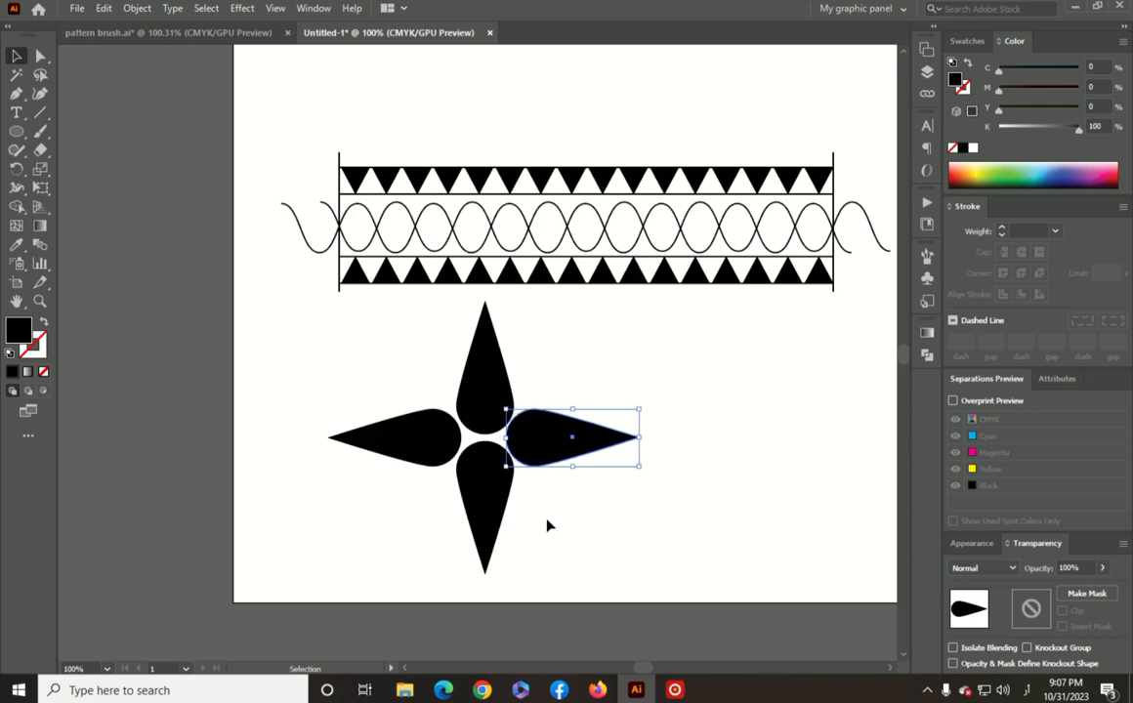
{"action": "left_click", "coordinate": [546, 528]}
{"action": "left_click", "coordinate": [538, 461]}
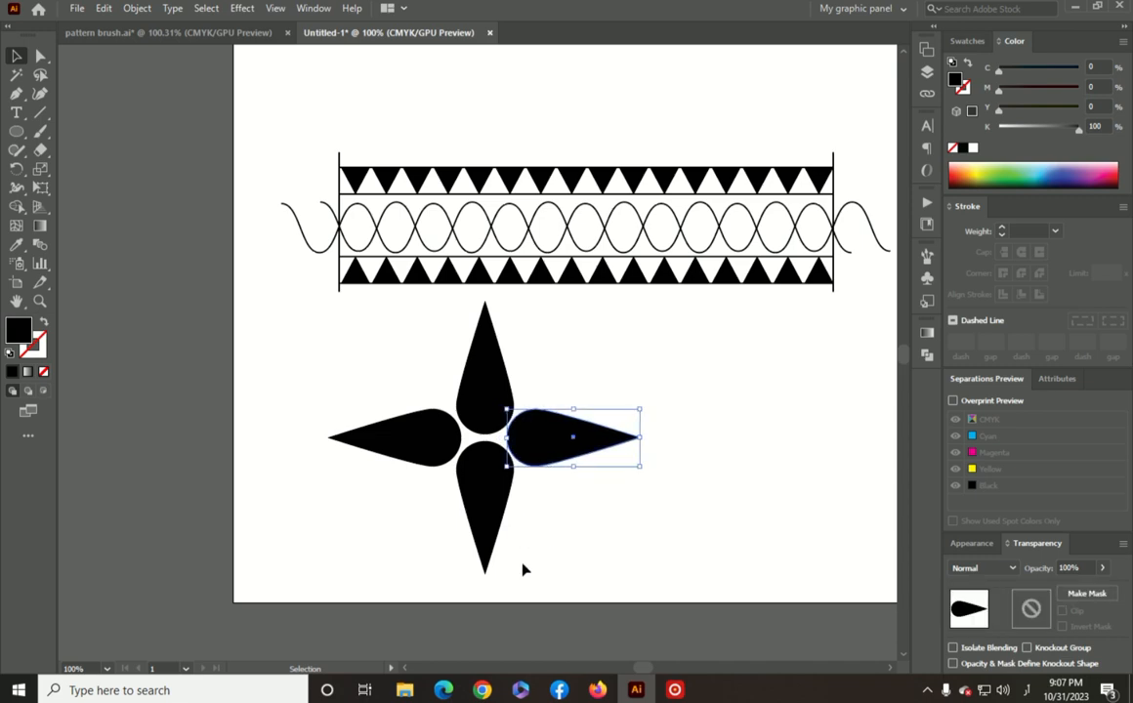
{"action": "left_click", "coordinate": [525, 571]}
{"action": "left_click", "coordinate": [542, 427]}
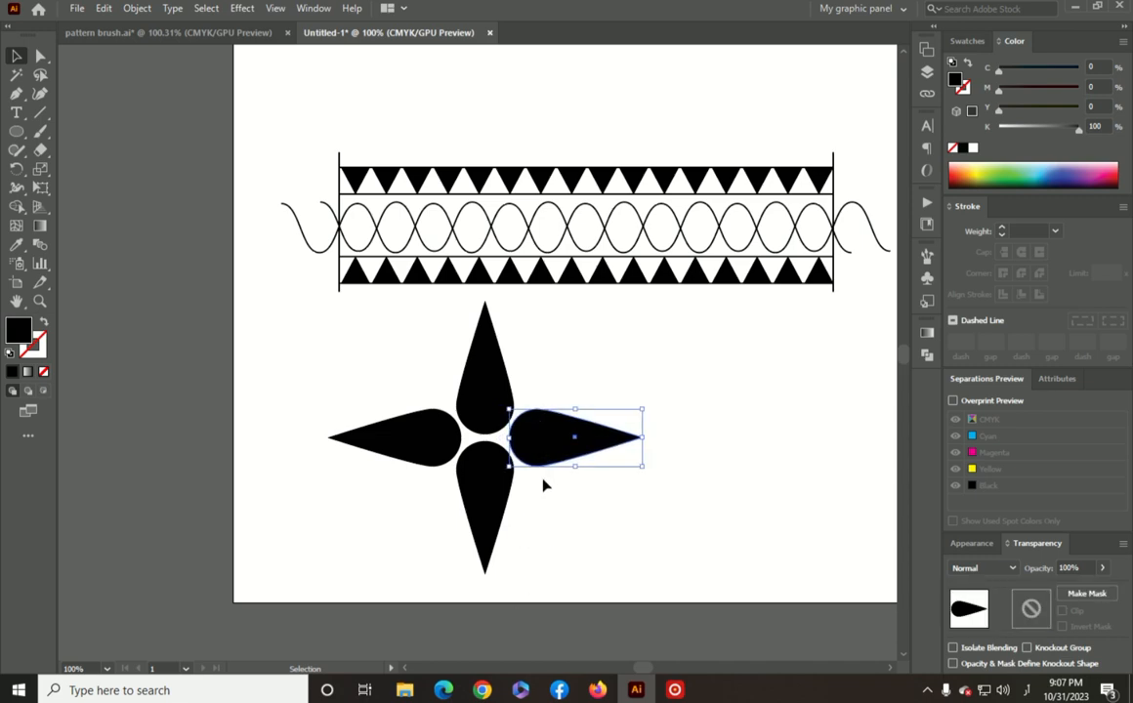
- Group the four teardrops and scale the motif down proportionally around its centre to a small flower
{"action": "left_click_drag", "start_coordinate": [354, 360], "coordinate": [600, 557]}
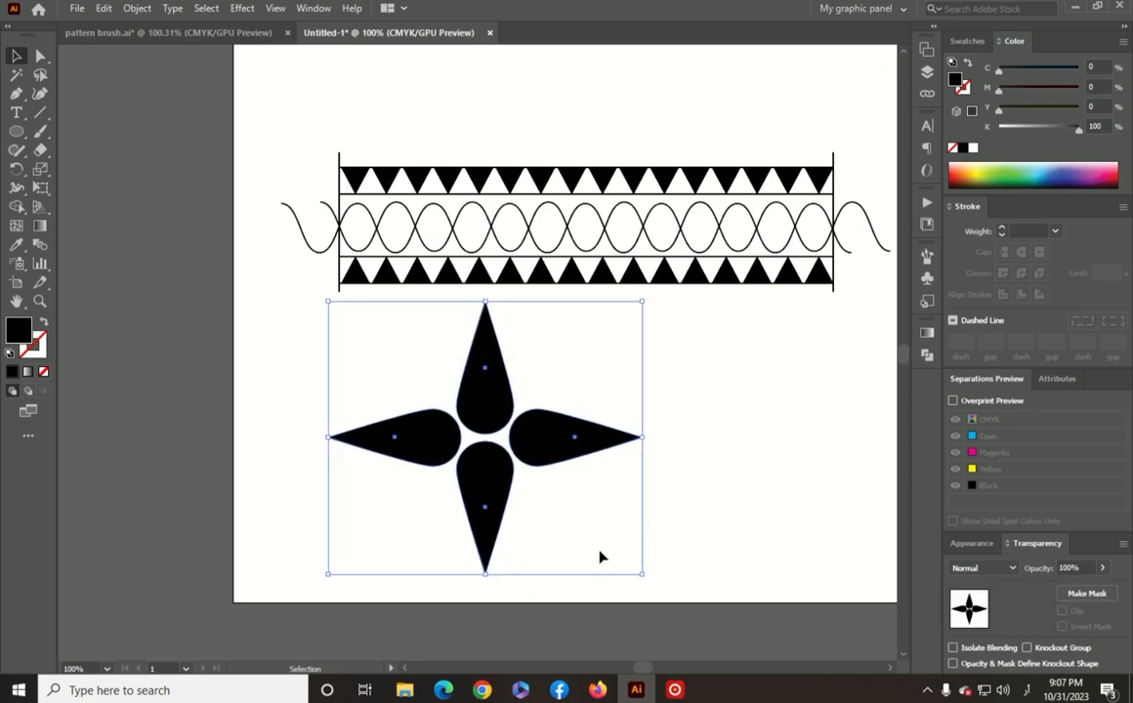
{"action": "key", "text": "ctrl+g"}
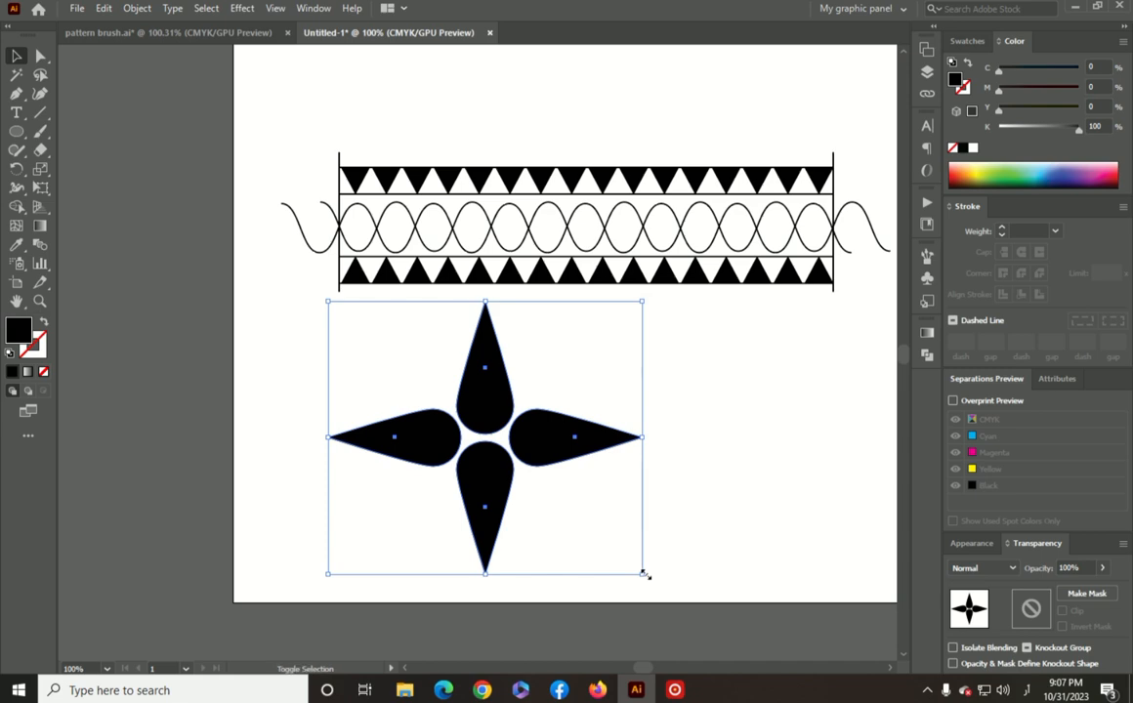
{"action": "left_click_drag", "start_coordinate": [645, 575], "coordinate": [518, 476]}
{"action": "left_click", "coordinate": [528, 472]}
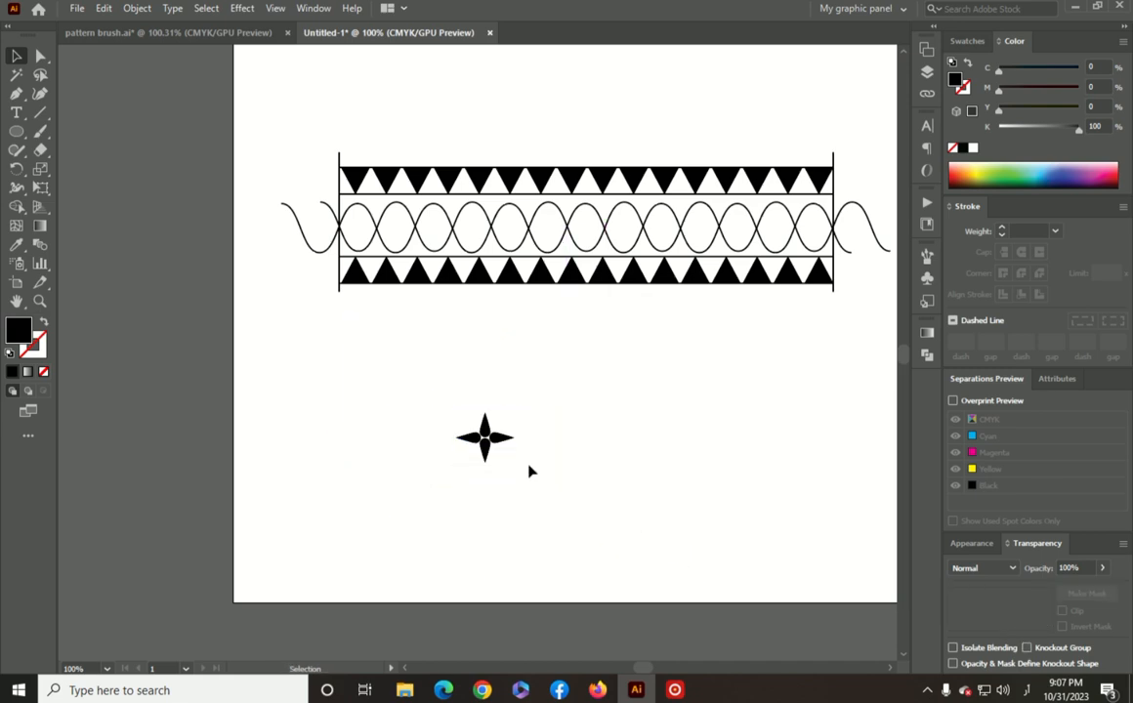
- Place the flower in the first loop of the interlaced waves, shrinking it to fit inside and centring it
{"action": "left_click", "coordinate": [484, 436]}
{"action": "key", "text": "ctrl+equal"}
{"action": "key", "text": "ctrl+equal"}
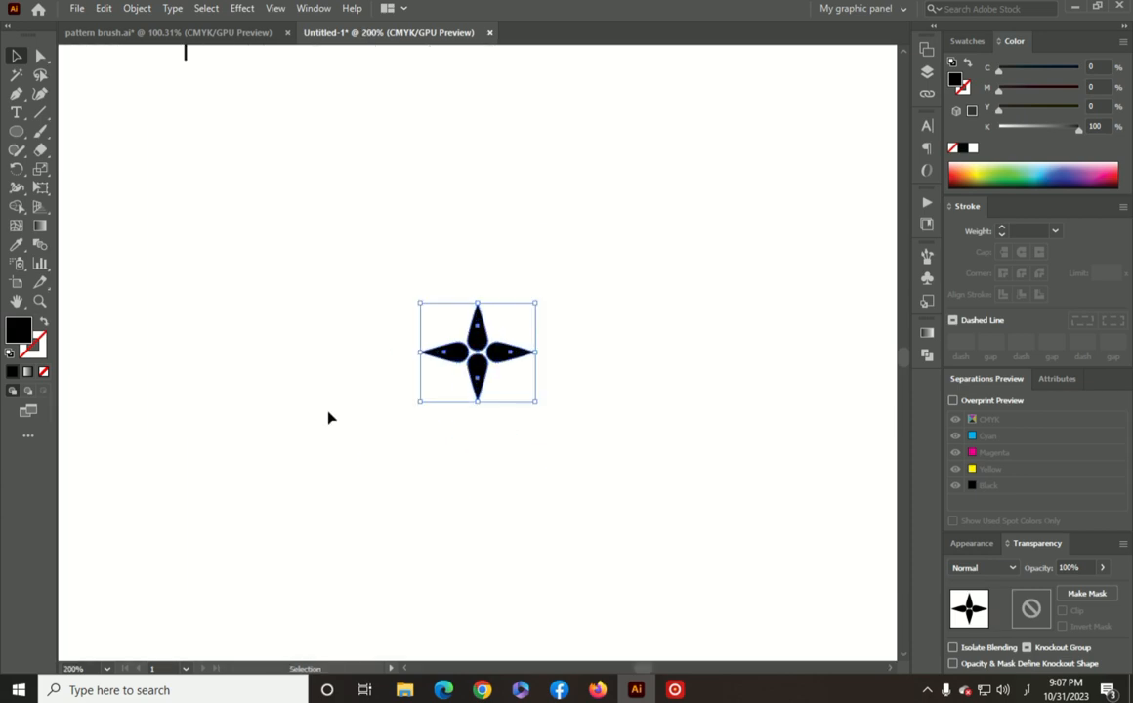
{"action": "mouse_move", "coordinate": [240, 322]}
{"action": "left_mouse_down"}
{"action": "mouse_move", "coordinate": [374, 602]}
{"action": "mouse_move", "coordinate": [296, 465]}
{"action": "mouse_move", "coordinate": [291, 524]}
{"action": "left_mouse_up"}
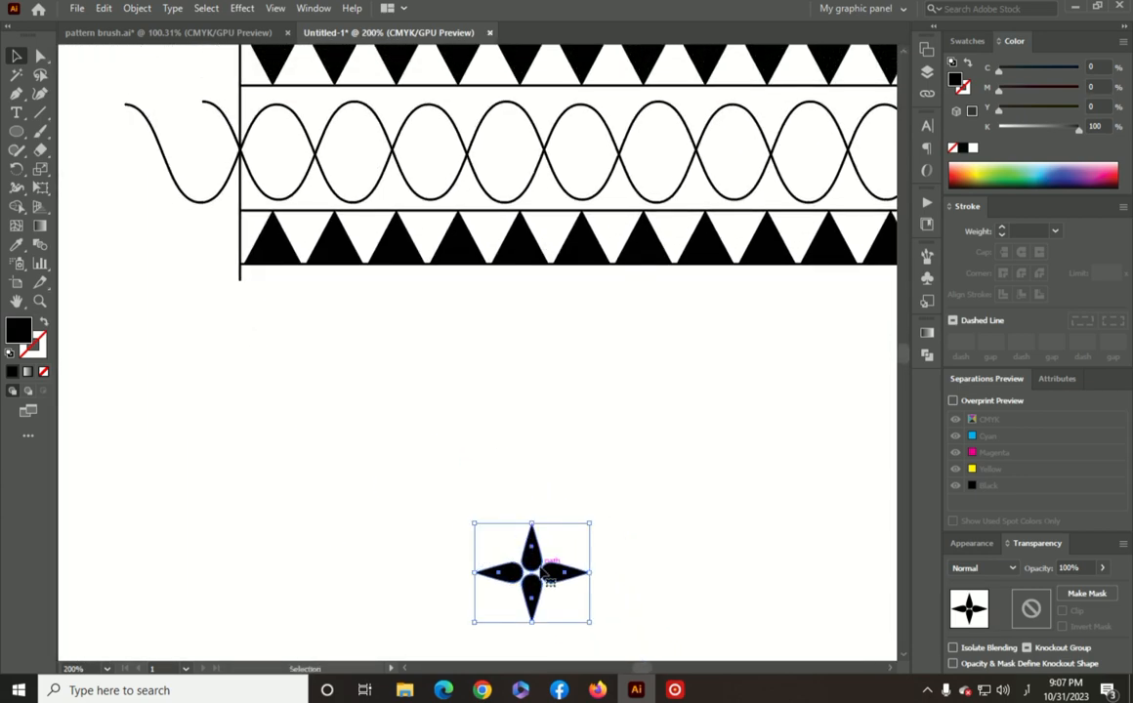
{"action": "mouse_move", "coordinate": [534, 565]}
{"action": "left_mouse_down"}
{"action": "mouse_move", "coordinate": [274, 209]}
{"action": "mouse_move", "coordinate": [282, 151]}
{"action": "left_mouse_up"}
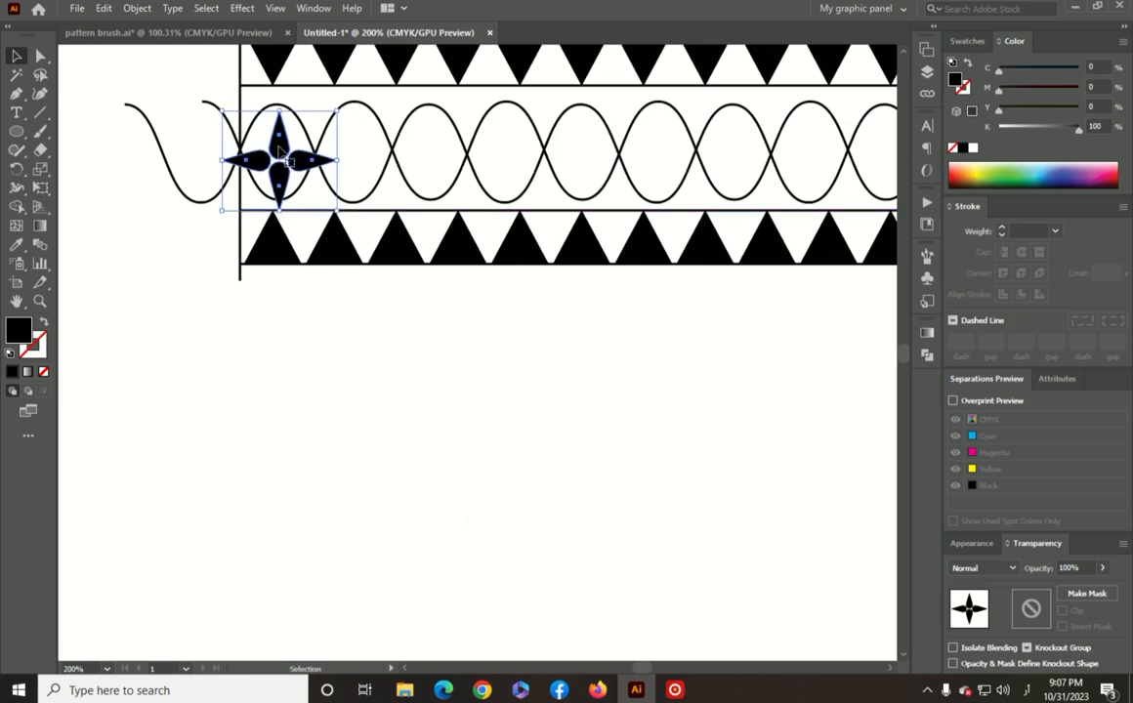
{"action": "left_click_drag", "start_coordinate": [337, 208], "coordinate": [278, 149]}
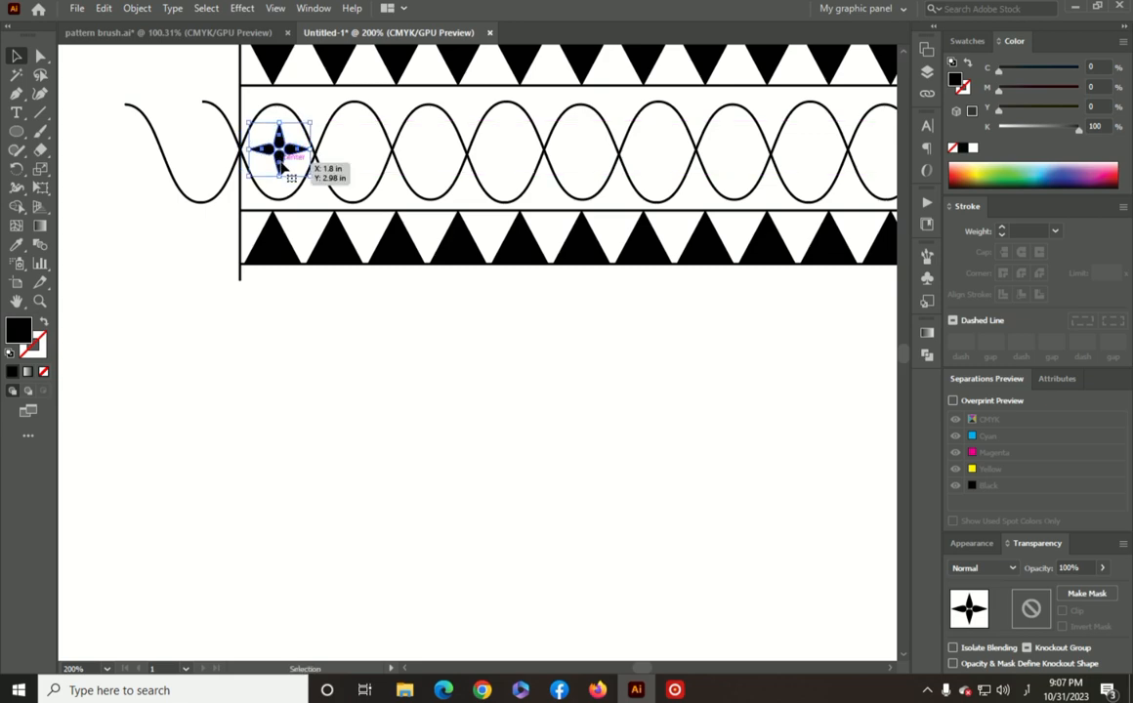
{"action": "left_click", "coordinate": [413, 328]}
{"action": "left_click", "coordinate": [280, 145]}
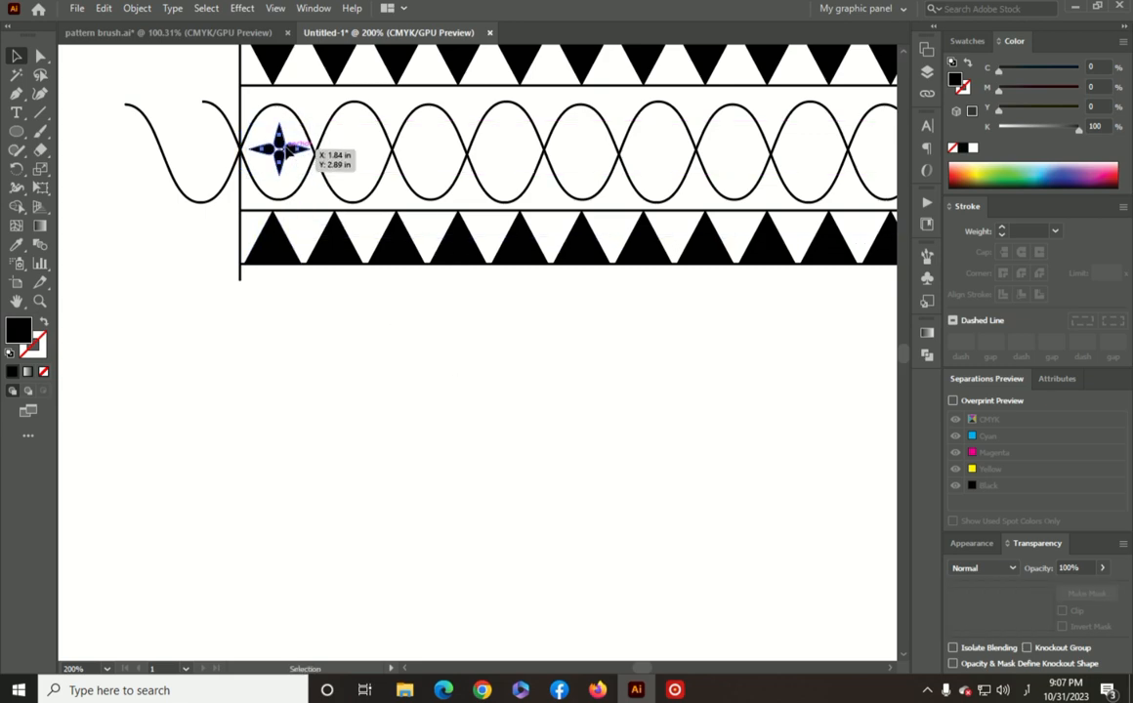
{"action": "left_click", "coordinate": [318, 330]}
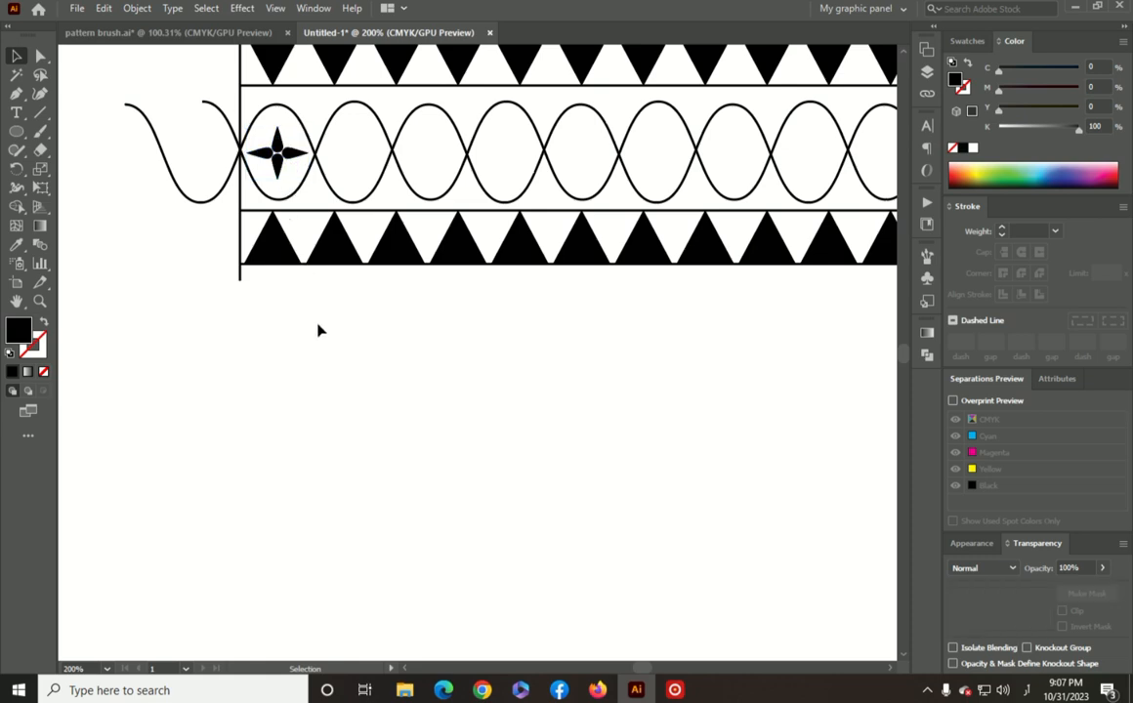
- Copy the flower horizontally into the adjacent wave loop and repeat the duplication until the first nine loops are filled
{"action": "left_click_drag", "start_coordinate": [278, 157], "coordinate": [432, 158]}
{"action": "key", "text": "ctrl+d"}
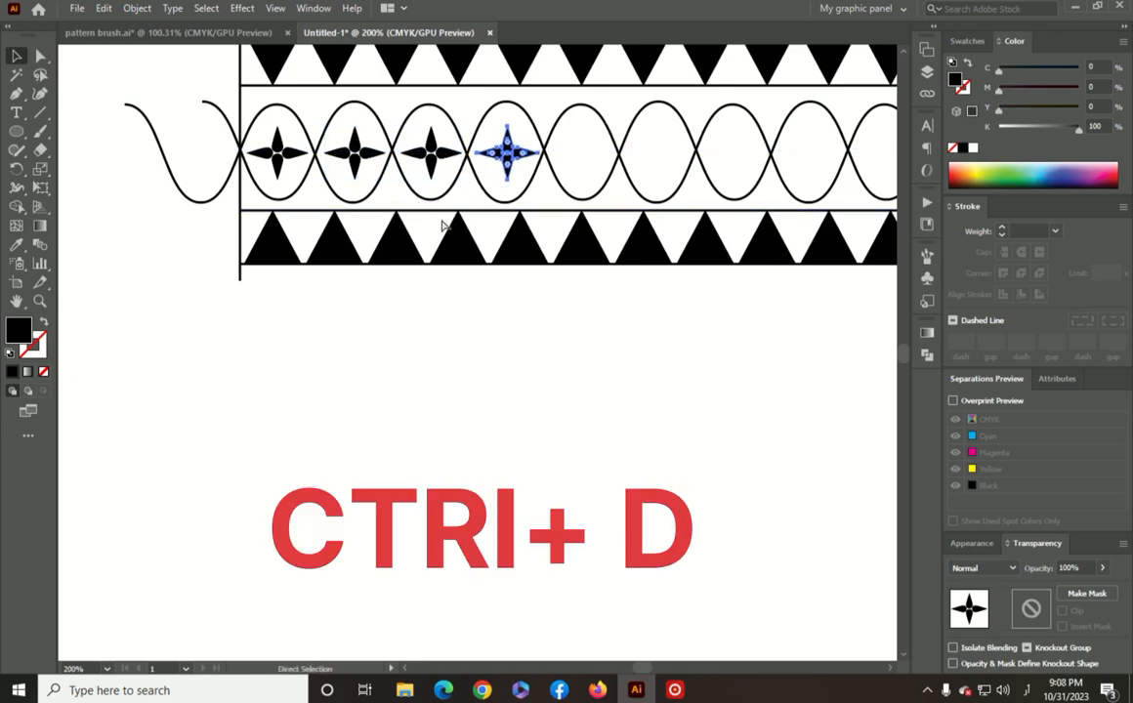
{"action": "key", "text": "ctrl+d"}
{"action": "key", "text": "ctrl+d"}
{"action": "key", "text": "ctrl+d"}
{"action": "key", "text": "ctrl+d"}
{"action": "key", "text": "ctrl+d"}
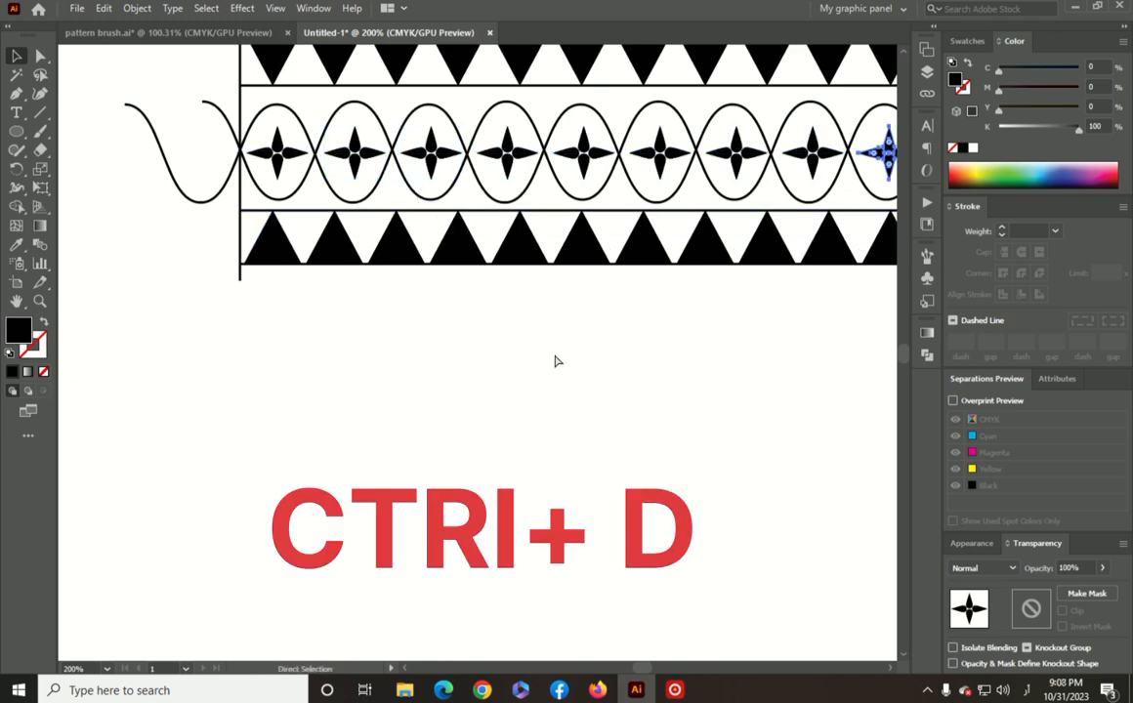
- Shift the seventh and eighth flowers slightly left to centre them in their wave loops
{"action": "left_click_drag", "start_coordinate": [653, 361], "coordinate": [604, 363]}
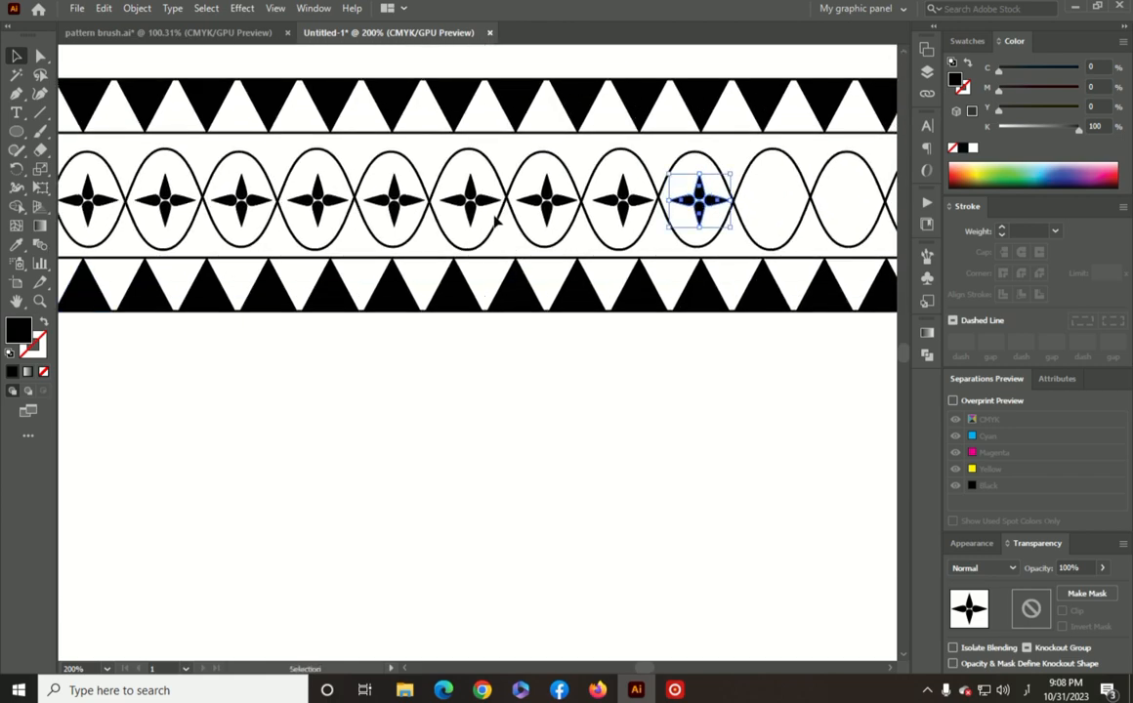
{"action": "left_click", "coordinate": [547, 203]}
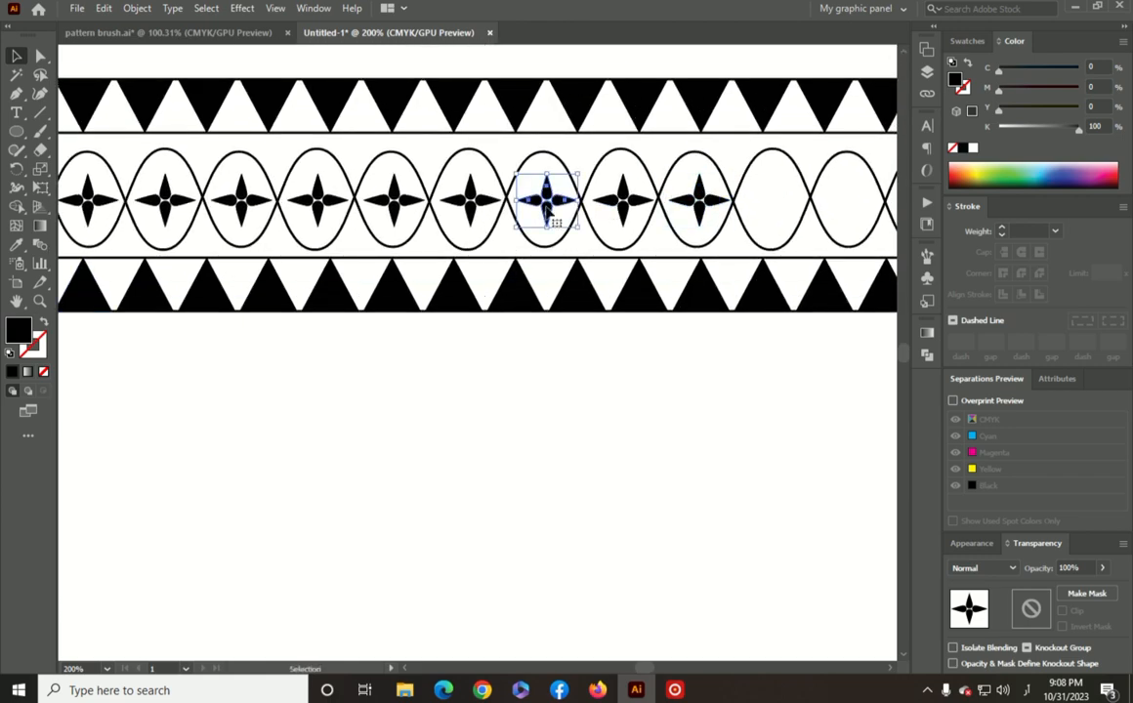
{"action": "left_click_drag", "start_coordinate": [547, 209], "coordinate": [545, 209]}
{"action": "left_click_drag", "start_coordinate": [626, 210], "coordinate": [624, 210]}
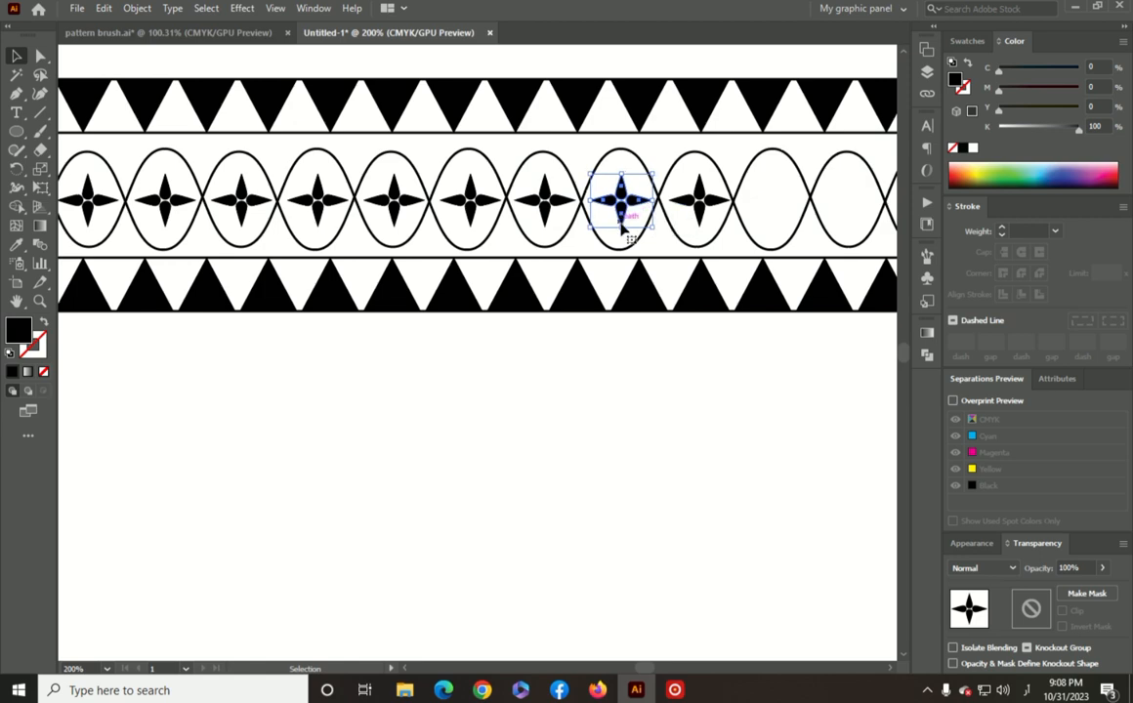
- Copy the ninth flower into the next wave loop and repeat the duplication through the last loop before the right boundary line
{"action": "left_click_drag", "start_coordinate": [700, 212], "coordinate": [777, 222]}
{"action": "left_click_drag", "start_coordinate": [799, 357], "coordinate": [564, 435]}
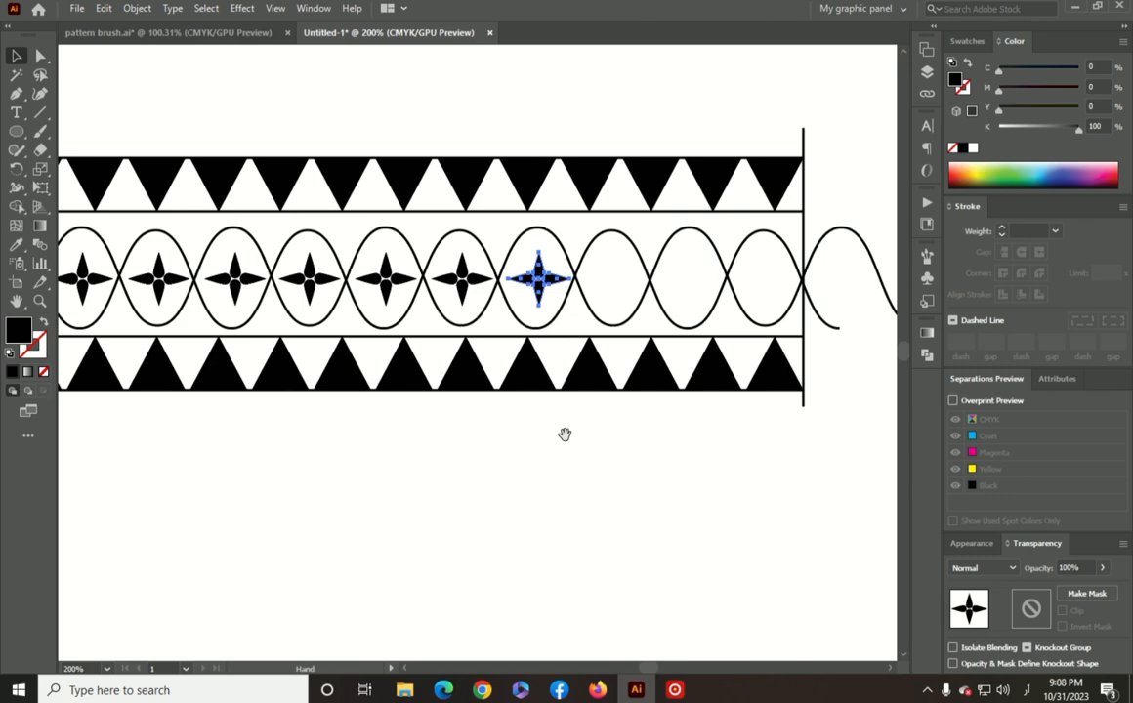
{"action": "key", "text": "ctrl+d"}
{"action": "key", "text": "ctrl+d"}
{"action": "key", "text": "ctrl+d"}
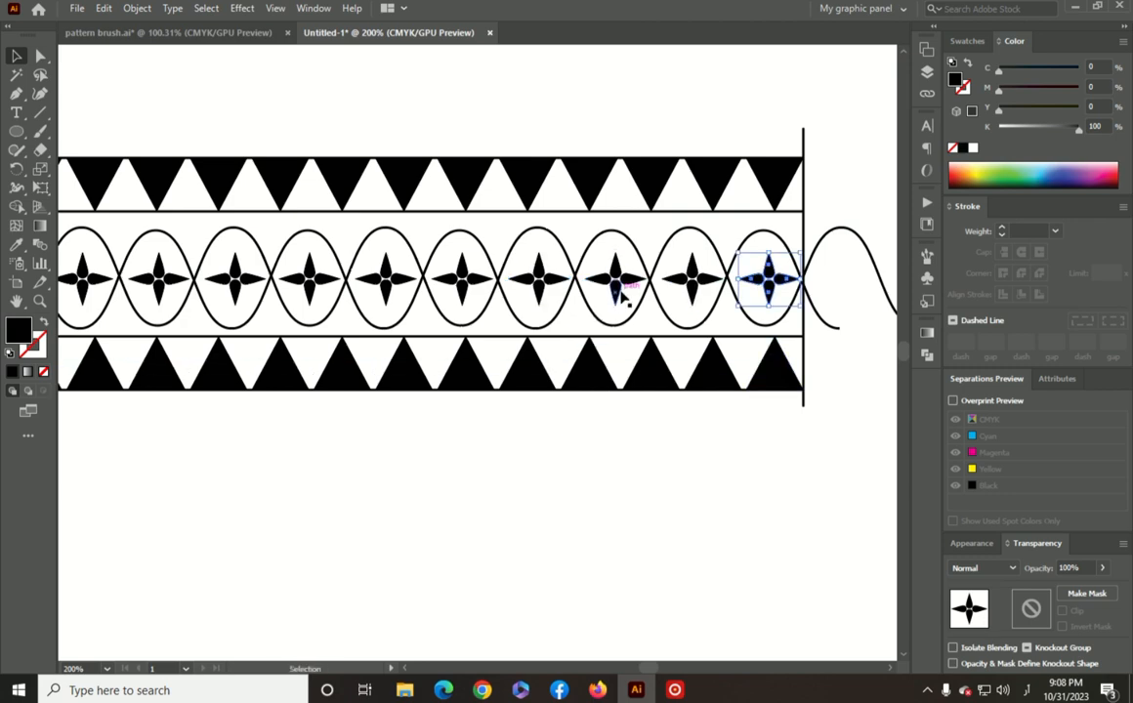
- Shift the last three flowers slightly left so each sits centred in its wave loop
{"action": "left_click", "coordinate": [616, 285]}
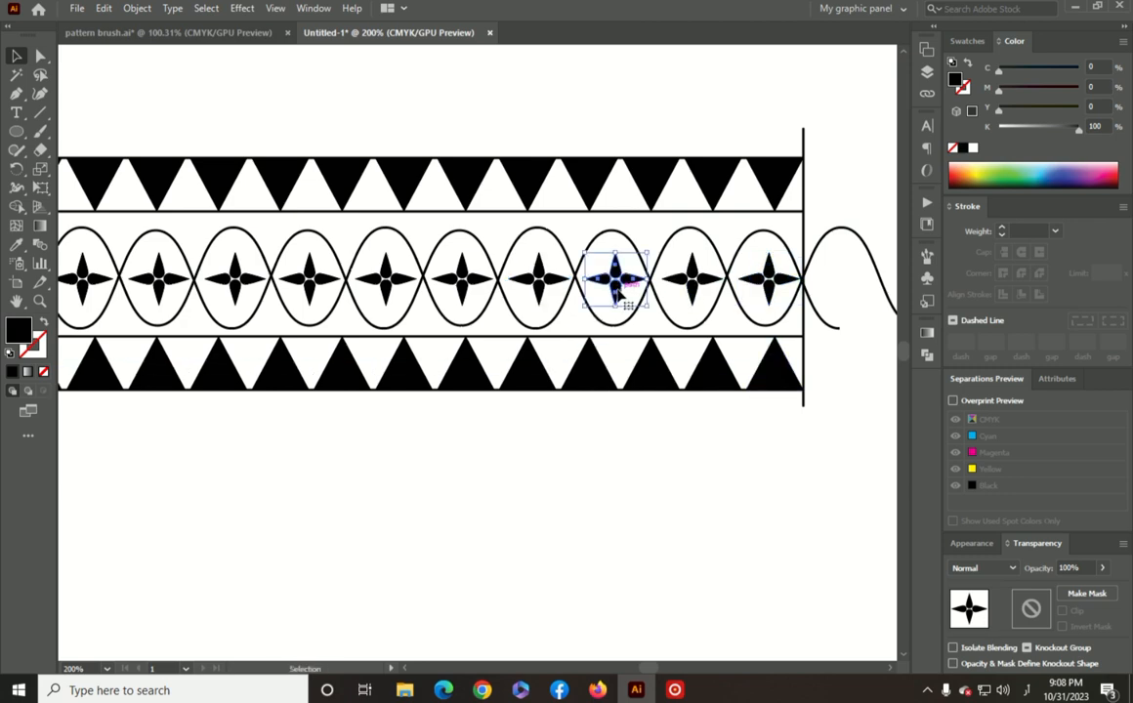
{"action": "key", "text": "Left"}
{"action": "key", "text": "Left"}
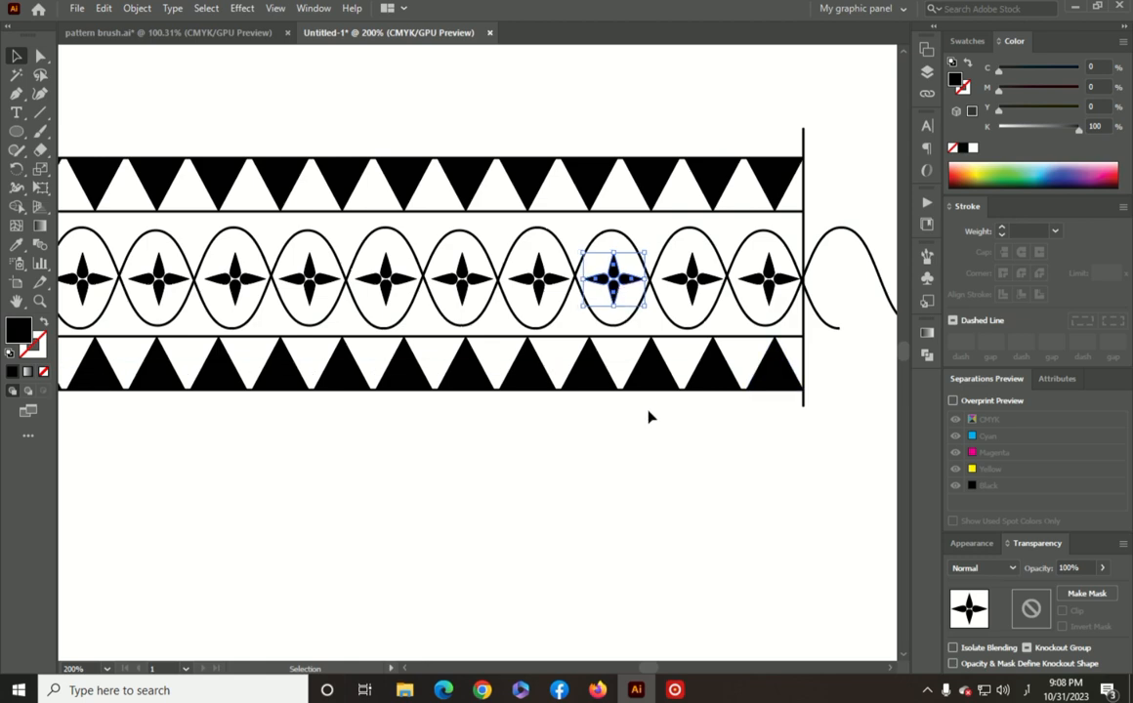
{"action": "left_click", "coordinate": [696, 278]}
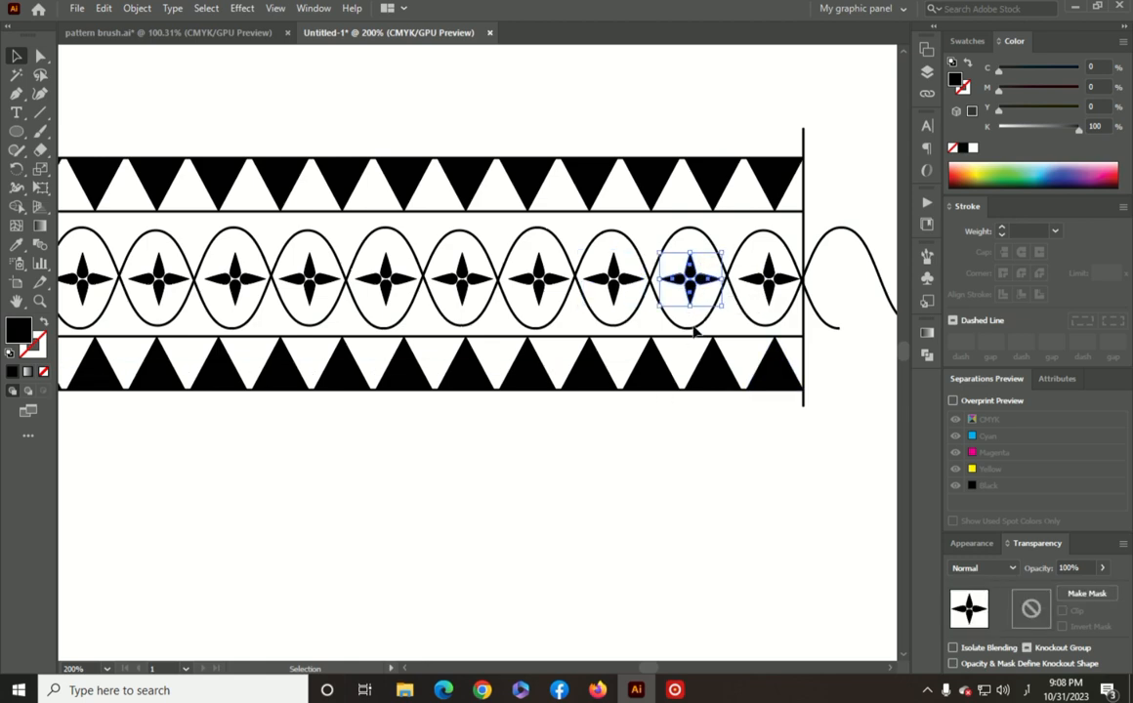
{"action": "left_click", "coordinate": [712, 476]}
{"action": "left_click", "coordinate": [771, 280]}
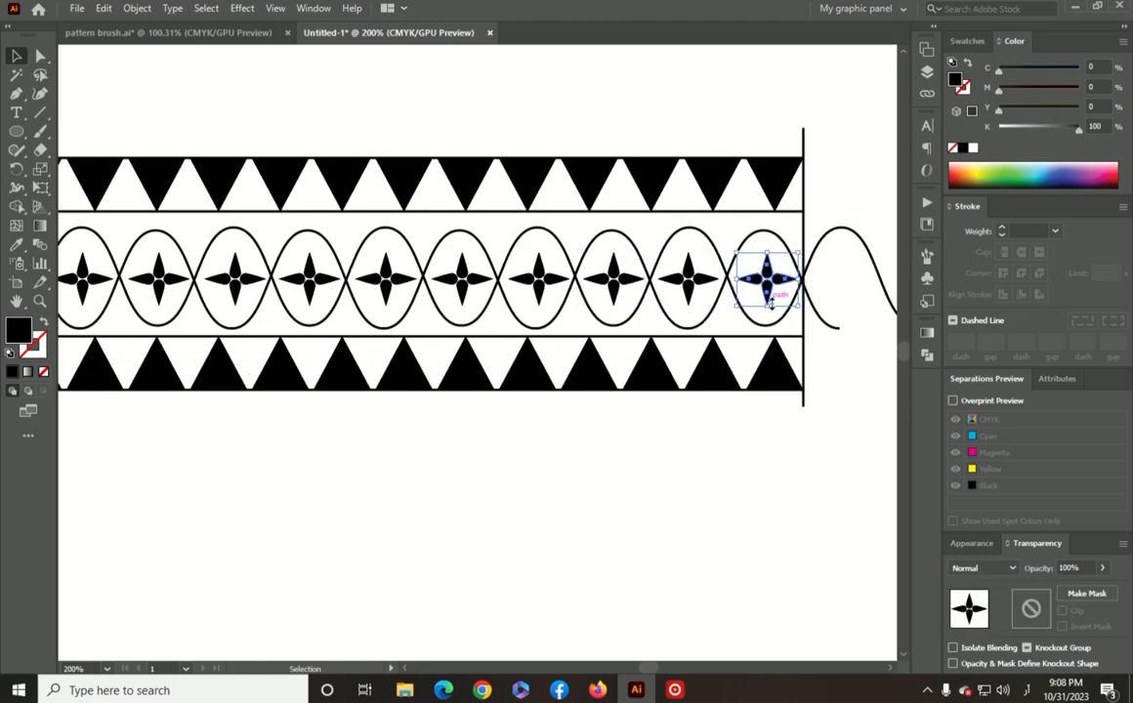
{"action": "left_click", "coordinate": [711, 503]}
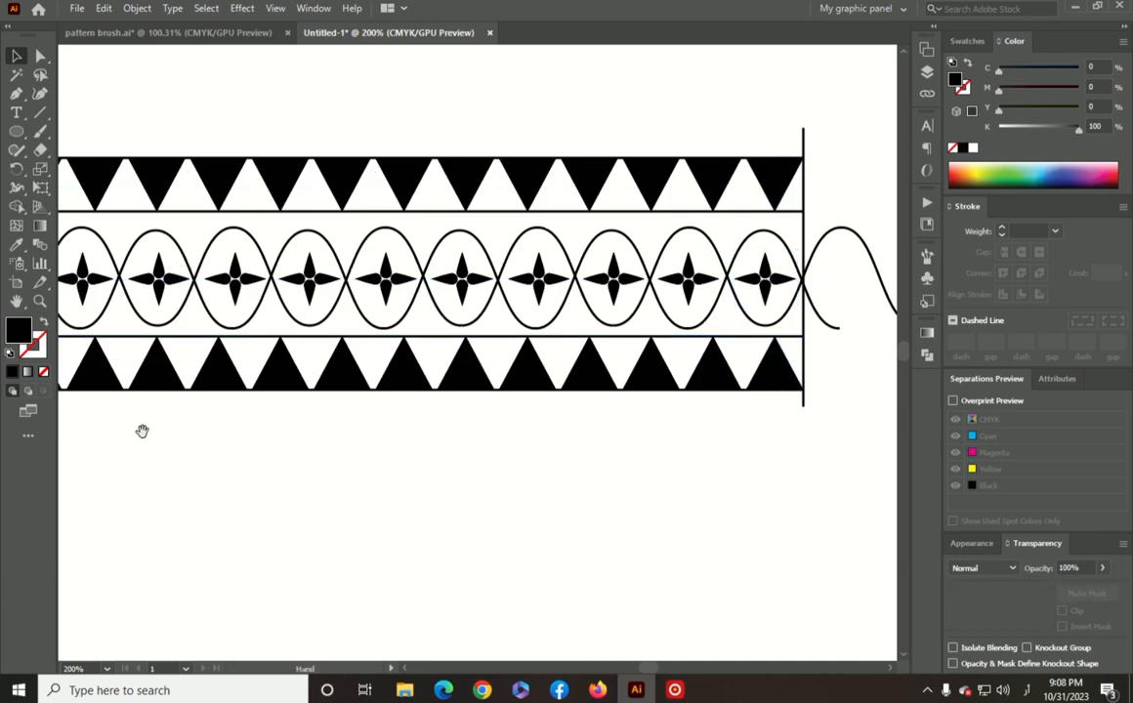
- Select the triangle rows, waves, flowers and horizontal lines of the border without the vertical end lines, and expand their appearance
{"action": "left_click_drag", "start_coordinate": [142, 430], "coordinate": [359, 465]}
{"action": "key", "text": "ctrl+minus"}
{"action": "key", "text": "ctrl+minus"}
{"action": "key", "text": "v"}
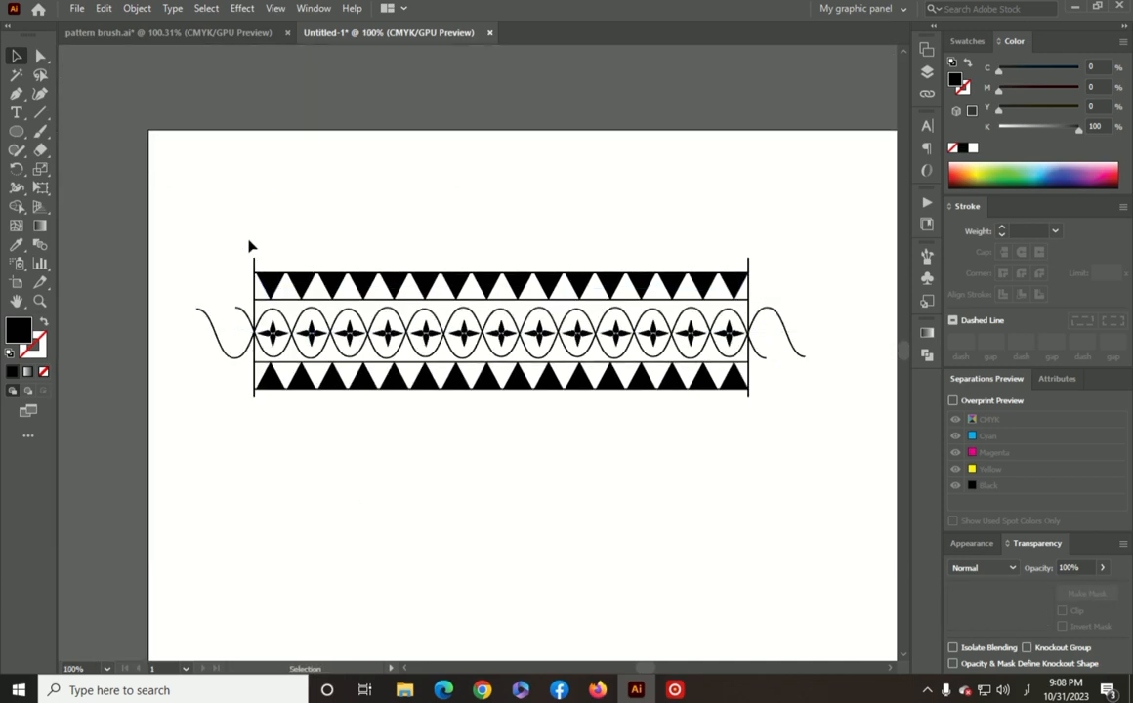
{"action": "left_click_drag", "start_coordinate": [265, 259], "coordinate": [737, 408]}
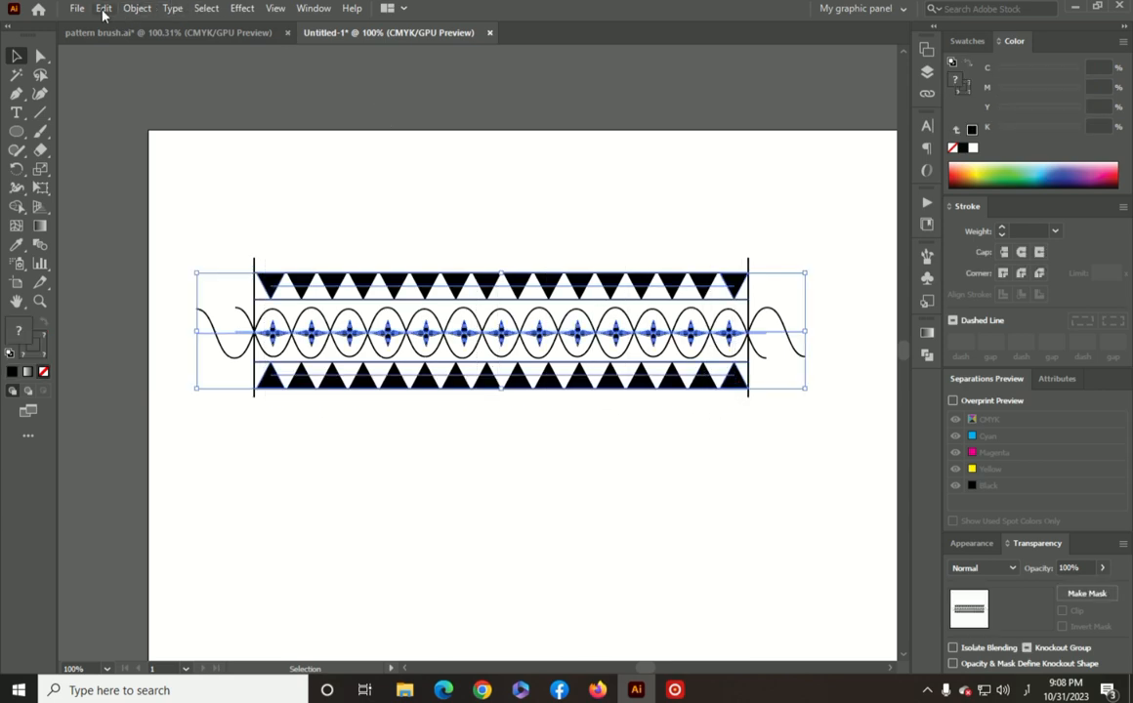
{"action": "left_click", "coordinate": [146, 9]}
{"action": "left_click", "coordinate": [158, 201]}
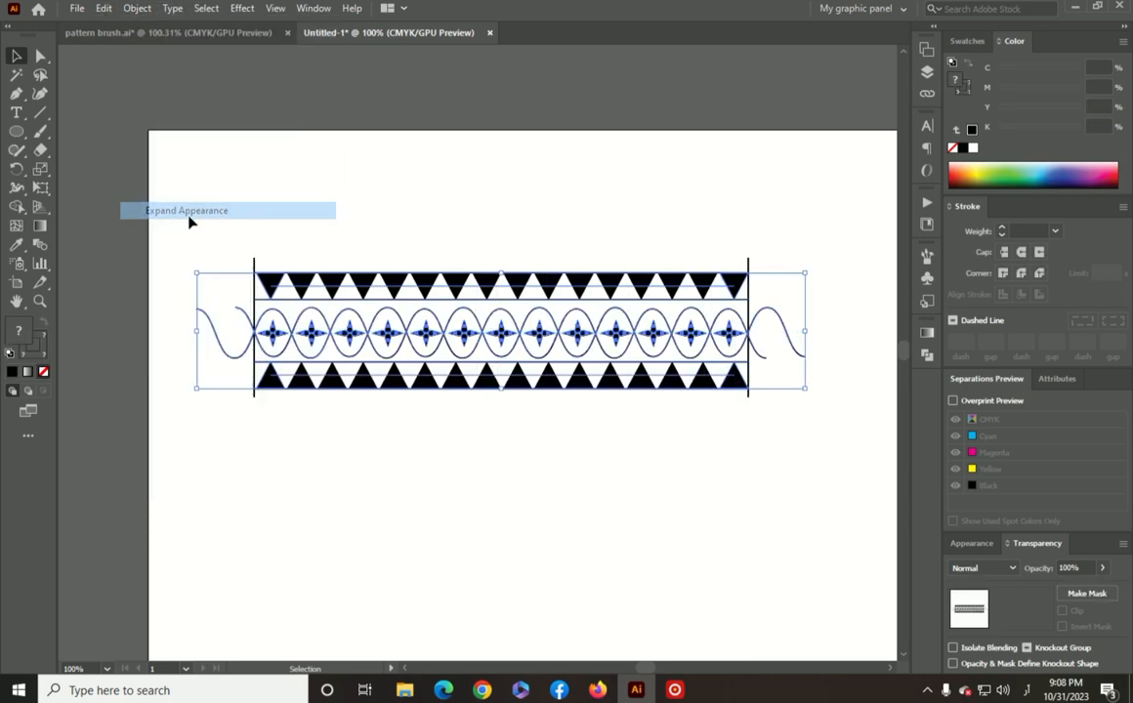
{"action": "left_click", "coordinate": [303, 248]}
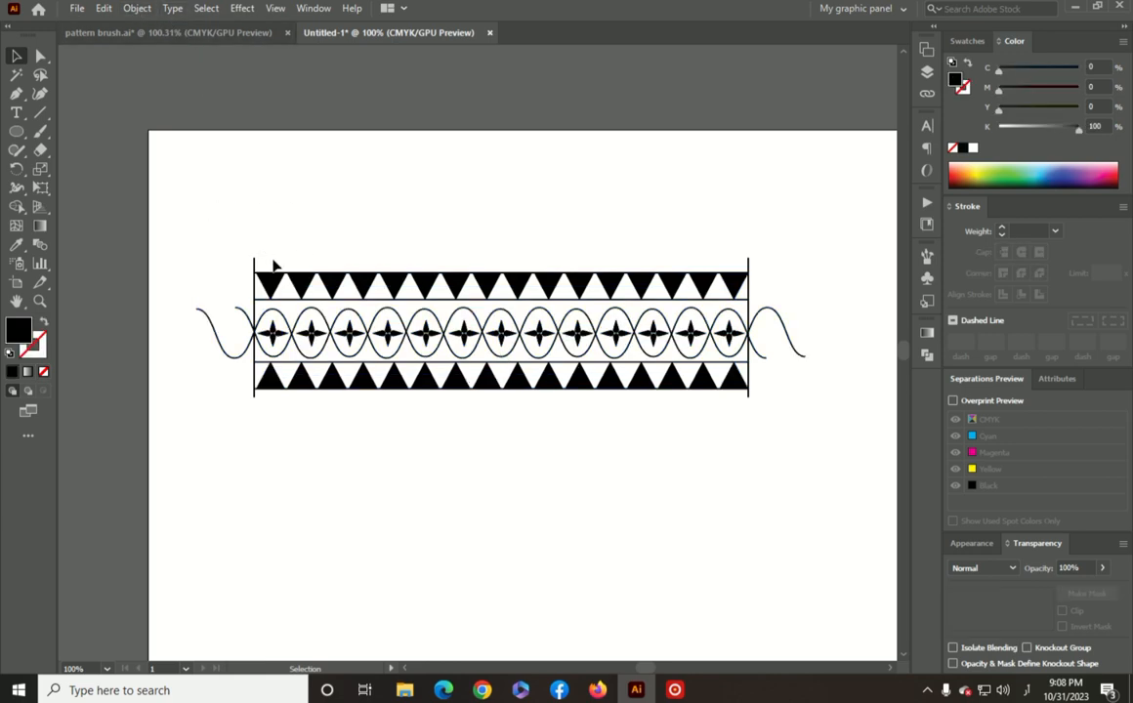
- Select all the border artwork except the vertical end lines, group it, and clear the selection
{"action": "left_click_drag", "start_coordinate": [293, 345], "coordinate": [735, 403]}
{"action": "key", "text": "ctrl+g"}
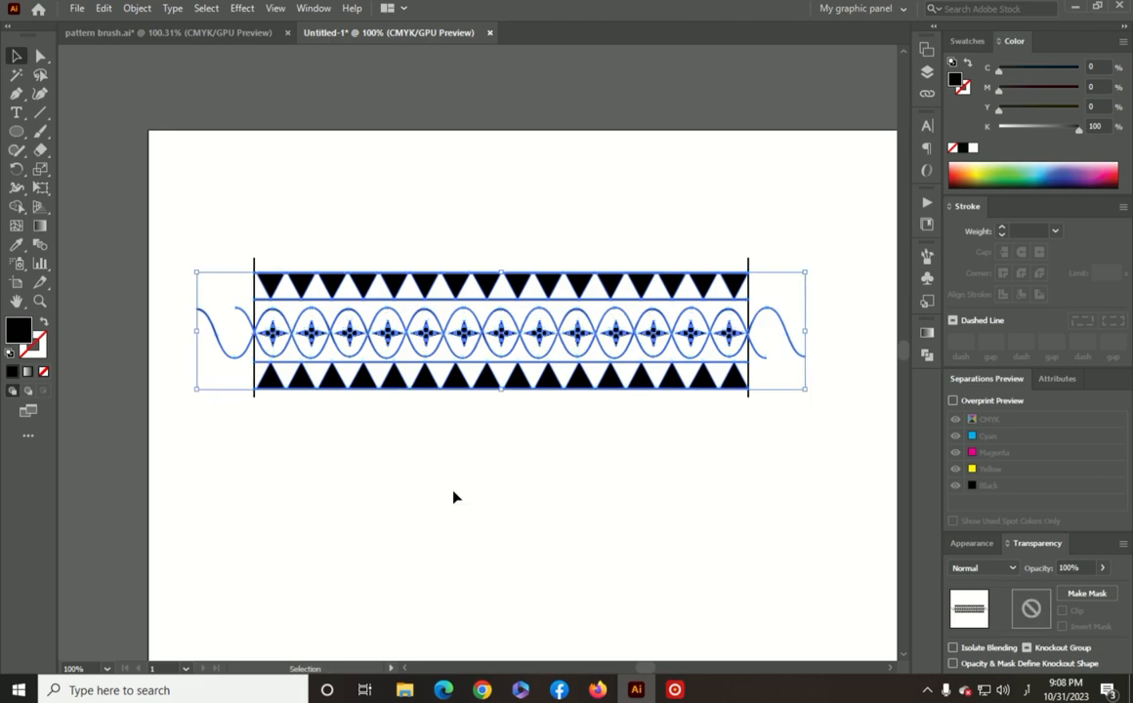
{"action": "left_click", "coordinate": [437, 493]}
{"action": "left_click_drag", "start_coordinate": [181, 190], "coordinate": [846, 440]}
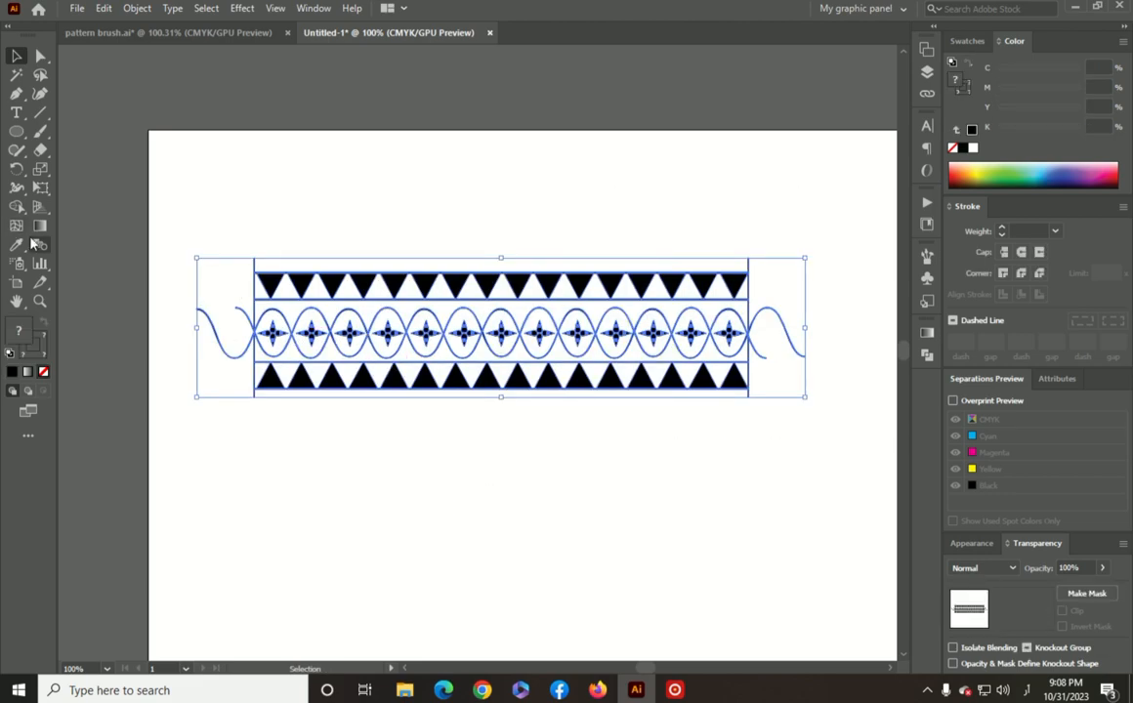
{"action": "left_click", "coordinate": [314, 520]}
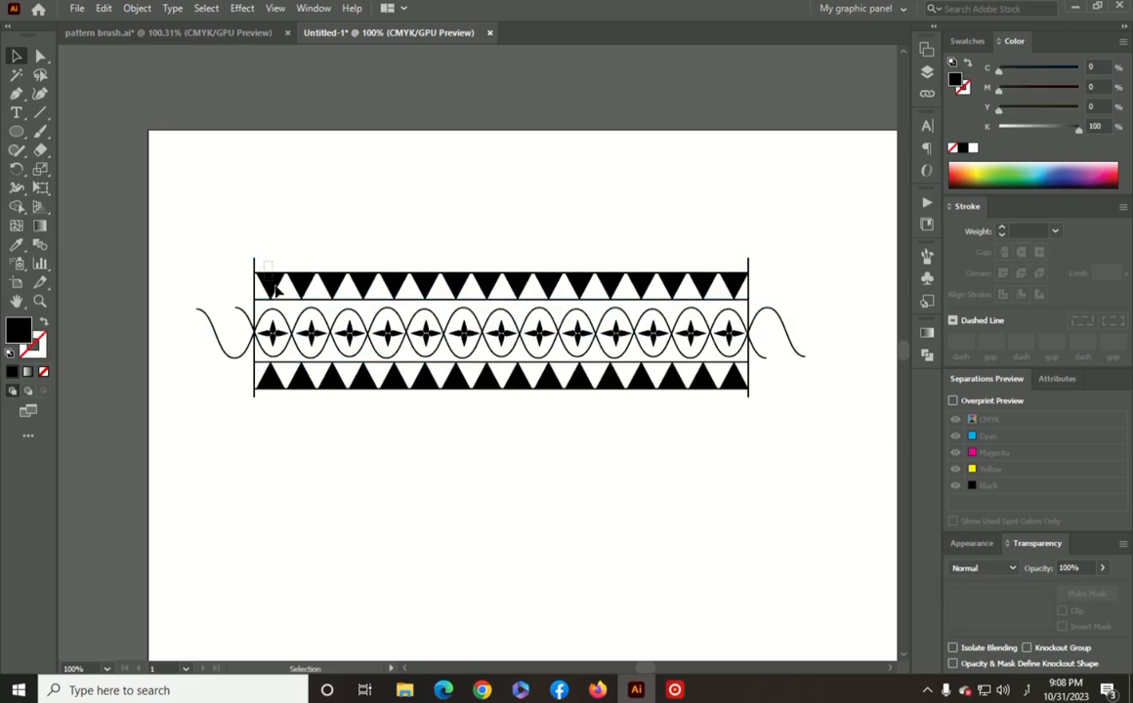
- Remove the wave ends that stick out beyond both vertical end lines from the border artwork with the Shape Builder tool
{"action": "left_click_drag", "start_coordinate": [274, 281], "coordinate": [738, 409]}
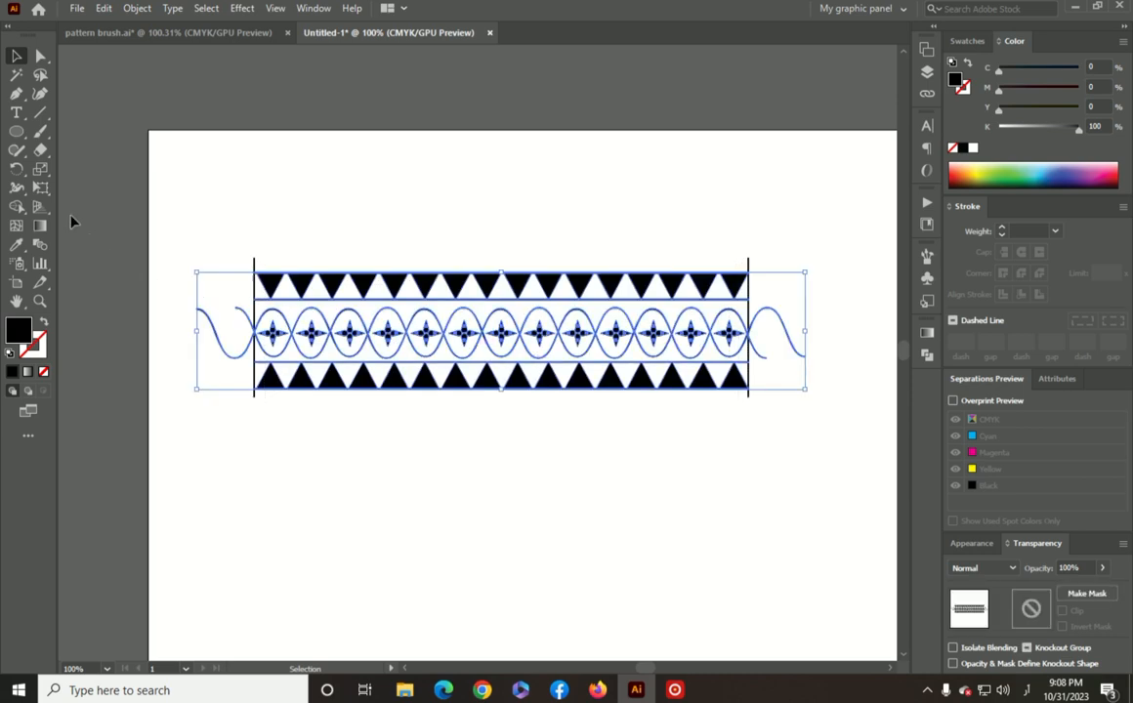
{"action": "left_click", "coordinate": [17, 206]}
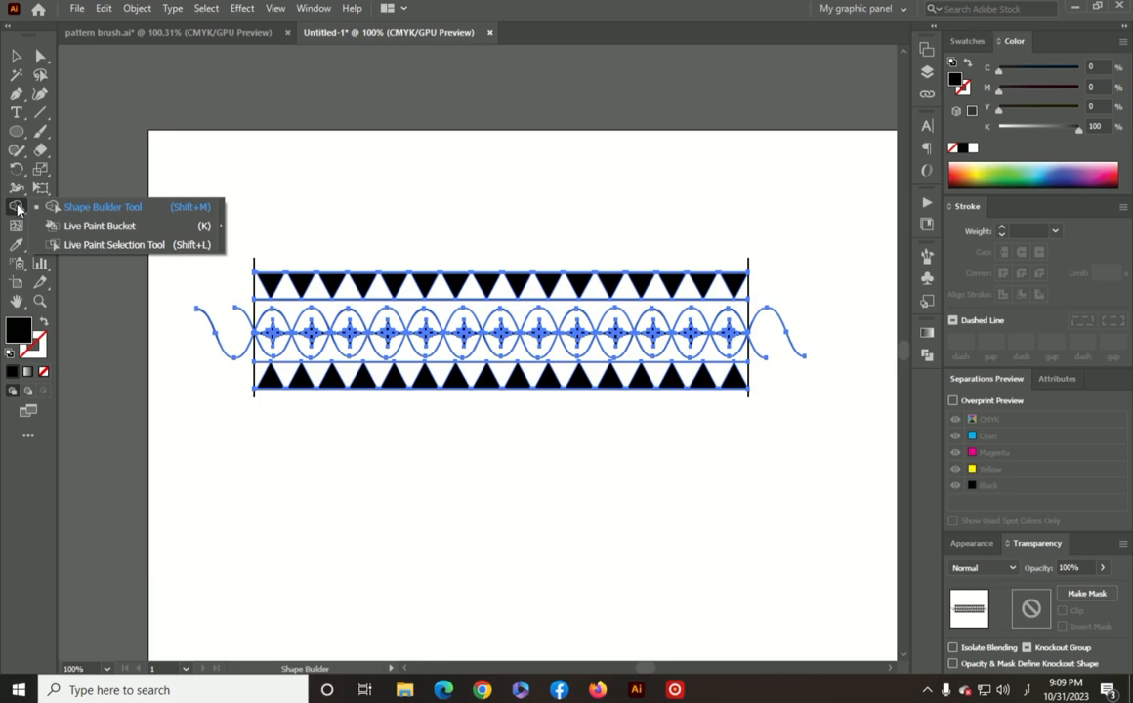
{"action": "left_click", "coordinate": [125, 207]}
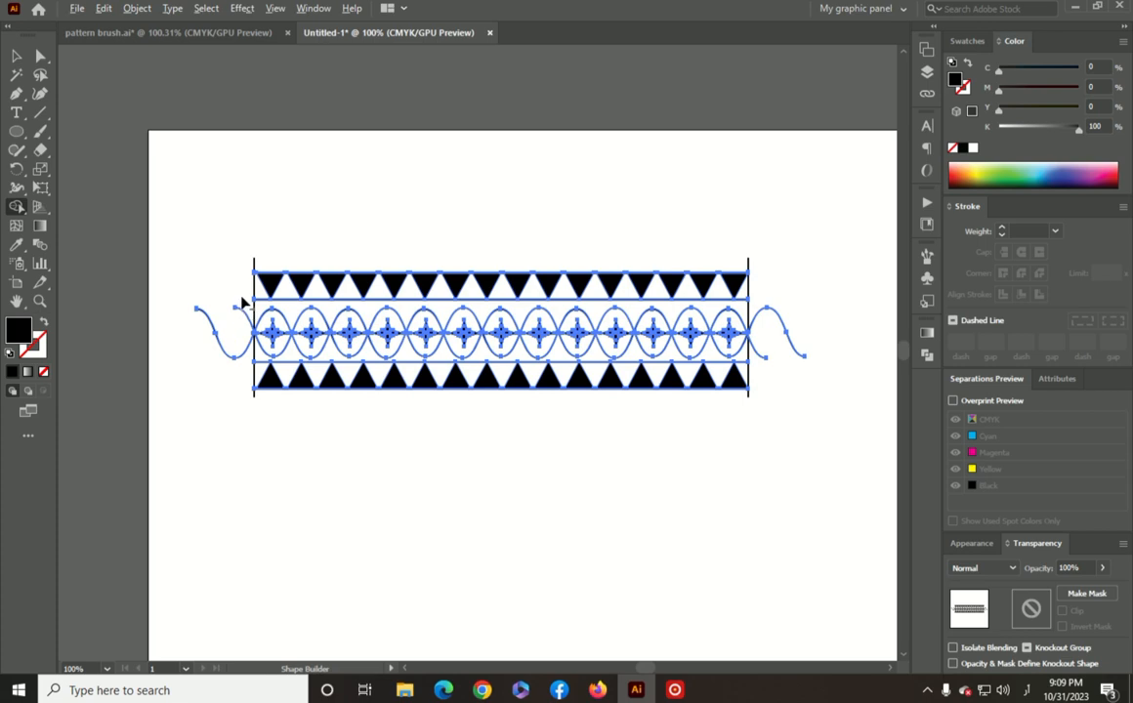
{"action": "left_click", "coordinate": [239, 366], "text": "alt"}
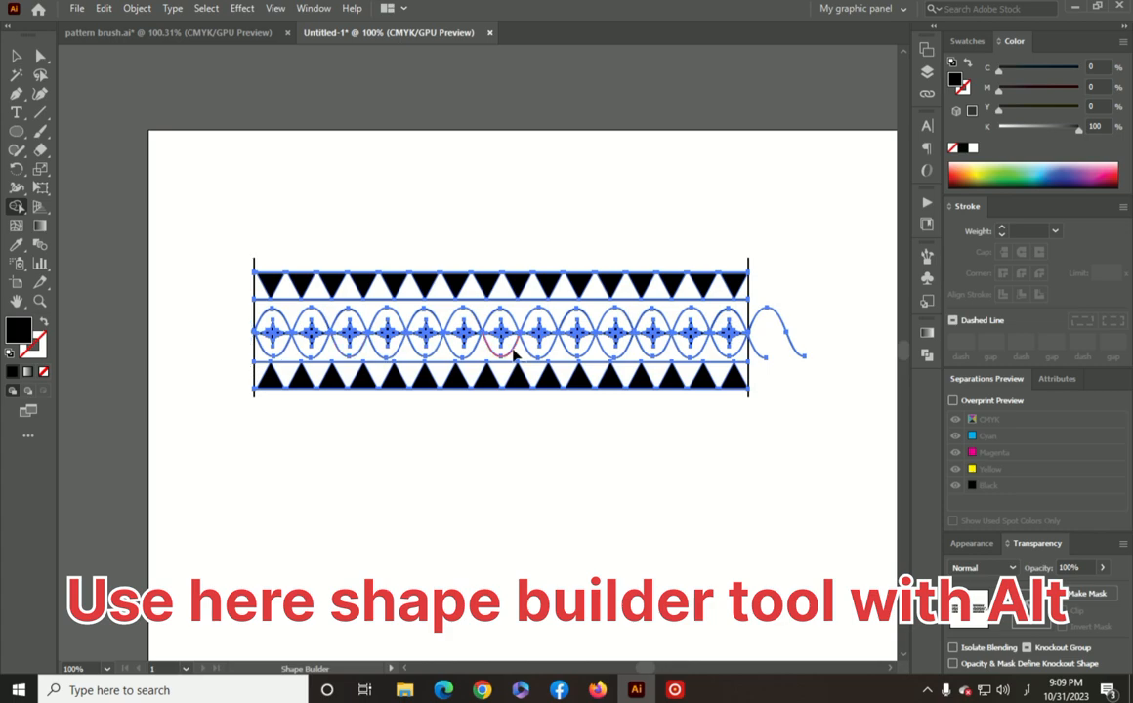
{"action": "left_click", "coordinate": [765, 371], "text": "alt"}
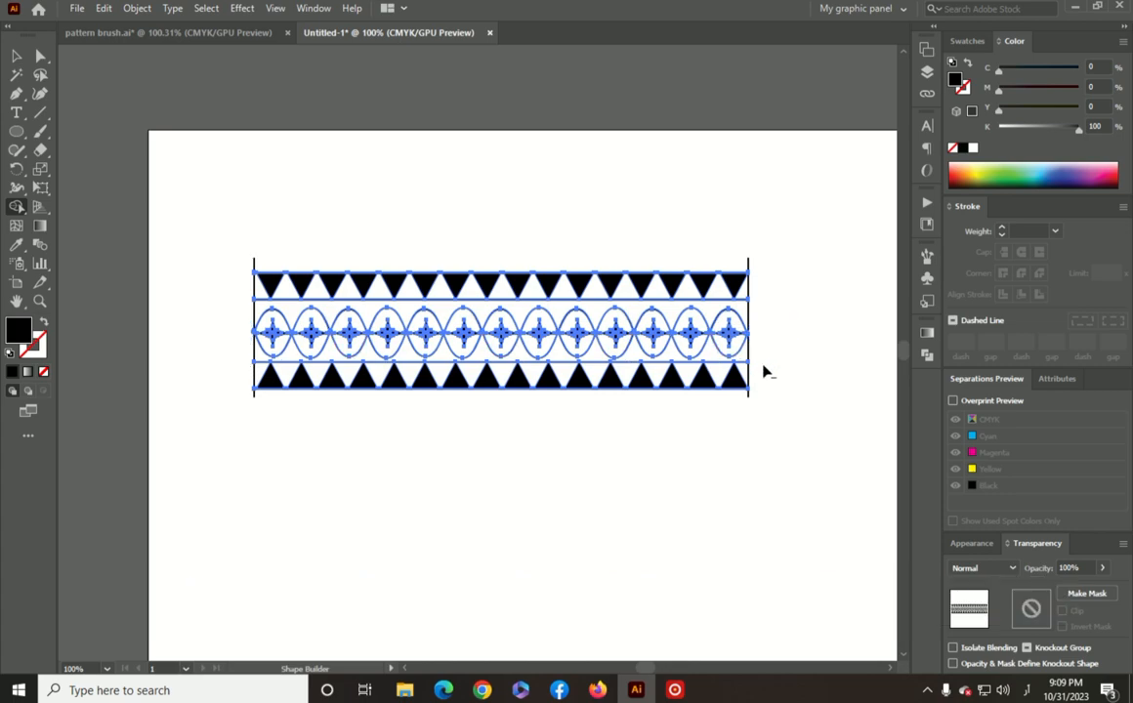
- Deselect the artwork and delete the vertical boundary lines at both ends of the border
{"action": "left_click", "coordinate": [16, 74]}
{"action": "left_click", "coordinate": [236, 233]}
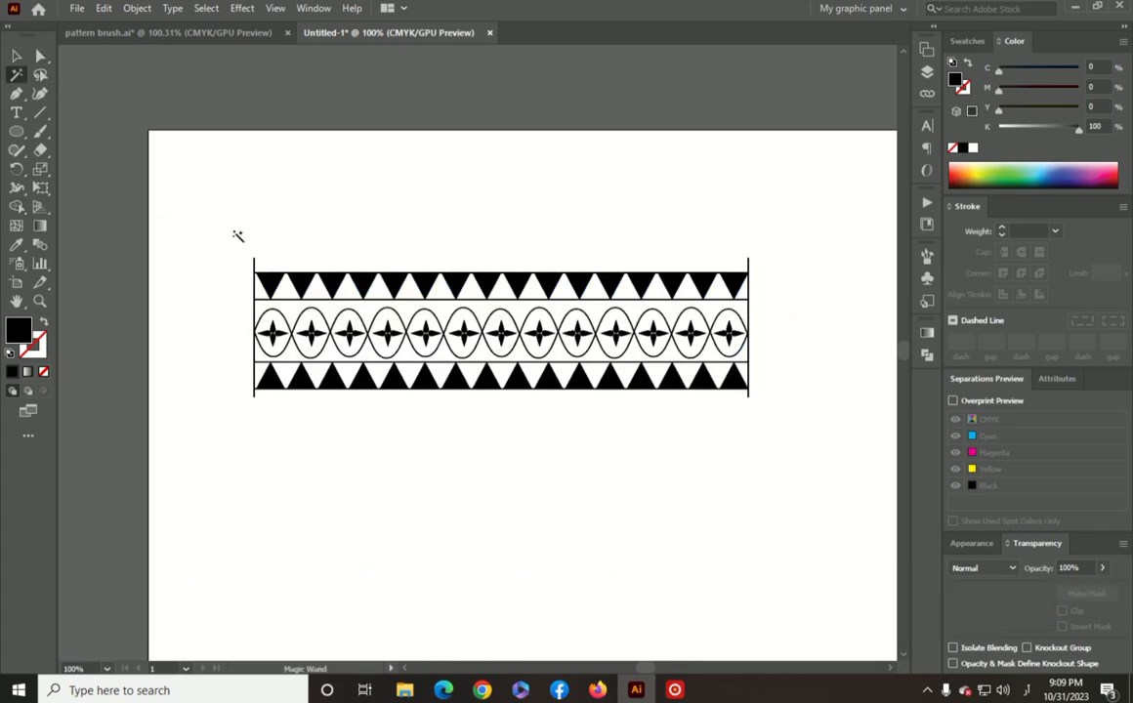
{"action": "left_click", "coordinate": [15, 56]}
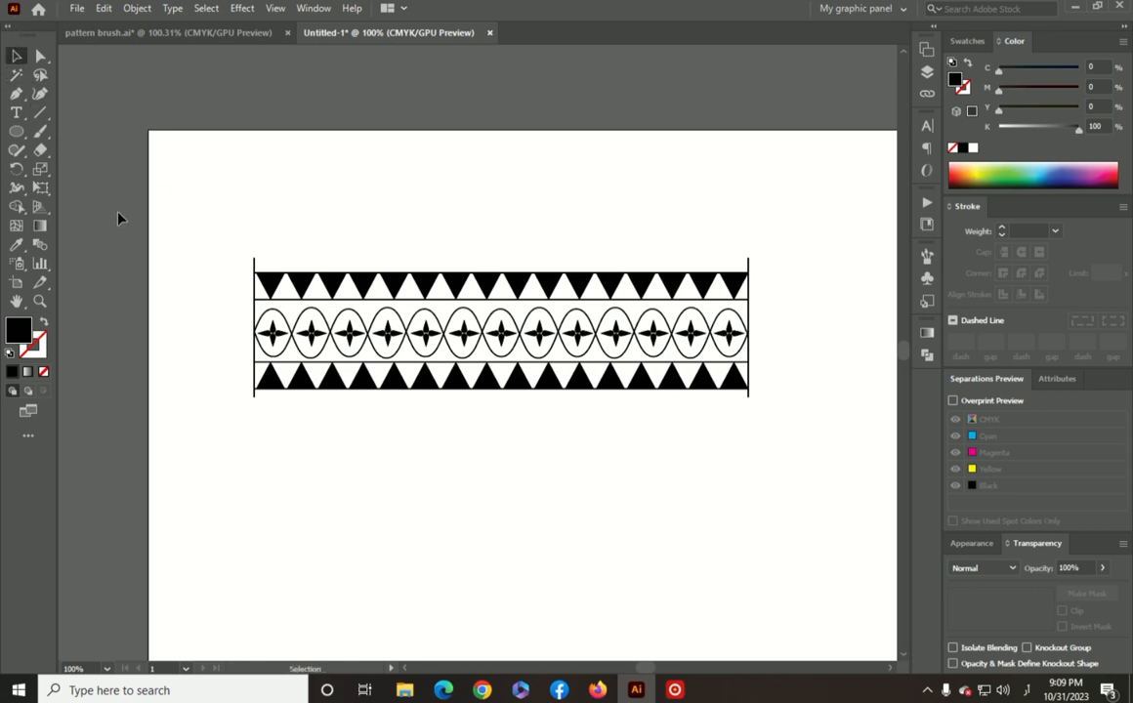
{"action": "left_click", "coordinate": [254, 265]}
{"action": "key", "text": "Delete"}
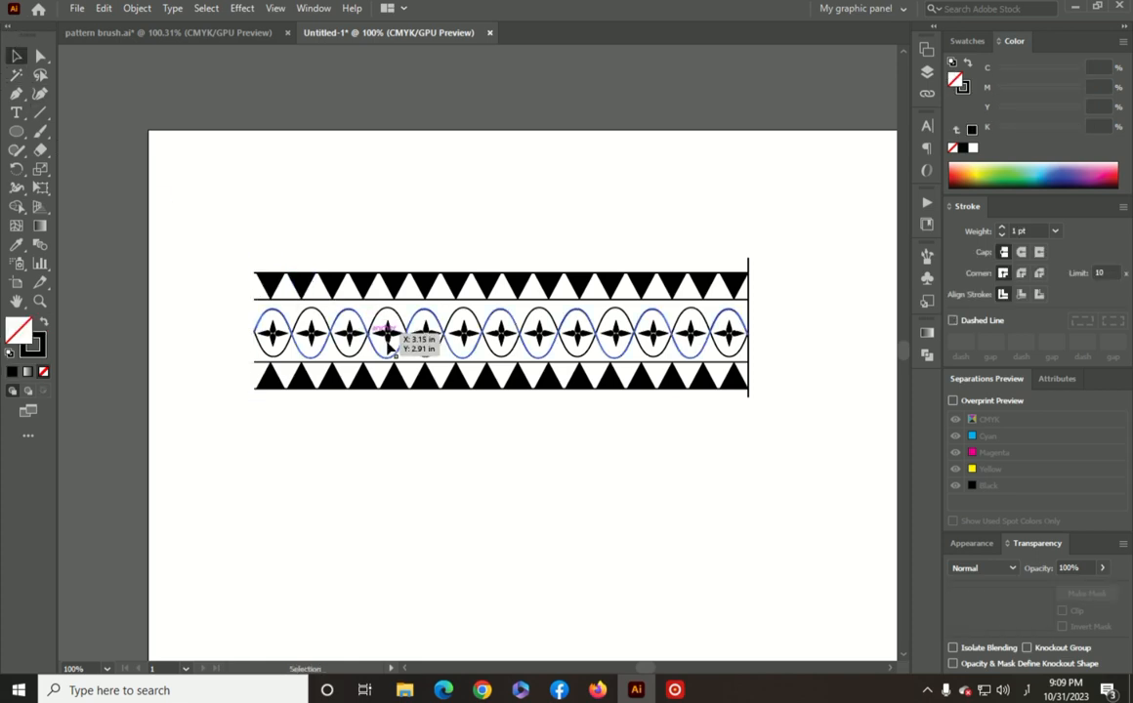
{"action": "left_click", "coordinate": [749, 269]}
{"action": "key", "text": "Delete"}
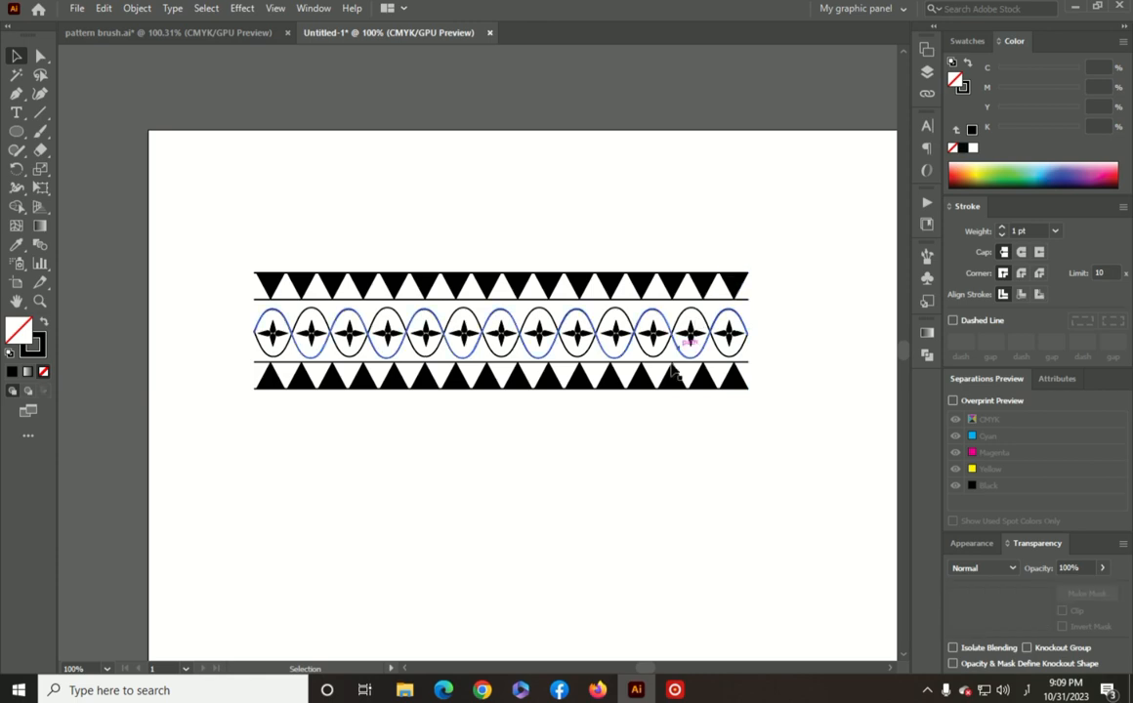
- Create a new Pattern Brush from the whole border artwork, keeping the default brush options
{"action": "key", "text": "ctrl+minus"}
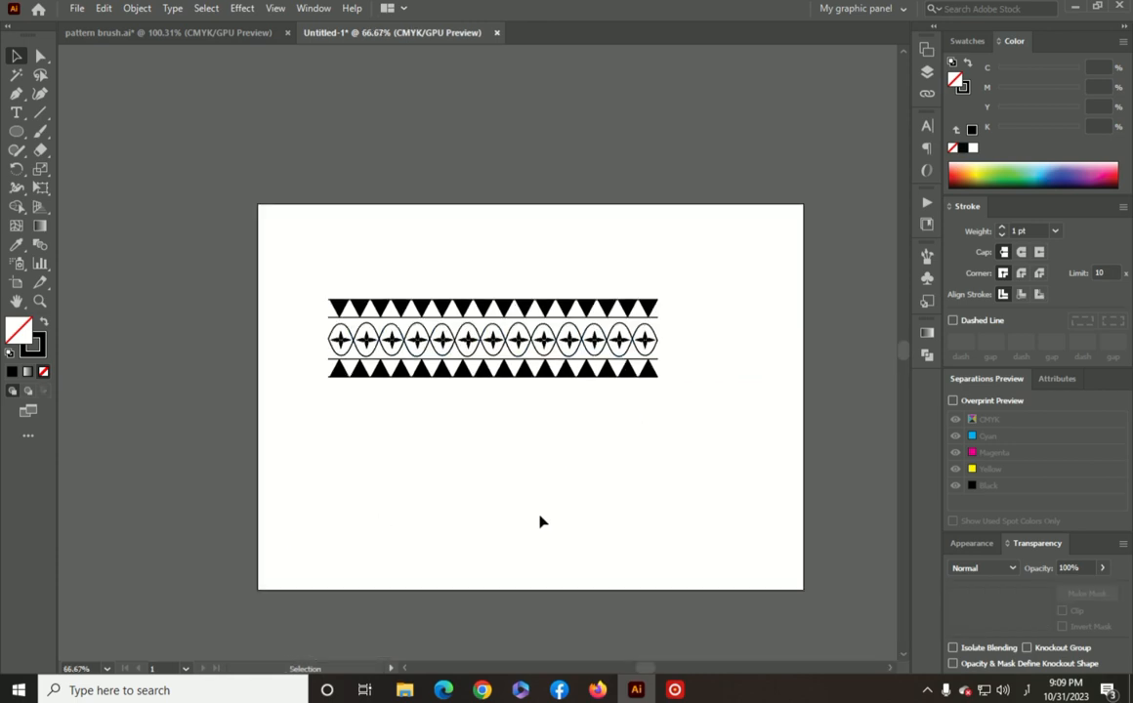
{"action": "left_click_drag", "start_coordinate": [614, 495], "coordinate": [513, 486]}
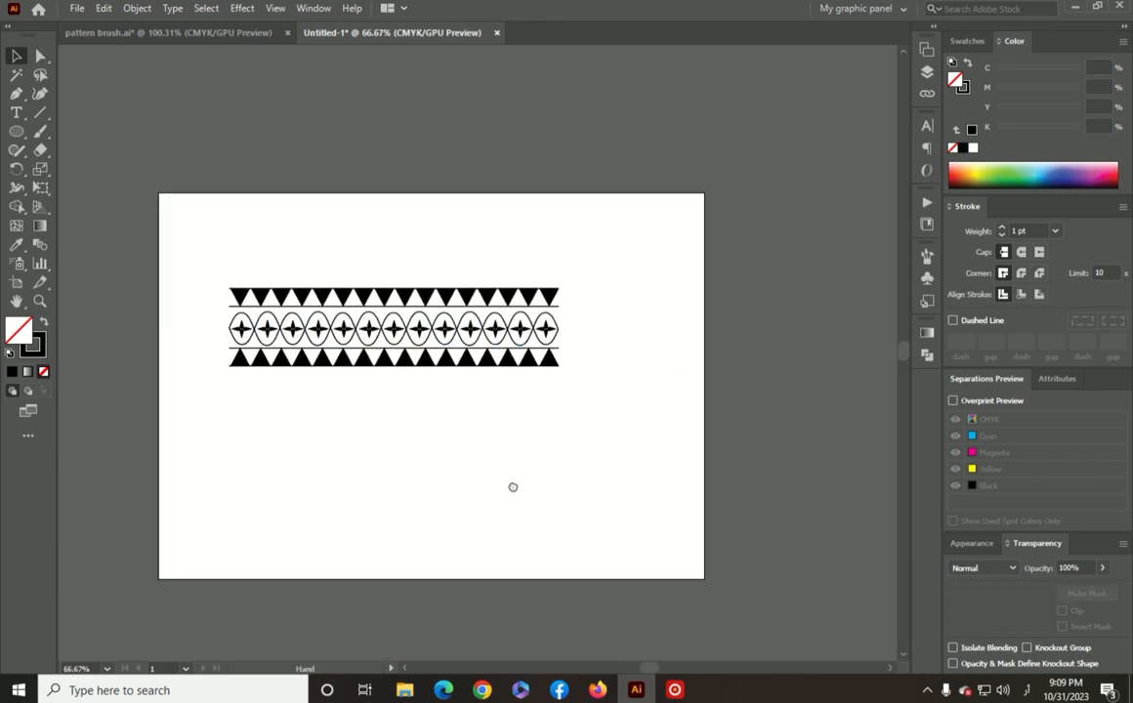
{"action": "left_click", "coordinate": [229, 290]}
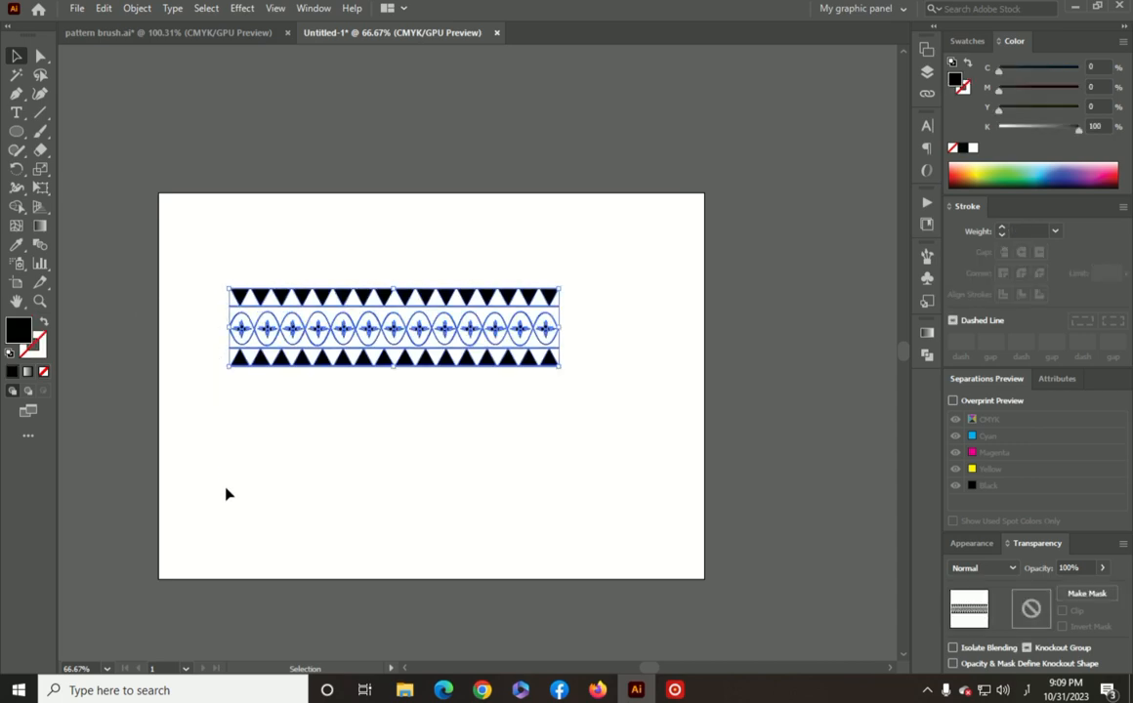
{"action": "left_click", "coordinate": [306, 484]}
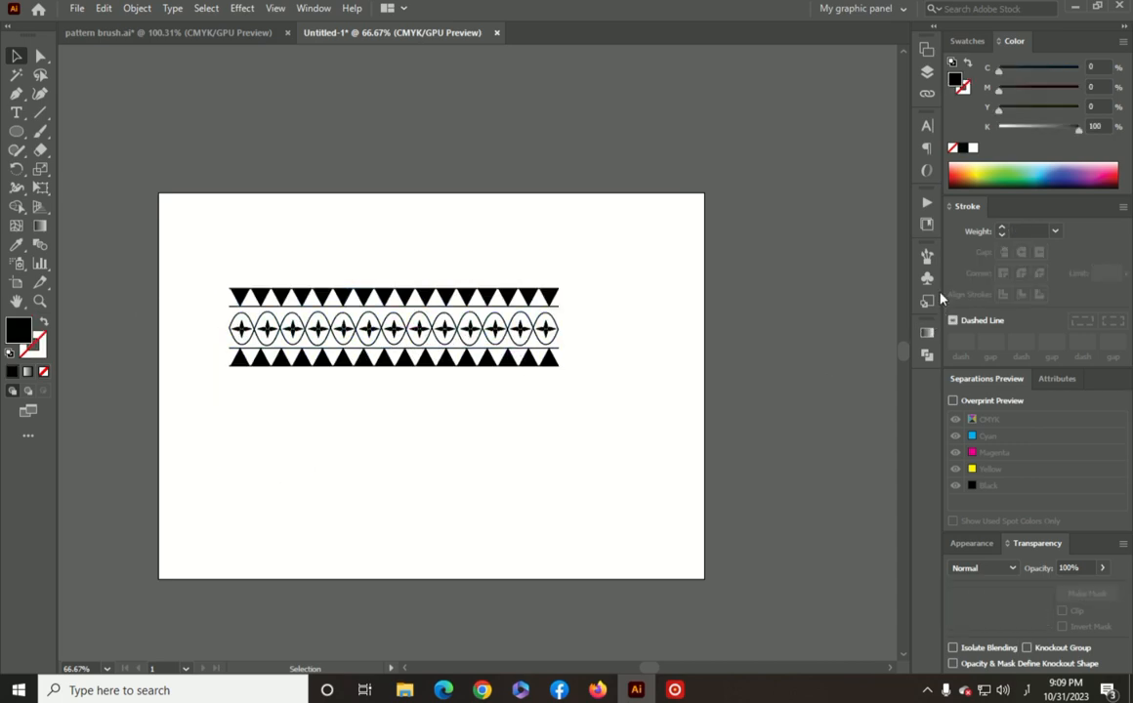
{"action": "left_click", "coordinate": [927, 257]}
{"action": "mouse_move", "coordinate": [201, 239]}
{"action": "left_mouse_down"}
{"action": "mouse_move", "coordinate": [332, 295]}
{"action": "mouse_move", "coordinate": [376, 342]}
{"action": "mouse_move", "coordinate": [488, 344]}
{"action": "mouse_move", "coordinate": [734, 437]}
{"action": "left_mouse_up"}
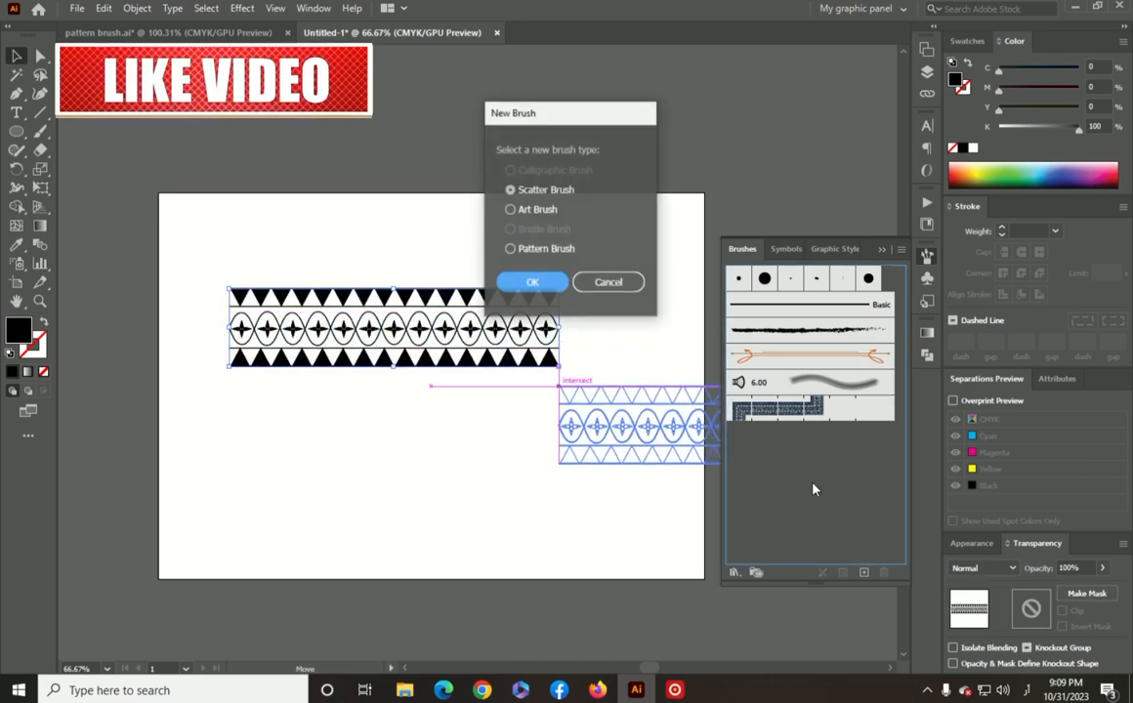
{"action": "left_click", "coordinate": [523, 248]}
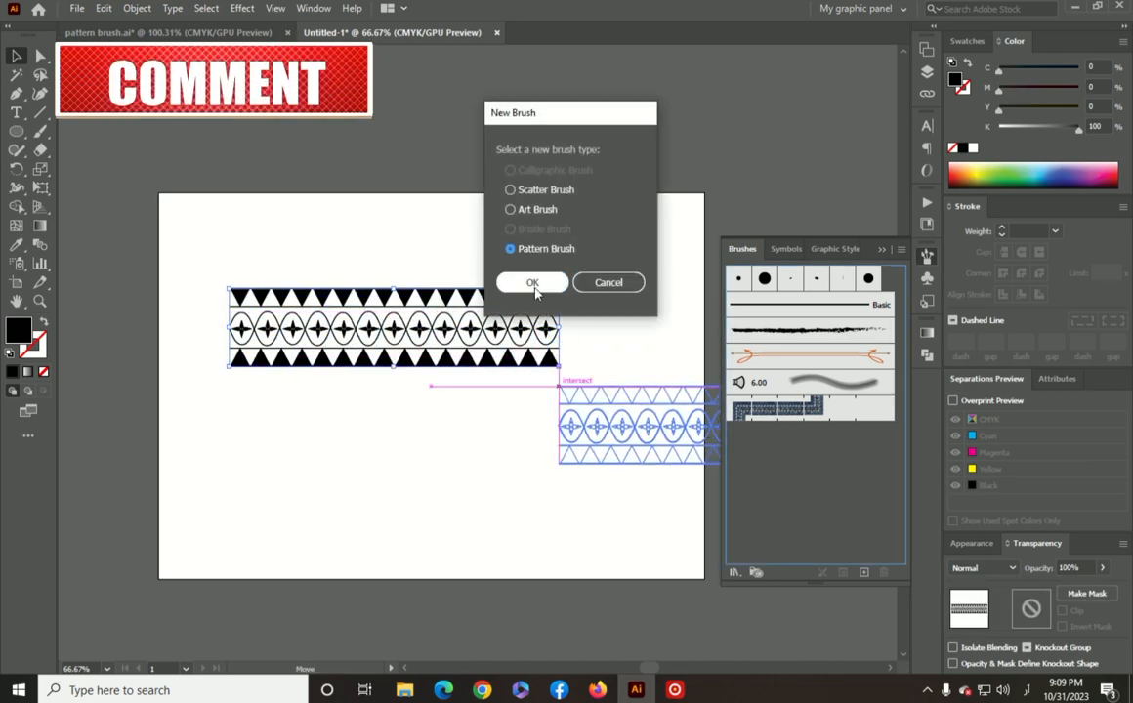
{"action": "left_click", "coordinate": [533, 282]}
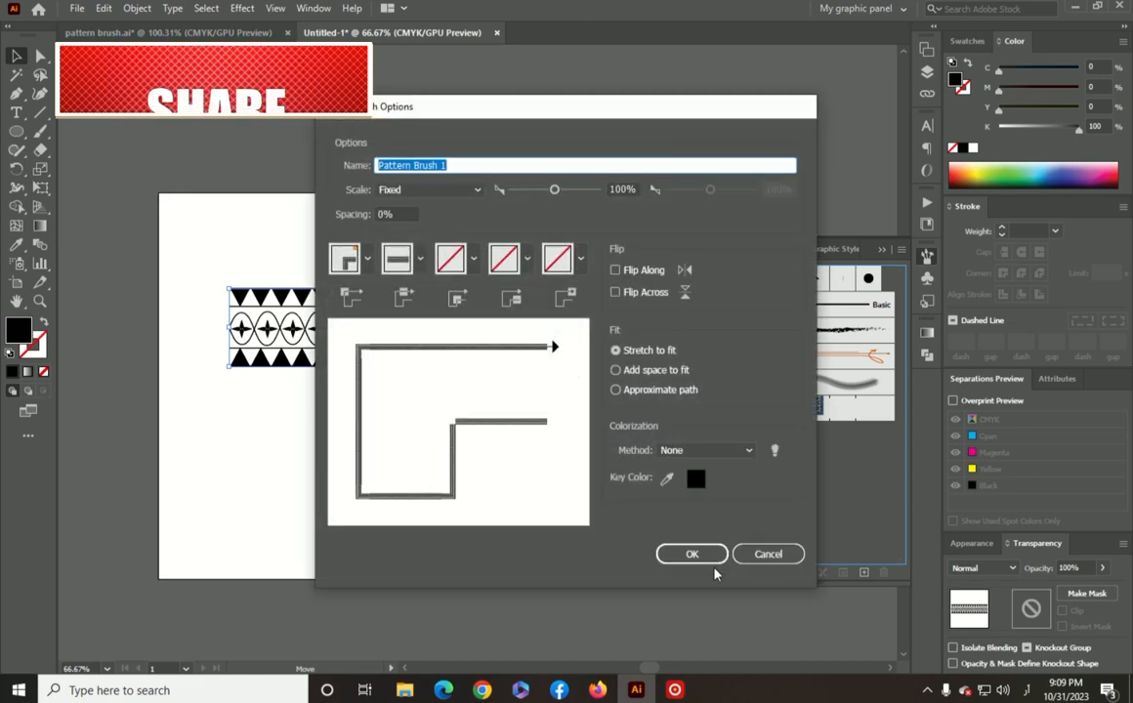
{"action": "left_click", "coordinate": [691, 554]}
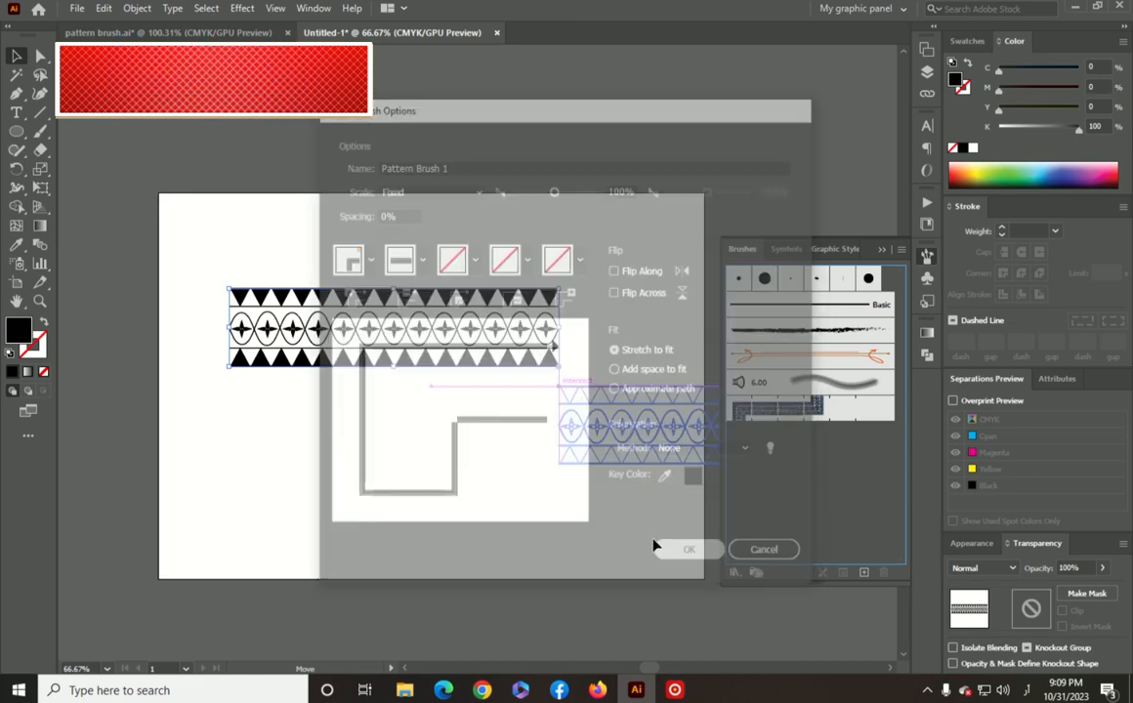
- Move the border artwork off the artboard's lower-left corner and draw a large circle on the artboard with a black stroke and no fill
{"action": "left_click_drag", "start_coordinate": [415, 332], "coordinate": [159, 625]}
{"action": "left_click", "coordinate": [16, 131]}
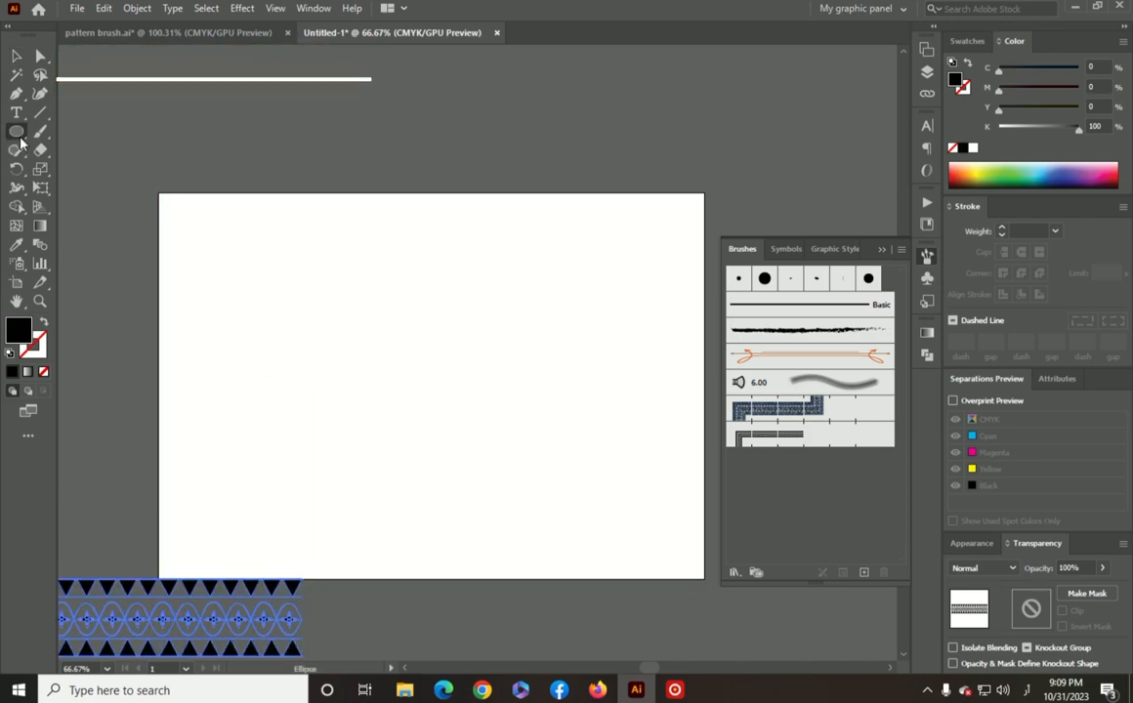
{"action": "left_click_drag", "start_coordinate": [278, 207], "coordinate": [580, 561]}
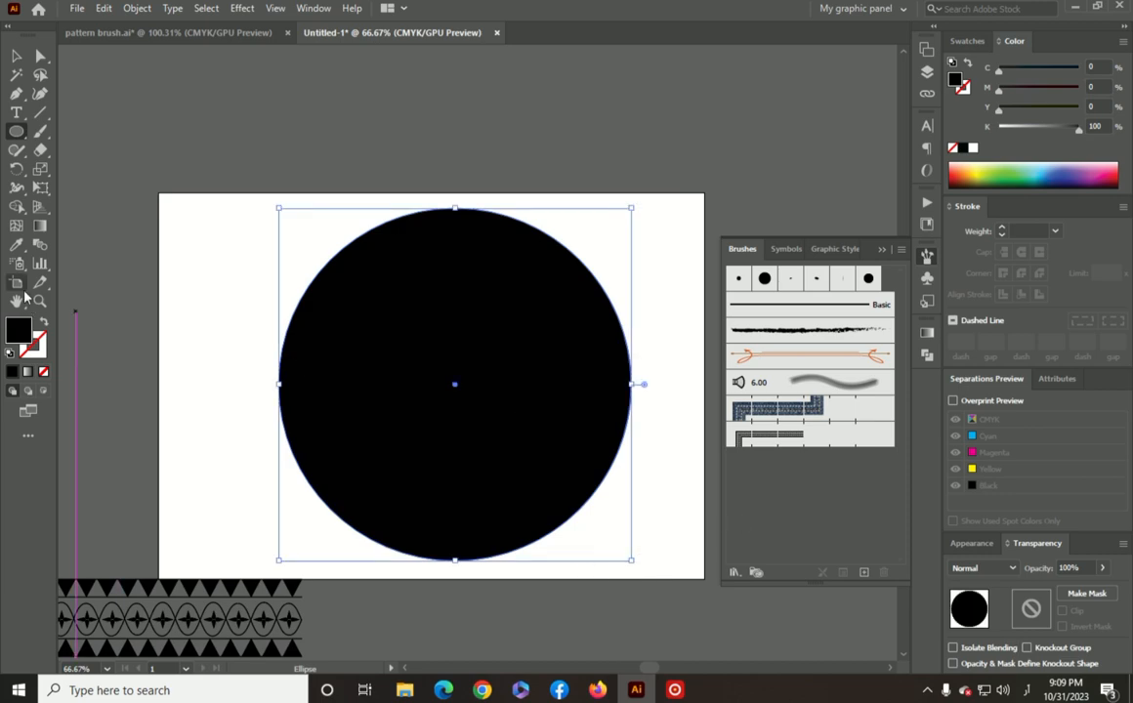
{"action": "left_click", "coordinate": [44, 322]}
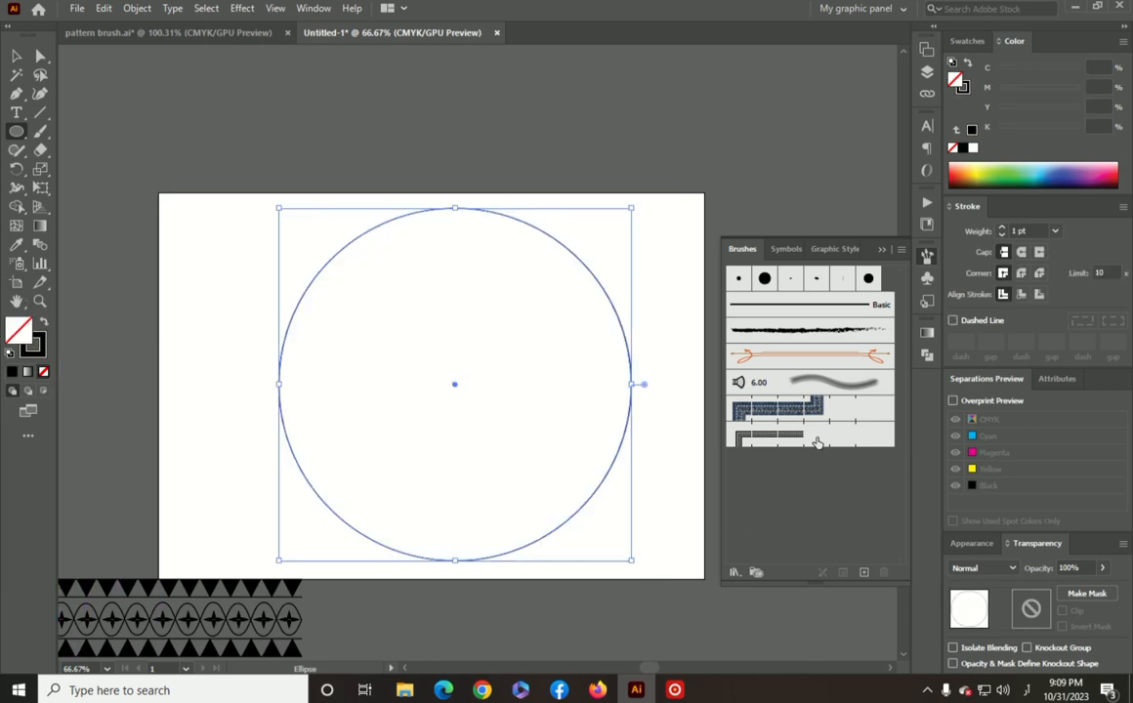
- Apply the new border pattern brush to the circle and inspect the resulting ring up close
{"action": "left_click", "coordinate": [816, 443]}
{"action": "left_click", "coordinate": [16, 58]}
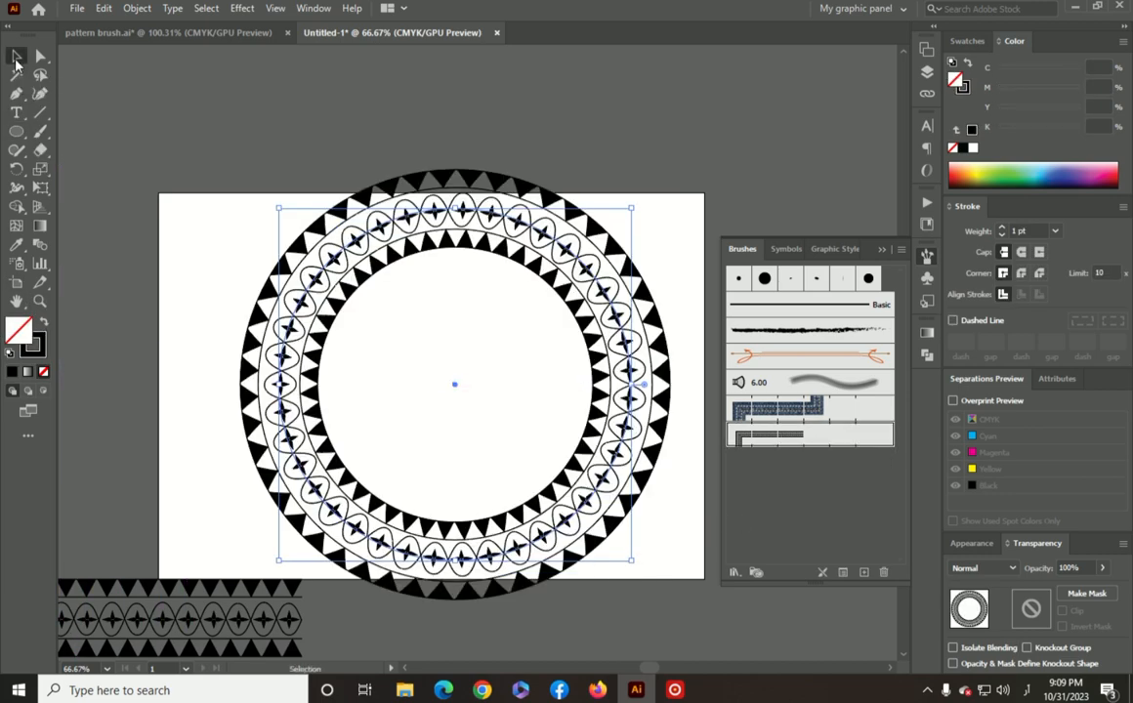
{"action": "key", "text": "ctrl+plus"}
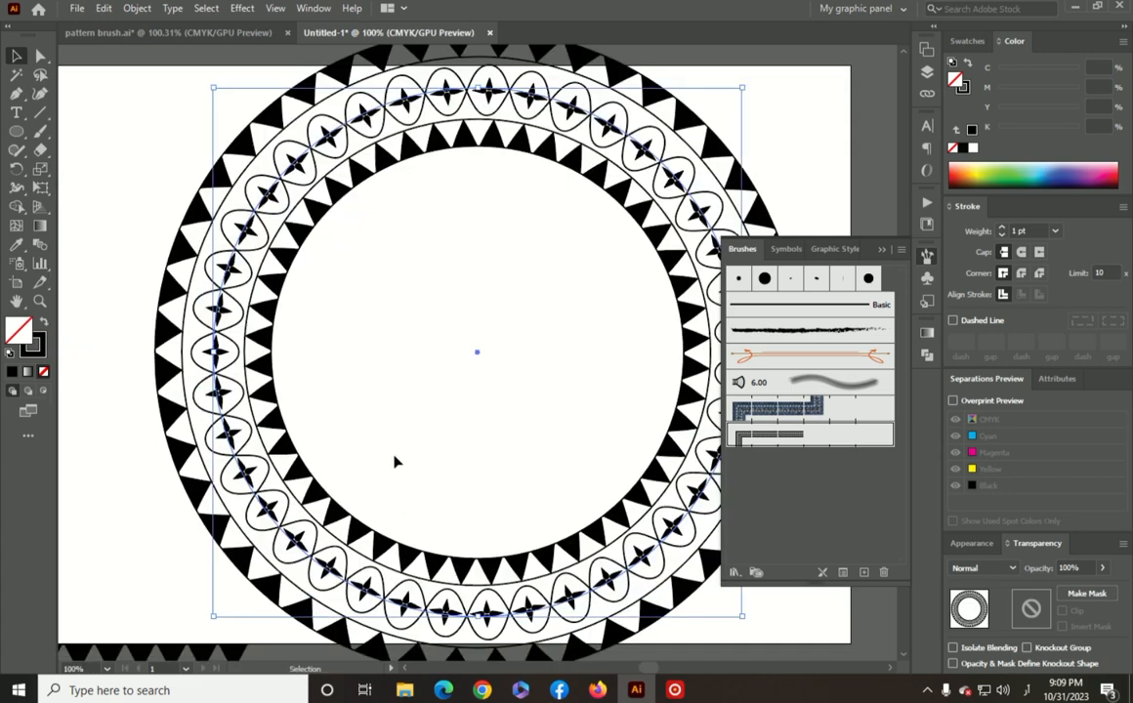
{"action": "left_click_drag", "start_coordinate": [528, 337], "coordinate": [424, 369]}
{"action": "key", "text": "ctrl+minus"}
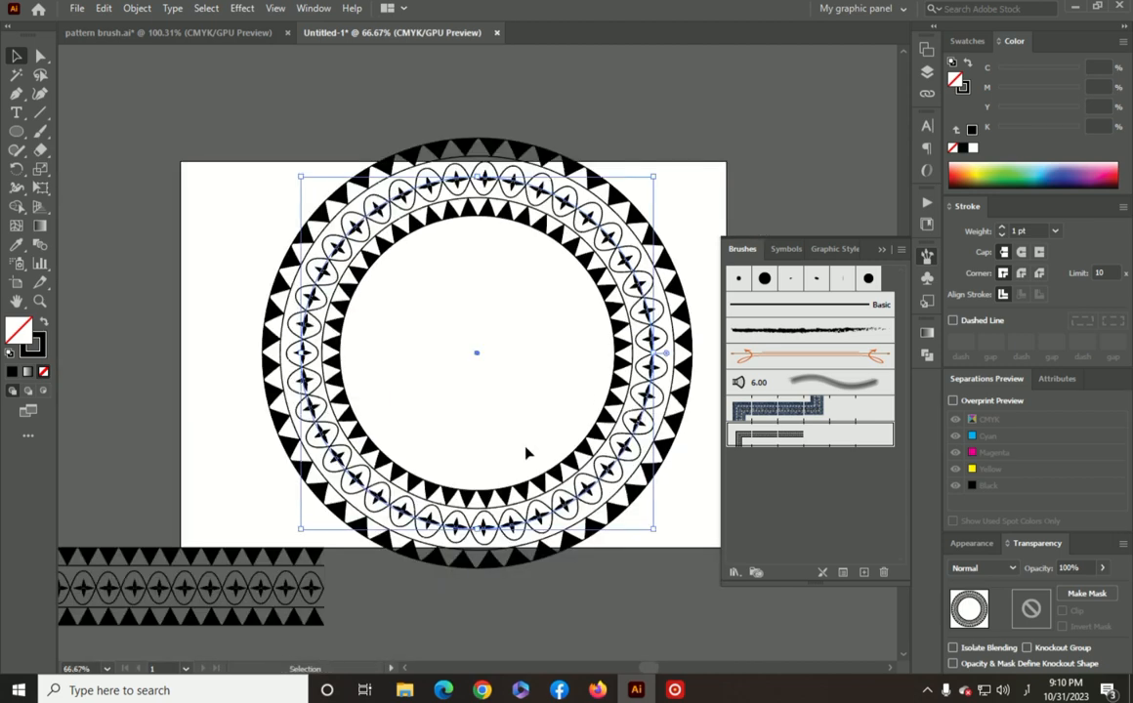
- Shift the patterned ring slightly up and left on the artboard, and deselect it
{"action": "left_click", "coordinate": [450, 621]}
{"action": "mouse_move", "coordinate": [479, 539]}
{"action": "left_mouse_down"}
{"action": "mouse_move", "coordinate": [519, 531]}
{"action": "mouse_move", "coordinate": [476, 524]}
{"action": "left_mouse_up"}
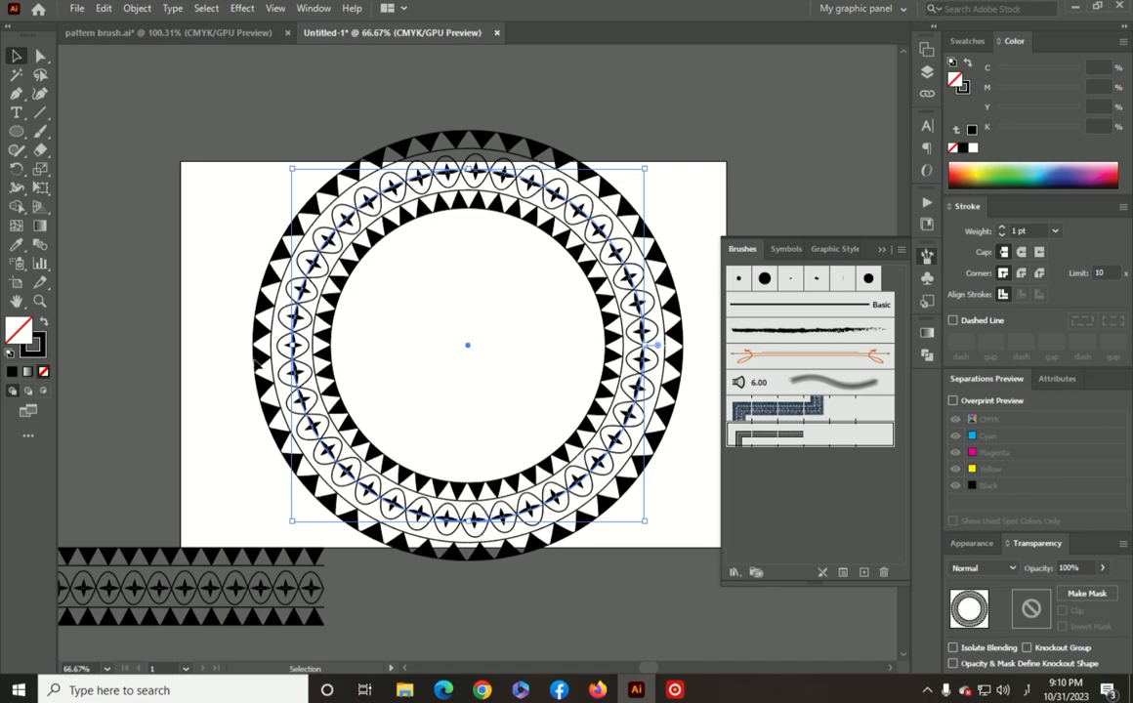
{"action": "left_click", "coordinate": [177, 301]}
{"action": "left_click", "coordinate": [16, 136]}
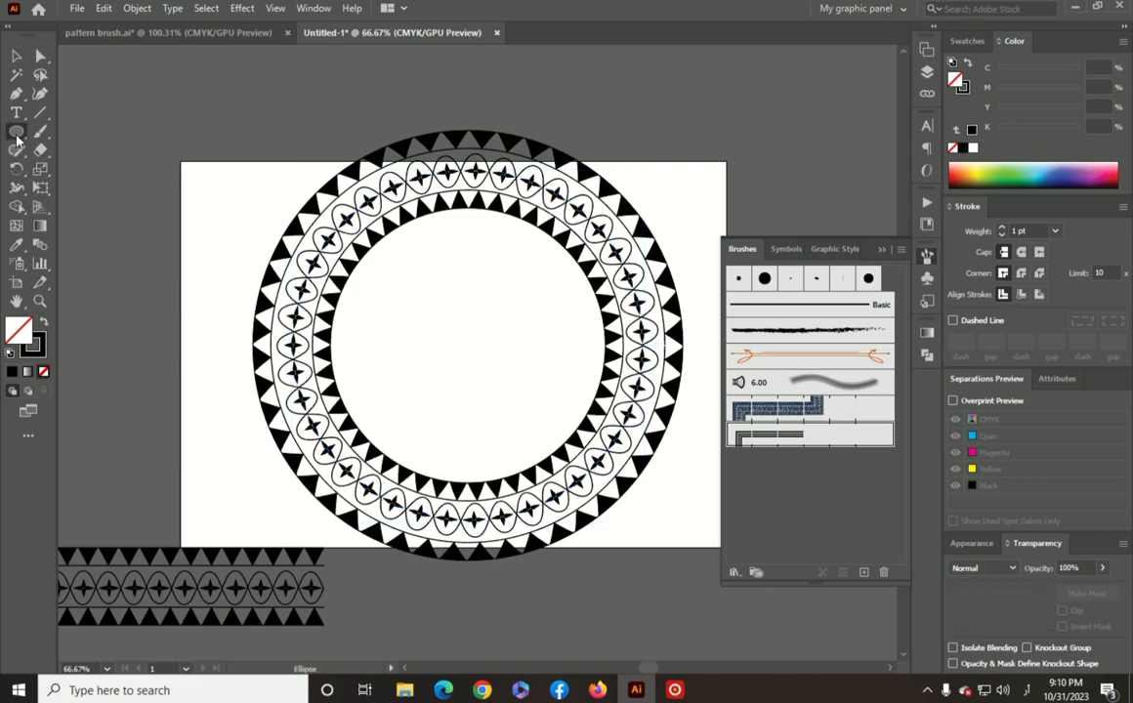
{"action": "double_click", "coordinate": [67, 148]}
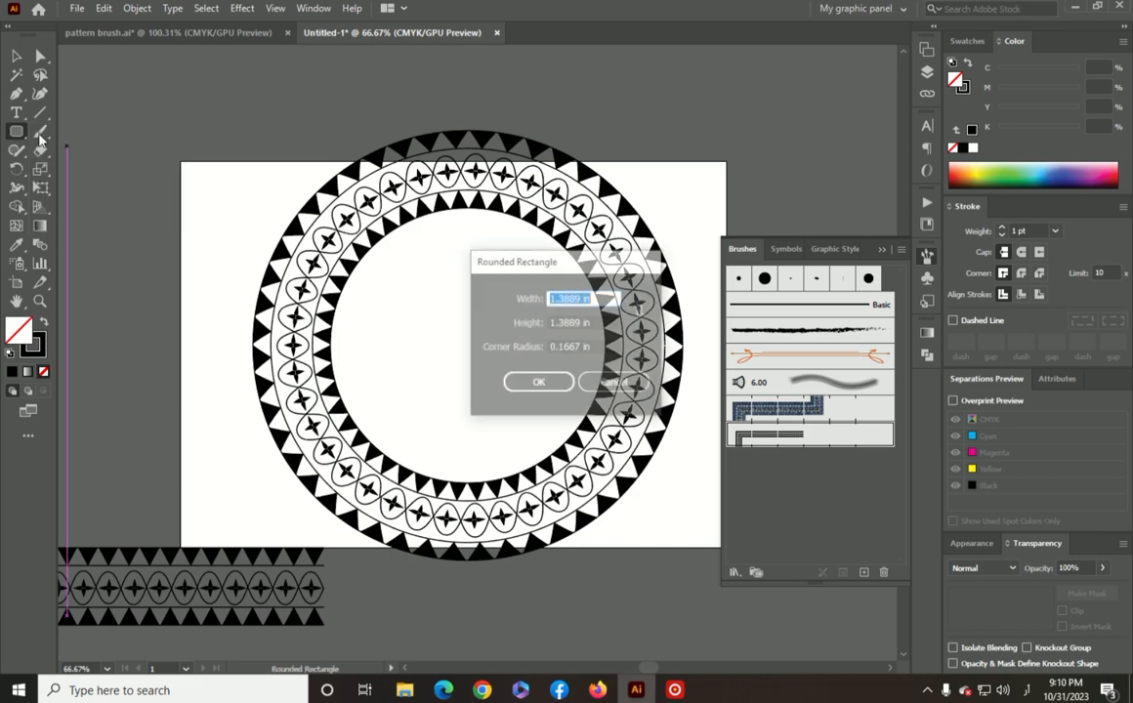
{"action": "left_click", "coordinate": [641, 382]}
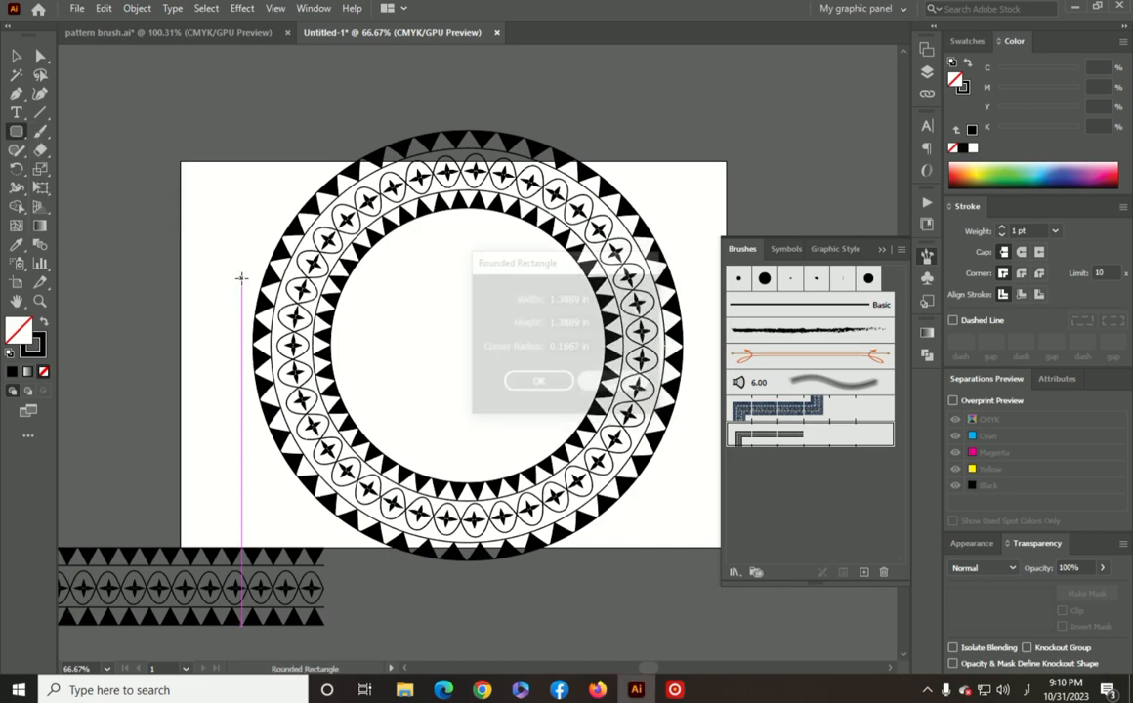
- Try a small freehand rectangle outside the artboard's upper-left corner with the Rectangle tool and delete it
{"action": "left_click", "coordinate": [18, 137]}
{"action": "left_click", "coordinate": [95, 131]}
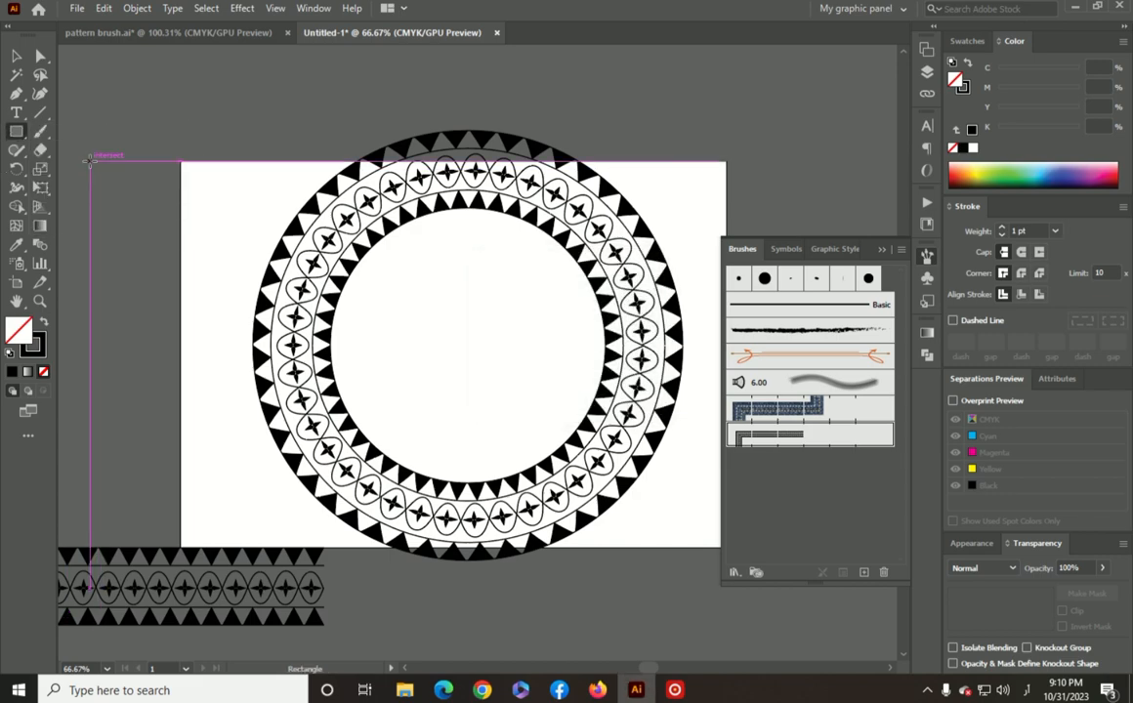
{"action": "left_click_drag", "start_coordinate": [104, 124], "coordinate": [170, 174]}
{"action": "key", "text": "v"}
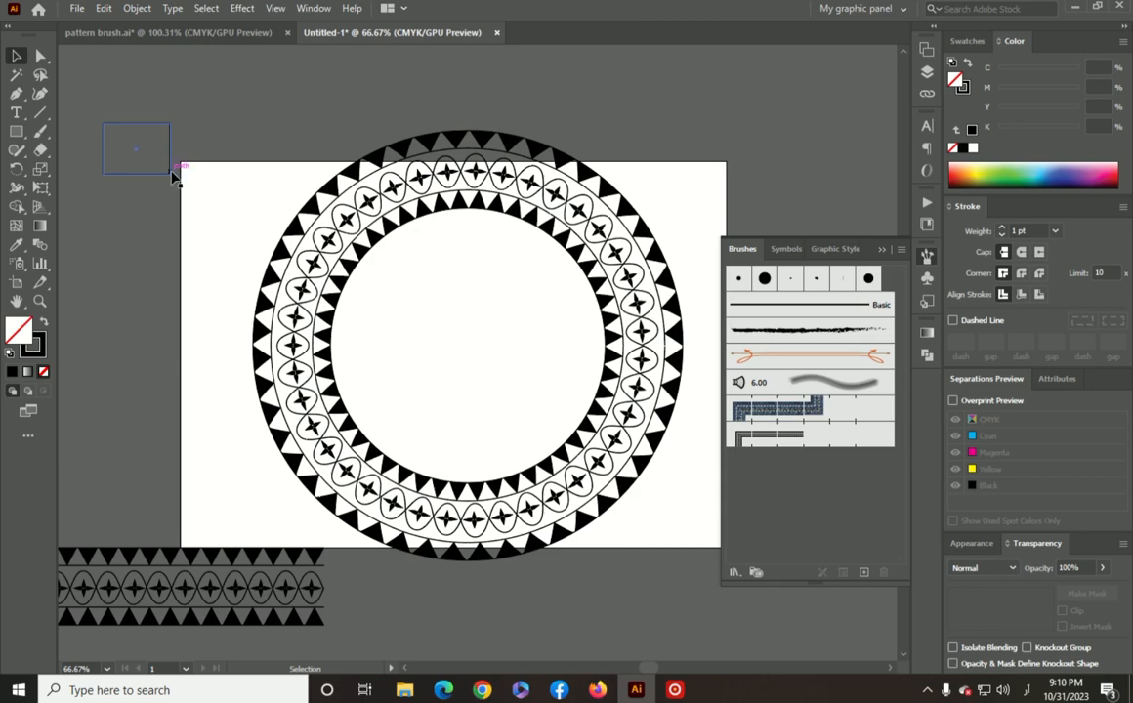
{"action": "left_click_drag", "start_coordinate": [176, 183], "coordinate": [158, 188]}
{"action": "key", "text": "Delete"}
- Create a square 1.423 in wide just outside the artboard's upper-left corner using exact rectangle dimensions
{"action": "left_click", "coordinate": [16, 130]}
{"action": "left_click", "coordinate": [119, 168]}
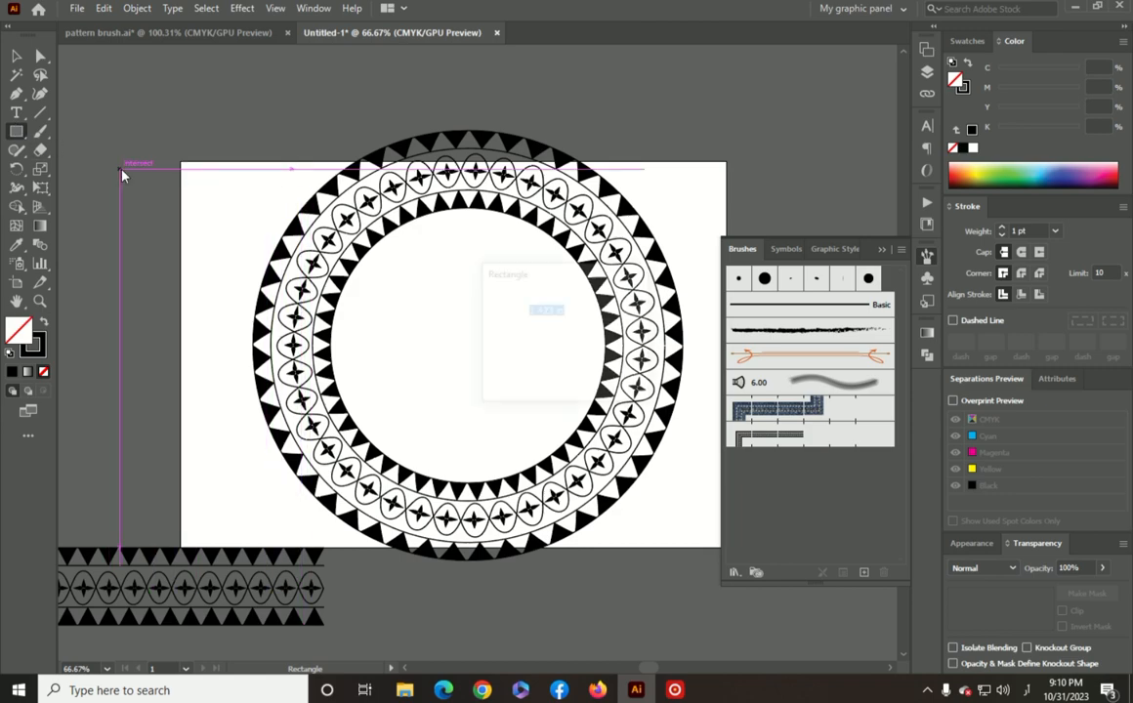
{"action": "left_click_drag", "start_coordinate": [579, 283], "coordinate": [234, 132]}
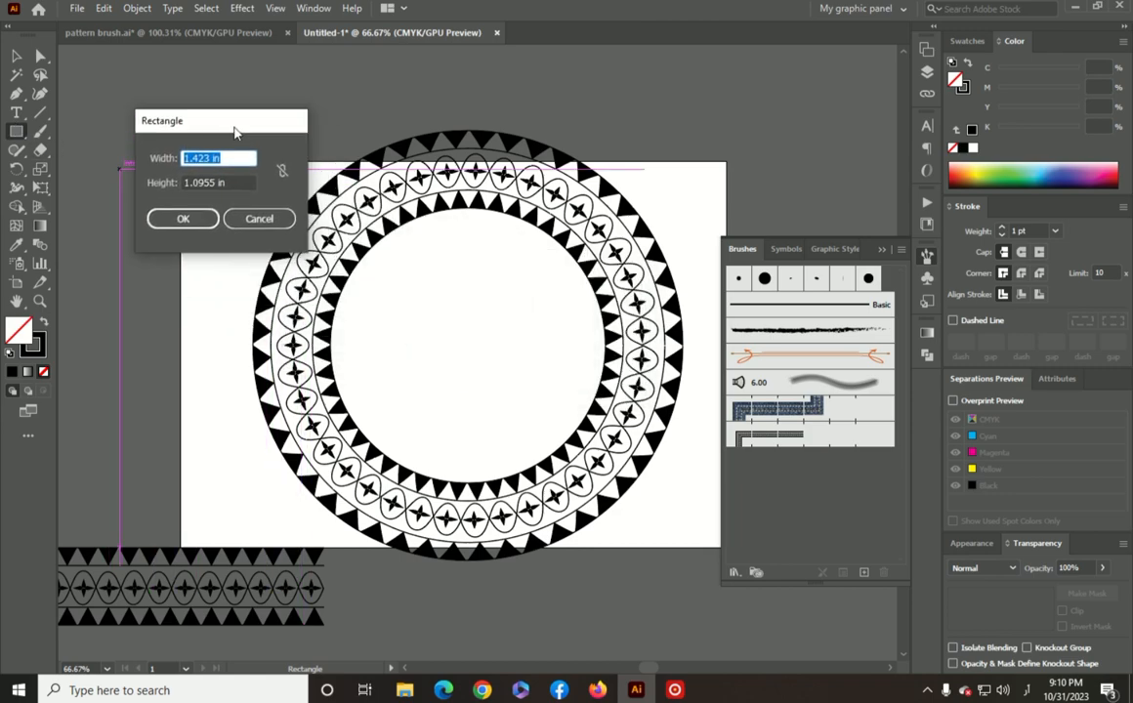
{"action": "double_click", "coordinate": [213, 184]}
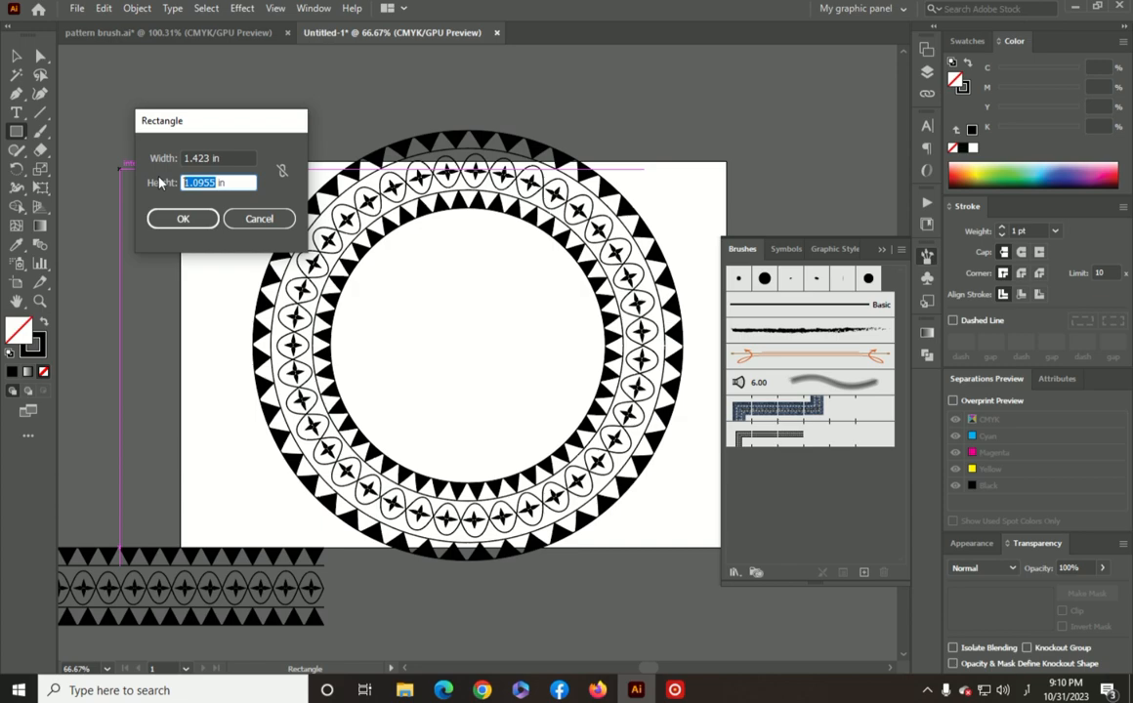
{"action": "type", "text": "1."}
{"action": "left_click", "coordinate": [183, 218]}
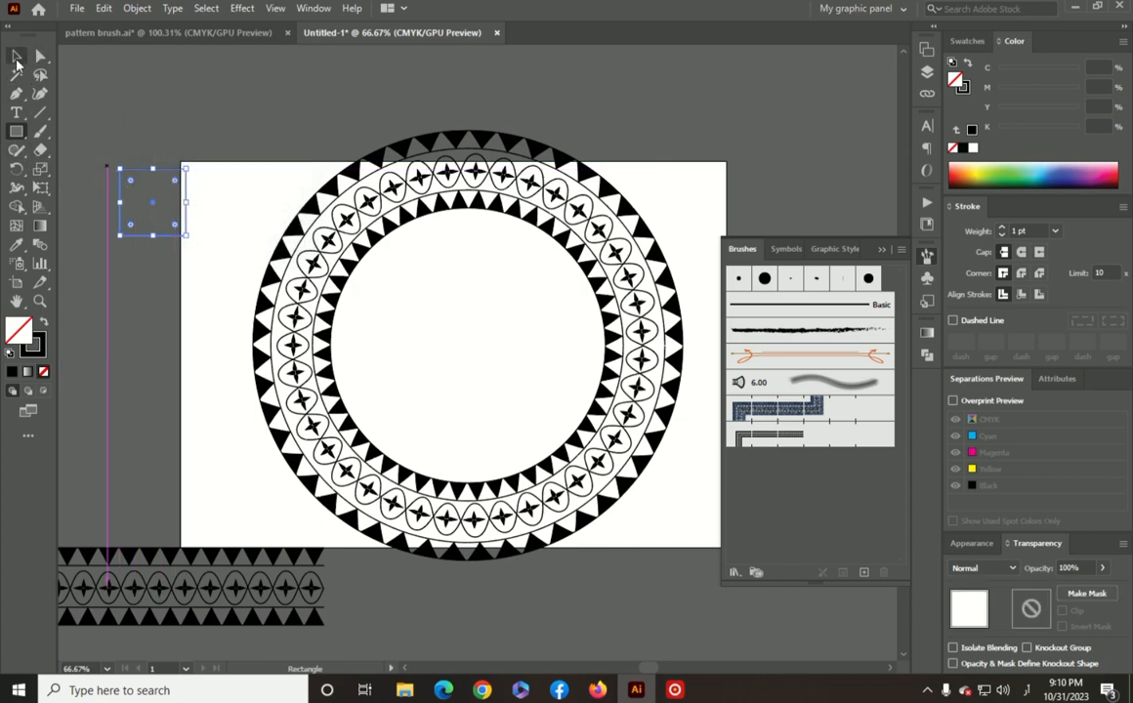
- Rotate the square about 45° into a diamond and pull its bottom corner down to form a long kite
{"action": "left_click", "coordinate": [16, 58]}
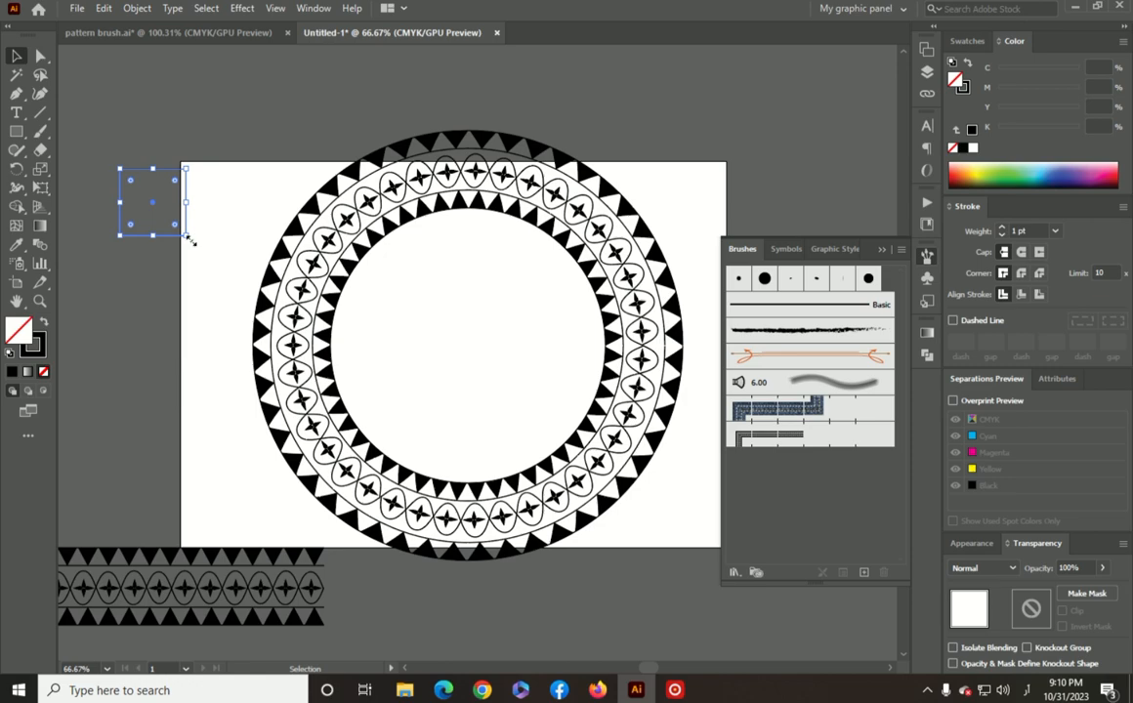
{"action": "left_click_drag", "start_coordinate": [191, 240], "coordinate": [154, 244]}
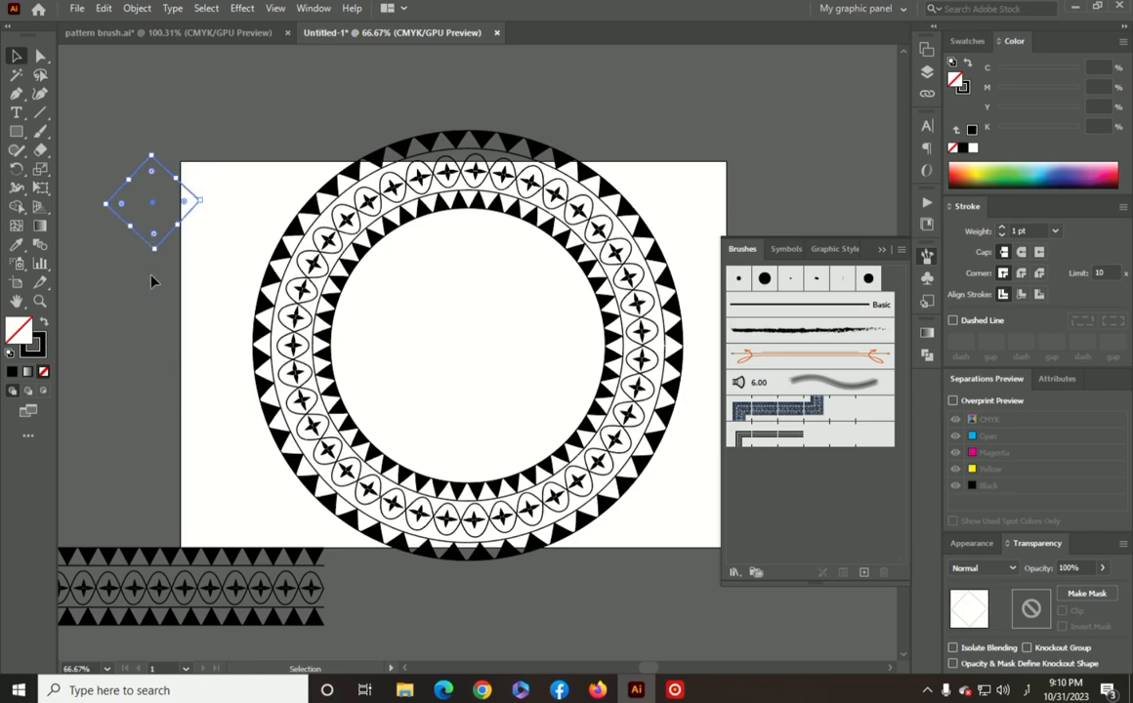
{"action": "left_click_drag", "start_coordinate": [155, 278], "coordinate": [154, 365]}
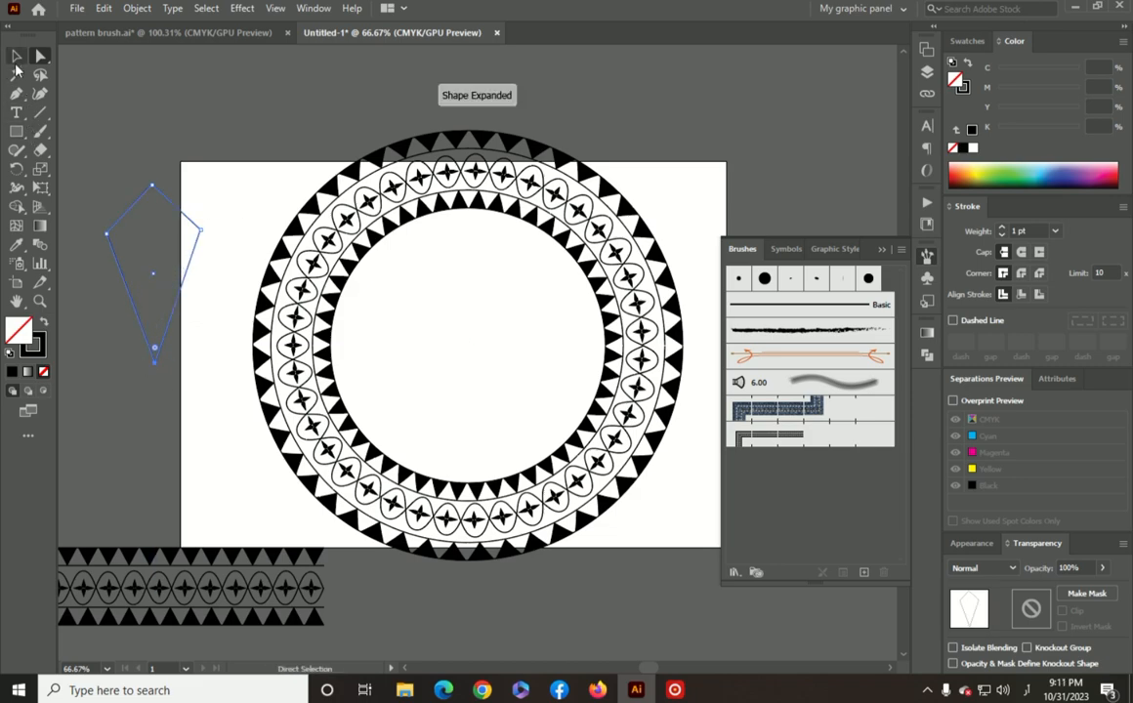
{"action": "left_click", "coordinate": [16, 55]}
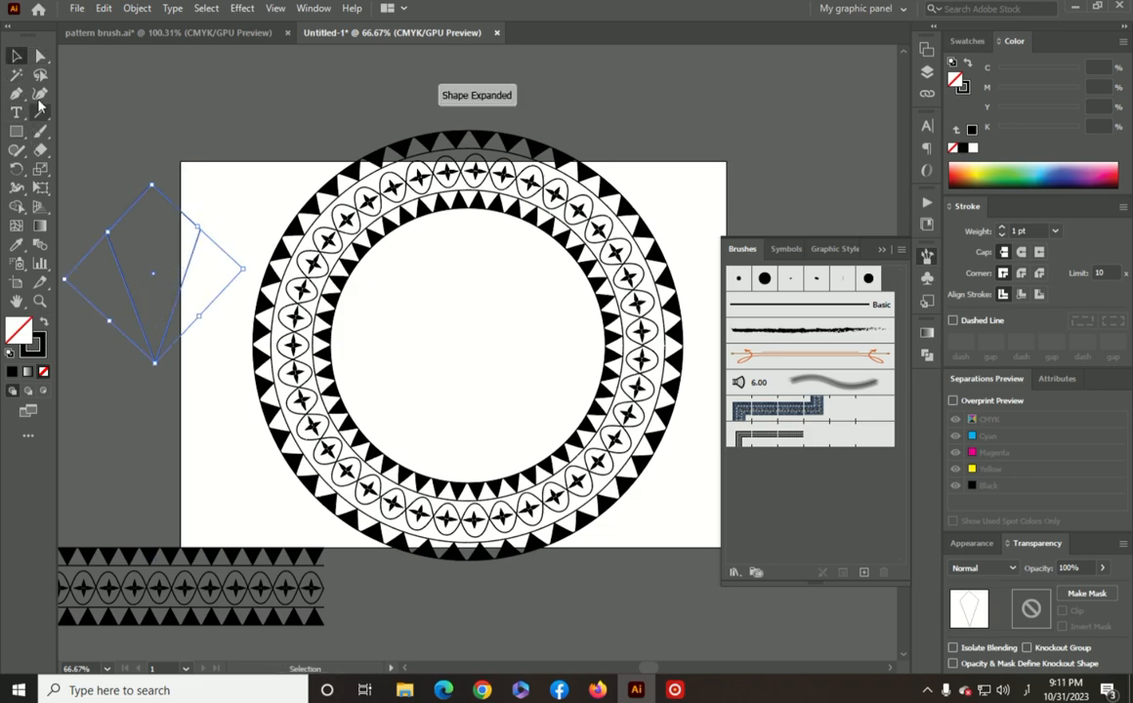
{"action": "left_click", "coordinate": [95, 176]}
- Swap the kite's fill and stroke so it has a solid black fill and no stroke
{"action": "left_click", "coordinate": [122, 268]}
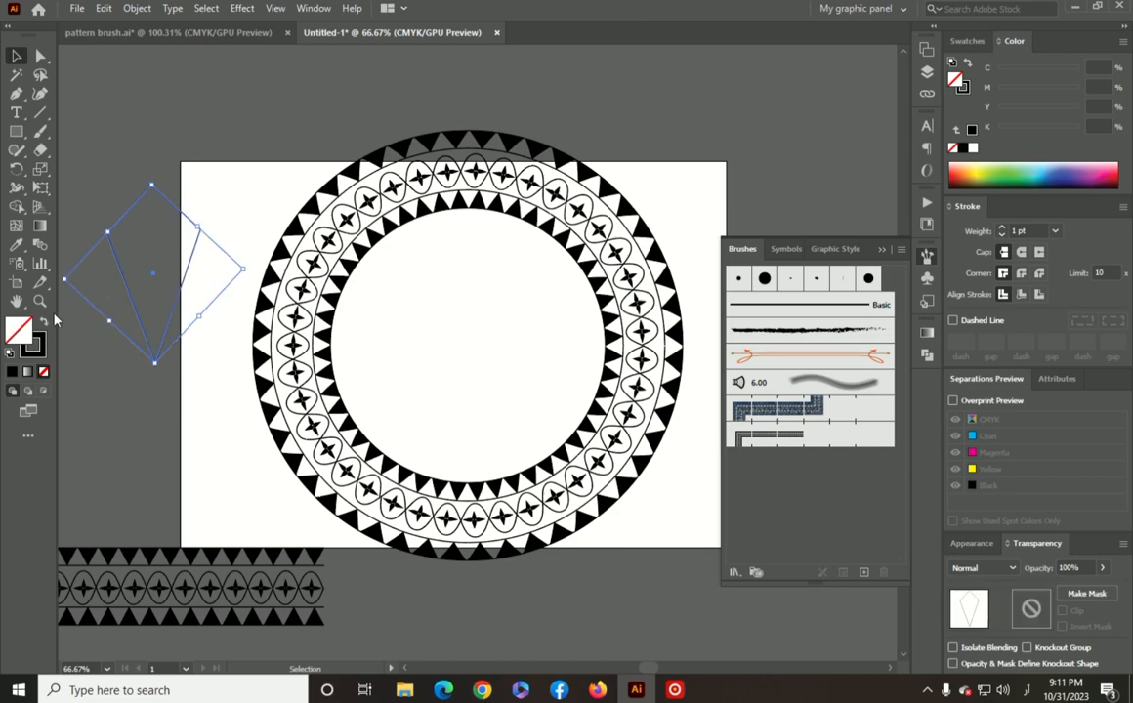
{"action": "left_click", "coordinate": [44, 323]}
{"action": "left_click", "coordinate": [166, 334]}
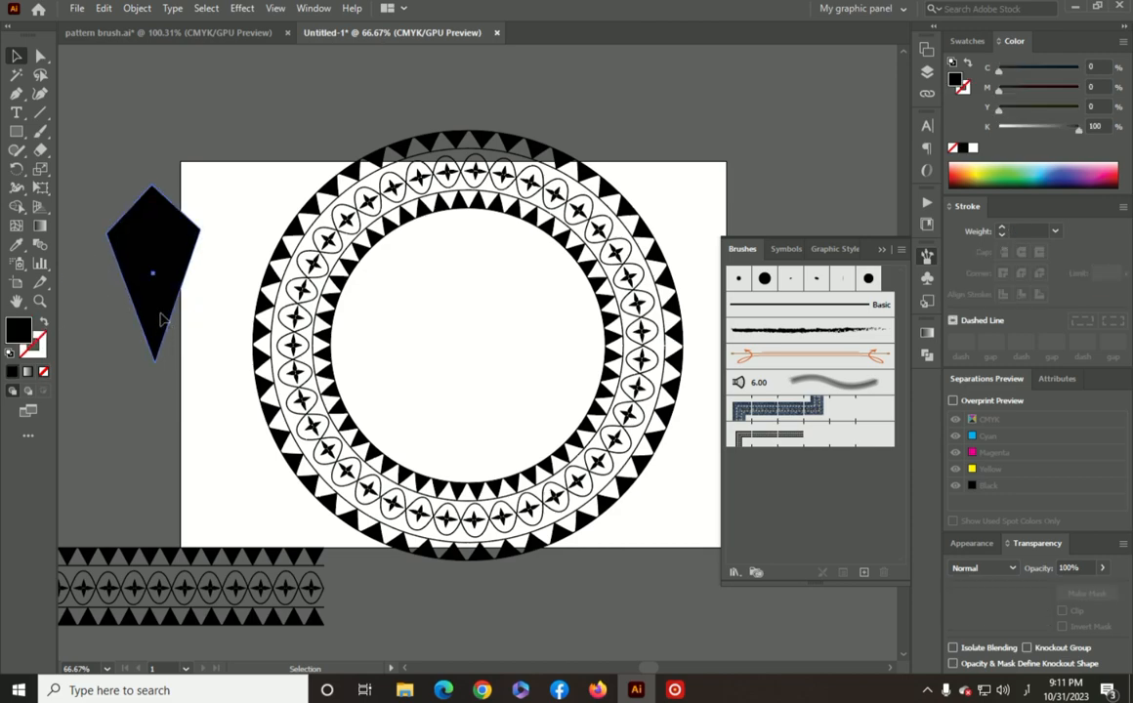
{"action": "left_click", "coordinate": [161, 319]}
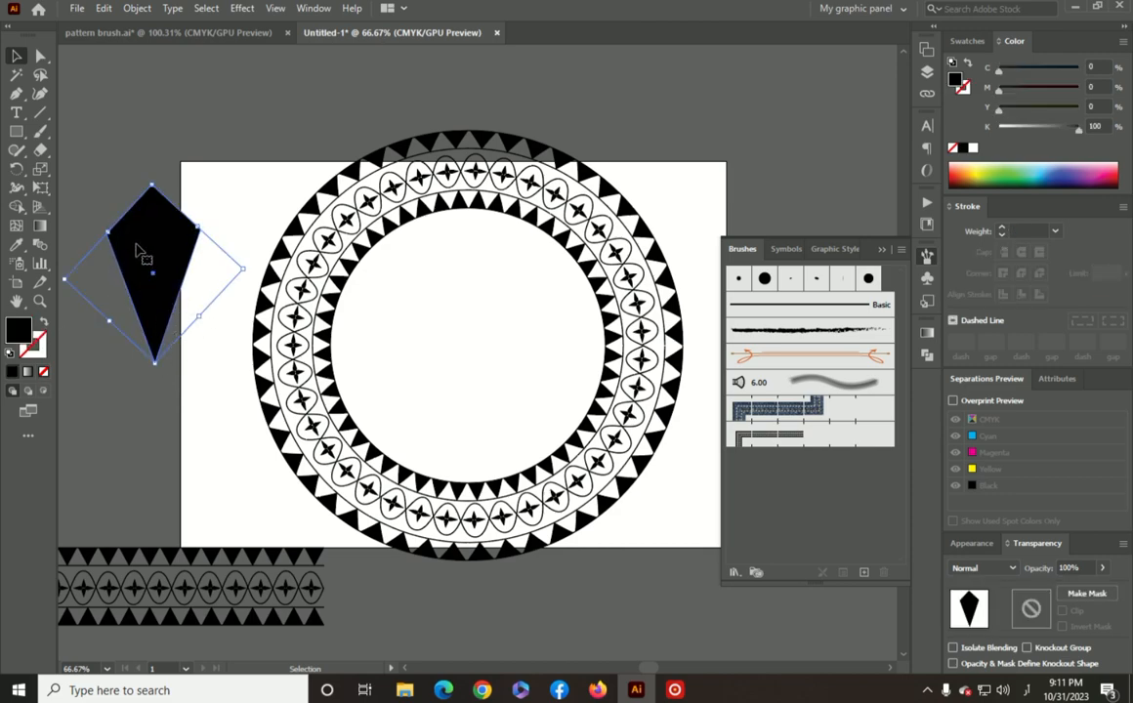
- Copy and paste the black kite, and move the copy over the original's lower tip outside the artboard
{"action": "left_click", "coordinate": [103, 8]}
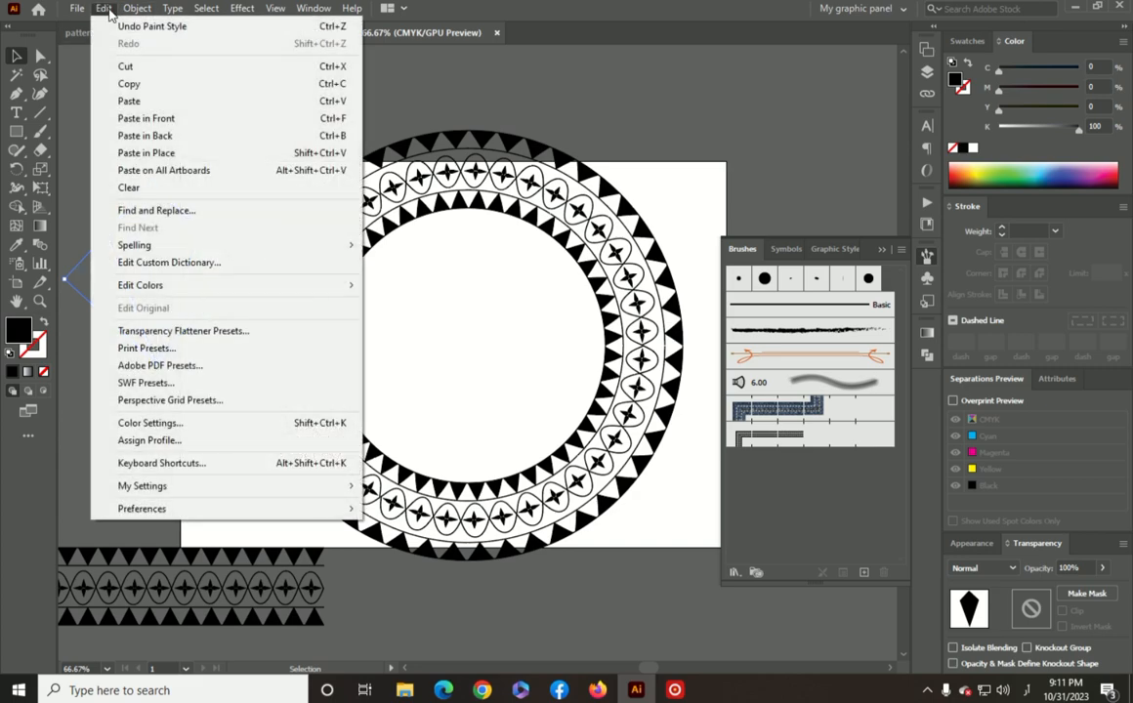
{"action": "left_click", "coordinate": [130, 84]}
{"action": "left_click", "coordinate": [103, 9]}
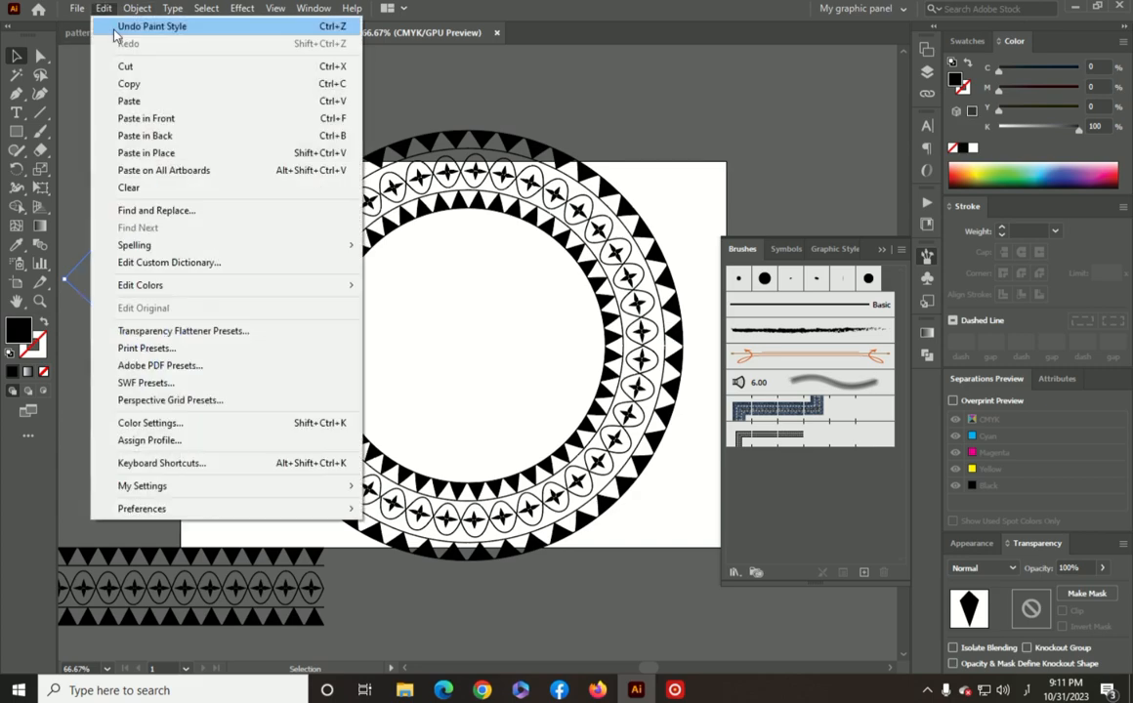
{"action": "left_click", "coordinate": [129, 101]}
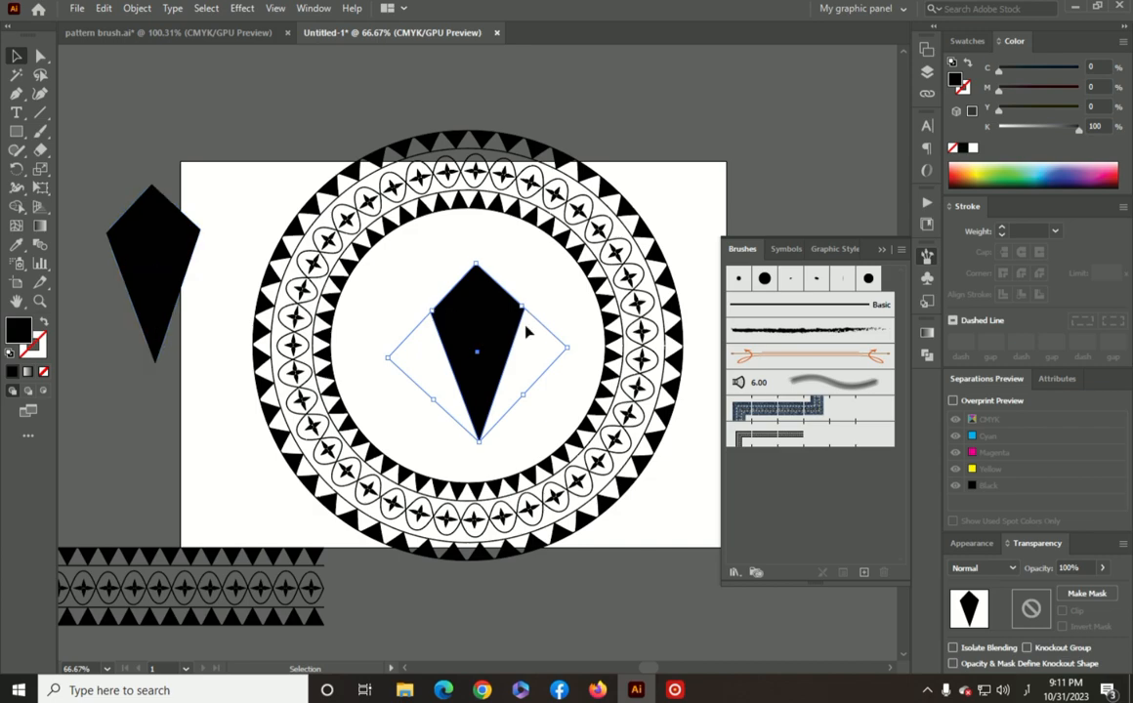
{"action": "left_click_drag", "start_coordinate": [475, 358], "coordinate": [143, 487]}
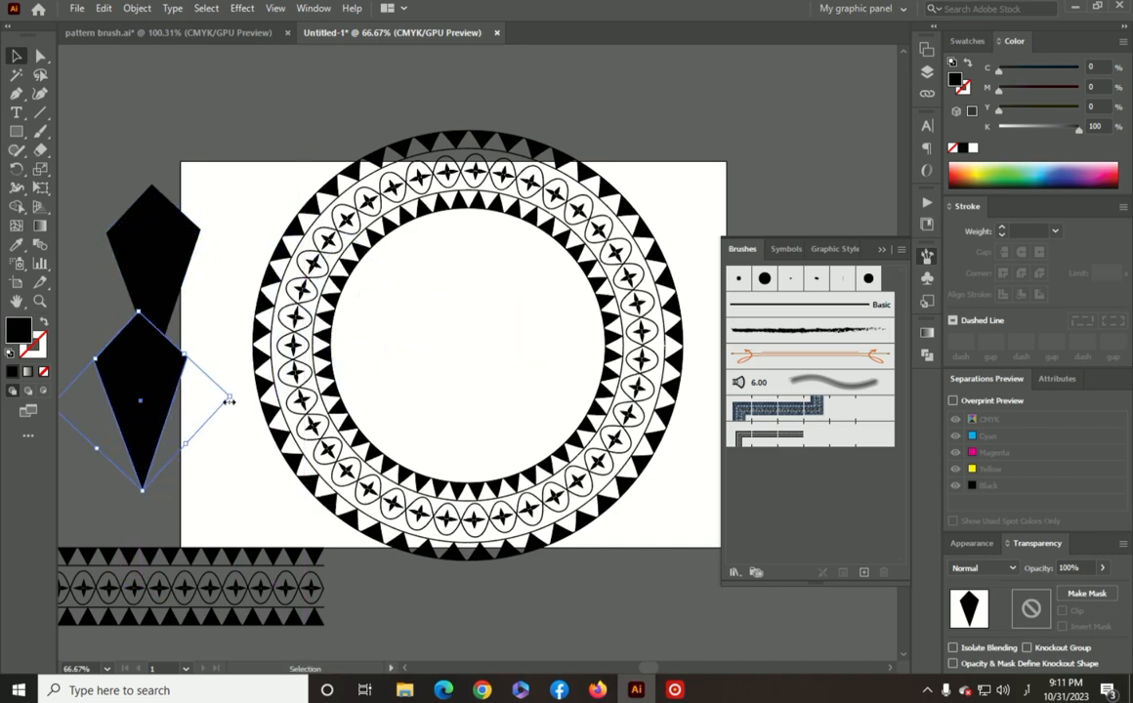
- Scale the kite copy down with a black outline and no fill, and centre it inside the black kite
{"action": "left_click_drag", "start_coordinate": [226, 397], "coordinate": [212, 396]}
{"action": "left_click", "coordinate": [42, 323]}
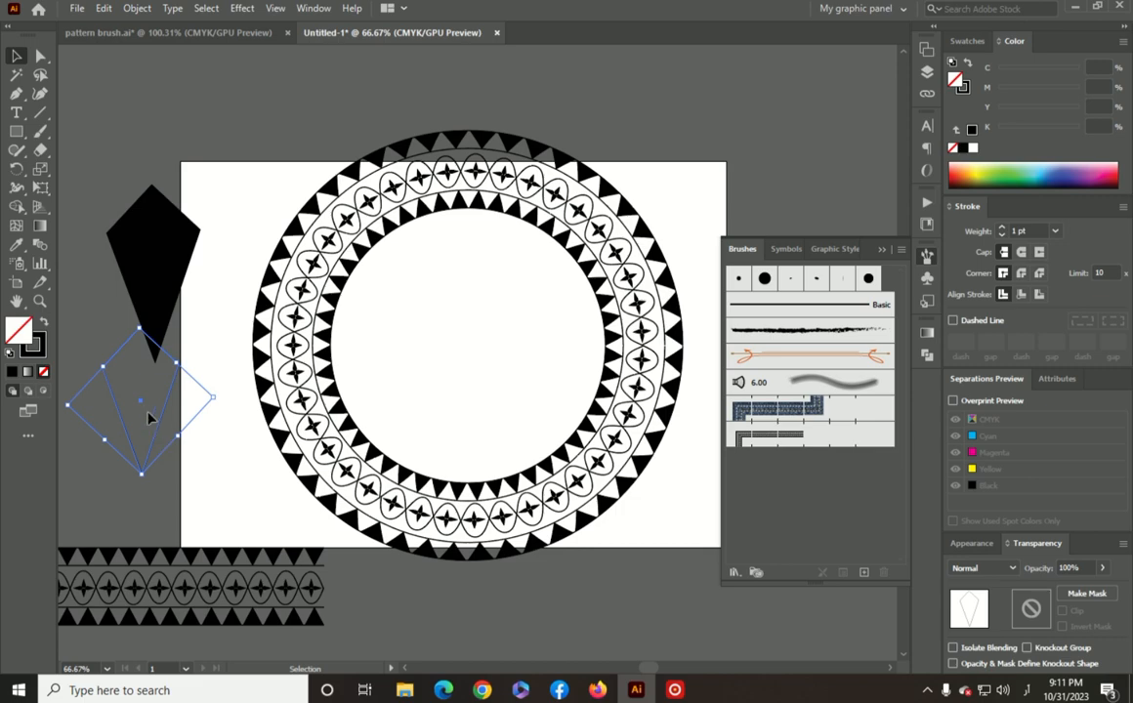
{"action": "left_click_drag", "start_coordinate": [149, 418], "coordinate": [154, 276]}
{"action": "left_click_drag", "start_coordinate": [225, 270], "coordinate": [207, 272]}
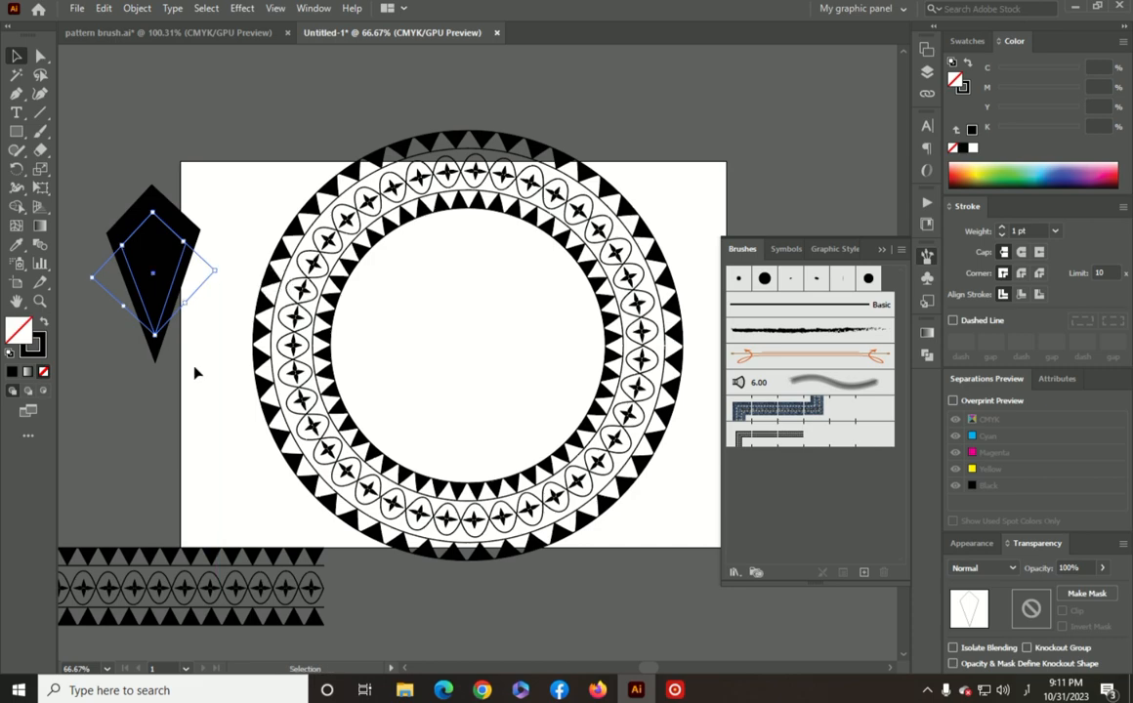
- Apply the default white fill and black stroke to the inner kite and nudge it slightly upward
{"action": "left_click", "coordinate": [184, 354]}
{"action": "left_click", "coordinate": [171, 298]}
{"action": "left_click", "coordinate": [10, 352]}
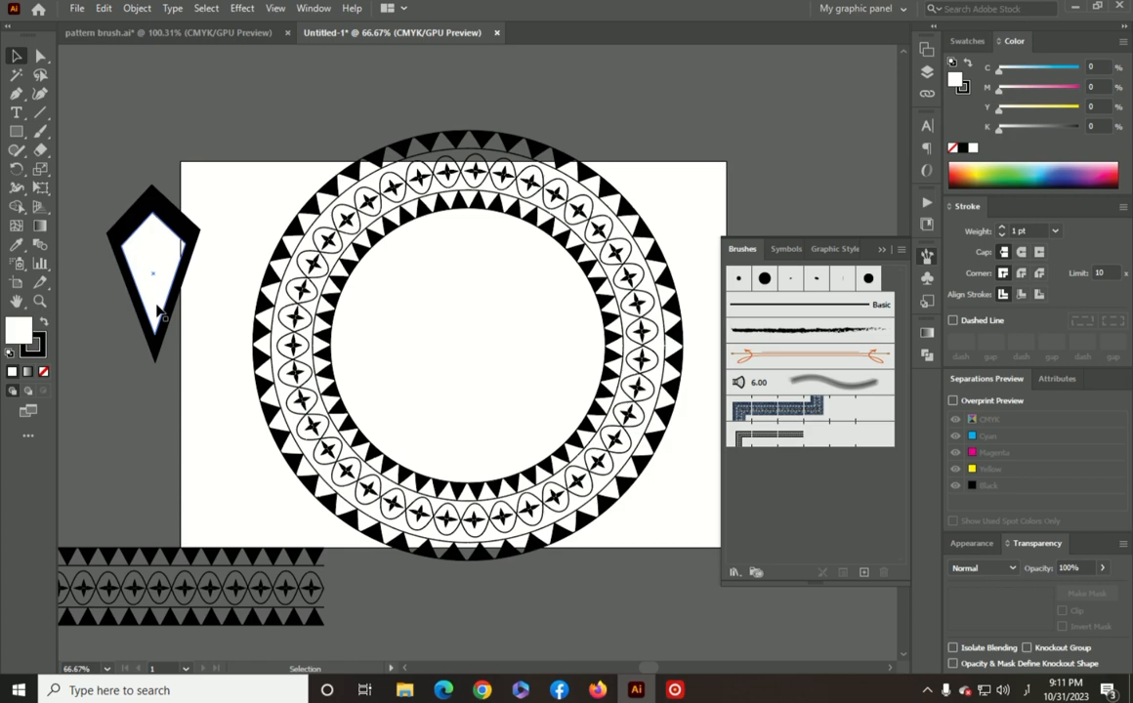
{"action": "left_click_drag", "start_coordinate": [155, 280], "coordinate": [154, 258]}
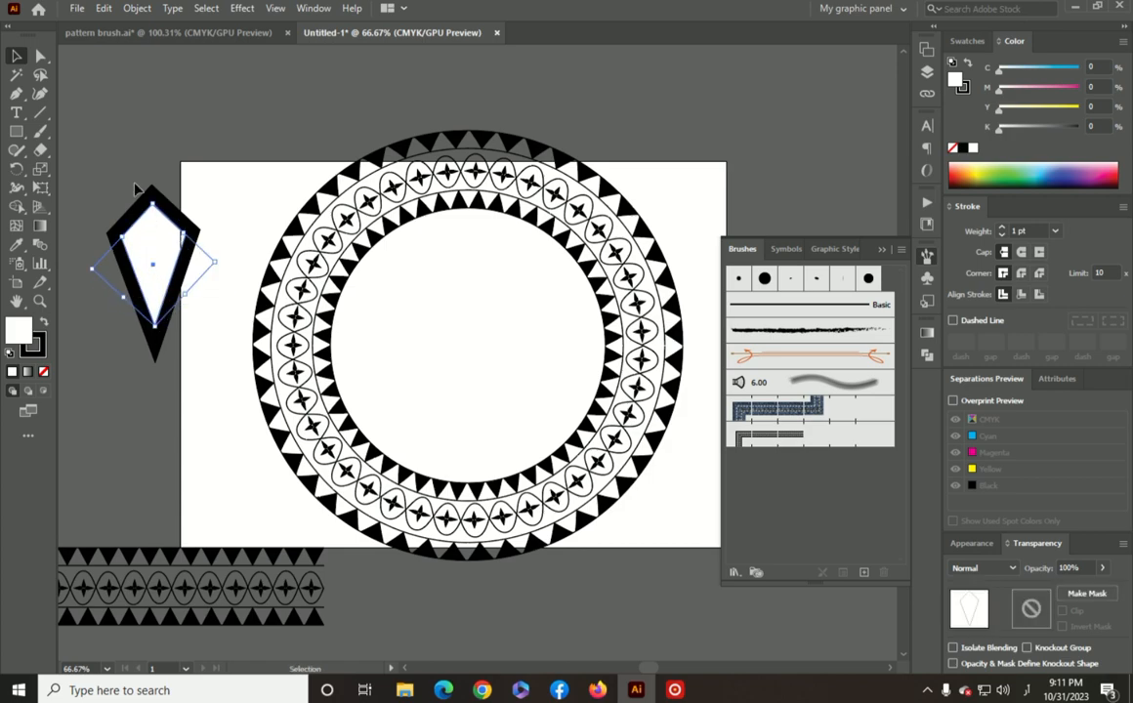
- Open the alignment options with both kites selected, and scale the pair down proportionally to about two thirds
{"action": "left_click", "coordinate": [188, 244], "text": "shift"}
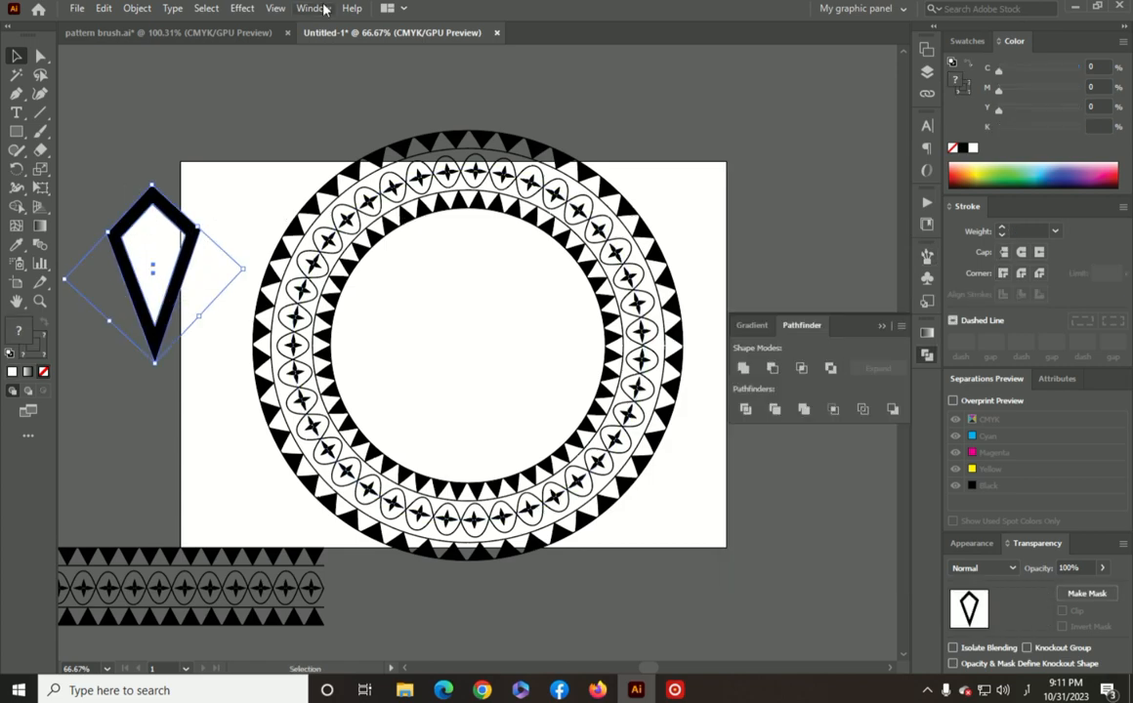
{"action": "left_click", "coordinate": [322, 8]}
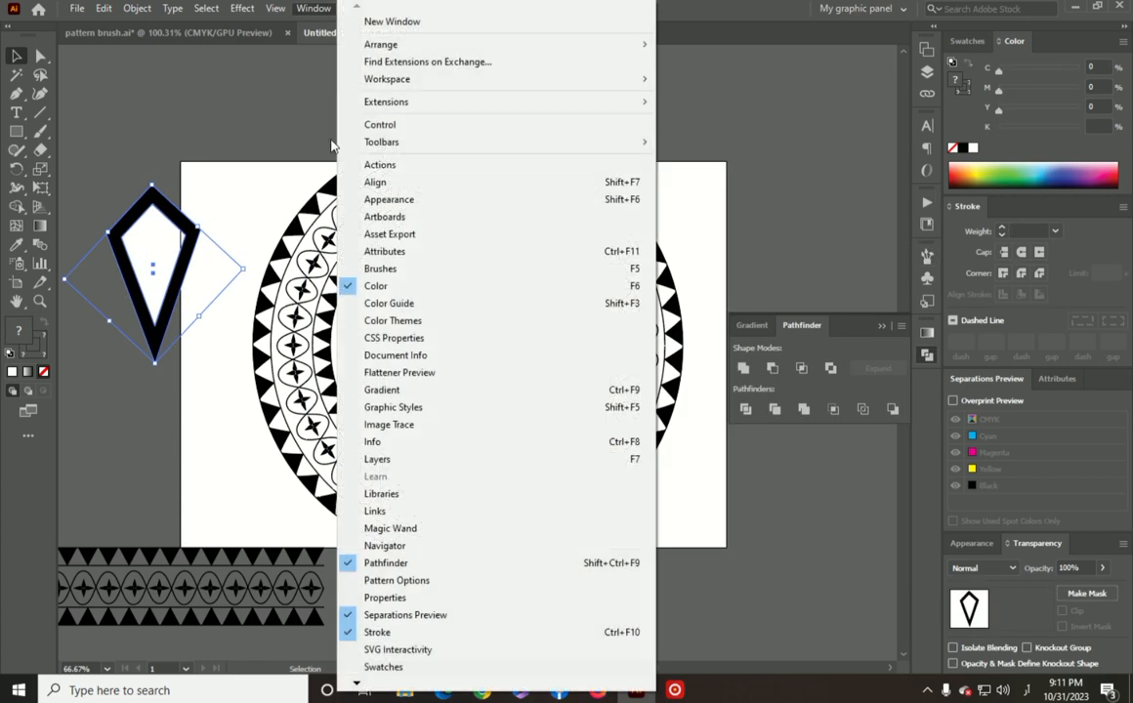
{"action": "left_click", "coordinate": [373, 189]}
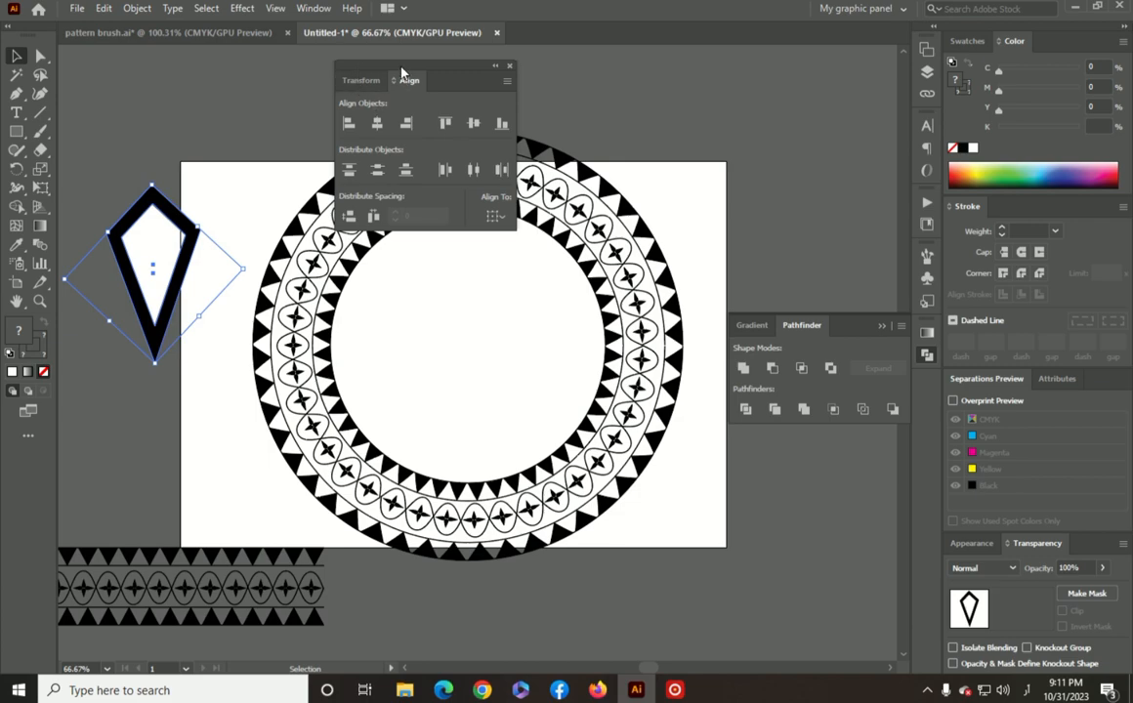
{"action": "left_click_drag", "start_coordinate": [385, 67], "coordinate": [227, 50]}
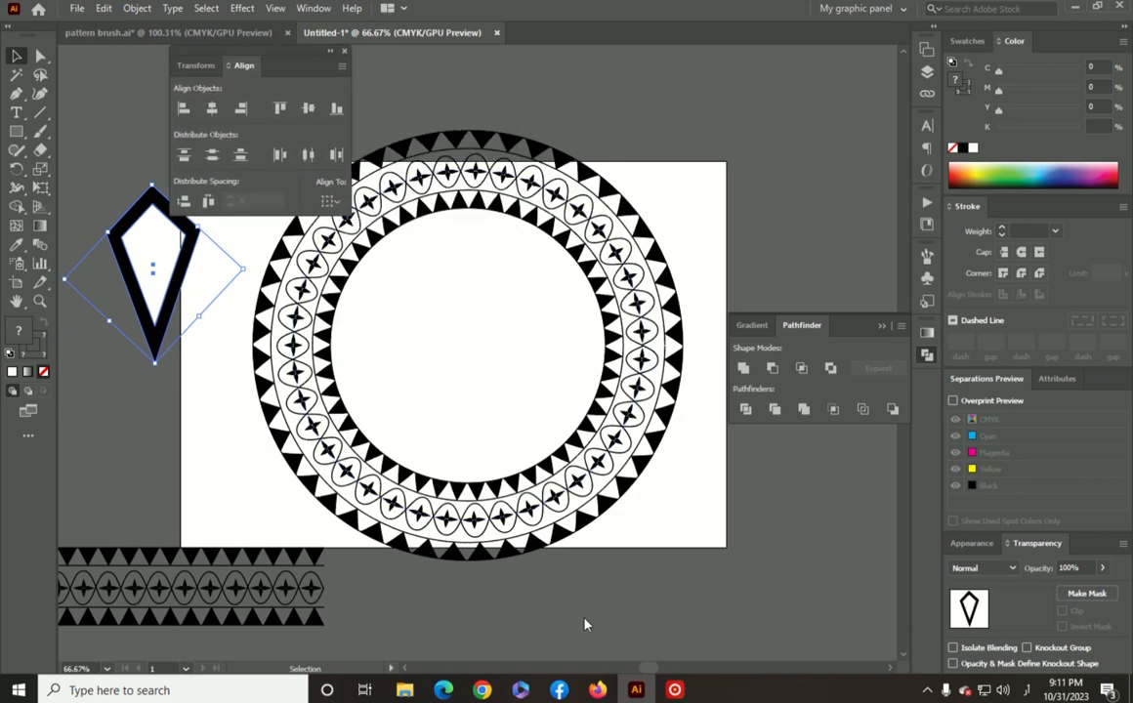
{"action": "left_click", "coordinate": [170, 255]}
{"action": "left_click_drag", "start_coordinate": [244, 269], "coordinate": [211, 270]}
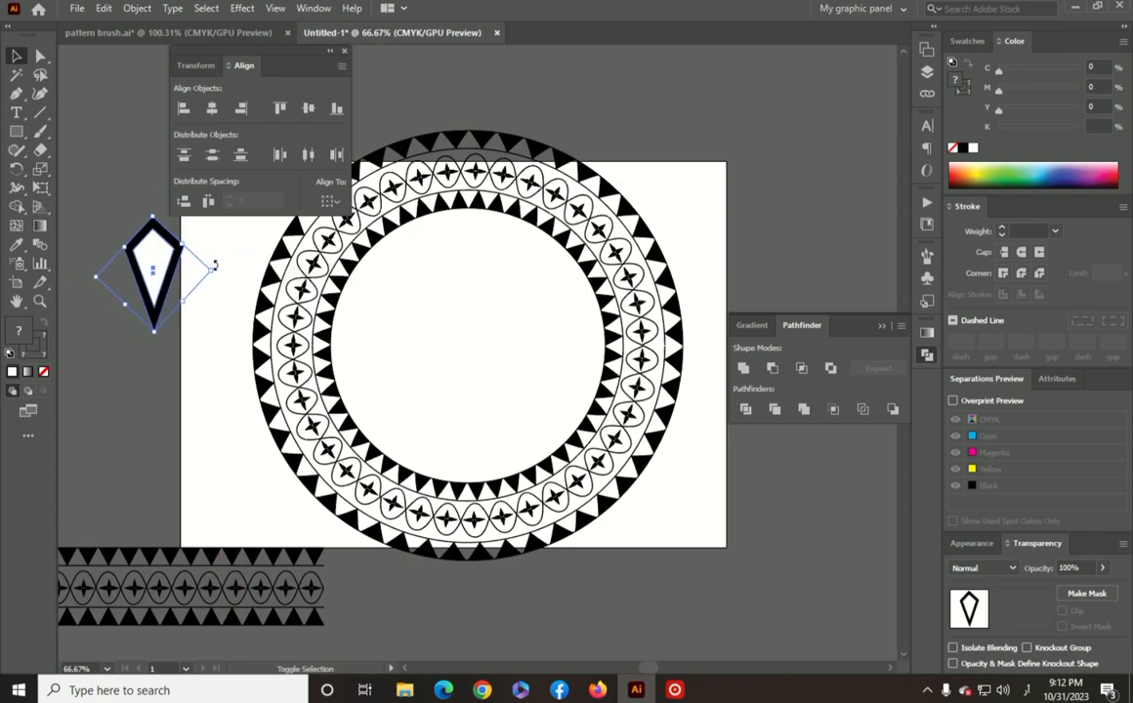
{"action": "left_click", "coordinate": [95, 411]}
- Copy the white inner kite and paste the duplicate in front, in the same position
{"action": "left_click", "coordinate": [148, 261]}
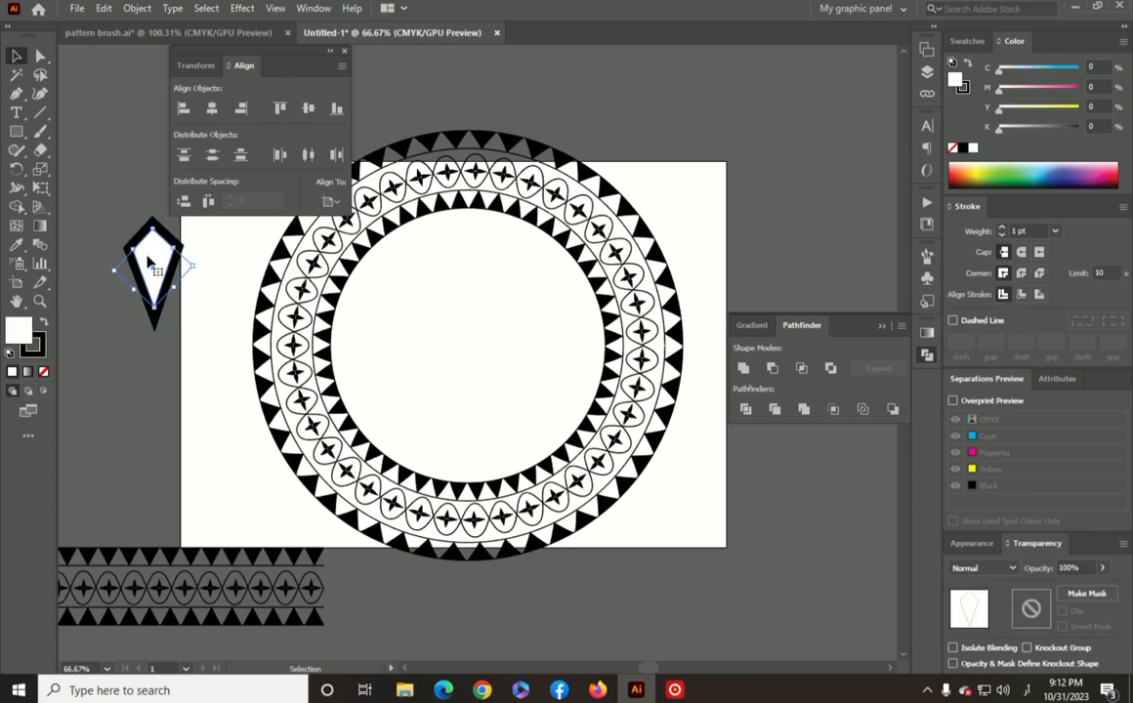
{"action": "left_click", "coordinate": [103, 8]}
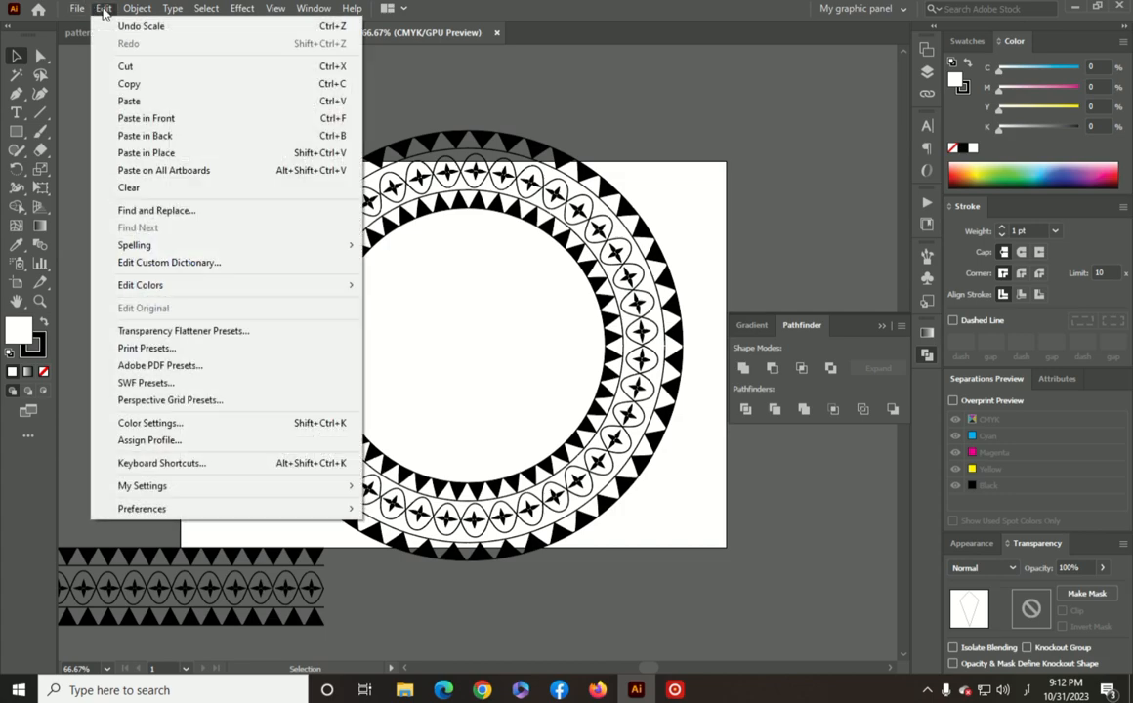
{"action": "left_click", "coordinate": [130, 88]}
{"action": "left_click", "coordinate": [104, 8]}
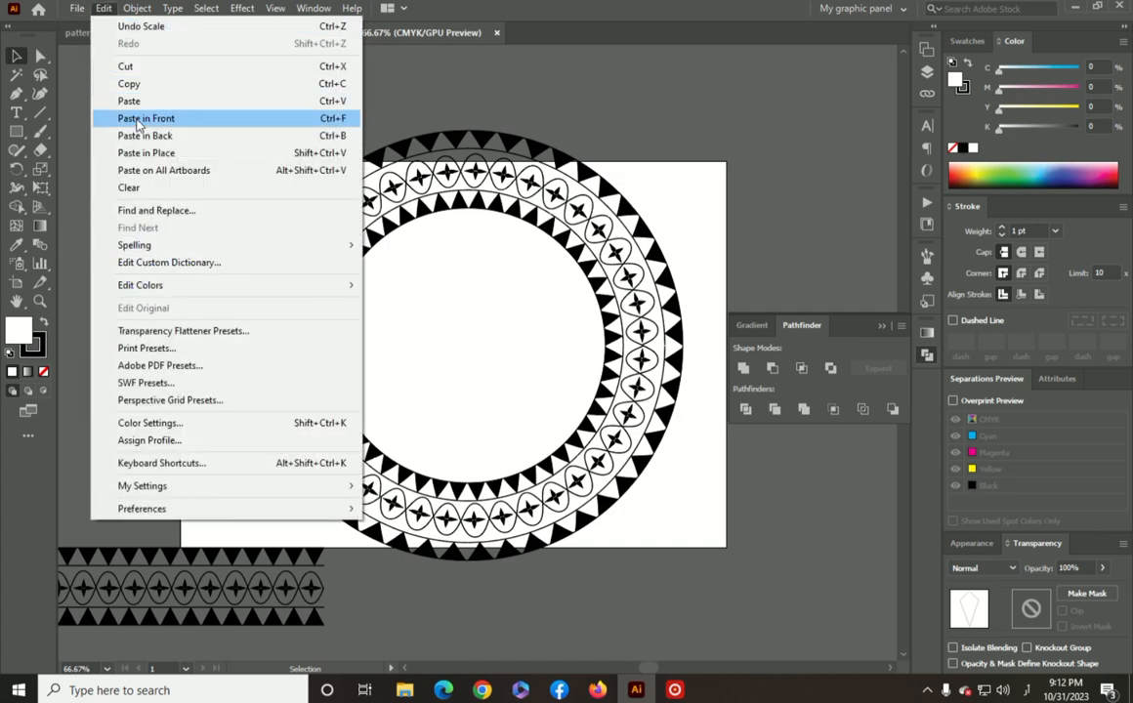
{"action": "left_click", "coordinate": [147, 118]}
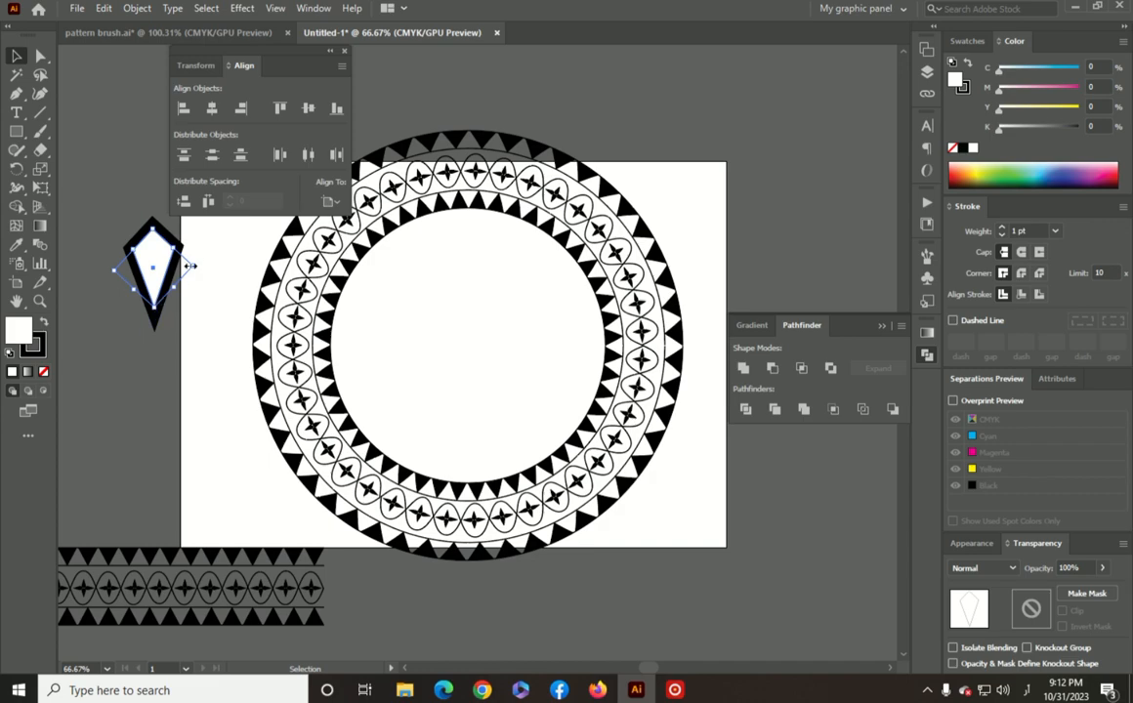
- Scale the front kite down around its centre and swap it to a black fill with a white stroke
{"action": "left_click_drag", "start_coordinate": [196, 267], "coordinate": [183, 264]}
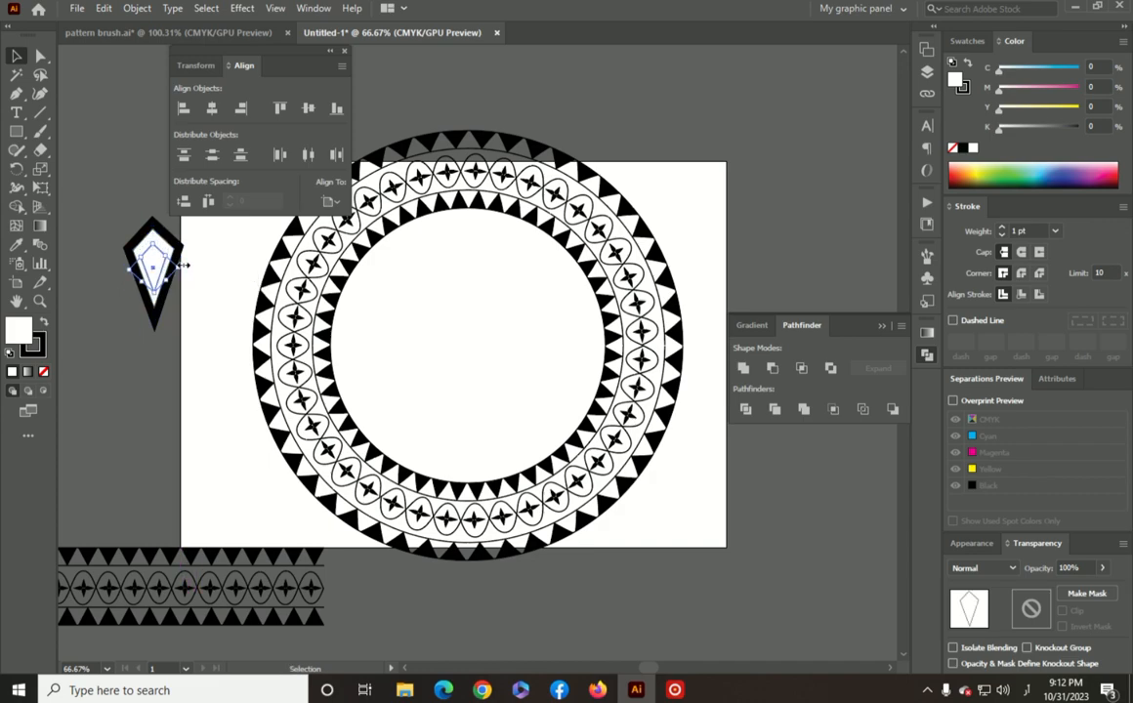
{"action": "left_click", "coordinate": [45, 321]}
{"action": "left_click", "coordinate": [123, 395]}
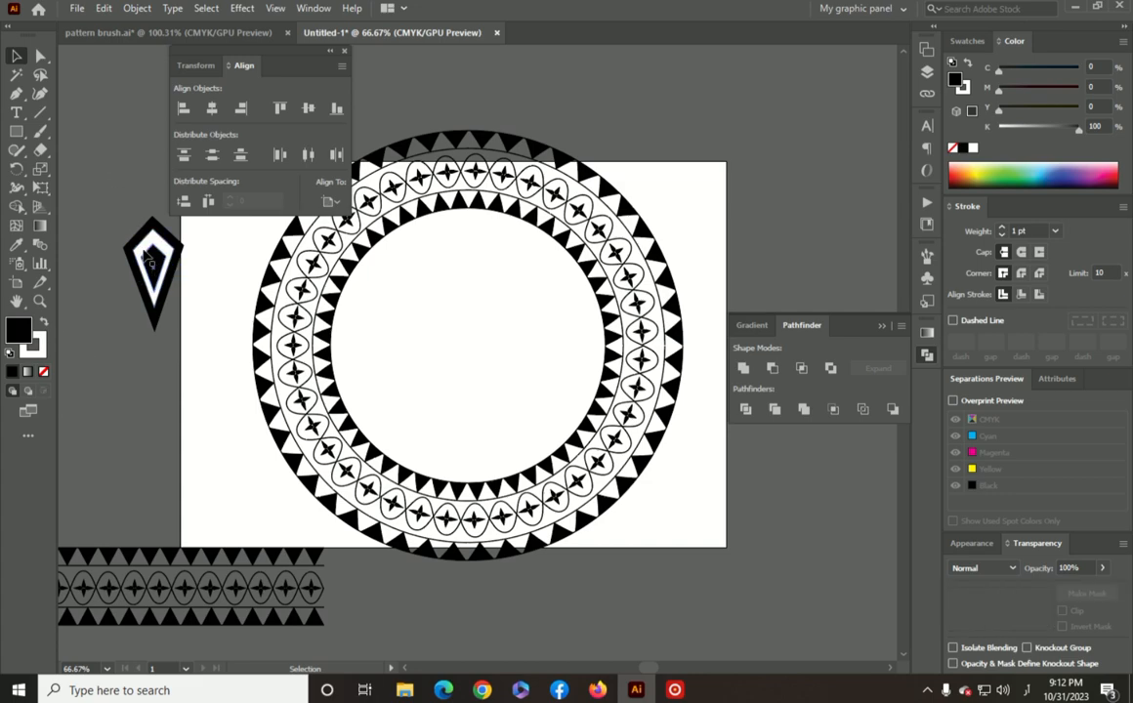
- Turn the three nested kites into a new Pattern Brush, keeping the default brush options
{"action": "left_click_drag", "start_coordinate": [132, 225], "coordinate": [183, 283]}
{"action": "left_click", "coordinate": [101, 351]}
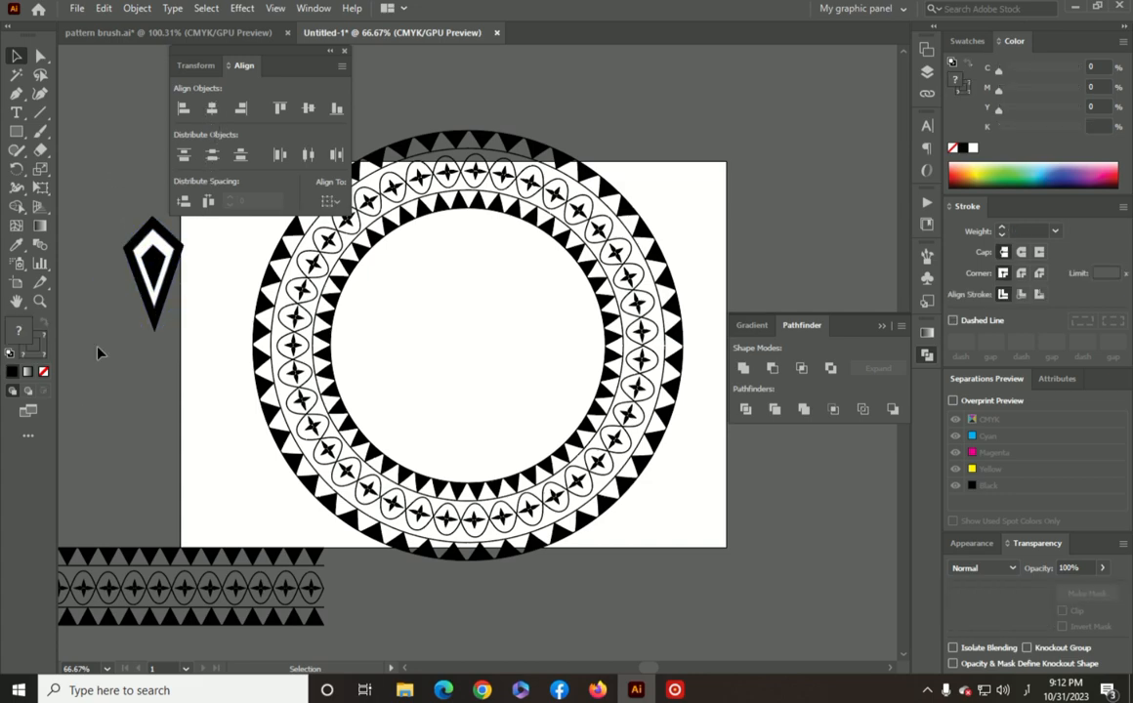
{"action": "left_click", "coordinate": [151, 266]}
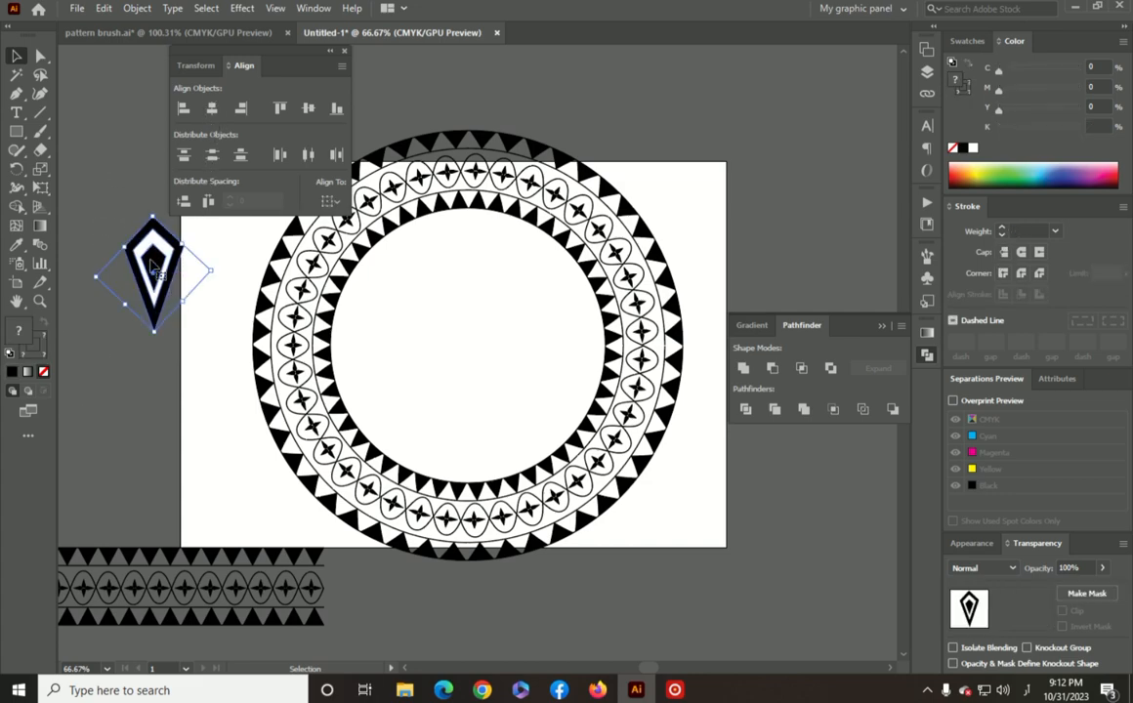
{"action": "left_click", "coordinate": [927, 255]}
{"action": "mouse_move", "coordinate": [154, 251]}
{"action": "left_mouse_down"}
{"action": "mouse_move", "coordinate": [376, 342]}
{"action": "mouse_move", "coordinate": [775, 414]}
{"action": "mouse_move", "coordinate": [745, 444]}
{"action": "left_mouse_up"}
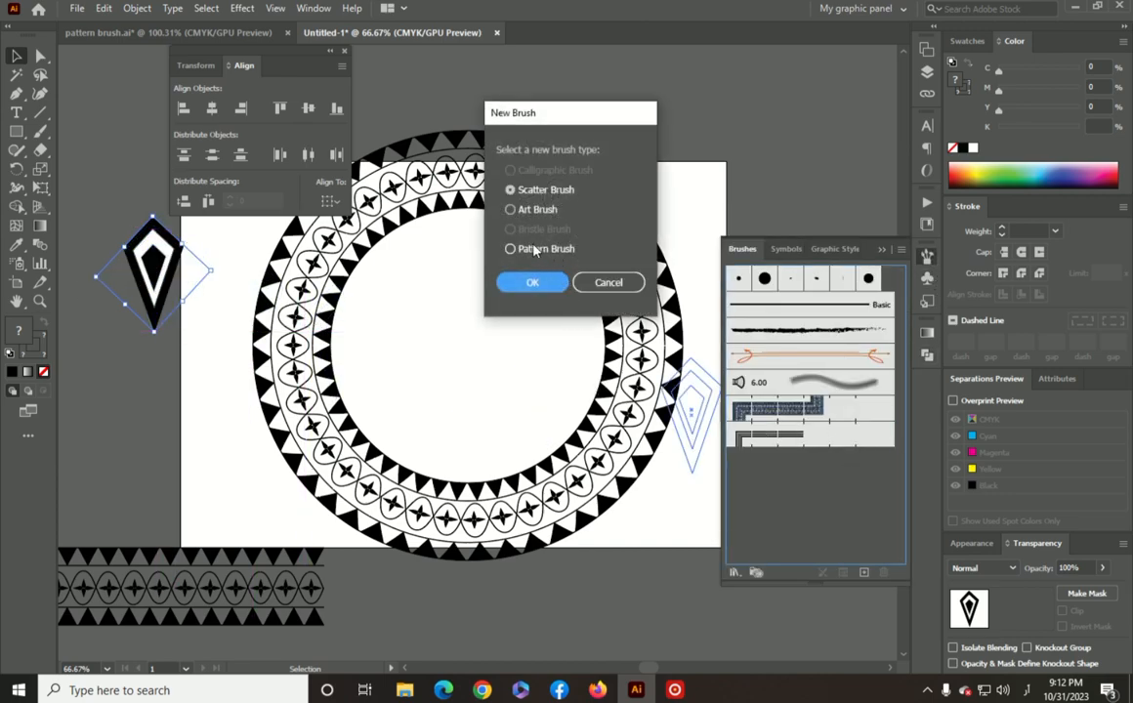
{"action": "left_click", "coordinate": [535, 250]}
{"action": "left_click", "coordinate": [532, 282]}
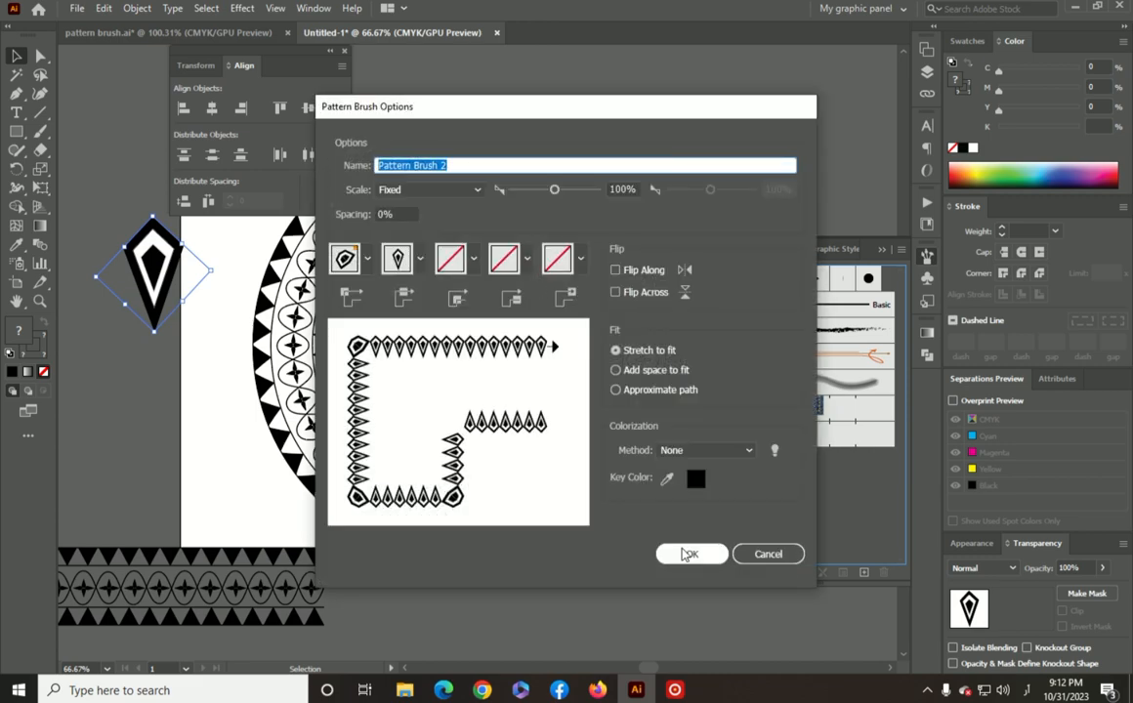
{"action": "left_click", "coordinate": [689, 554]}
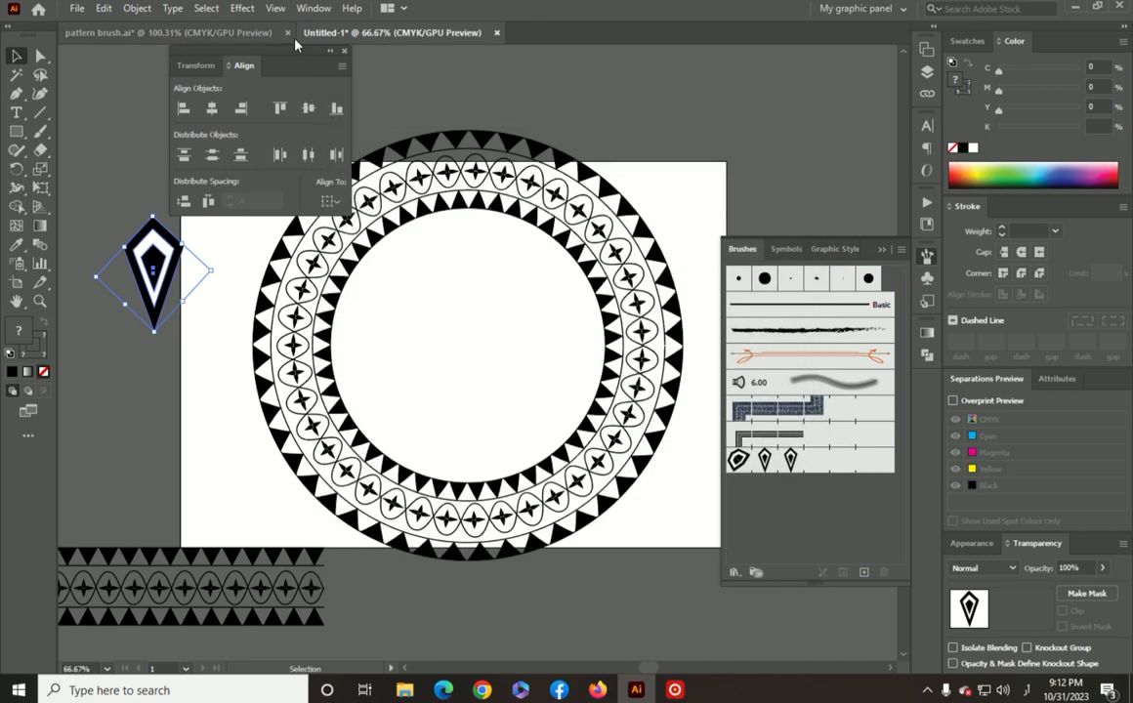
- Move the floating alignment options off the canvas and dock them as collapsed icons
{"action": "left_click_drag", "start_coordinate": [283, 54], "coordinate": [122, 67]}
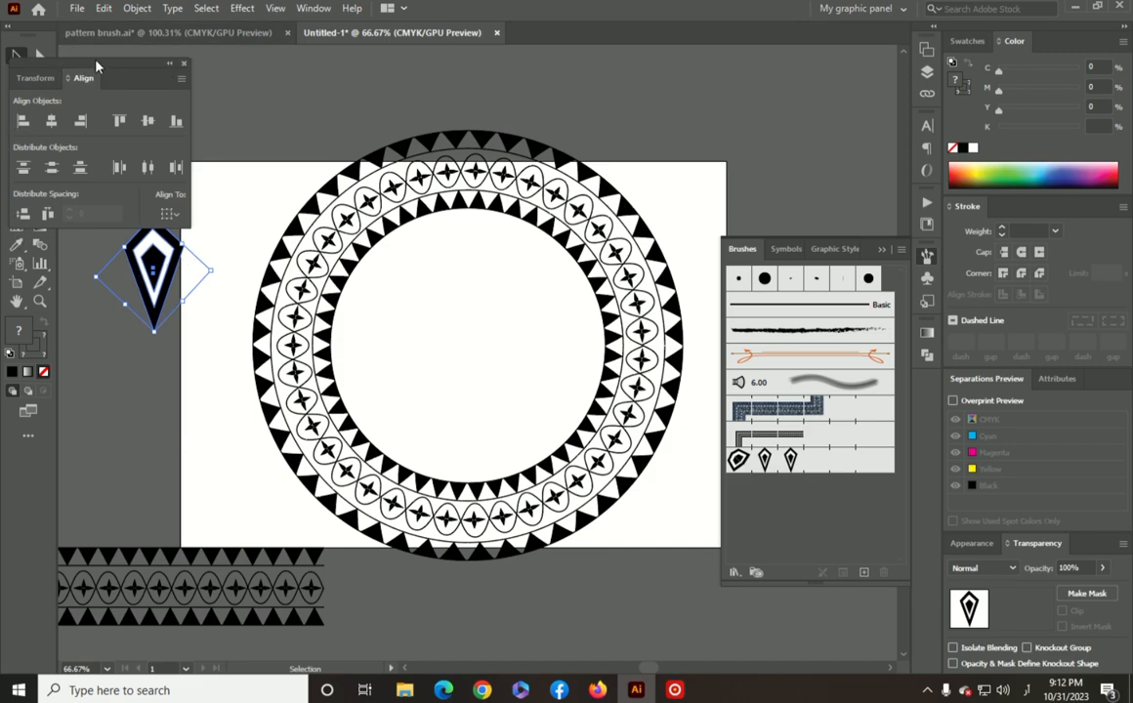
{"action": "left_click_drag", "start_coordinate": [96, 67], "coordinate": [923, 381]}
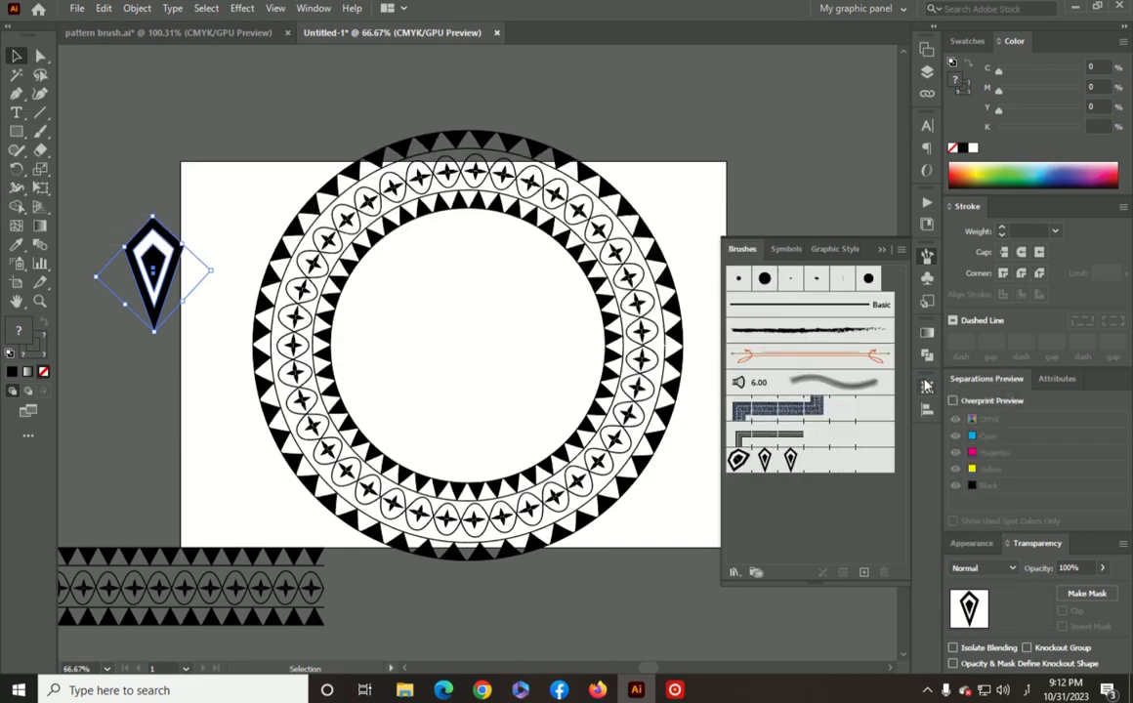
- Draw a black-filled circle with the Ellipse tool and move it to the middle of the patterned ring
{"action": "left_click", "coordinate": [16, 131]}
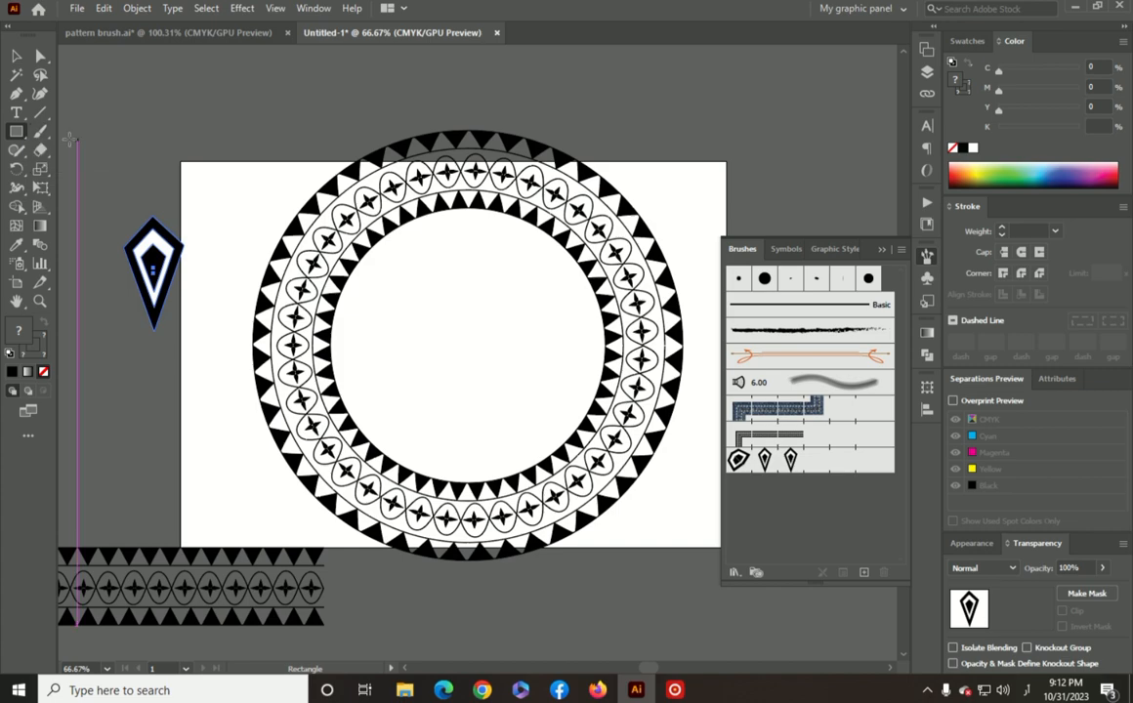
{"action": "left_click_drag", "start_coordinate": [16, 131], "coordinate": [92, 161]}
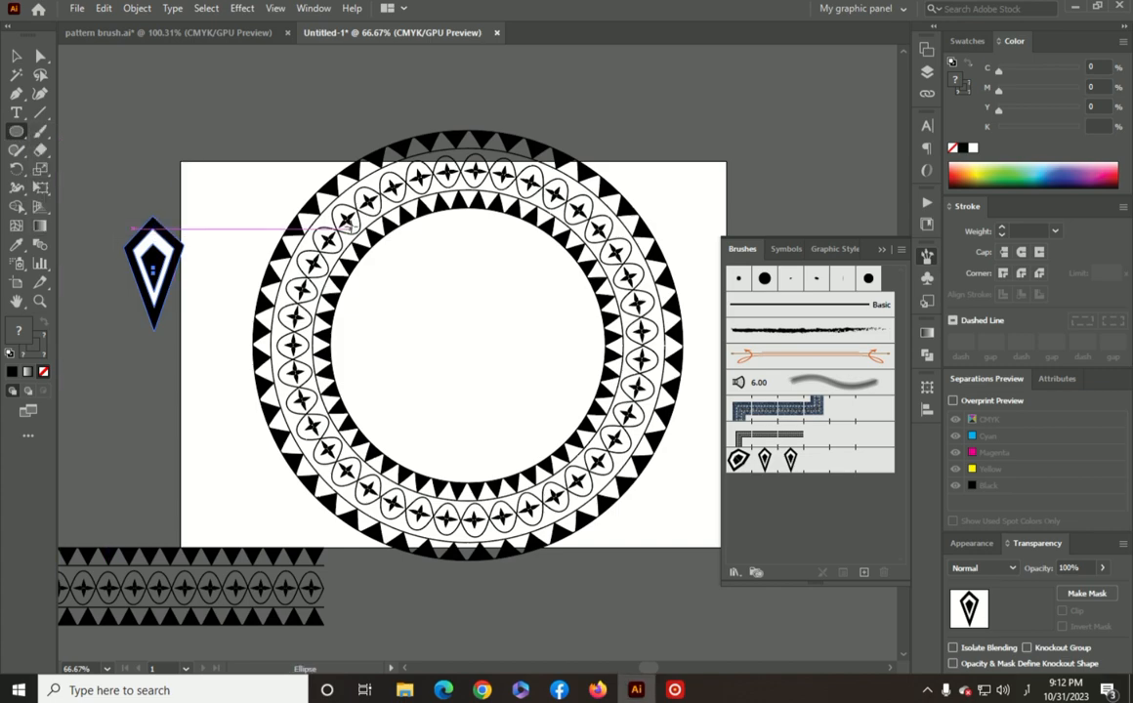
{"action": "mouse_move", "coordinate": [402, 252]}
{"action": "left_mouse_down"}
{"action": "mouse_move", "coordinate": [547, 420]}
{"action": "mouse_move", "coordinate": [612, 461]}
{"action": "left_mouse_up"}
{"action": "key", "text": "v"}
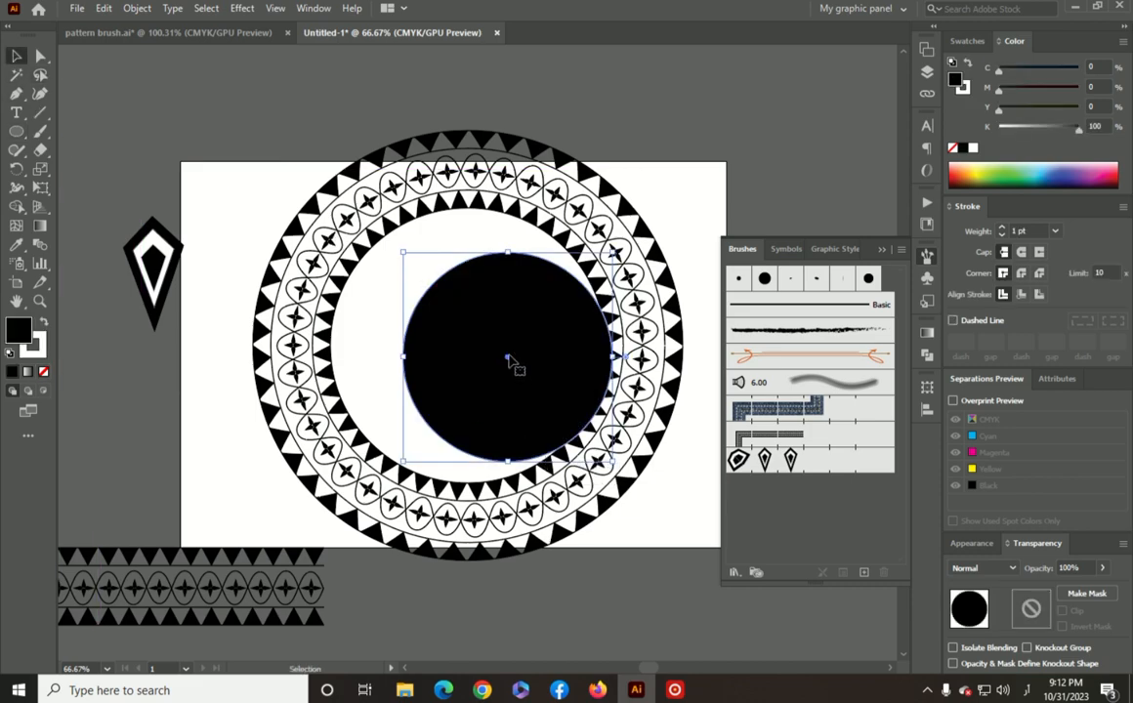
{"action": "left_click_drag", "start_coordinate": [510, 364], "coordinate": [474, 343]}
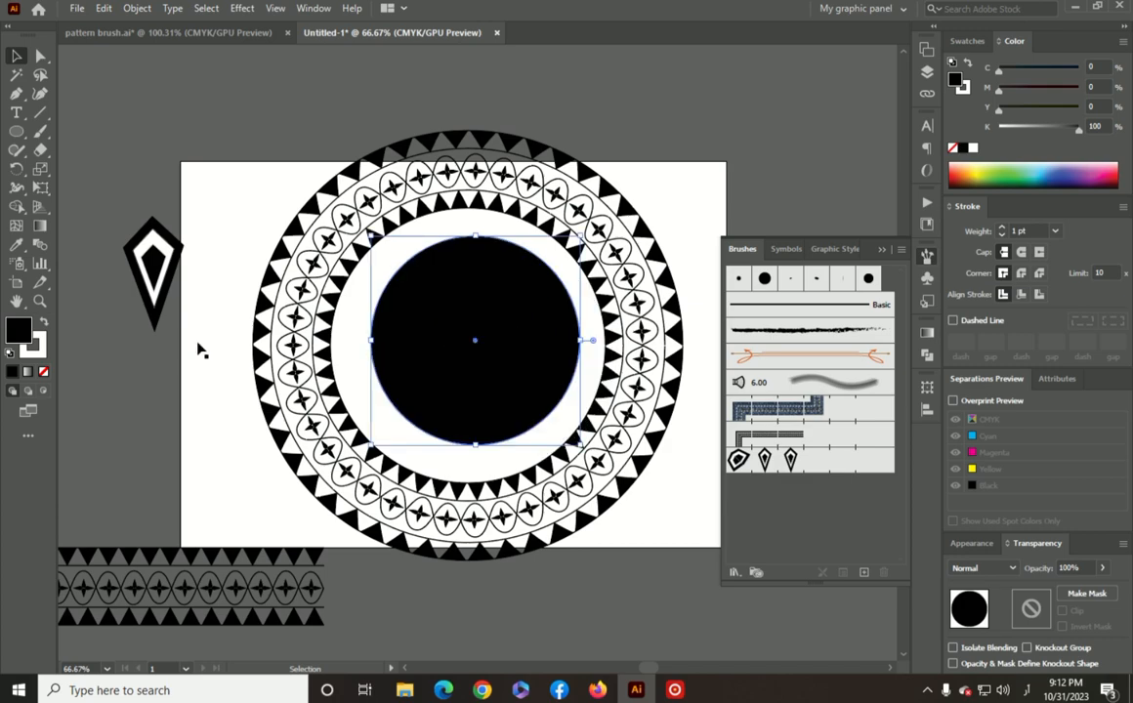
- Swap the circle to a white fill with a black stroke and apply the nested-kite pattern brush
{"action": "left_click", "coordinate": [44, 322]}
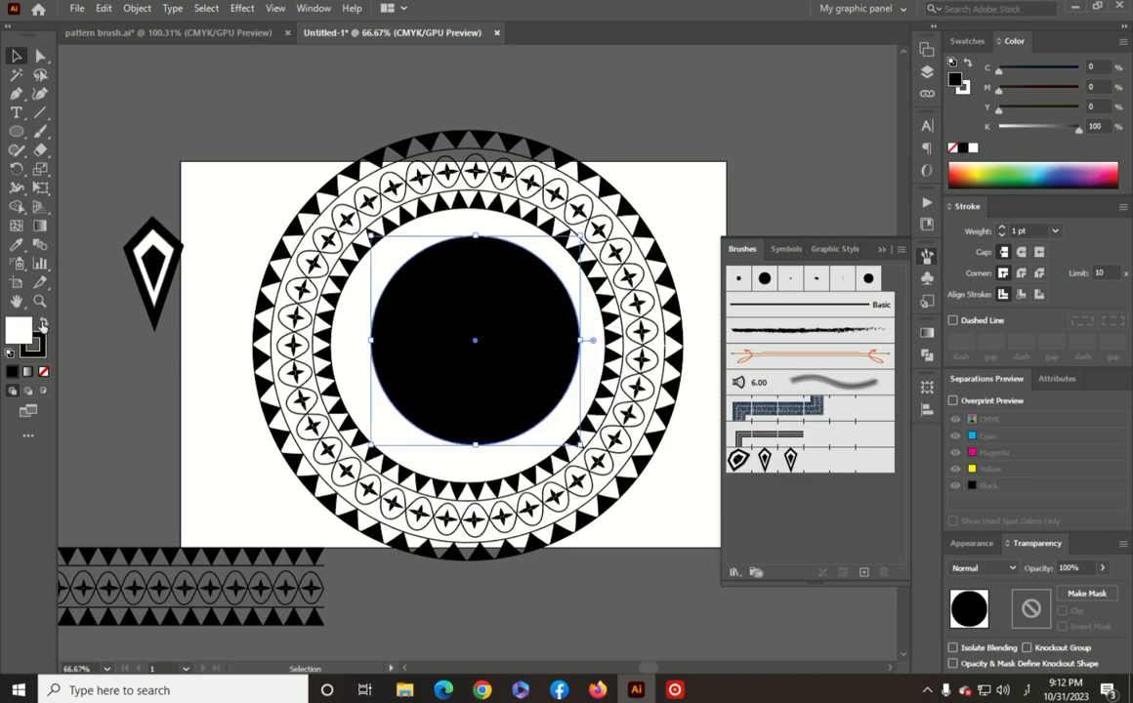
{"action": "left_click", "coordinate": [743, 460]}
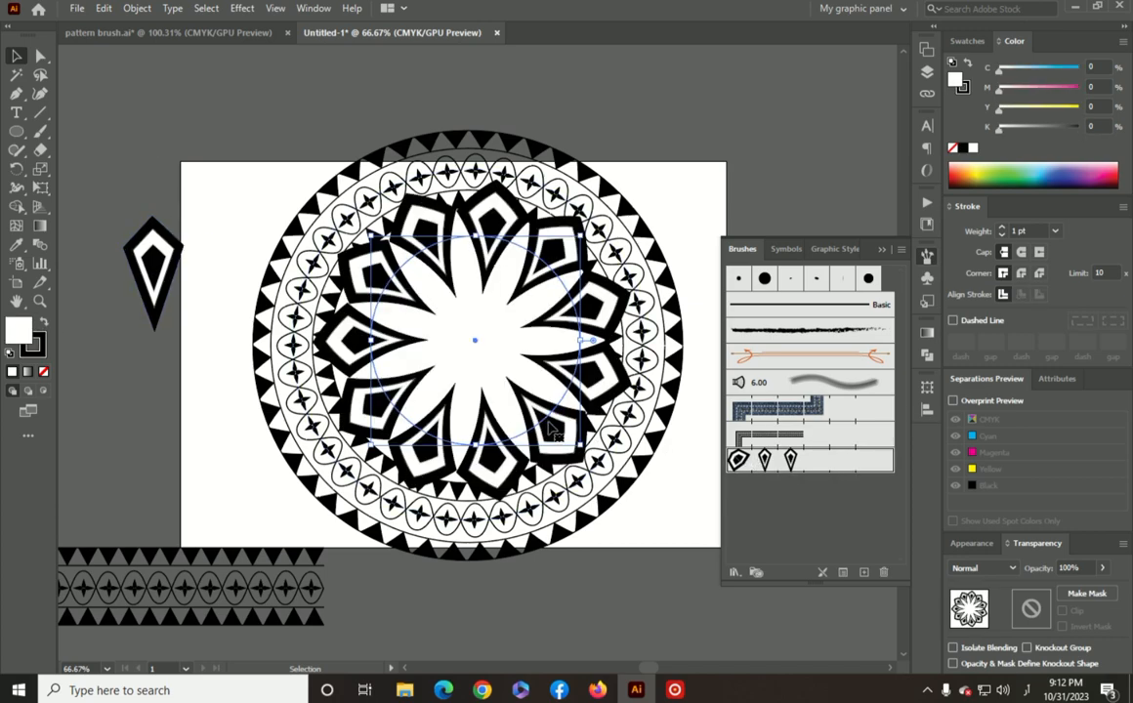
- Scale the kite-brushed circle down until it forms a seven-petal flower, and reposition it inside the ring
{"action": "left_click_drag", "start_coordinate": [581, 448], "coordinate": [549, 418]}
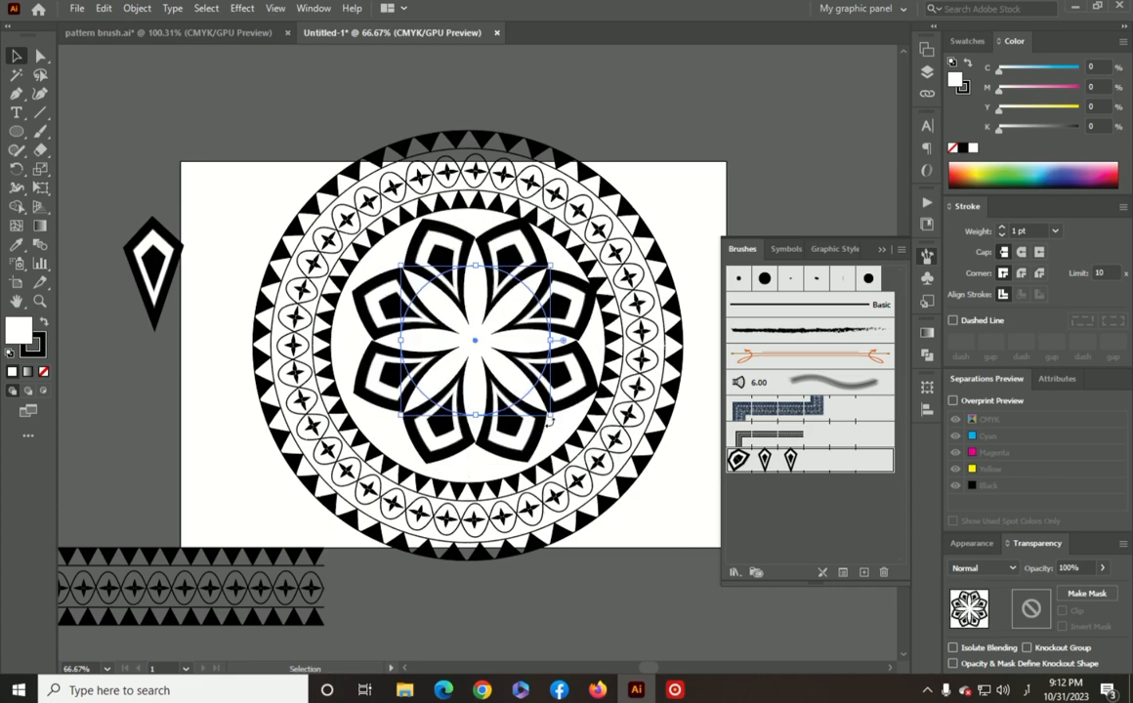
{"action": "left_click_drag", "start_coordinate": [483, 354], "coordinate": [477, 357]}
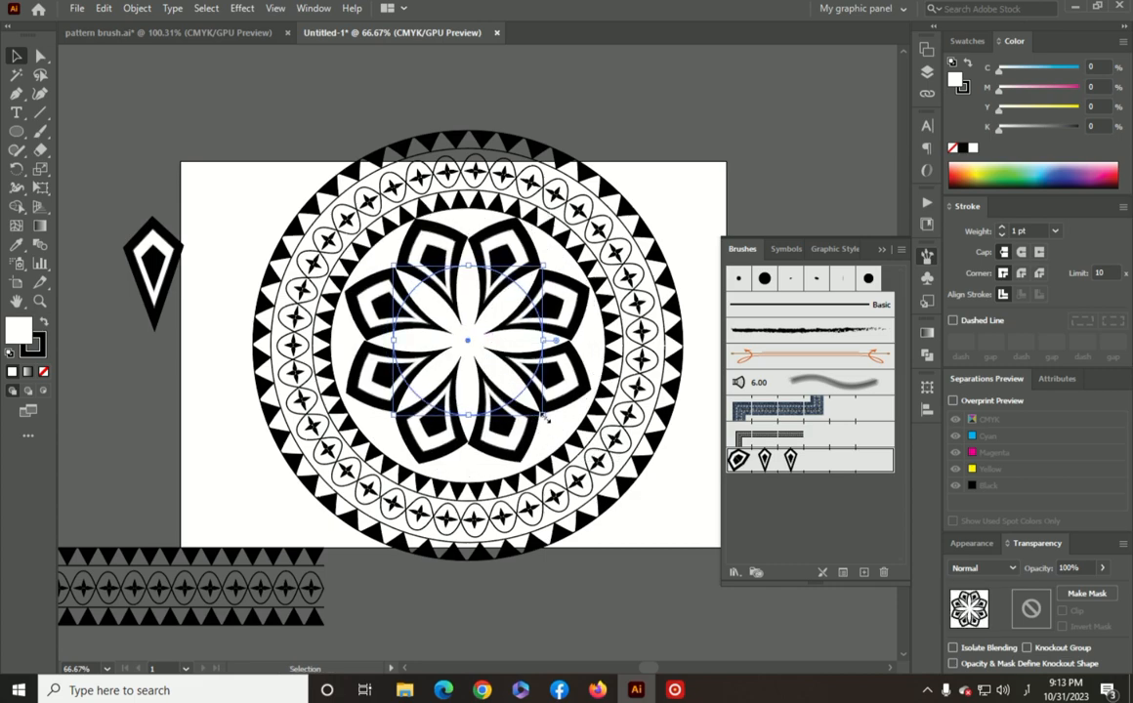
{"action": "left_click_drag", "start_coordinate": [547, 418], "coordinate": [549, 395]}
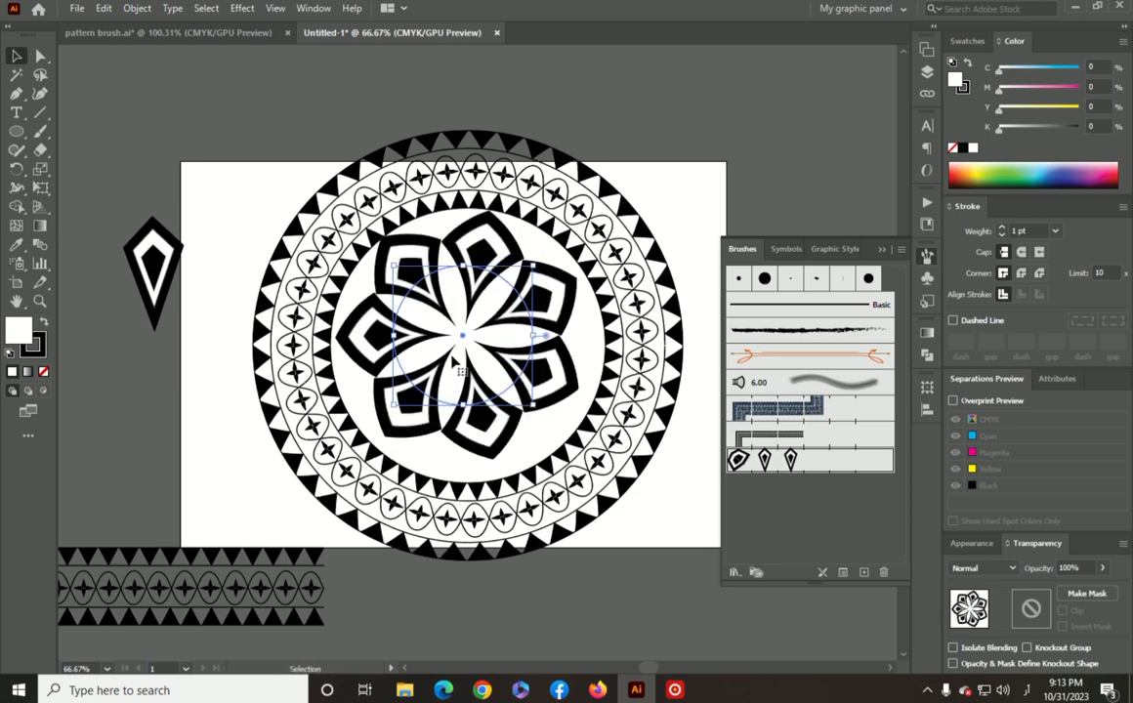
{"action": "left_click_drag", "start_coordinate": [462, 336], "coordinate": [491, 358]}
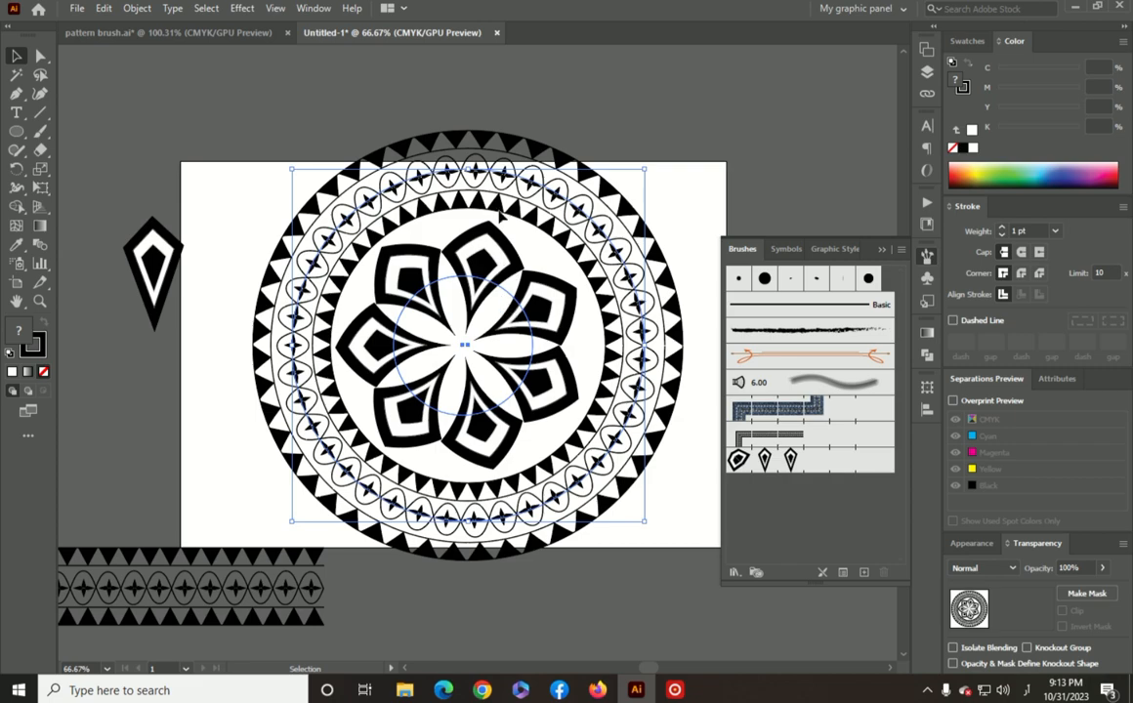
- Align the selected flower and ring to a common horizontal centre and deselect them
{"action": "left_click", "coordinate": [924, 413]}
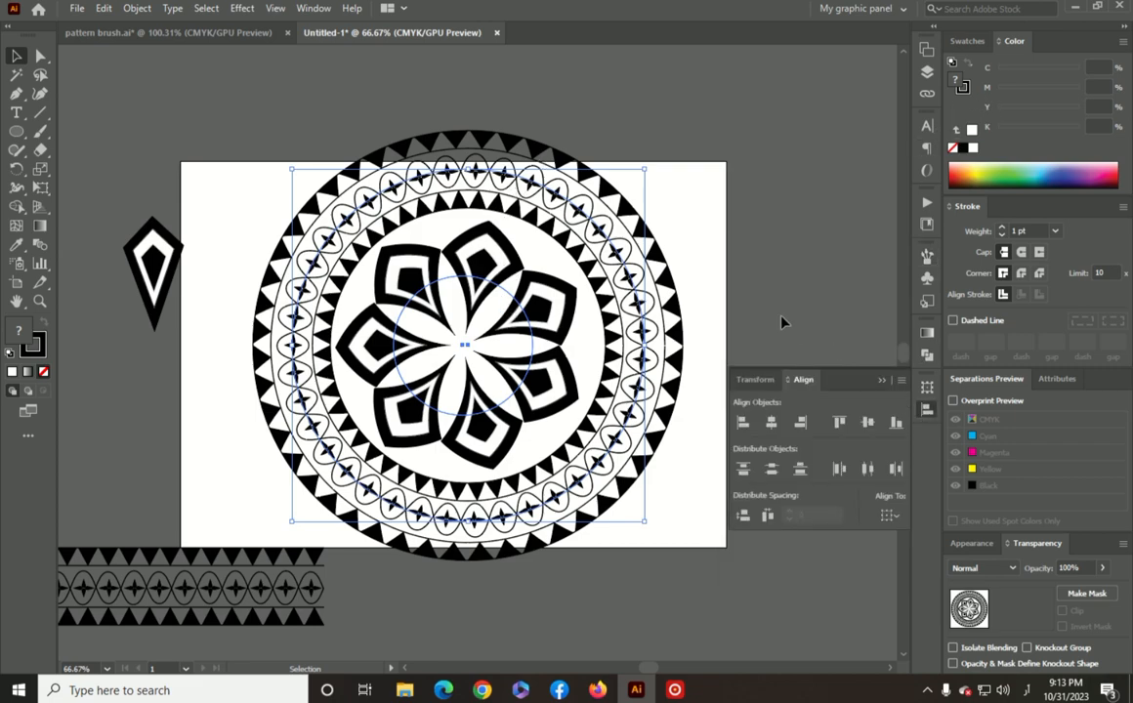
{"action": "left_click", "coordinate": [771, 424]}
{"action": "left_click", "coordinate": [789, 204]}
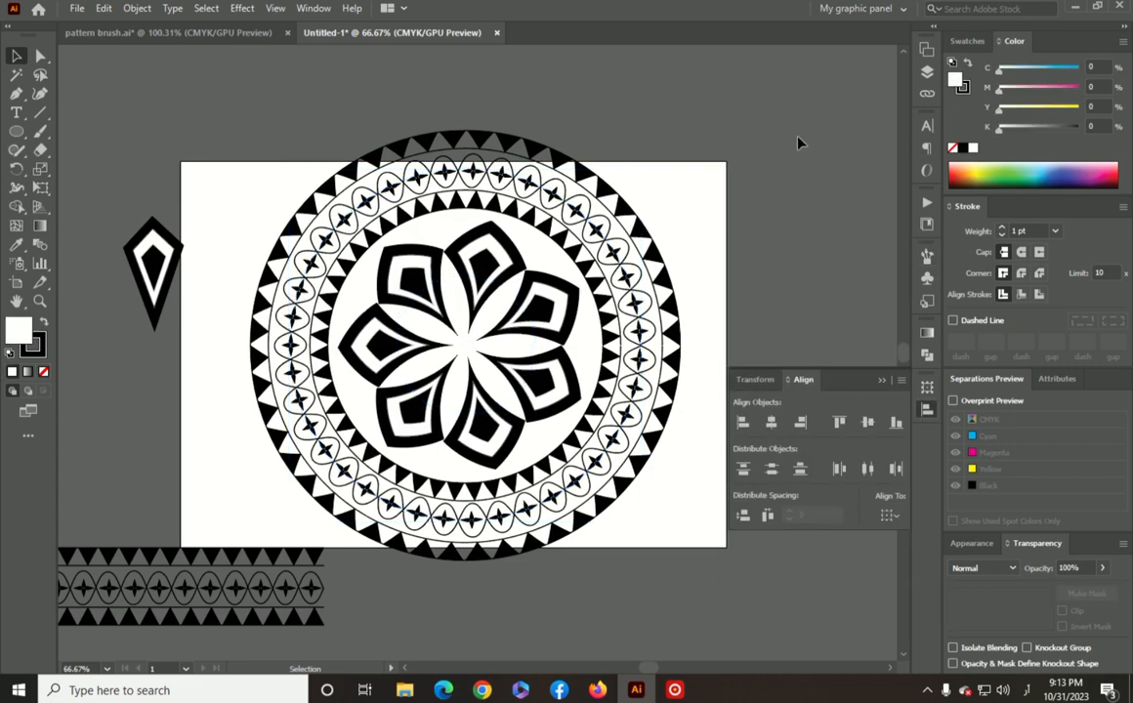
- Delete the leftover nested-kite source artwork and the border strip outside the ring
{"action": "left_click_drag", "start_coordinate": [798, 141], "coordinate": [437, 378]}
{"action": "key", "text": "ctrl+minus"}
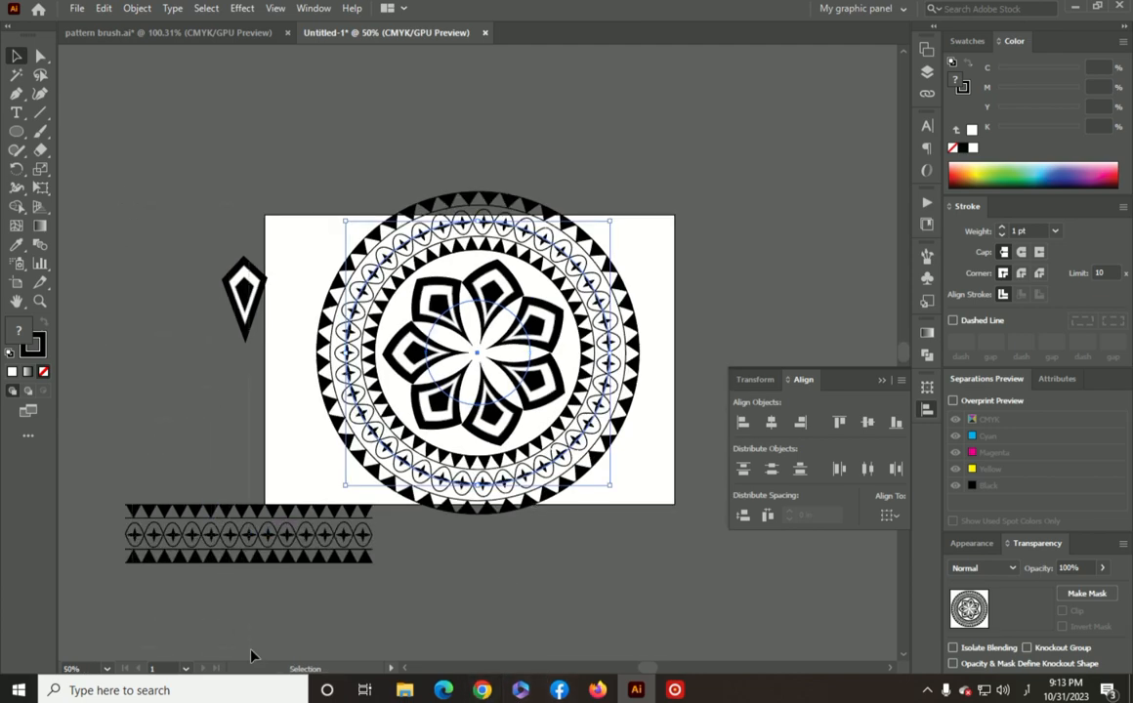
{"action": "left_click_drag", "start_coordinate": [251, 656], "coordinate": [253, 662]}
{"action": "key", "text": "Delete"}
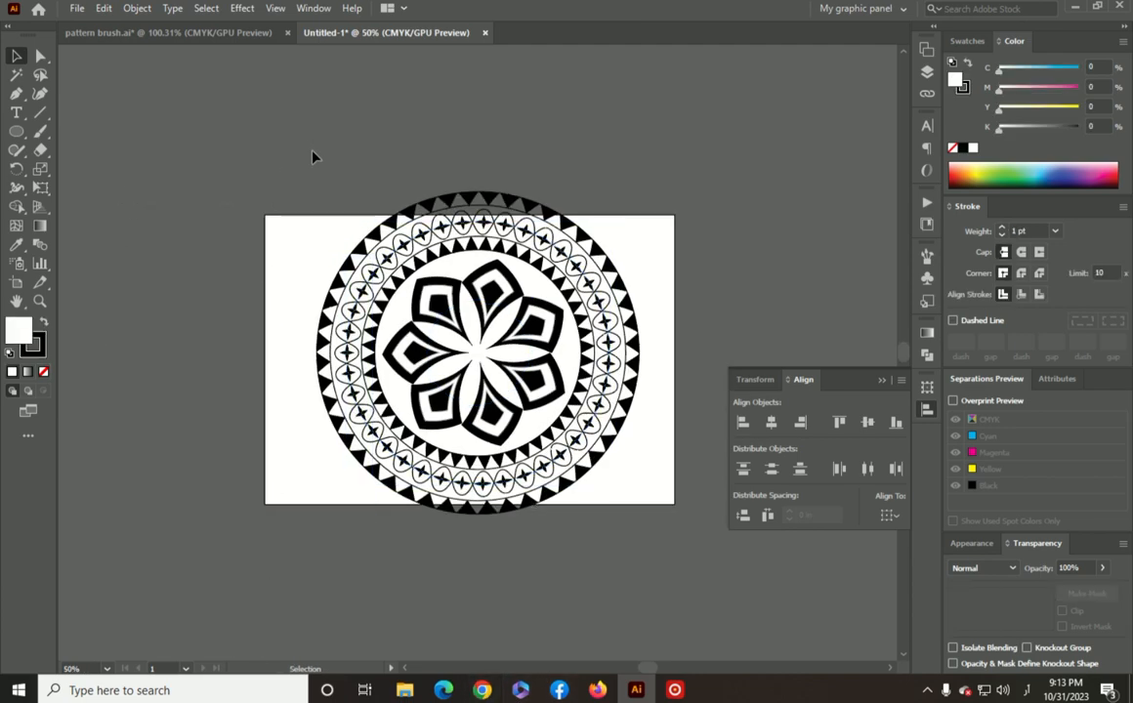
- Select the flower and the surrounding ring together and examine the complete mandala
{"action": "left_click_drag", "start_coordinate": [313, 156], "coordinate": [547, 514]}
{"action": "key", "text": "ctrl+0"}
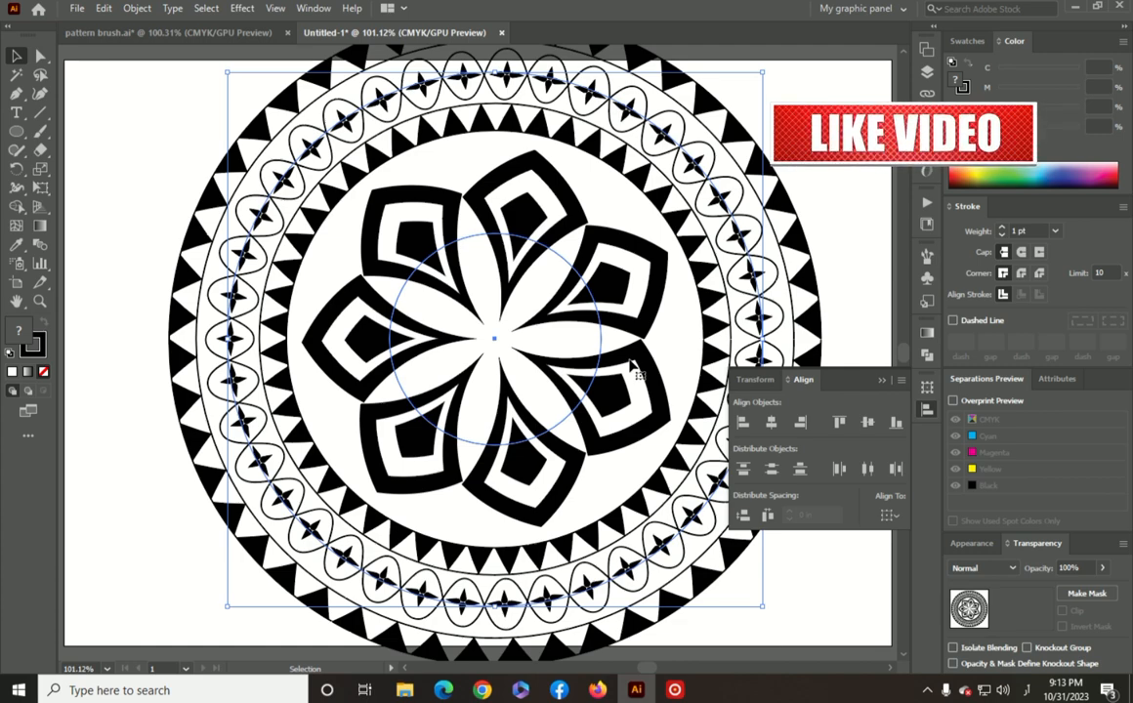
{"action": "key", "text": "ctrl+minus"}
{"action": "key", "text": "ctrl+minus"}
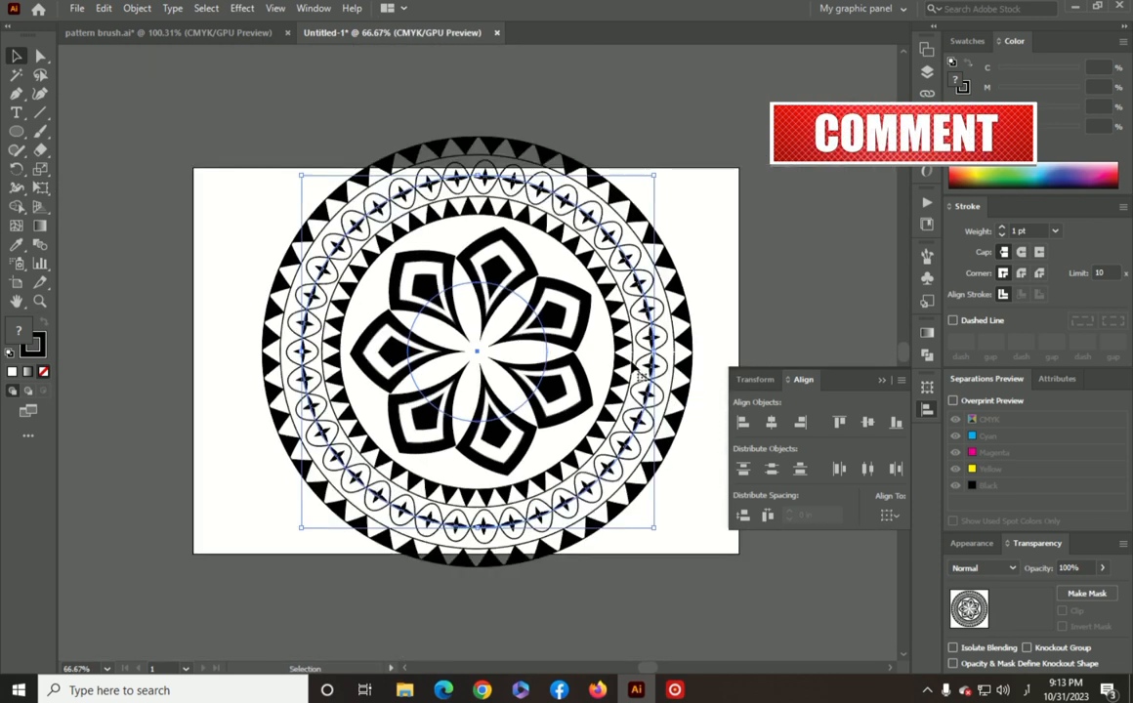